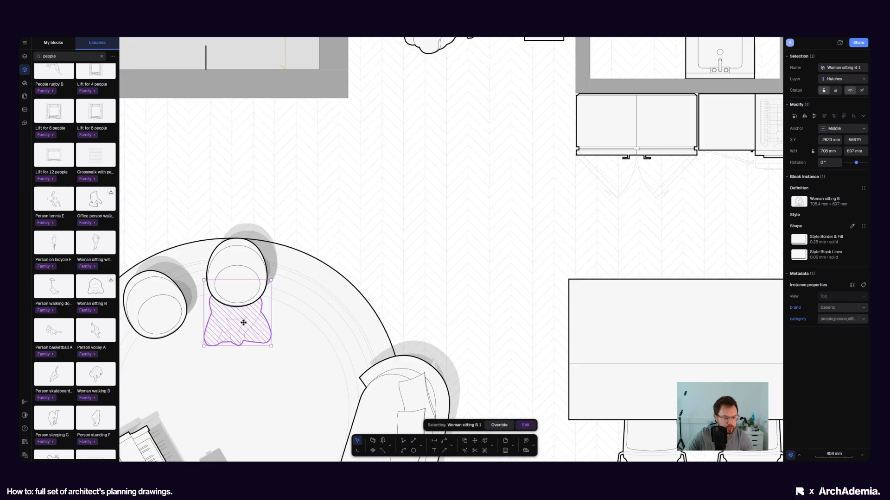
Move the Woman sitting B block to the Blocks layer and seat her on the upper round armchair of the circular rug.
{"action": "scroll", "coordinate": [287, 317], "scroll_direction": "down", "scroll_amount": 5}
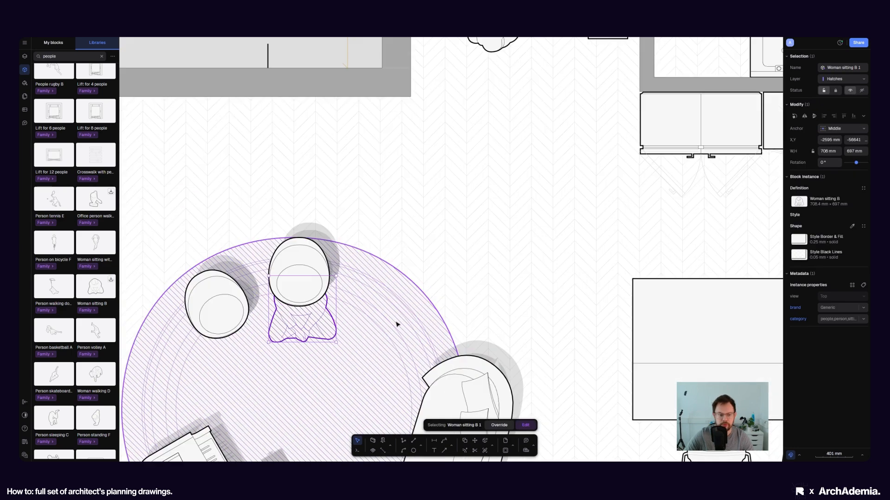
{"action": "scroll", "coordinate": [294, 314], "scroll_direction": "up", "scroll_amount": 5}
{"action": "left_click", "coordinate": [298, 220]}
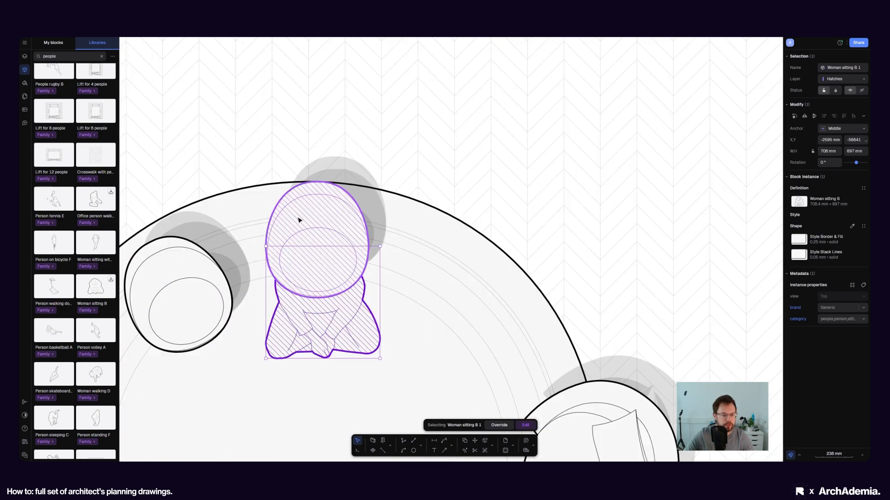
{"action": "left_click", "coordinate": [337, 315]}
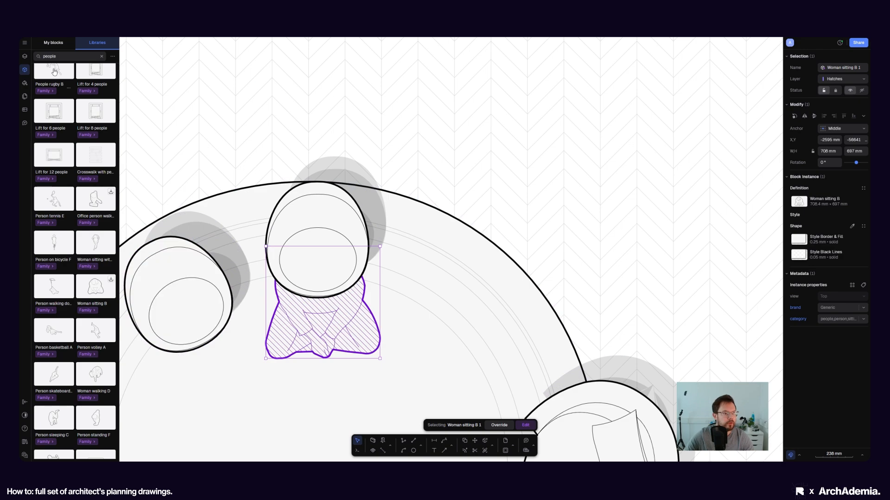
{"action": "left_click", "coordinate": [25, 57]}
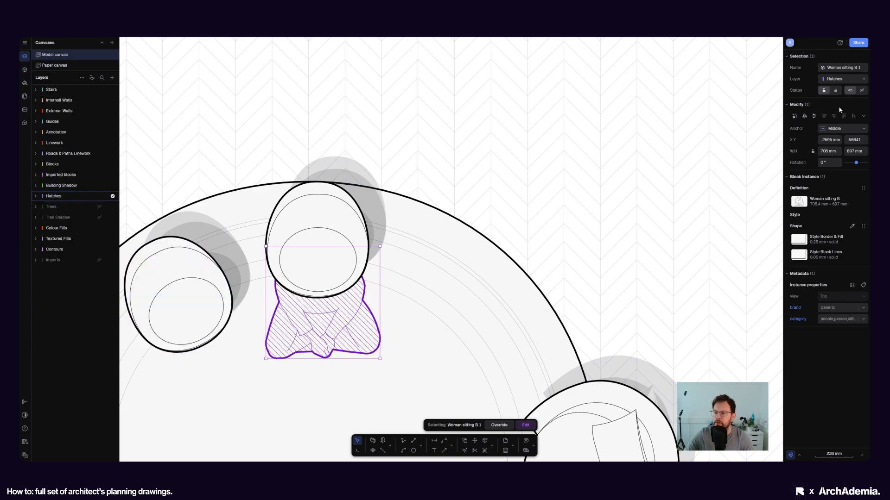
{"action": "left_click", "coordinate": [862, 79]}
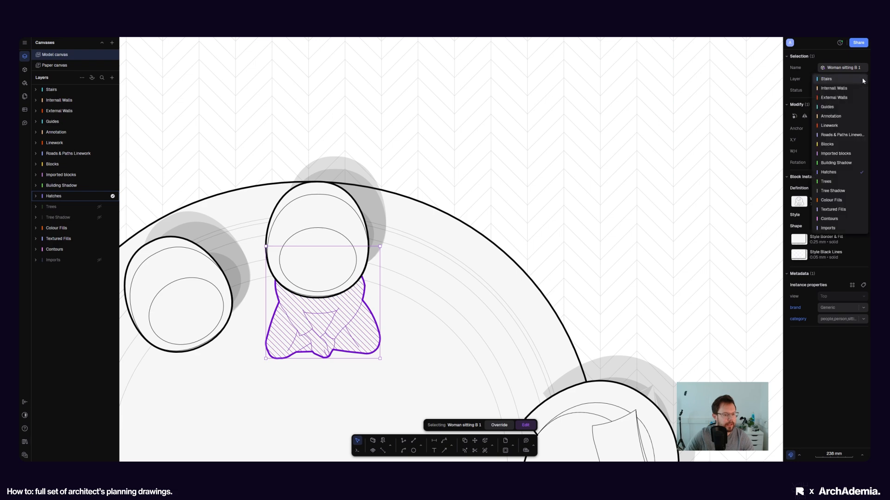
{"action": "left_click", "coordinate": [829, 145]}
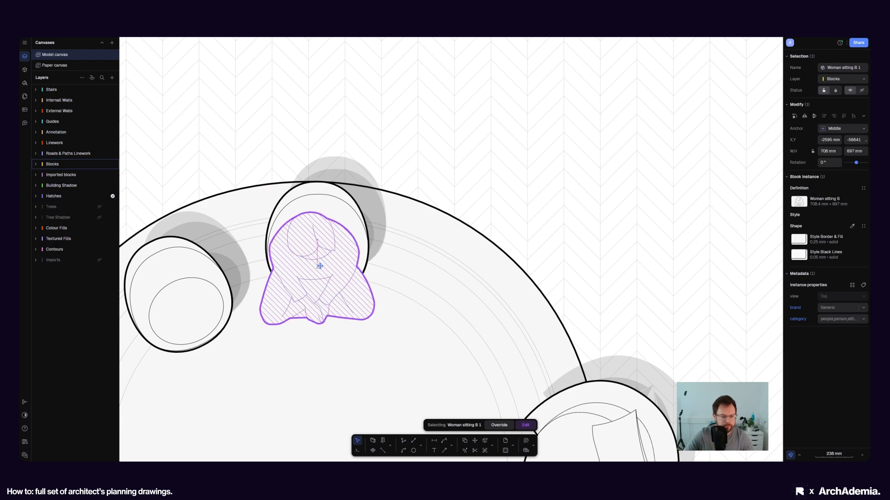
{"action": "scroll", "coordinate": [342, 241], "scroll_direction": "down", "scroll_amount": 10}
{"action": "left_click", "coordinate": [320, 156]}
Search the block libraries for "people".
{"action": "middle_click_drag", "start_coordinate": [388, 268], "coordinate": [306, 292]}
{"action": "scroll", "coordinate": [348, 215], "scroll_direction": "up", "scroll_amount": 5}
{"action": "scroll", "coordinate": [448, 257], "scroll_direction": "down", "scroll_amount": 5}
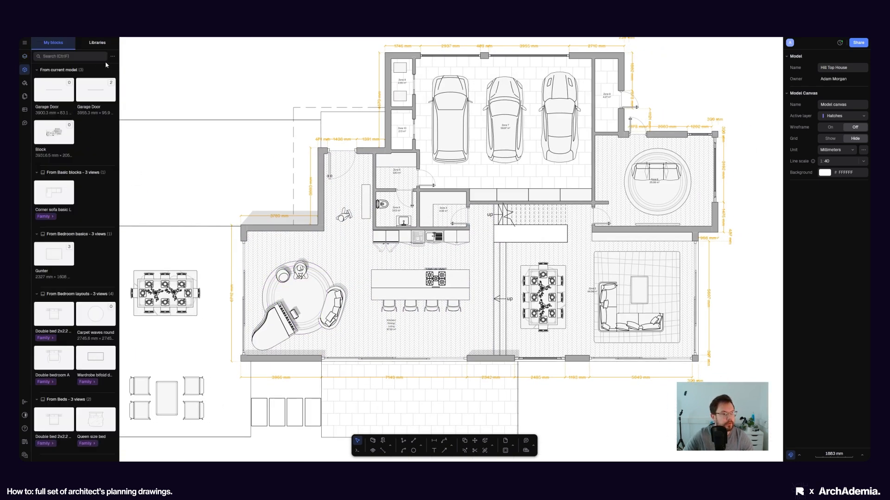
{"action": "left_click", "coordinate": [97, 42]}
{"action": "left_click", "coordinate": [70, 56]}
{"action": "type", "text": "peo"}
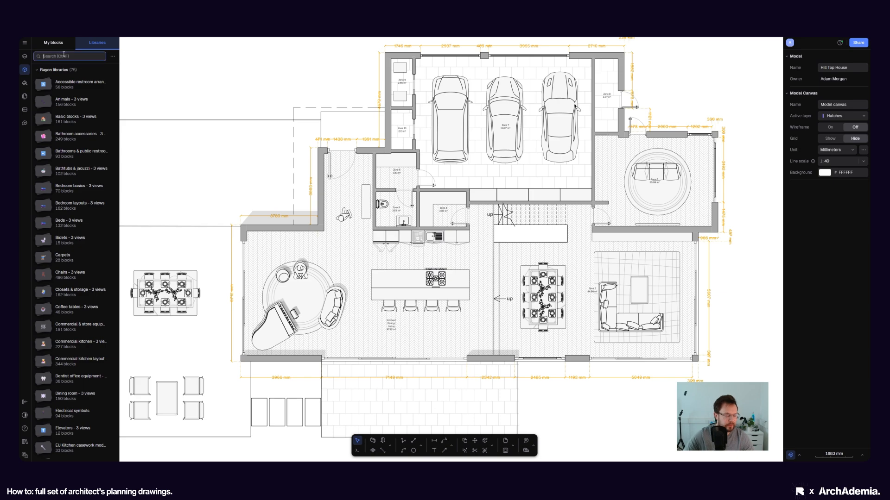
{"action": "type", "text": "ple"}
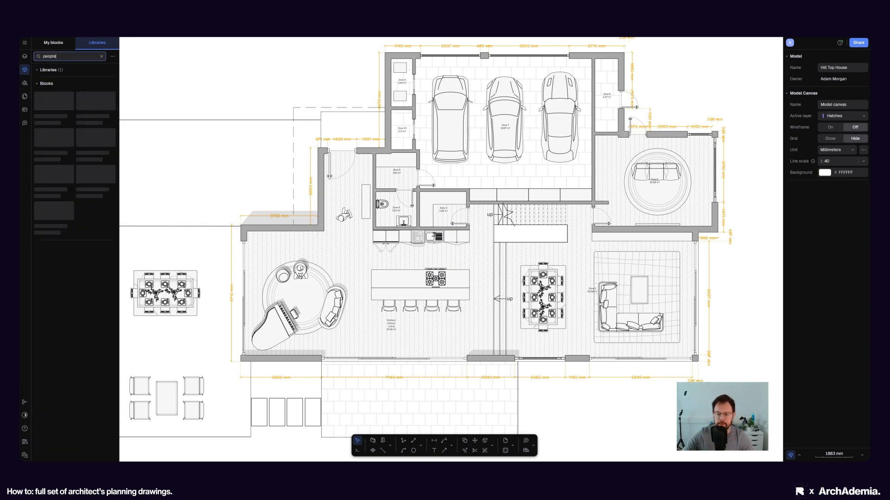
Place the Person sleeping C block on the long arm of the L-shaped sofa in Zone 2.
{"action": "middle_click_drag", "start_coordinate": [587, 274], "coordinate": [438, 250]}
{"action": "scroll", "coordinate": [513, 269], "scroll_direction": "up", "scroll_amount": 5}
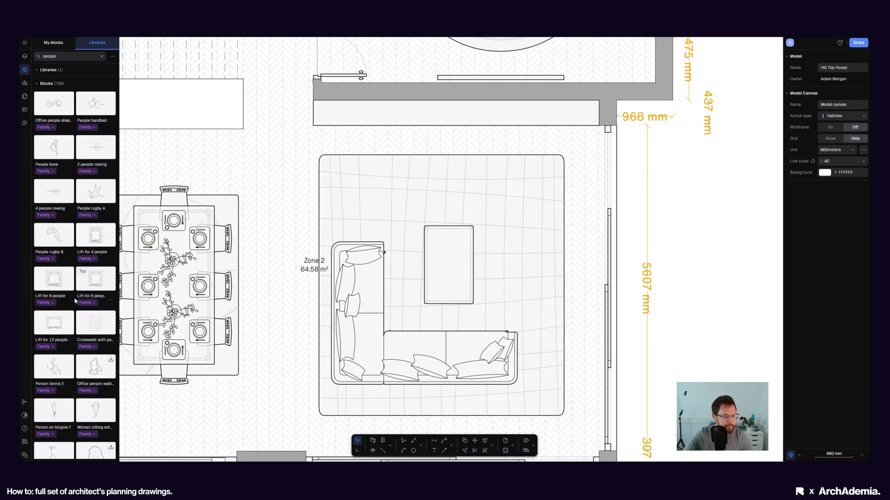
{"action": "scroll", "coordinate": [81, 332], "scroll_direction": "down", "scroll_amount": 4}
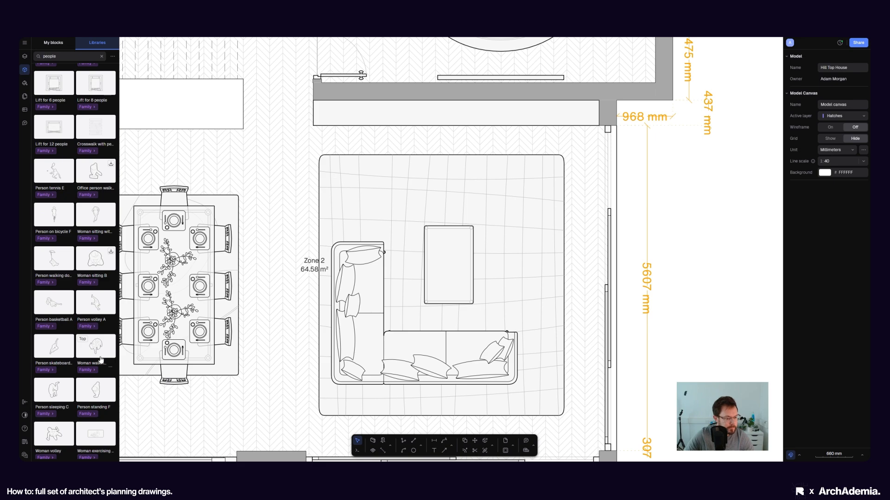
{"action": "scroll", "coordinate": [460, 309], "scroll_direction": "down", "scroll_amount": 3}
{"action": "scroll", "coordinate": [275, 327], "scroll_direction": "up", "scroll_amount": 3}
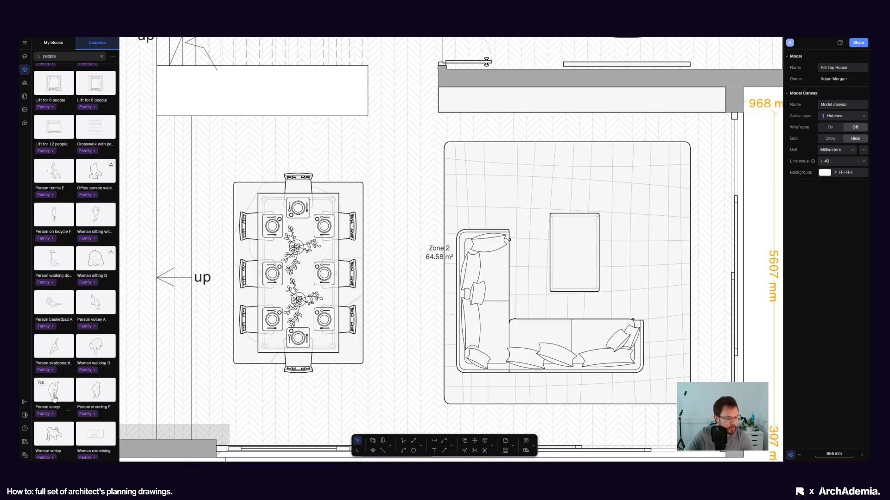
{"action": "mouse_move", "coordinate": [53, 397]}
{"action": "left_mouse_down"}
{"action": "mouse_move", "coordinate": [498, 320]}
{"action": "mouse_move", "coordinate": [492, 314]}
{"action": "left_mouse_up"}
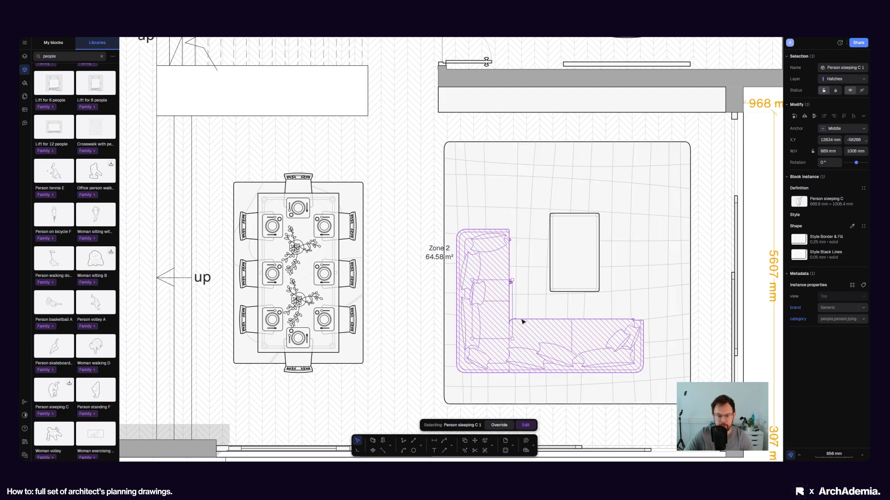
Assign the sleeping person block to the Blocks layer and nudge it into position on the sofa.
{"action": "scroll", "coordinate": [521, 320], "scroll_direction": "up", "scroll_amount": 3}
{"action": "left_click", "coordinate": [852, 79]}
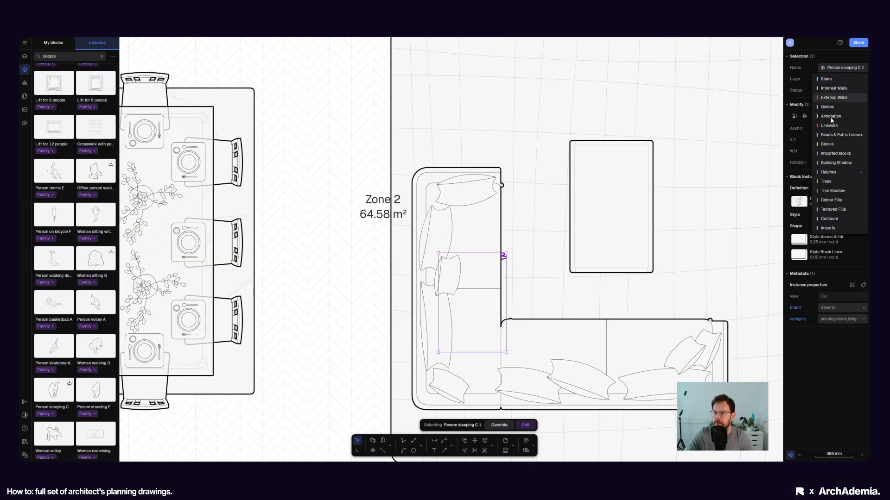
{"action": "left_click", "coordinate": [823, 146]}
{"action": "left_click_drag", "start_coordinate": [455, 297], "coordinate": [460, 286]}
{"action": "scroll", "coordinate": [343, 266], "scroll_direction": "down", "scroll_amount": 5}
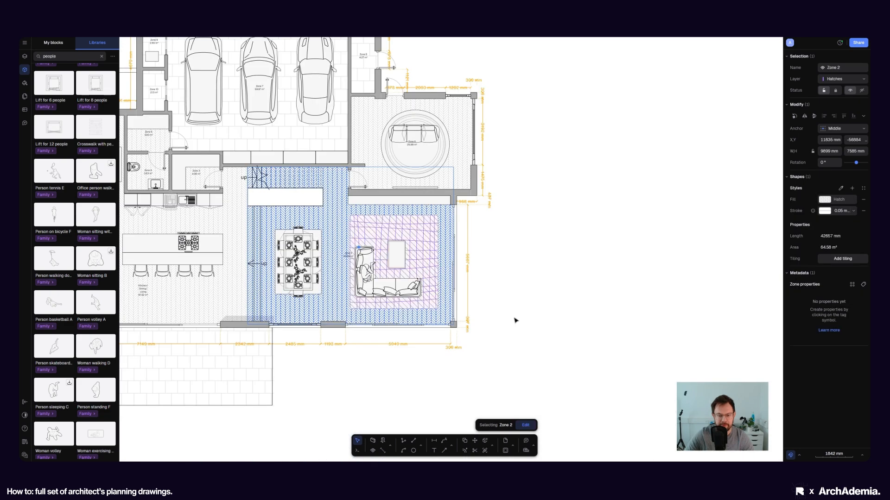
{"action": "left_click", "coordinate": [405, 360]}
Draw a vertical projection line about 17700 mm long downward from the lower-left outer corner of the detached wing on the floor plan.
{"action": "scroll", "coordinate": [592, 357], "scroll_direction": "down", "scroll_amount": 10}
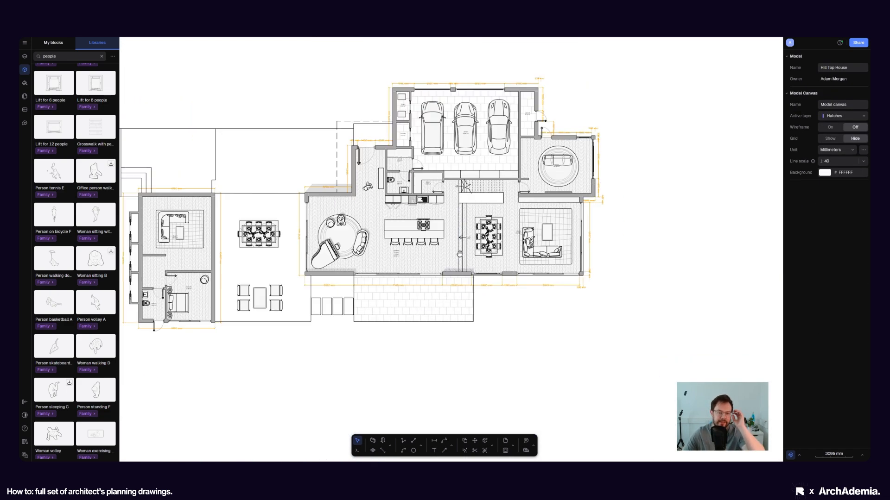
{"action": "scroll", "coordinate": [394, 323], "scroll_direction": "down", "scroll_amount": 5}
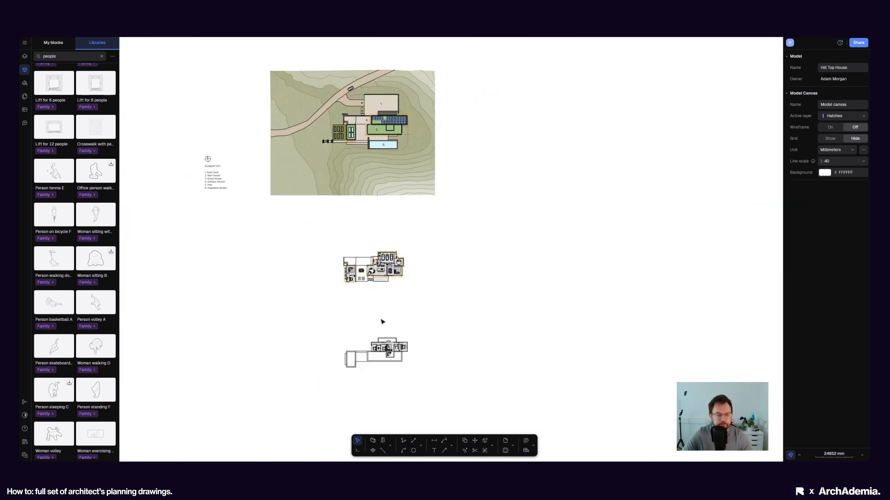
{"action": "middle_click_drag", "start_coordinate": [337, 313], "coordinate": [345, 324]}
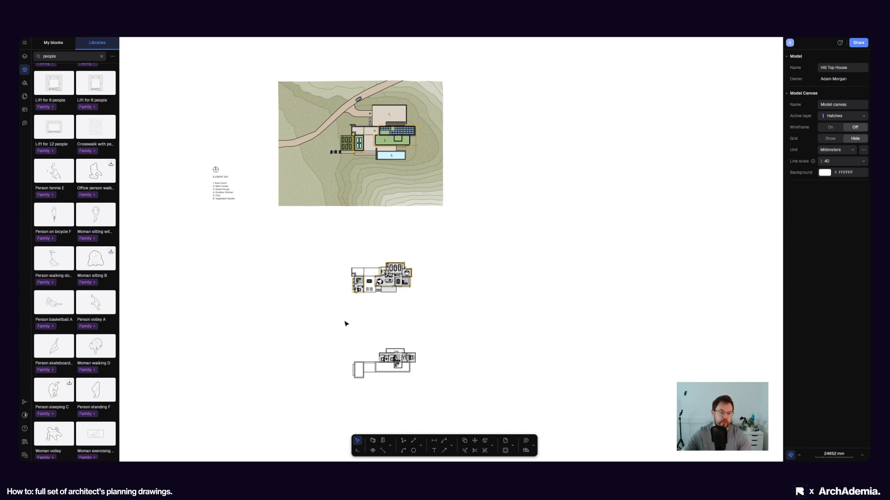
{"action": "scroll", "coordinate": [373, 296], "scroll_direction": "up", "scroll_amount": 5}
{"action": "left_click", "coordinate": [404, 440]}
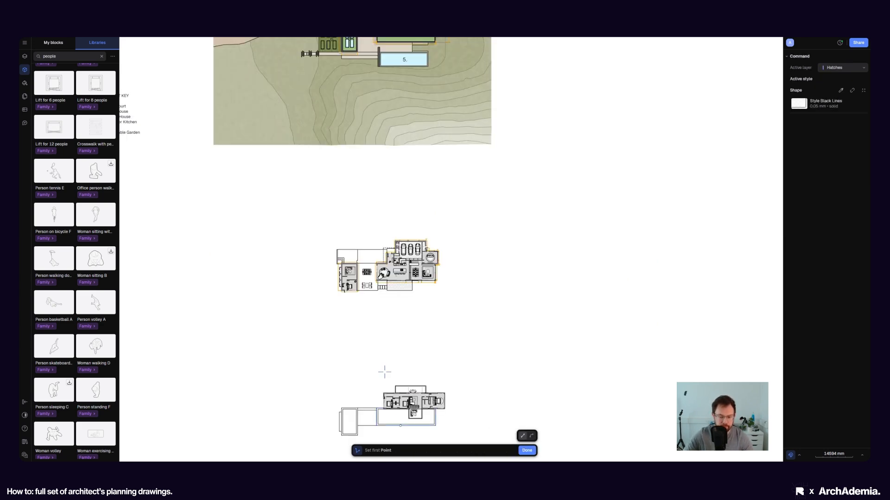
{"action": "scroll", "coordinate": [330, 314], "scroll_direction": "up", "scroll_amount": 20}
{"action": "left_click", "coordinate": [417, 301]}
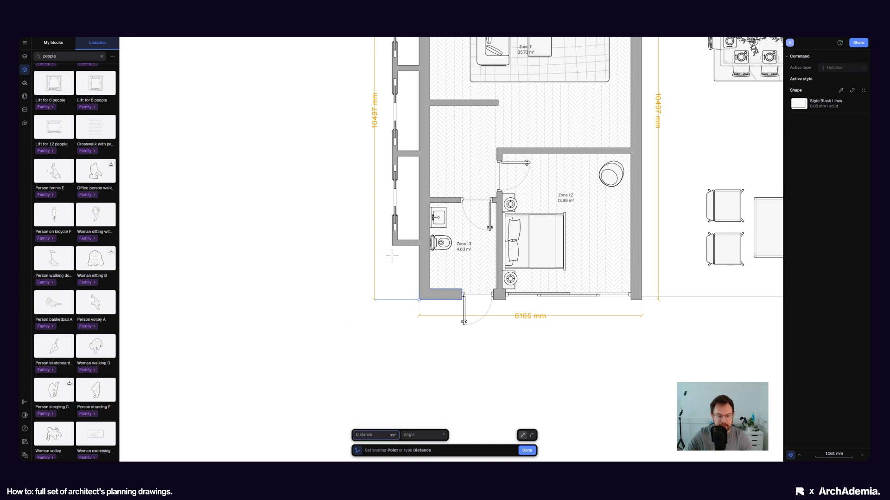
{"action": "scroll", "coordinate": [417, 301], "scroll_direction": "down", "scroll_amount": 15}
{"action": "double_click", "coordinate": [358, 269]}
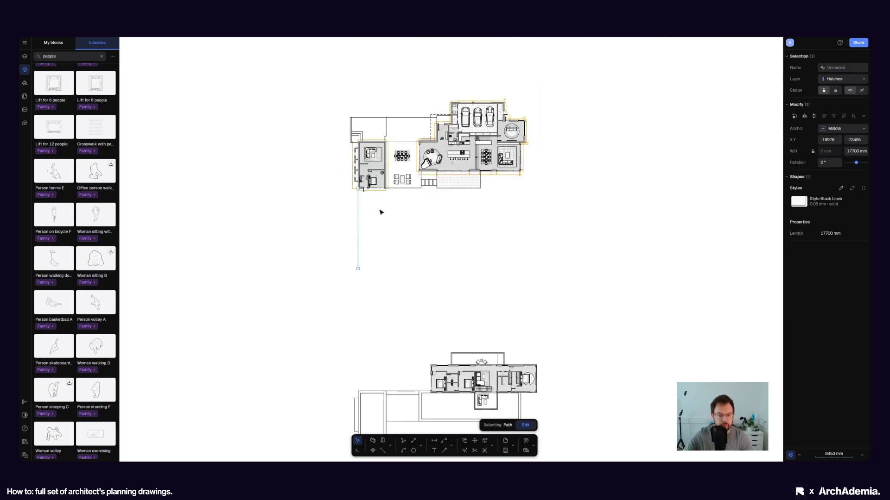
Draw a second vertical projection line downward from the detached wing's lower-right outer corner, about as long as the first.
{"action": "scroll", "coordinate": [379, 210], "scroll_direction": "up", "scroll_amount": 8}
{"action": "left_click", "coordinate": [403, 441]}
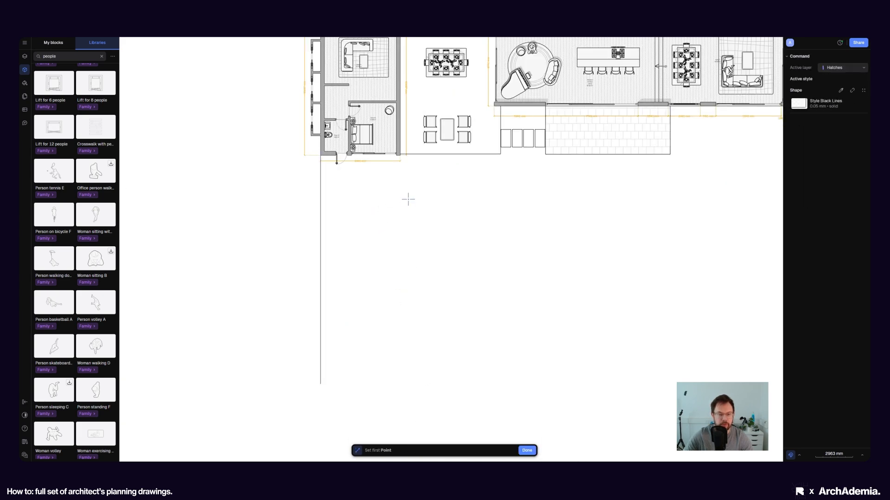
{"action": "left_click", "coordinate": [397, 153]}
{"action": "scroll", "coordinate": [402, 157], "scroll_direction": "down", "scroll_amount": 4}
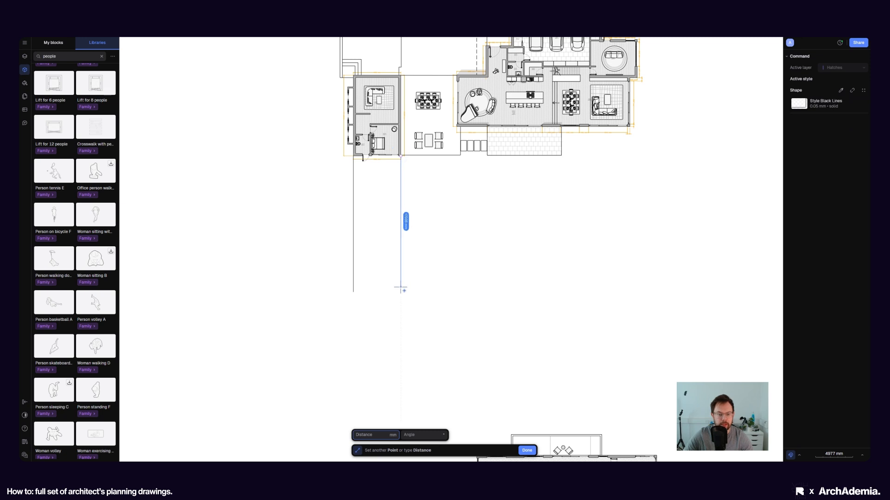
{"action": "double_click", "coordinate": [400, 289]}
{"action": "left_click", "coordinate": [465, 261]}
Draw a horizontal line about 53017 mm long across the lower part of both vertical projection lines.
{"action": "middle_click_drag", "start_coordinate": [467, 259], "coordinate": [439, 278]}
{"action": "left_click", "coordinate": [414, 441]}
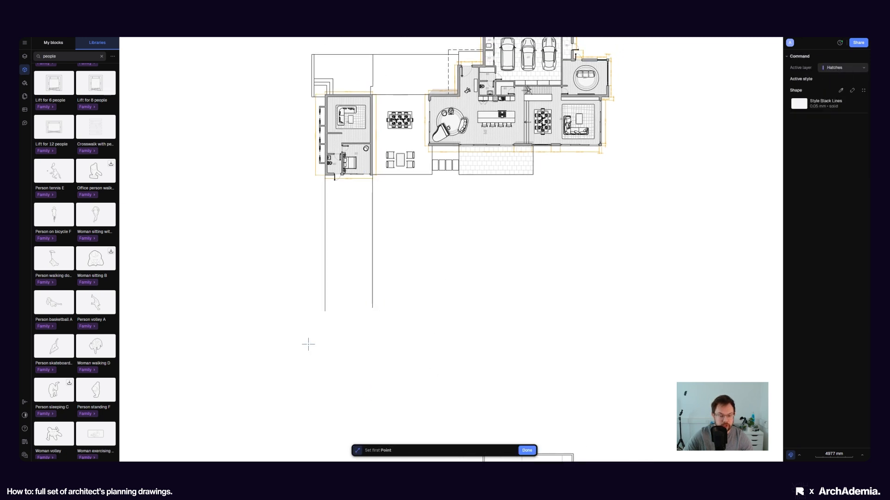
{"action": "left_click", "coordinate": [278, 288]}
{"action": "double_click", "coordinate": [686, 289]}
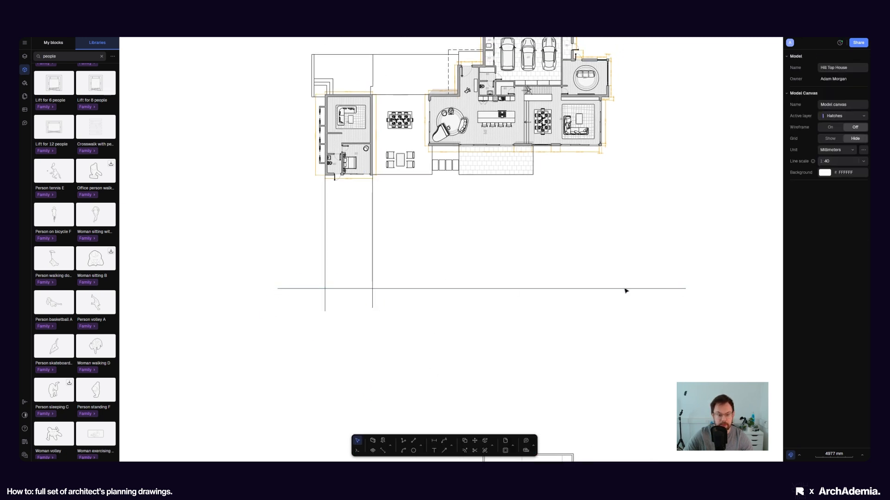
Duplicate the horizontal line twice upward to create two further level lines across the vertical projection lines.
{"action": "scroll", "coordinate": [368, 286], "scroll_direction": "up", "scroll_amount": 3}
{"action": "left_click", "coordinate": [465, 441]}
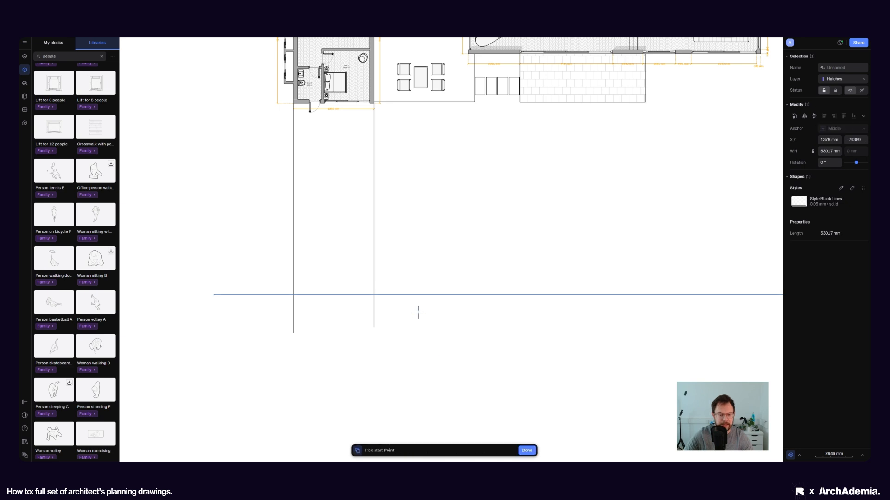
{"action": "left_click", "coordinate": [416, 295]}
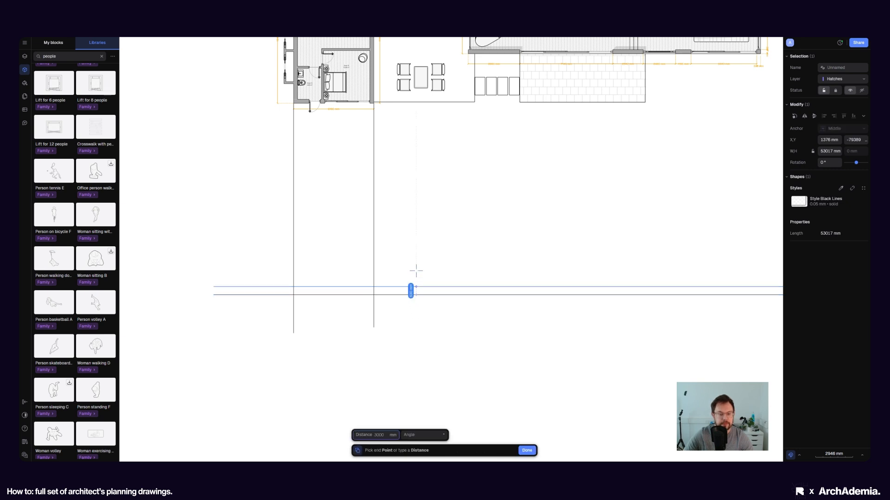
{"action": "left_click", "coordinate": [417, 196]}
{"action": "left_click", "coordinate": [425, 360]}
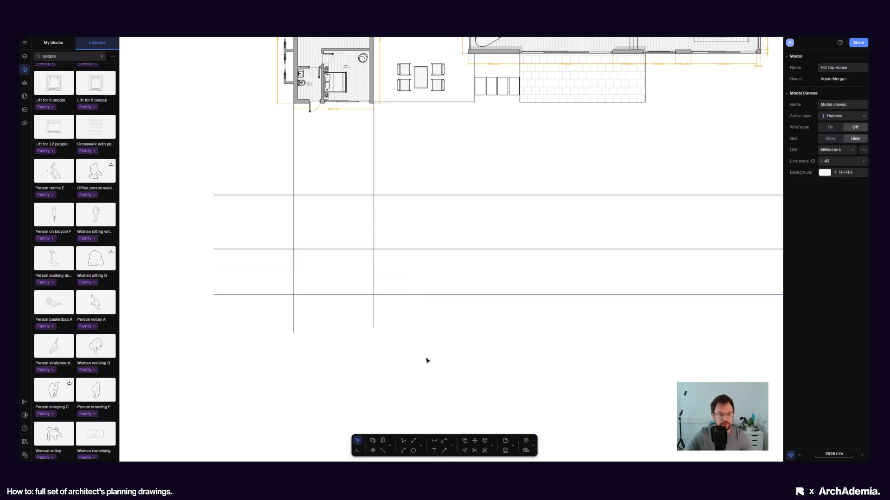
{"action": "scroll", "coordinate": [332, 303], "scroll_direction": "up", "scroll_amount": 3}
{"action": "middle_click_drag", "start_coordinate": [319, 342], "coordinate": [334, 372]}
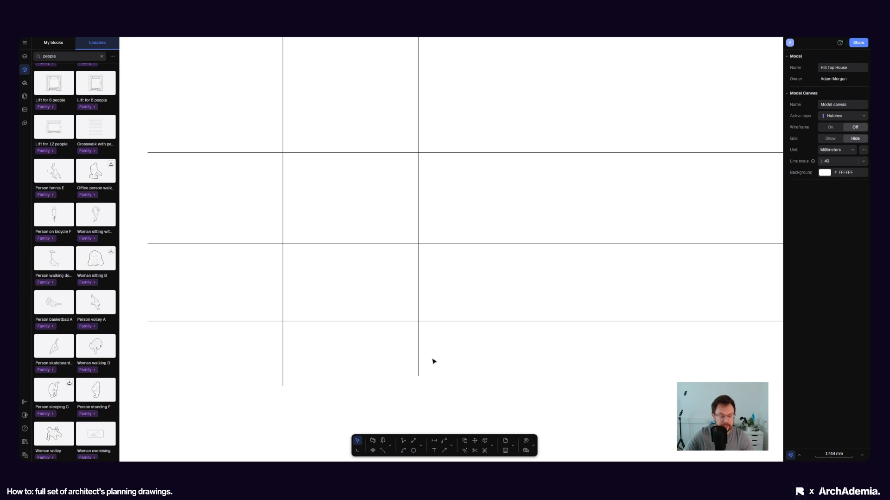
{"action": "scroll", "coordinate": [347, 319], "scroll_direction": "down", "scroll_amount": 3}
{"action": "scroll", "coordinate": [379, 311], "scroll_direction": "down", "scroll_amount": 3}
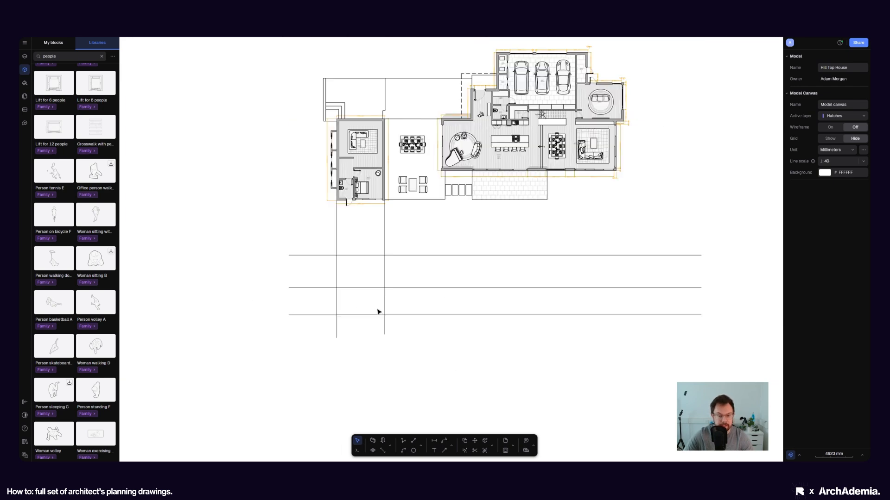
Draw a vertical projection line from the left outer corner of Zone 13's exterior door opening down to the lowest horizontal line.
{"action": "scroll", "coordinate": [353, 300], "scroll_direction": "up", "scroll_amount": 6}
{"action": "scroll", "coordinate": [350, 316], "scroll_direction": "down", "scroll_amount": 3}
{"action": "middle_click_drag", "start_coordinate": [351, 121], "coordinate": [343, 174]}
{"action": "scroll", "coordinate": [343, 173], "scroll_direction": "up", "scroll_amount": 6}
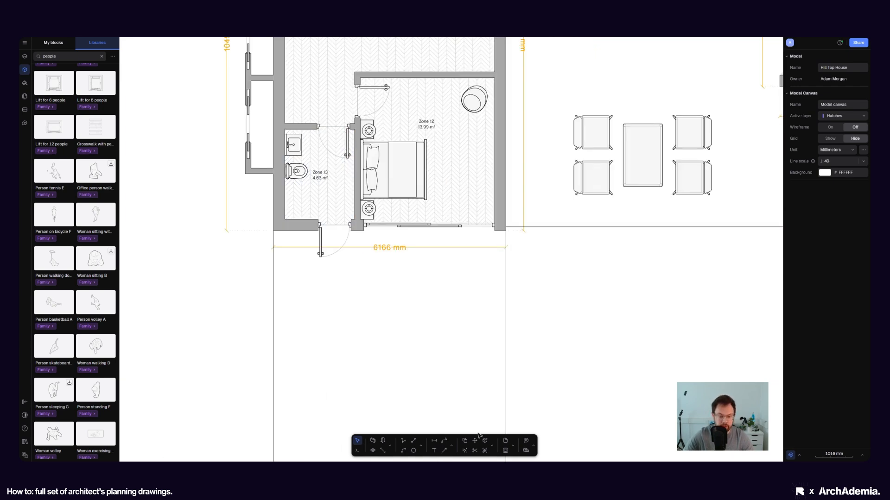
{"action": "left_click", "coordinate": [402, 443]}
{"action": "scroll", "coordinate": [322, 253], "scroll_direction": "up", "scroll_amount": 6}
{"action": "left_click", "coordinate": [320, 254]}
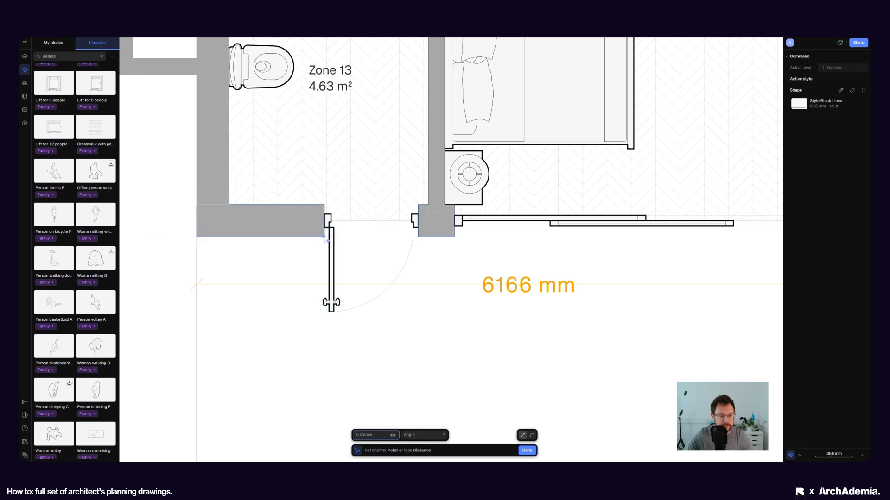
{"action": "scroll", "coordinate": [323, 139], "scroll_direction": "down", "scroll_amount": 10}
{"action": "scroll", "coordinate": [321, 140], "scroll_direction": "down", "scroll_amount": 3}
{"action": "left_click", "coordinate": [320, 246]}
{"action": "scroll", "coordinate": [320, 162], "scroll_direction": "up", "scroll_amount": 2}
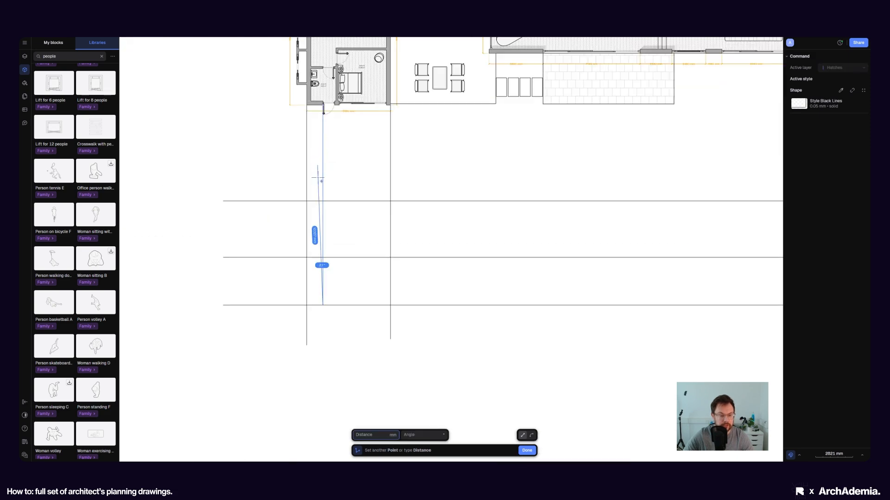
{"action": "key", "text": "Escape"}
Draw a vertical projection line from the right outer corner of Zone 13's exterior door opening down to the lowest horizontal line.
{"action": "scroll", "coordinate": [360, 302], "scroll_direction": "up", "scroll_amount": 2}
{"action": "left_click", "coordinate": [402, 443]}
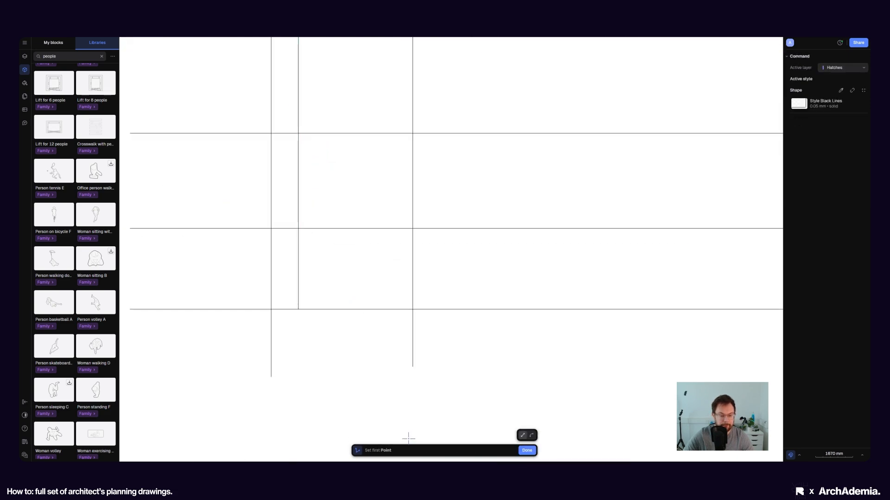
{"action": "scroll", "coordinate": [408, 433], "scroll_direction": "down", "scroll_amount": 3}
{"action": "scroll", "coordinate": [352, 160], "scroll_direction": "up", "scroll_amount": 9}
{"action": "left_click", "coordinate": [371, 175]}
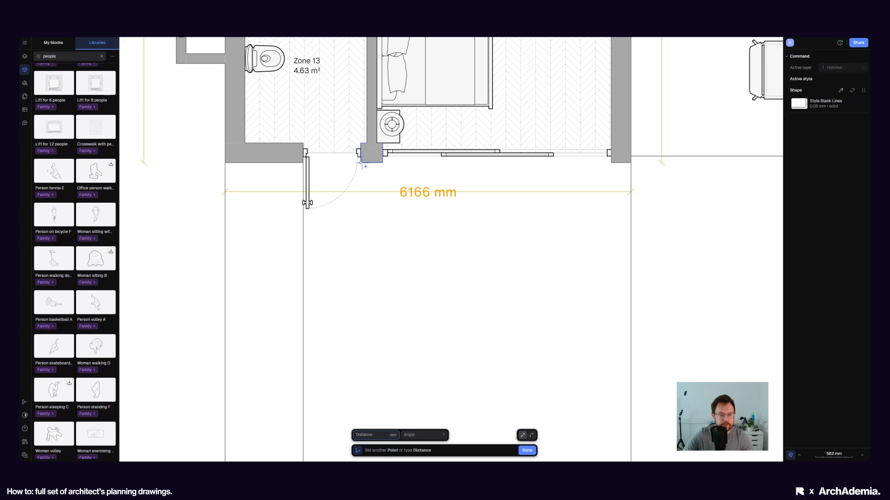
{"action": "scroll", "coordinate": [367, 167], "scroll_direction": "down", "scroll_amount": 9}
{"action": "left_click", "coordinate": [365, 366]}
{"action": "key", "text": "Escape"}
{"action": "scroll", "coordinate": [375, 388], "scroll_direction": "up", "scroll_amount": 4}
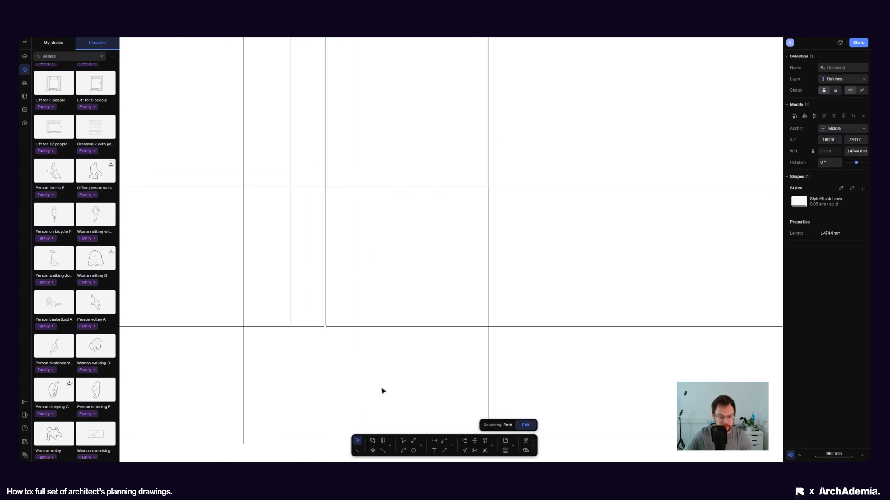
Draw a 2100 mm vertical line upward from where the left door projection line meets the lowest horizontal line.
{"action": "left_click", "coordinate": [404, 443]}
{"action": "left_click", "coordinate": [290, 327]}
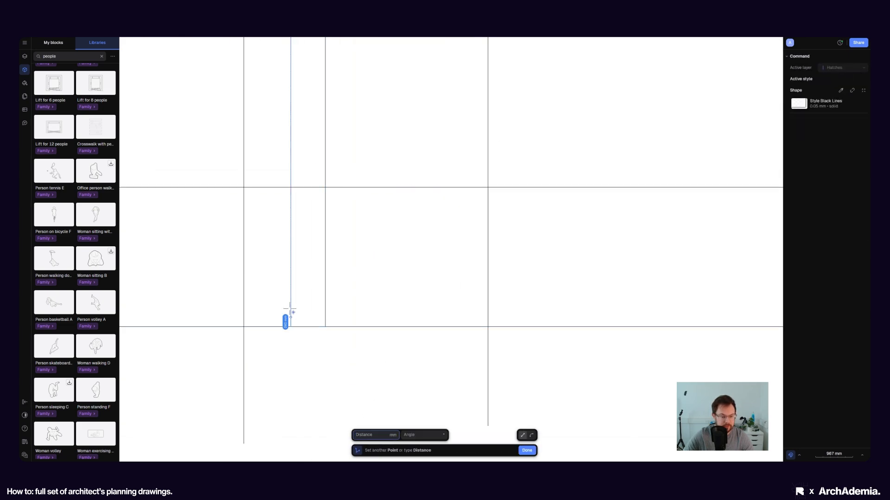
{"action": "type", "text": "2100"}
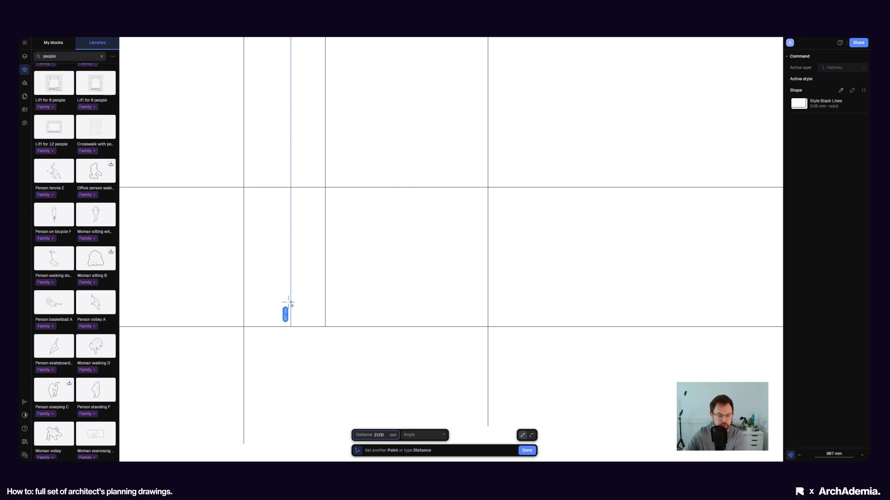
{"action": "key", "text": "Return"}
{"action": "key", "text": "Escape"}
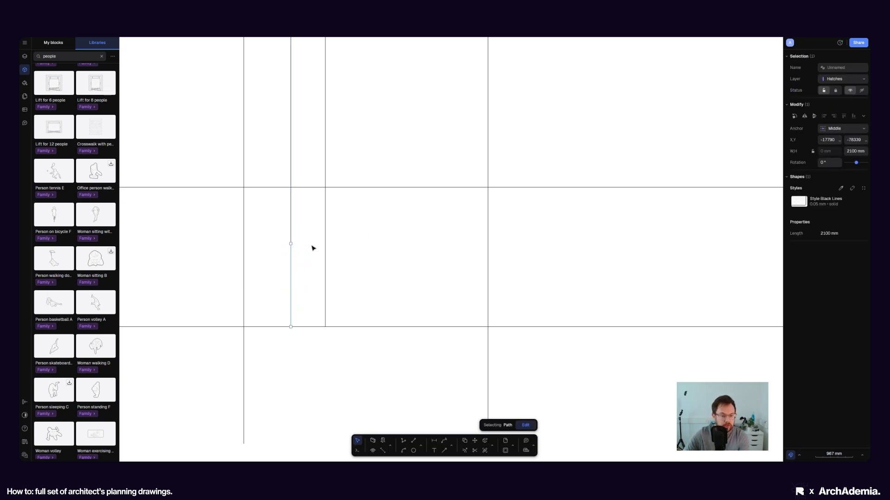
Draw the 2100 mm door-height line again, upward from the same base point of the left door projection line.
{"action": "left_click", "coordinate": [403, 441]}
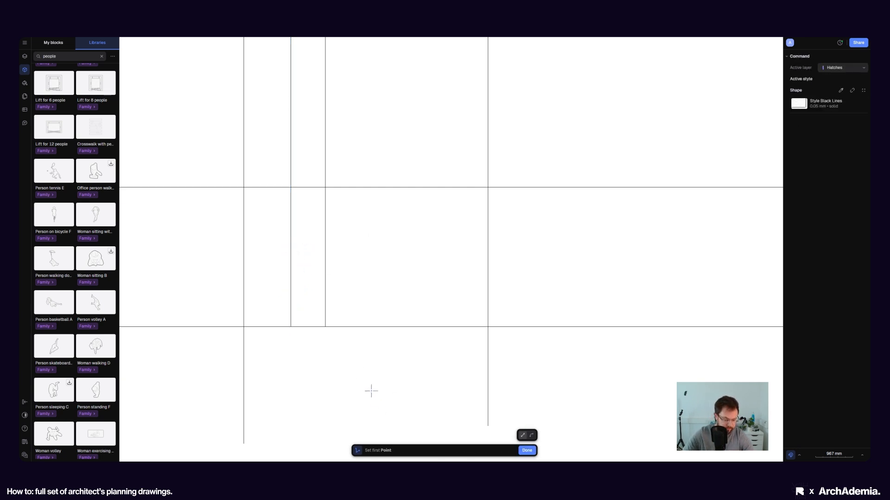
{"action": "left_click", "coordinate": [297, 327]}
{"action": "type", "text": "2100"}
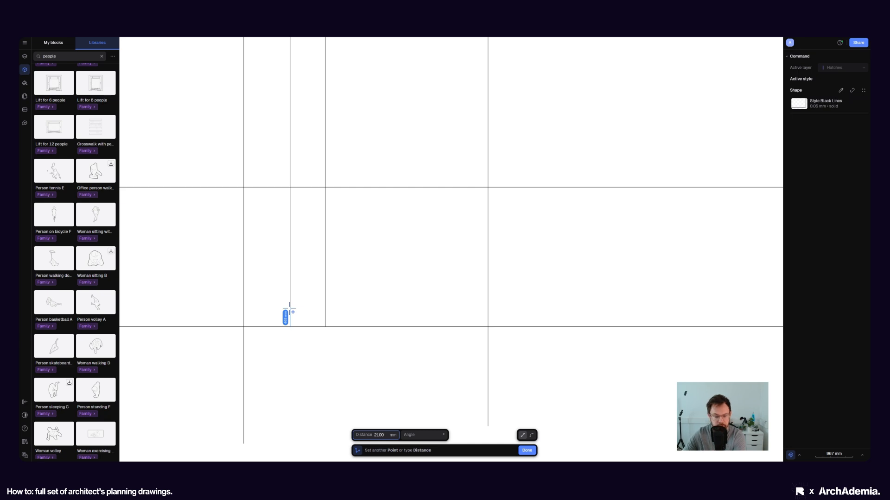
{"action": "key", "text": "Return"}
{"action": "key", "text": "Escape"}
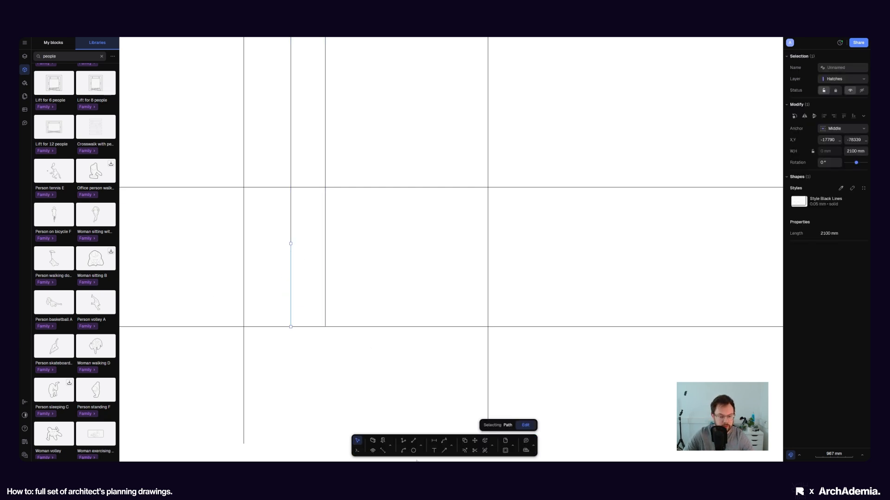
{"action": "left_click", "coordinate": [403, 440]}
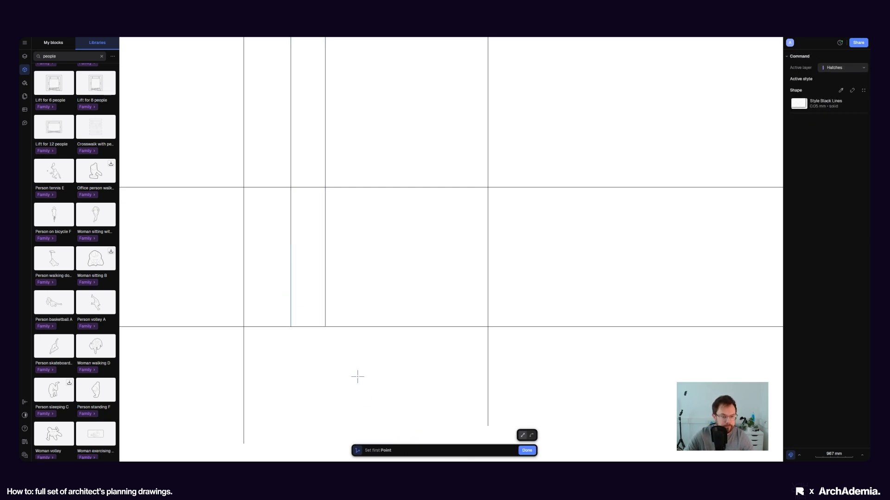
{"action": "key", "text": "Escape"}
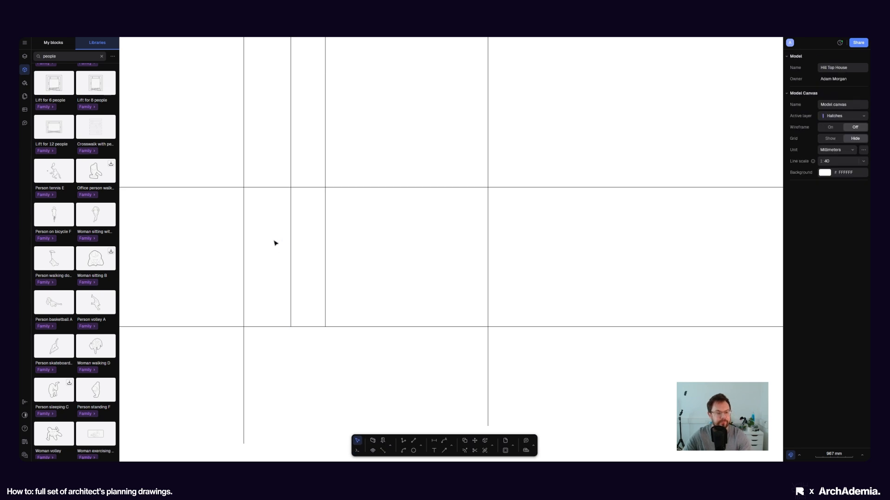
Duplicate the lowest horizontal line 2100 mm upward as the door head level.
{"action": "left_click", "coordinate": [292, 264]}
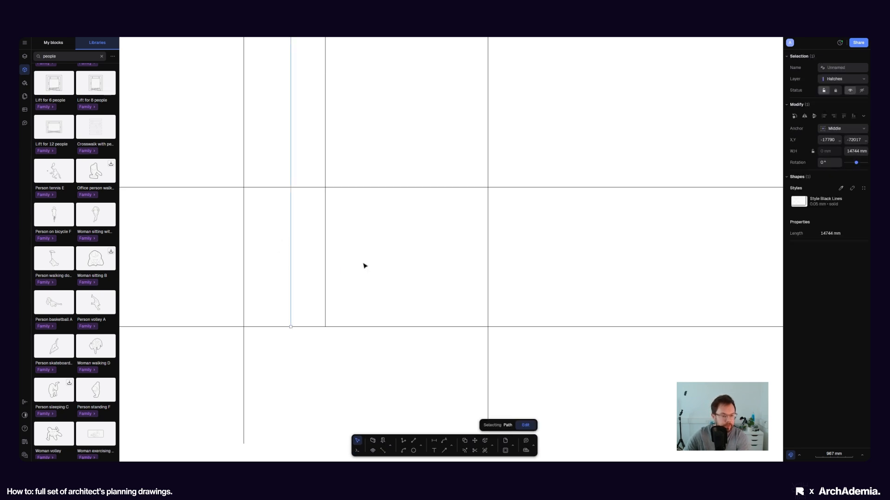
{"action": "left_click", "coordinate": [364, 264]}
{"action": "left_click", "coordinate": [379, 327]}
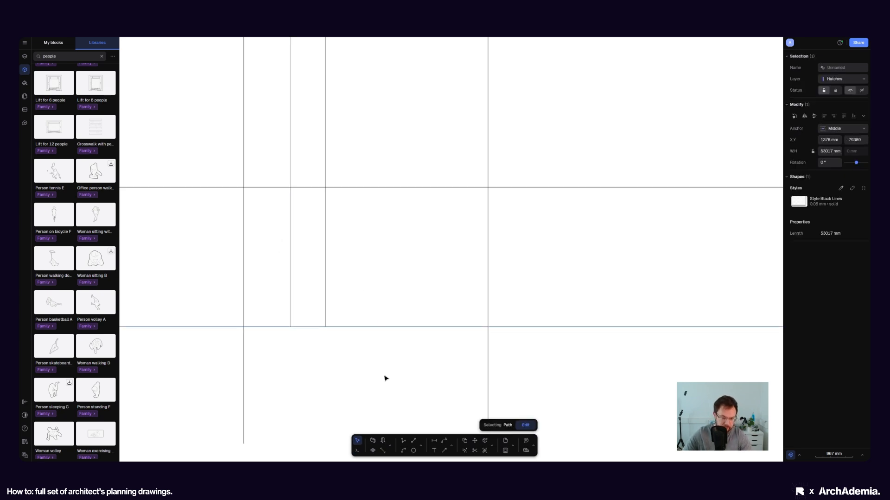
{"action": "left_click", "coordinate": [465, 441]}
{"action": "left_click", "coordinate": [374, 327]}
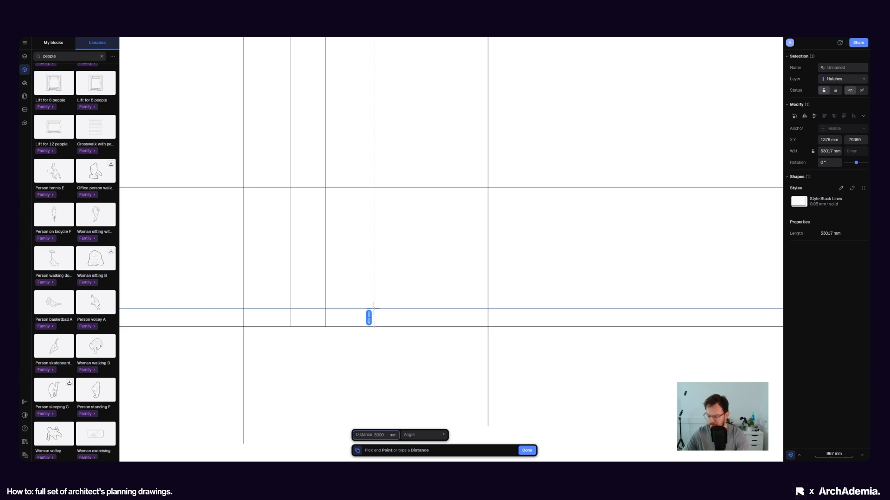
{"action": "type", "text": "2100"}
{"action": "key", "text": "Return"}
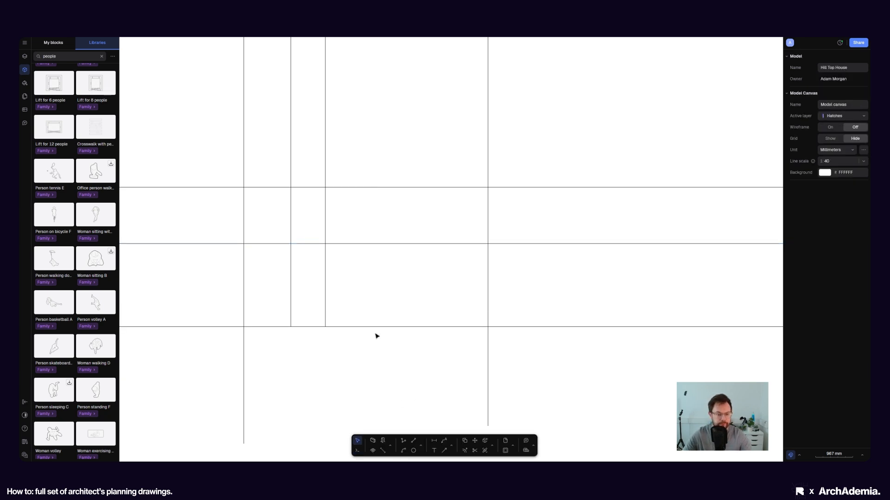
Draw the door as a rectangle between the two door projection lines, from the 2100 mm level down to the lowest line.
{"action": "left_click", "coordinate": [403, 442]}
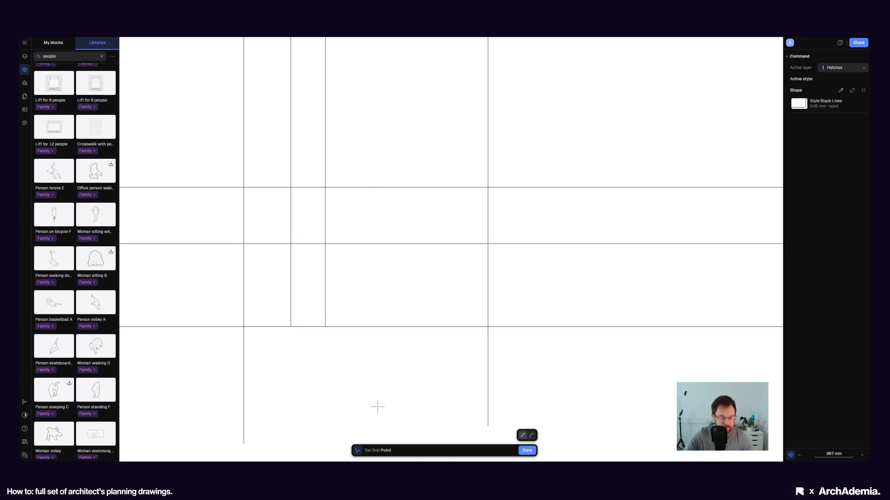
{"action": "key", "text": "Escape"}
{"action": "left_click", "coordinate": [421, 445]}
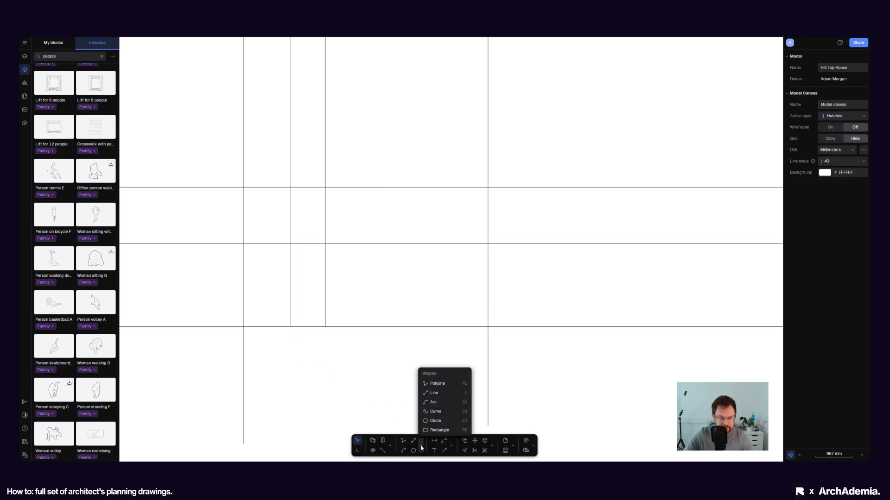
{"action": "left_click", "coordinate": [439, 430]}
{"action": "left_click", "coordinate": [290, 244]}
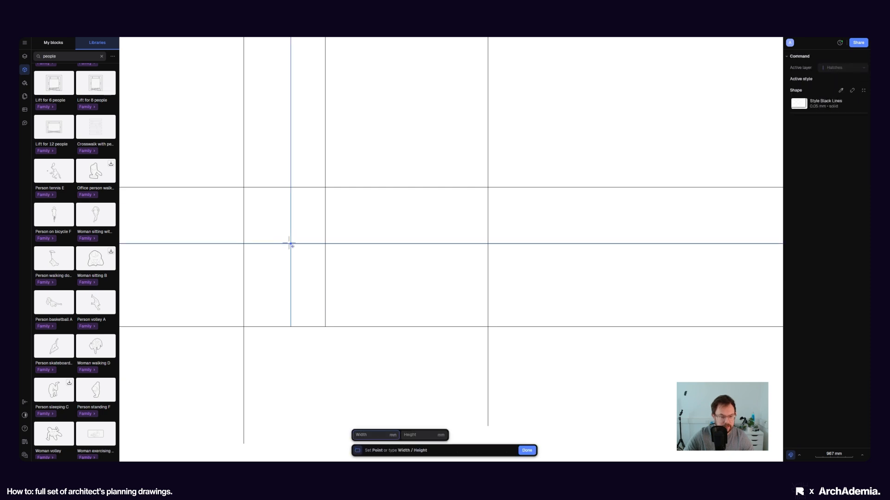
{"action": "left_click", "coordinate": [326, 327]}
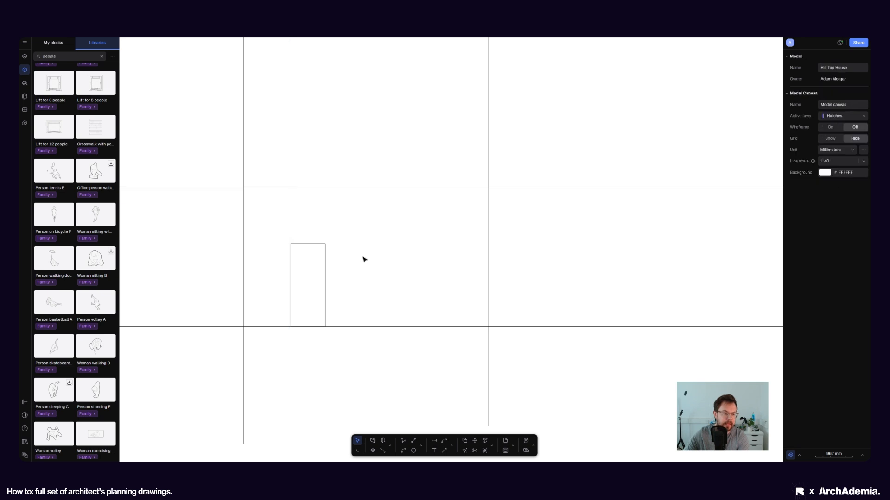
Create a new layer named Elevation Guides and make it the active layer.
{"action": "left_click", "coordinate": [25, 57]}
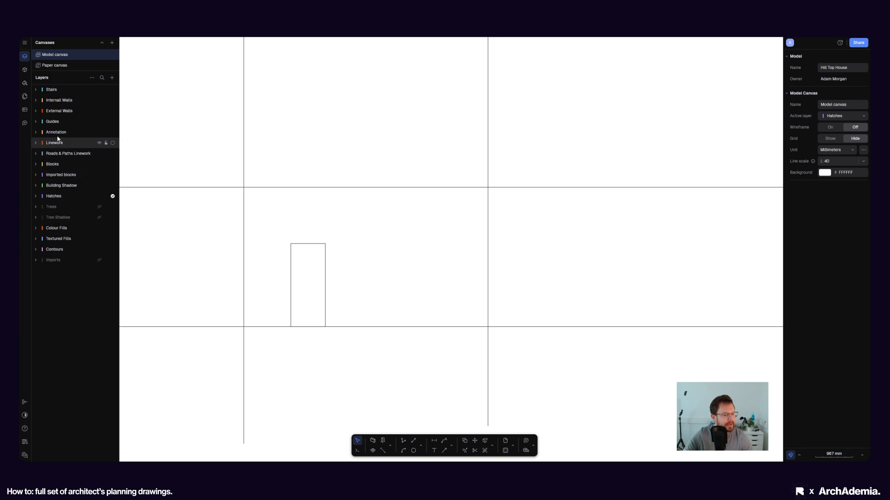
{"action": "left_click", "coordinate": [112, 78]}
{"action": "left_click", "coordinate": [116, 90]}
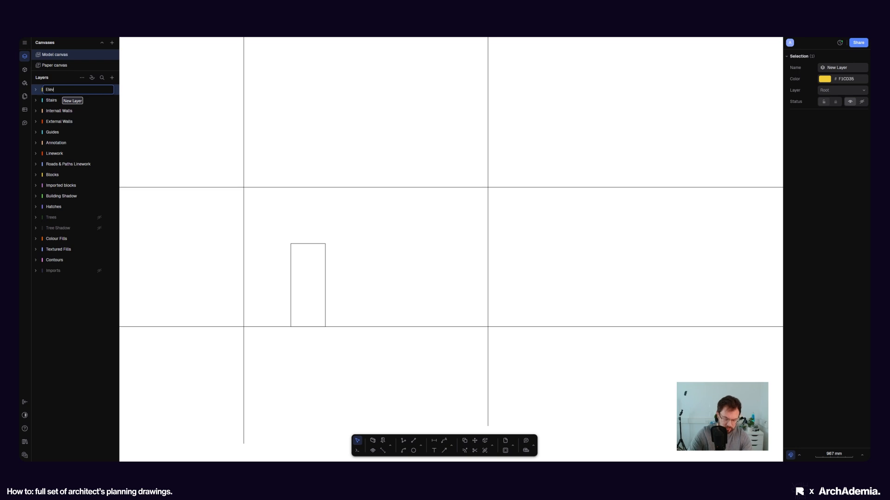
{"action": "type", "text": "Elevation Guides"}
{"action": "key", "text": "Return"}
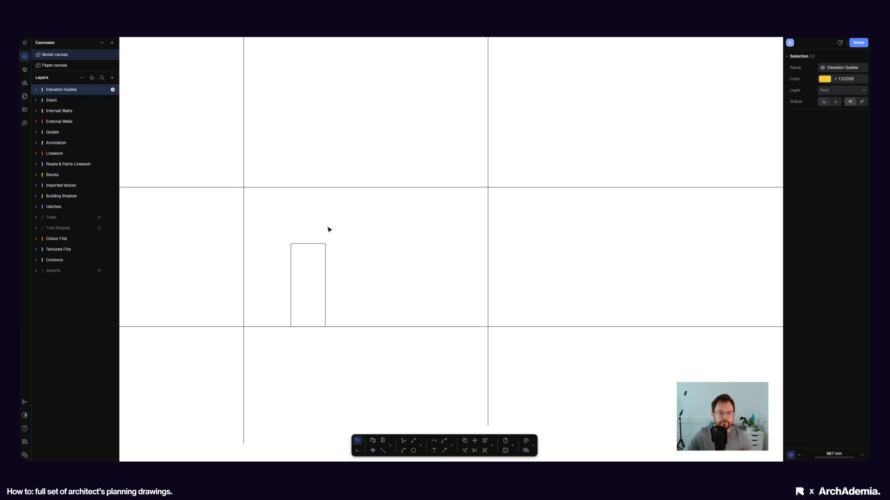
Examine the horizontal level lines and vertical projection lines below the floor plan.
{"action": "scroll", "coordinate": [407, 275], "scroll_direction": "down", "scroll_amount": 6}
{"action": "left_click", "coordinate": [408, 275]}
{"action": "middle_click_drag", "start_coordinate": [417, 272], "coordinate": [377, 274]}
{"action": "scroll", "coordinate": [376, 273], "scroll_direction": "up", "scroll_amount": 3}
{"action": "scroll", "coordinate": [325, 231], "scroll_direction": "down", "scroll_amount": 3}
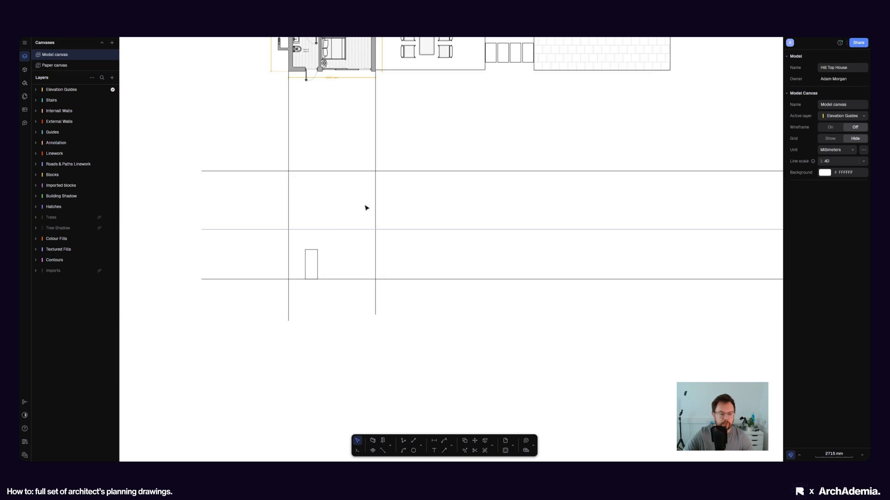
{"action": "left_click", "coordinate": [369, 171]}
{"action": "left_click", "coordinate": [405, 161]}
{"action": "middle_click_drag", "start_coordinate": [407, 162], "coordinate": [378, 194]}
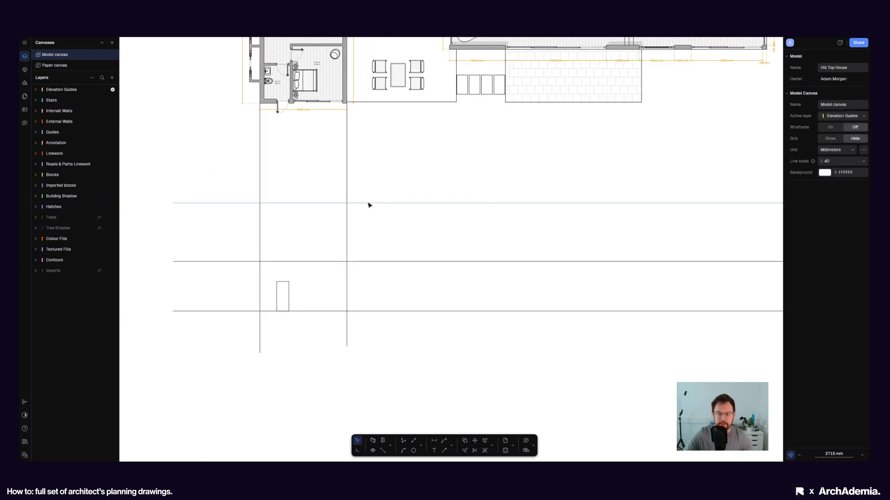
{"action": "left_click", "coordinate": [368, 202]}
{"action": "key", "text": "Escape"}
{"action": "scroll", "coordinate": [203, 323], "scroll_direction": "down", "scroll_amount": 5}
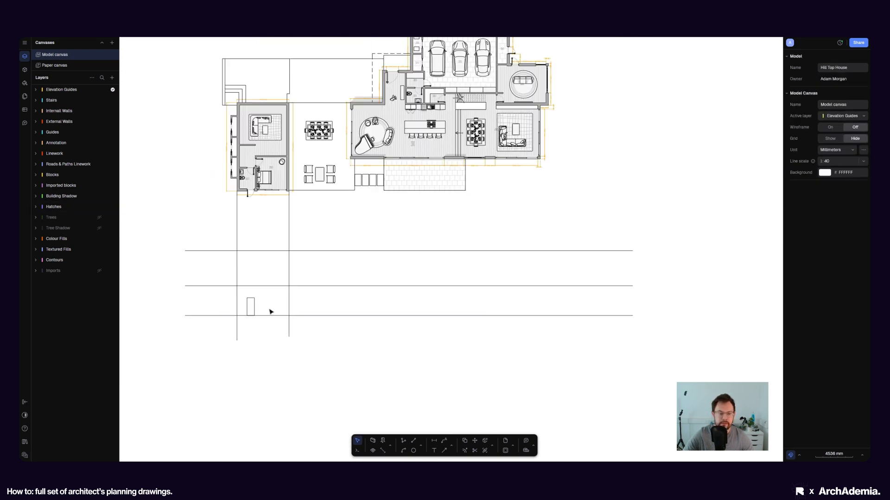
{"action": "middle_click_drag", "start_coordinate": [344, 225], "coordinate": [362, 226]}
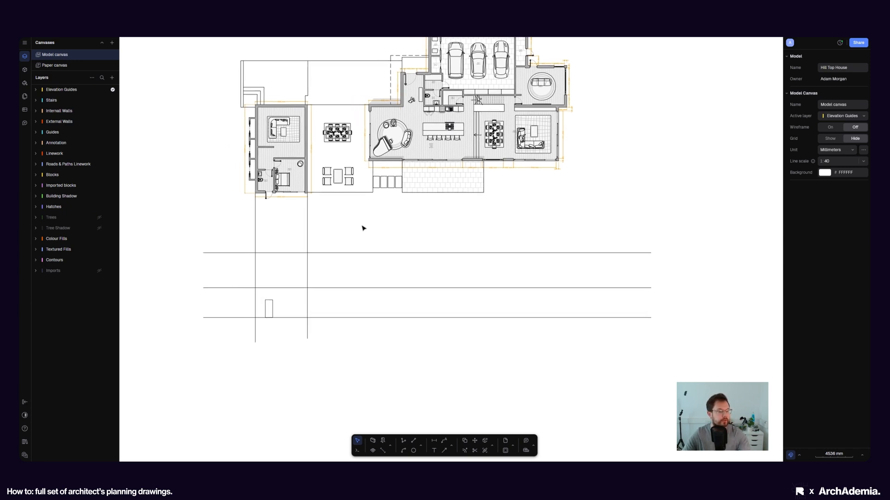
Create another new layer named Elevation Linework and make it the active layer.
{"action": "left_click", "coordinate": [112, 78]}
{"action": "left_click", "coordinate": [117, 90]}
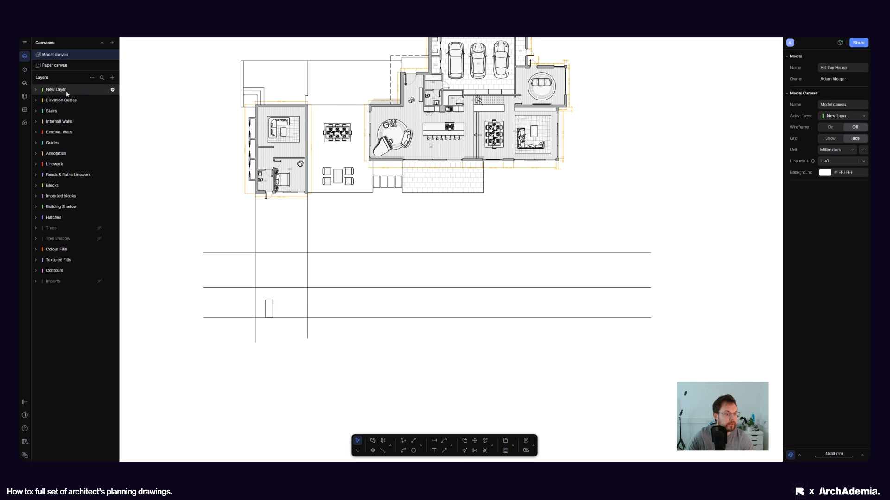
{"action": "type", "text": "Elevation Linework"}
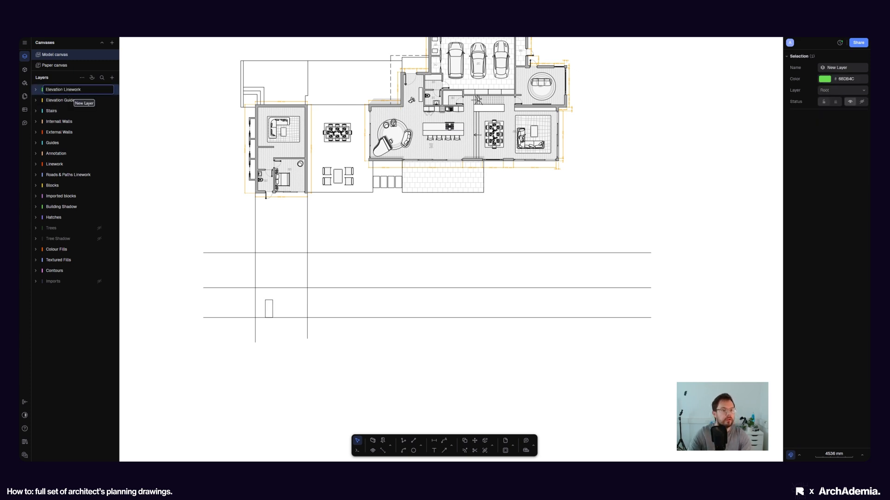
{"action": "key", "text": "Return"}
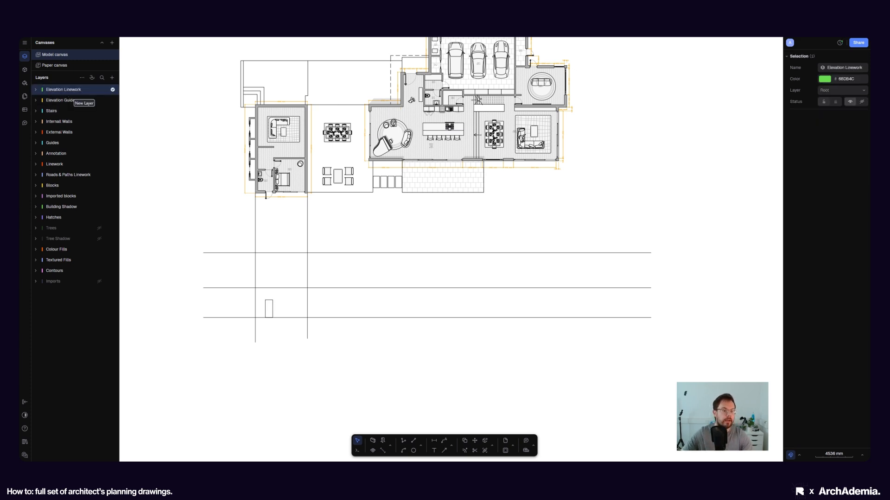
{"action": "left_click", "coordinate": [178, 223]}
Delete all the level lines, projection lines and the door rectangle below the floor plan.
{"action": "middle_click_drag", "start_coordinate": [182, 222], "coordinate": [207, 228]}
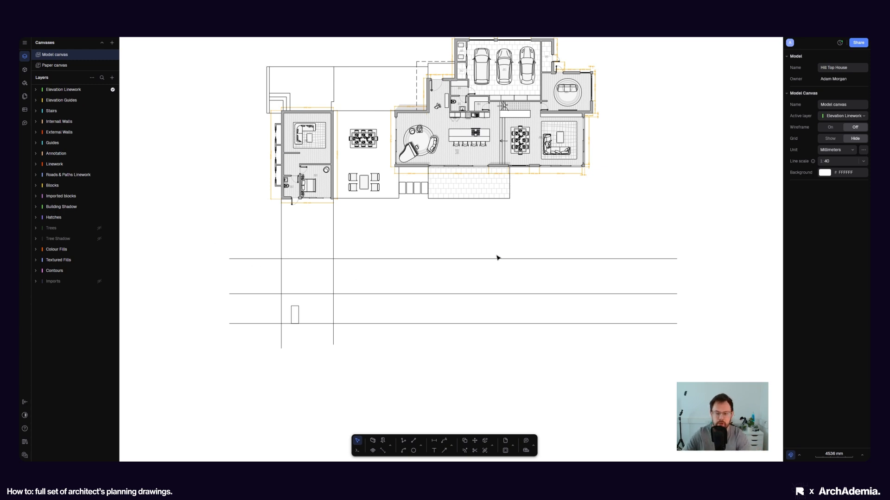
{"action": "left_click_drag", "start_coordinate": [704, 247], "coordinate": [227, 377]}
{"action": "key", "text": "Delete"}
Select the complete ground floor plan with its furniture and annotations and convert it into a single block.
{"action": "scroll", "coordinate": [364, 272], "scroll_direction": "down", "scroll_amount": 3}
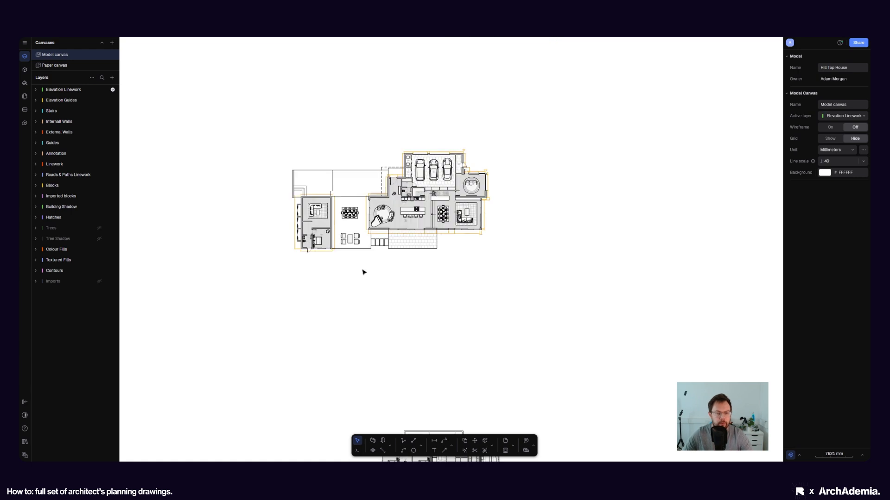
{"action": "middle_click_drag", "start_coordinate": [374, 309], "coordinate": [358, 322]}
{"action": "scroll", "coordinate": [315, 318], "scroll_direction": "down", "scroll_amount": 3}
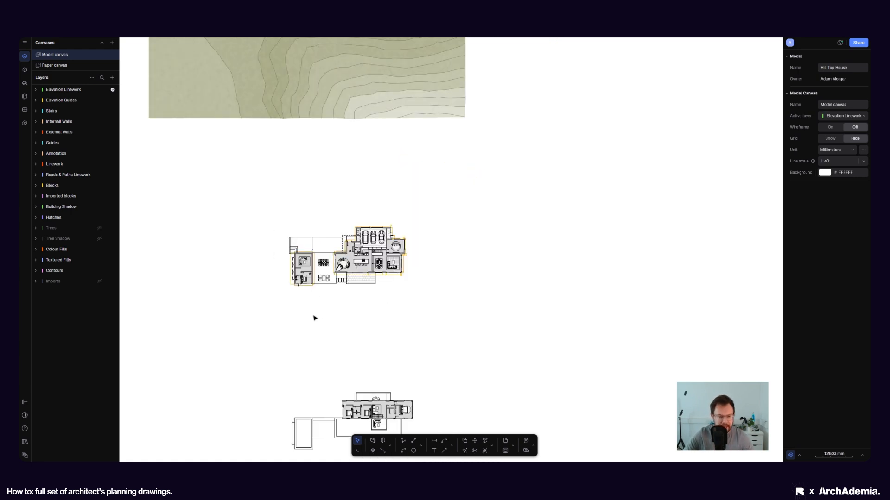
{"action": "scroll", "coordinate": [516, 334], "scroll_direction": "down", "scroll_amount": 3}
{"action": "middle_click_drag", "start_coordinate": [500, 334], "coordinate": [464, 326]}
{"action": "scroll", "coordinate": [449, 320], "scroll_direction": "up", "scroll_amount": 3}
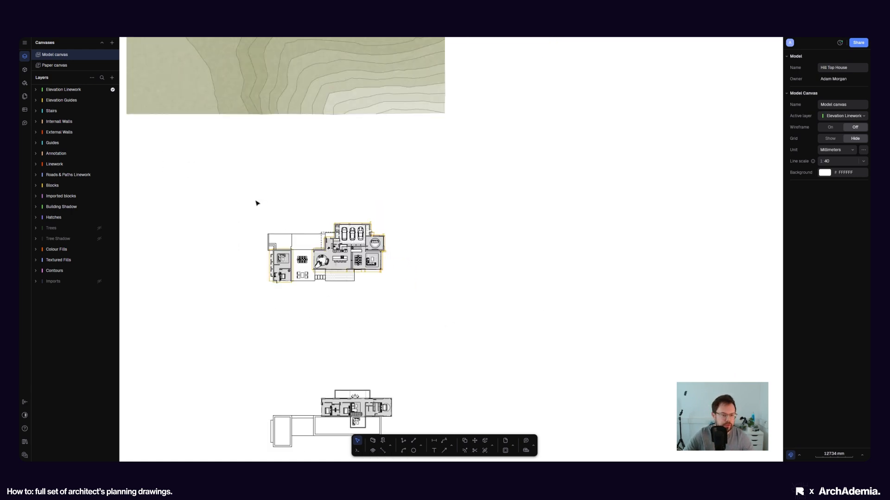
{"action": "left_click_drag", "start_coordinate": [223, 185], "coordinate": [447, 312]}
{"action": "scroll", "coordinate": [358, 287], "scroll_direction": "up", "scroll_amount": 3}
{"action": "middle_click_drag", "start_coordinate": [356, 311], "coordinate": [383, 315]}
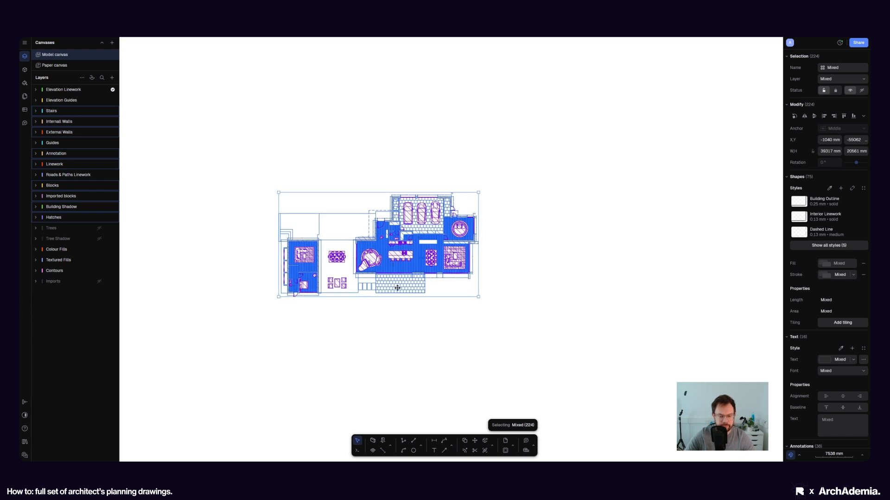
{"action": "right_click", "coordinate": [404, 268]}
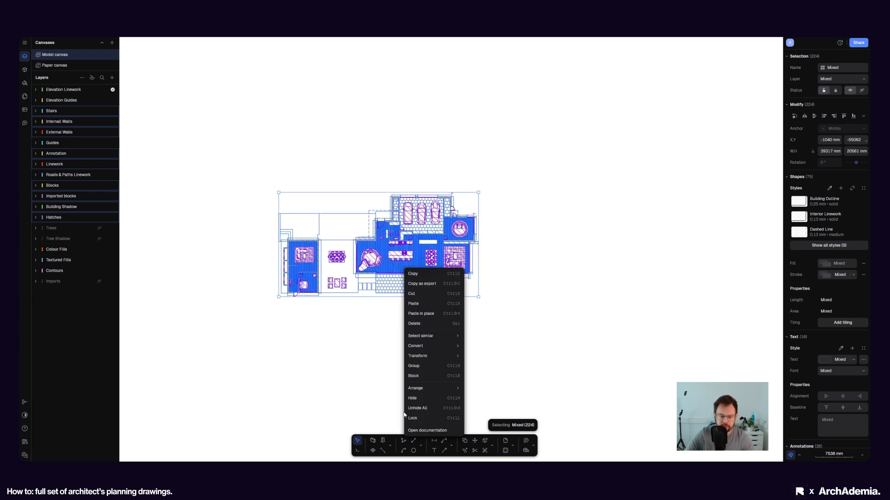
{"action": "left_click", "coordinate": [413, 376]}
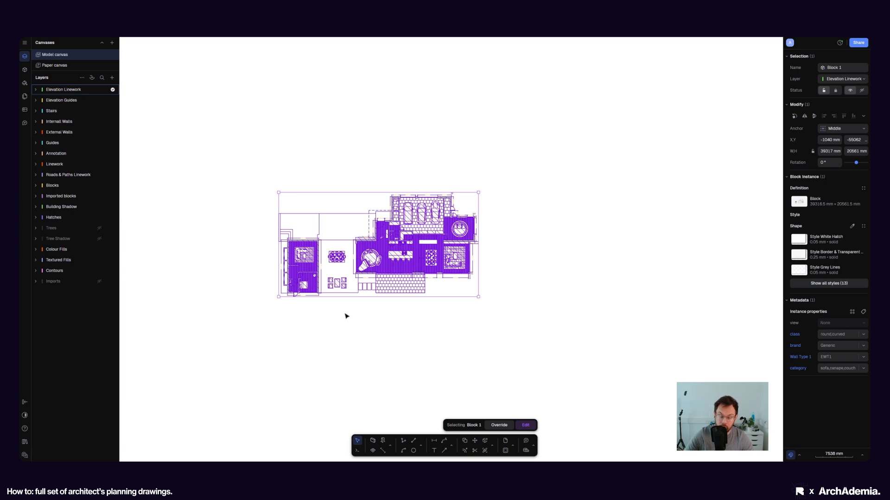
{"action": "scroll", "coordinate": [344, 316], "scroll_direction": "down", "scroll_amount": 1}
{"action": "left_click", "coordinate": [373, 319]}
{"action": "scroll", "coordinate": [370, 293], "scroll_direction": "up", "scroll_amount": 2}
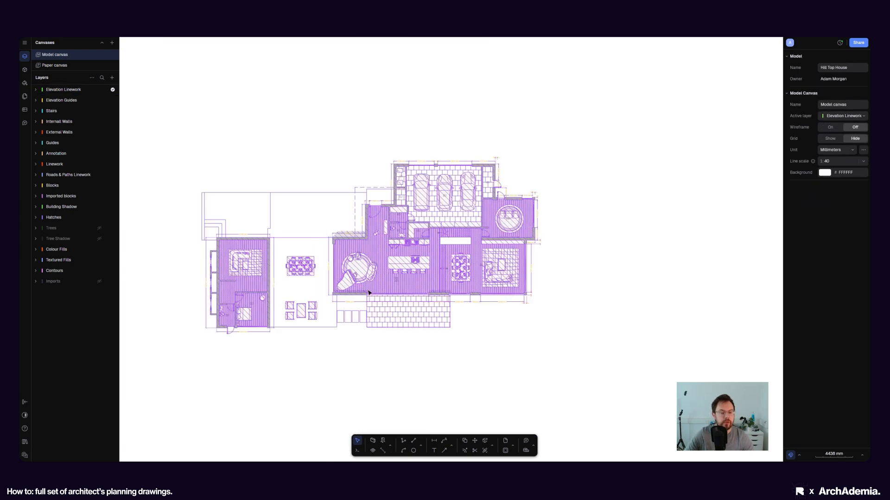
Copy the ground floor plan block into the empty space to the right of the original.
{"action": "left_click", "coordinate": [349, 286]}
{"action": "scroll", "coordinate": [349, 286], "scroll_direction": "down", "scroll_amount": 1}
{"action": "left_click", "coordinate": [464, 441]}
{"action": "scroll", "coordinate": [326, 340], "scroll_direction": "down", "scroll_amount": 2}
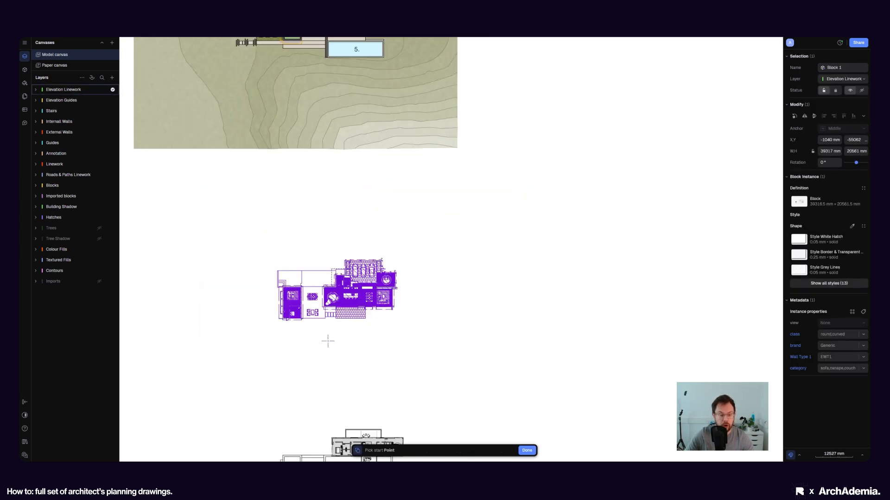
{"action": "left_click", "coordinate": [325, 339]}
{"action": "left_click", "coordinate": [594, 350]}
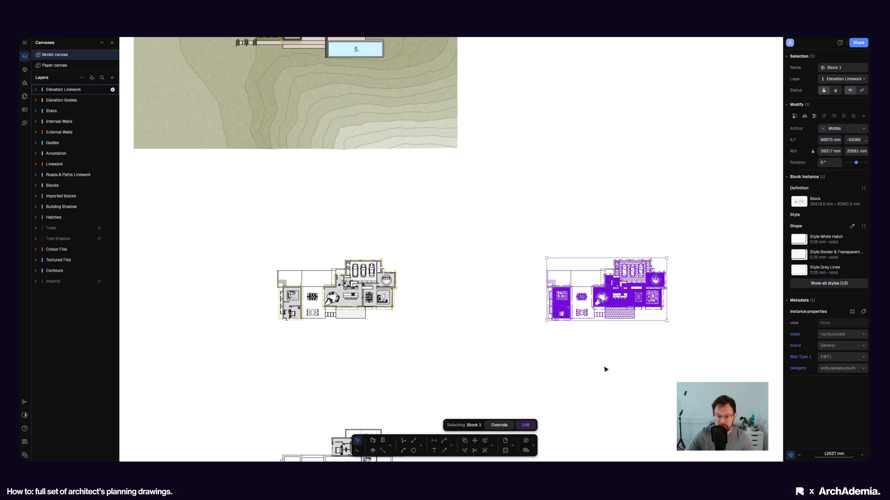
Rotate the copied floor plan block by 90° about a point near its right-hand side.
{"action": "scroll", "coordinate": [415, 431], "scroll_direction": "right", "scroll_amount": 4}
{"action": "key", "text": "r"}
{"action": "scroll", "coordinate": [475, 307], "scroll_direction": "up", "scroll_amount": 2}
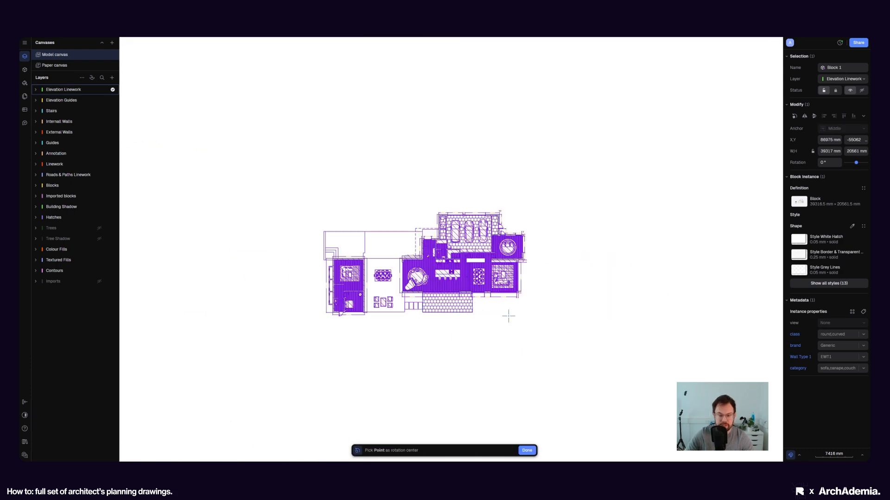
{"action": "left_click", "coordinate": [540, 294]}
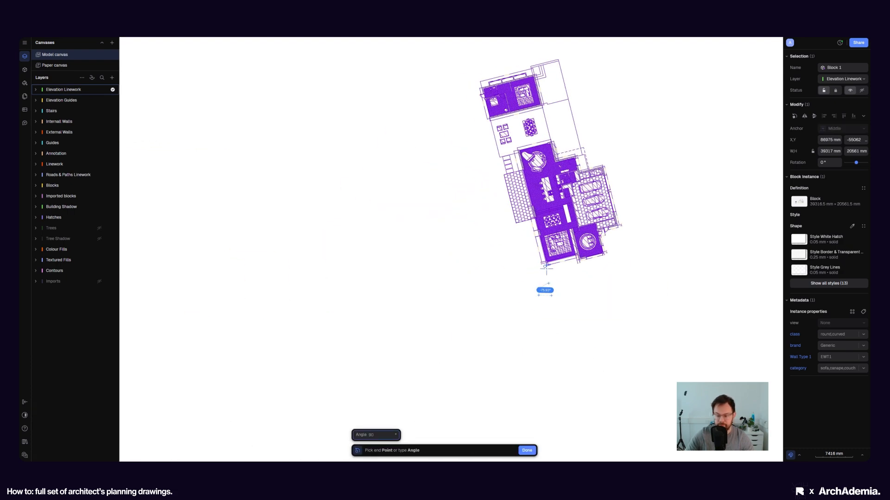
{"action": "key", "text": "Return"}
{"action": "scroll", "coordinate": [547, 271], "scroll_direction": "down", "scroll_amount": 5}
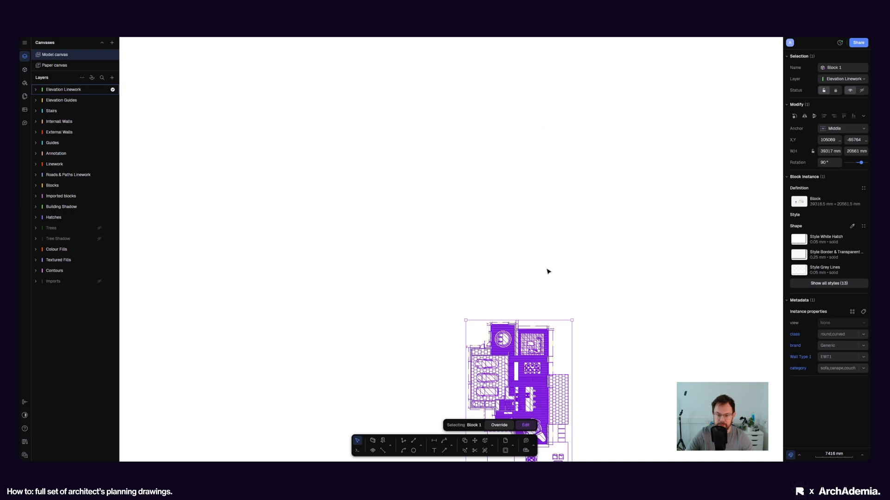
Move the rotated floor plan block up beside the original, aligning the lower edges of both plans.
{"action": "scroll", "coordinate": [511, 308], "scroll_direction": "up", "scroll_amount": 3}
{"action": "left_click_drag", "start_coordinate": [512, 309], "coordinate": [420, 201]}
{"action": "left_click", "coordinate": [508, 224]}
{"action": "middle_click_drag", "start_coordinate": [301, 267], "coordinate": [388, 293]}
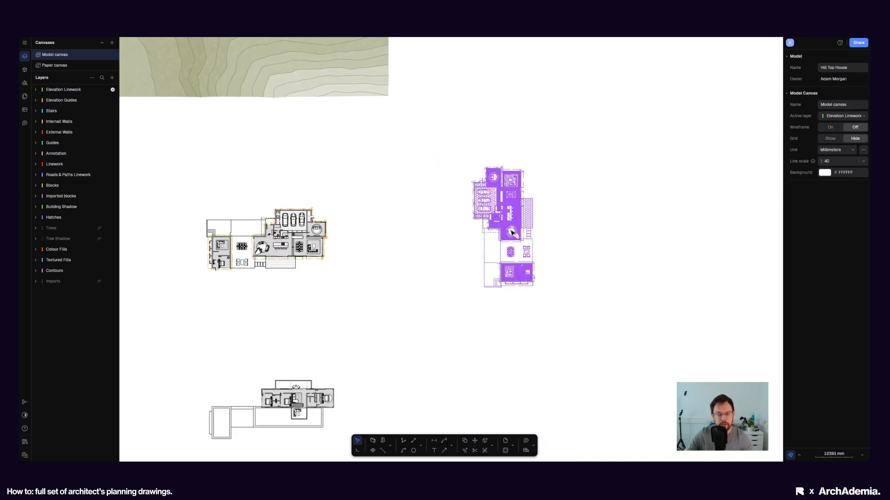
{"action": "left_click_drag", "start_coordinate": [508, 224], "coordinate": [495, 213]}
{"action": "left_click", "coordinate": [584, 235]}
{"action": "middle_click_drag", "start_coordinate": [528, 265], "coordinate": [560, 271]}
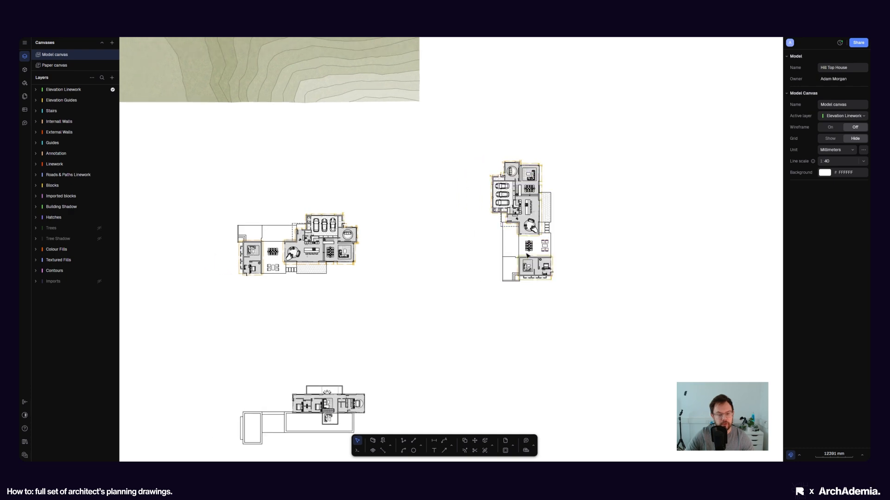
{"action": "scroll", "coordinate": [559, 271], "scroll_direction": "up", "scroll_amount": 3}
{"action": "scroll", "coordinate": [536, 271], "scroll_direction": "down", "scroll_amount": 3}
{"action": "left_click_drag", "start_coordinate": [529, 268], "coordinate": [542, 266]}
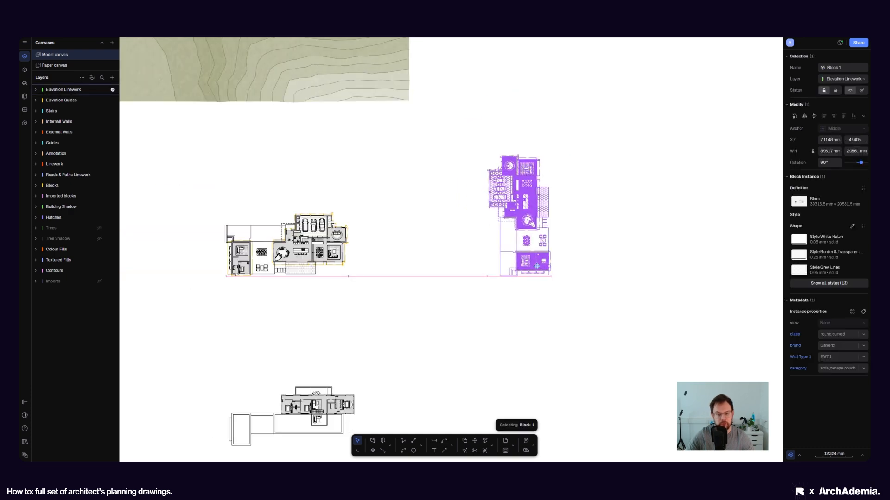
{"action": "left_click", "coordinate": [383, 292]}
Edit the original floor plan block, shift one outdoor lounge chair away from its table, and compare the rotated copy.
{"action": "middle_click_drag", "start_coordinate": [383, 292], "coordinate": [403, 284]}
{"action": "left_click", "coordinate": [309, 248]}
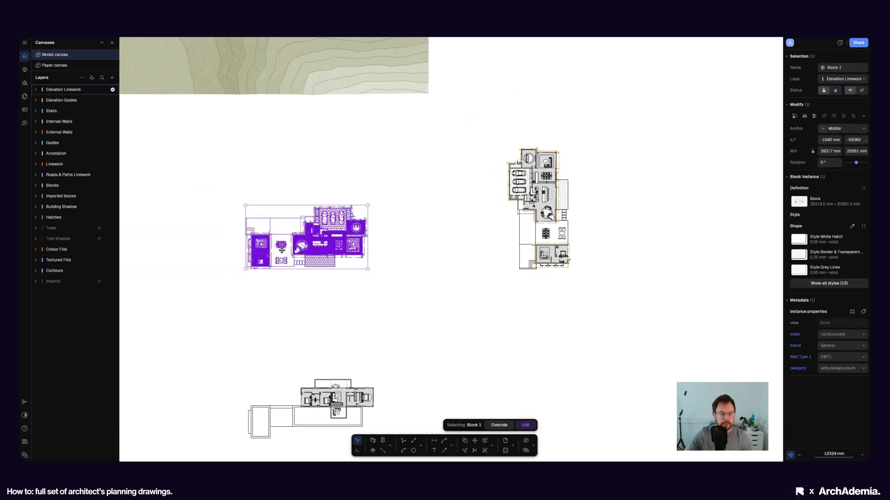
{"action": "scroll", "coordinate": [354, 261], "scroll_direction": "up", "scroll_amount": 5}
{"action": "double_click", "coordinate": [296, 289]}
{"action": "scroll", "coordinate": [326, 271], "scroll_direction": "up", "scroll_amount": 8}
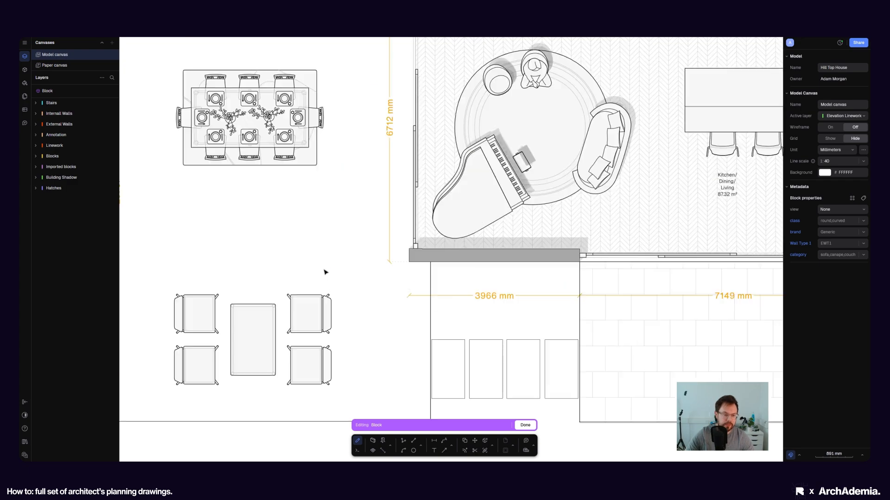
{"action": "middle_click_drag", "start_coordinate": [308, 270], "coordinate": [370, 303]}
{"action": "scroll", "coordinate": [366, 295], "scroll_direction": "down", "scroll_amount": 3}
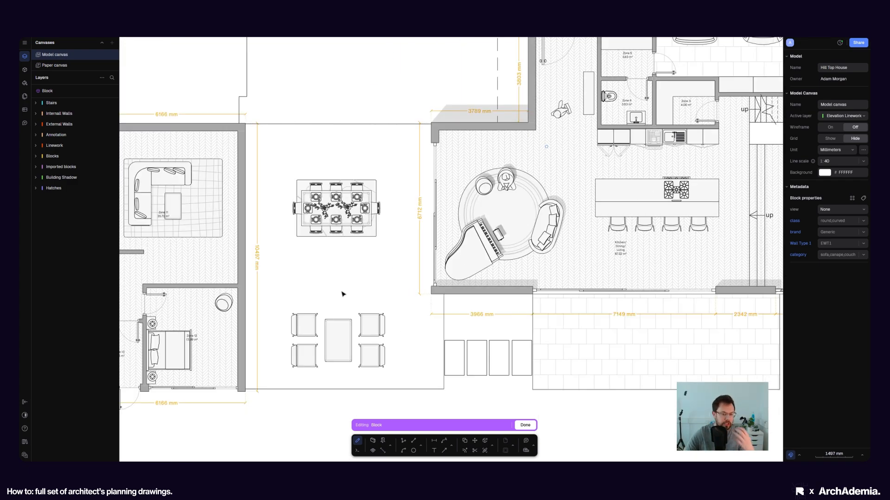
{"action": "scroll", "coordinate": [355, 302], "scroll_direction": "down", "scroll_amount": 10}
{"action": "scroll", "coordinate": [364, 304], "scroll_direction": "up", "scroll_amount": 10}
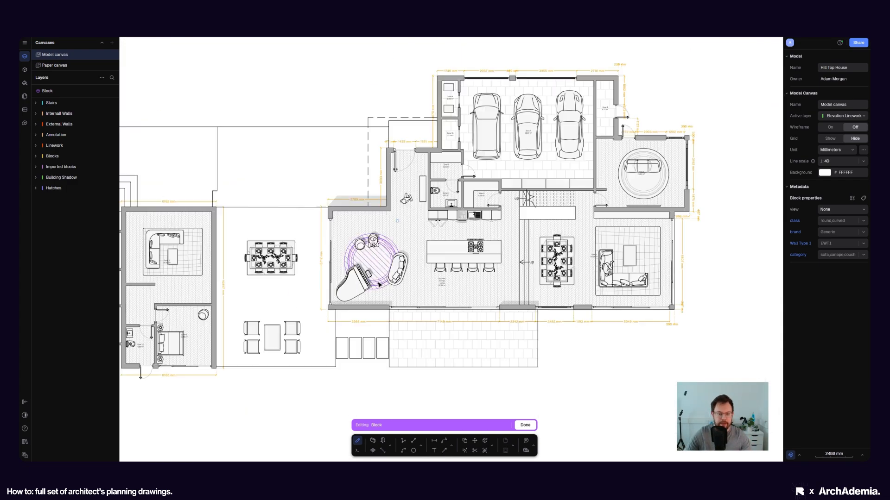
{"action": "scroll", "coordinate": [334, 260], "scroll_direction": "down", "scroll_amount": 10}
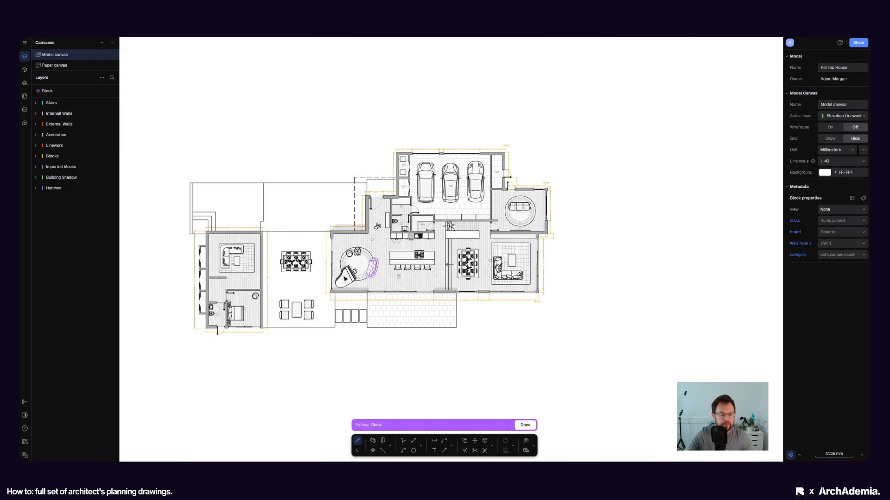
{"action": "scroll", "coordinate": [298, 302], "scroll_direction": "up", "scroll_amount": 12}
{"action": "scroll", "coordinate": [266, 297], "scroll_direction": "down", "scroll_amount": 3}
{"action": "left_click_drag", "start_coordinate": [269, 314], "coordinate": [251, 273]}
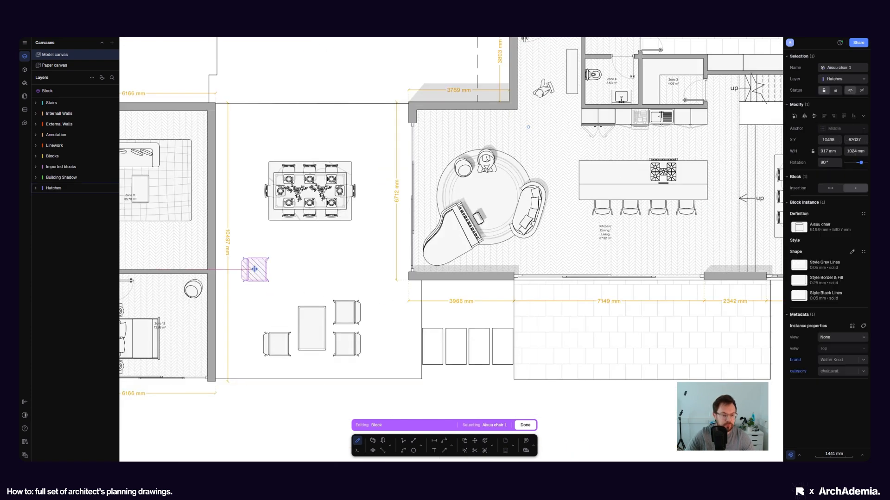
{"action": "scroll", "coordinate": [251, 273], "scroll_direction": "down", "scroll_amount": 6}
{"action": "key", "text": "Escape"}
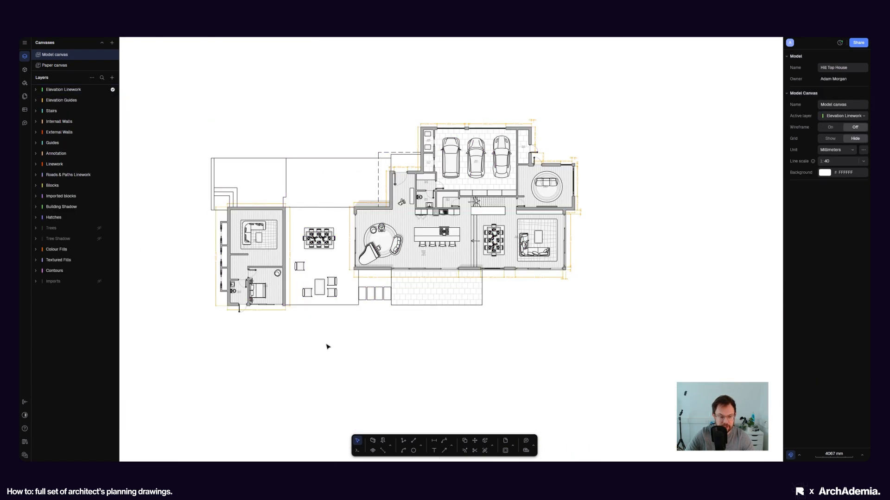
{"action": "scroll", "coordinate": [328, 346], "scroll_direction": "down", "scroll_amount": 5}
{"action": "scroll", "coordinate": [441, 314], "scroll_direction": "up", "scroll_amount": 8}
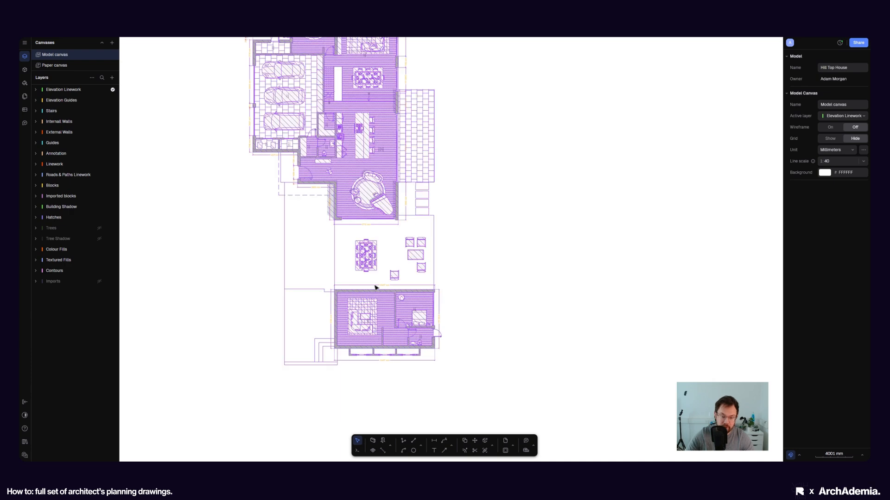
{"action": "scroll", "coordinate": [592, 248], "scroll_direction": "down", "scroll_amount": 6}
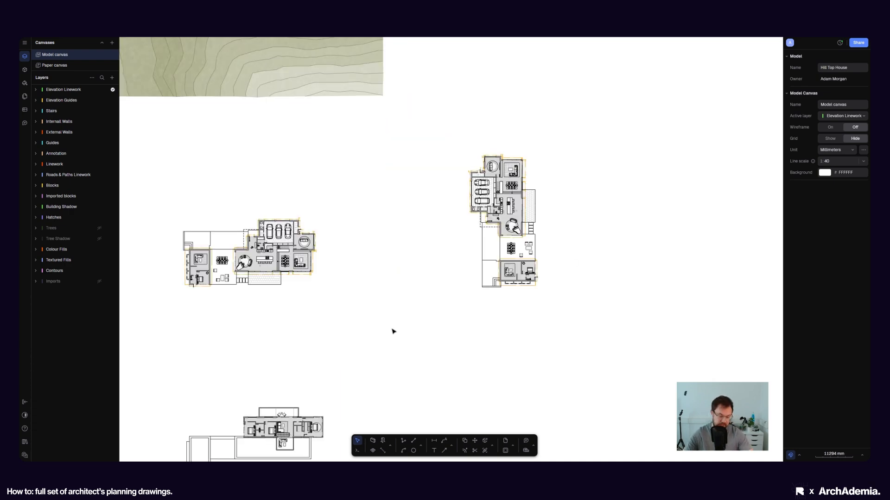
Undo the move of the outdoor lounge chair and leave block editing.
{"action": "key", "text": "ctrl+z"}
{"action": "key", "text": "ctrl+z"}
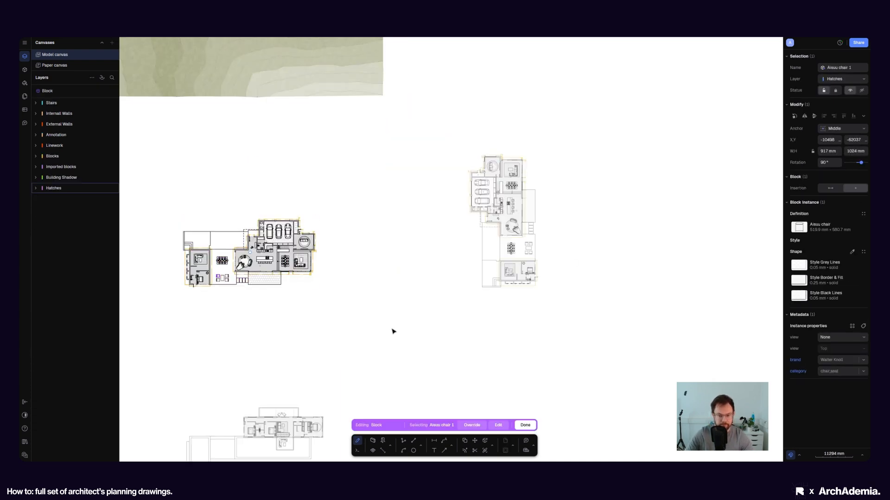
{"action": "key", "text": "Escape"}
{"action": "key", "text": "Escape"}
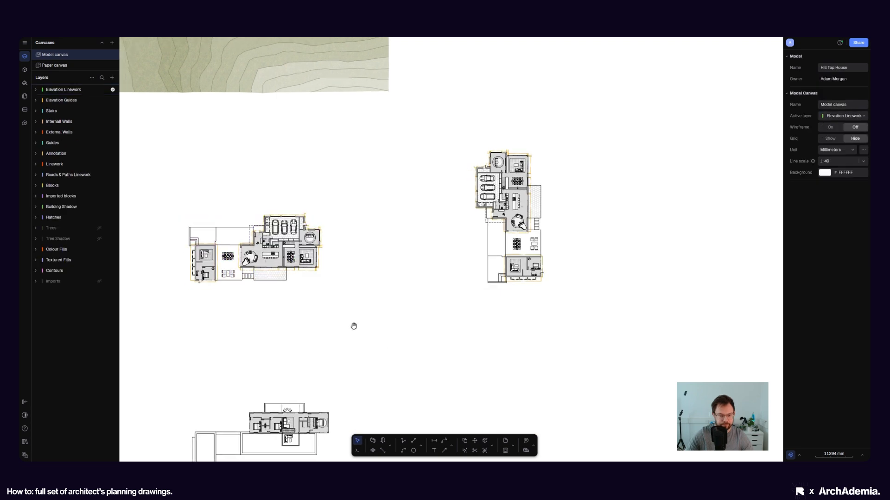
View the exterior reference photo of the house, and draw a horizontal line about 148185 mm long below both ground floor plans.
{"action": "middle_click_drag", "start_coordinate": [353, 324], "coordinate": [435, 276]}
{"action": "left_click", "coordinate": [404, 442]}
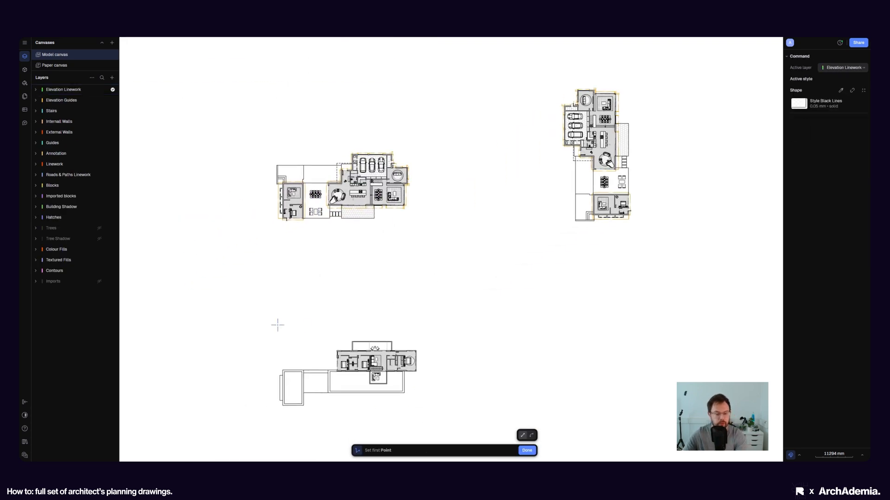
{"action": "left_click", "coordinate": [600, 440]}
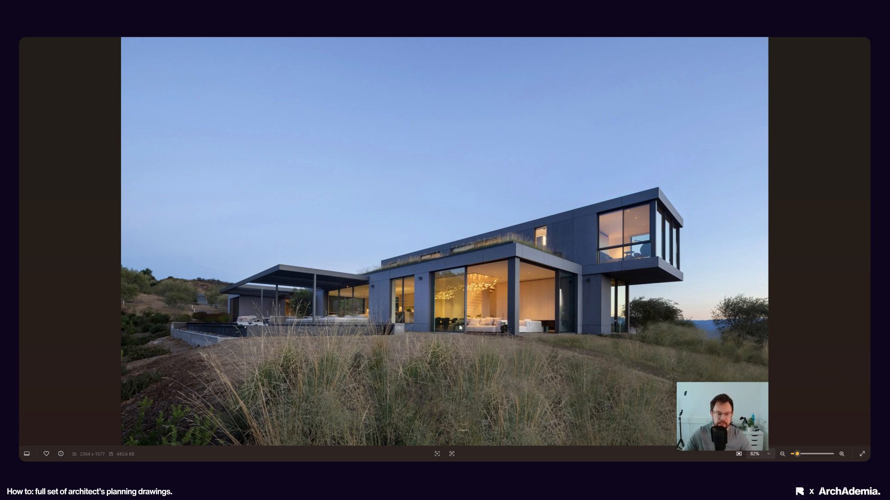
{"action": "mouse_move", "coordinate": [631, 470]}
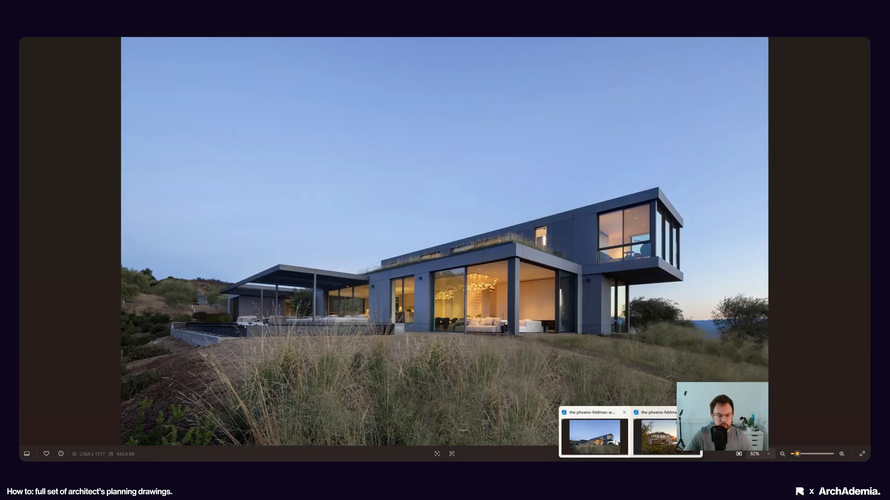
{"action": "mouse_move", "coordinate": [642, 440]}
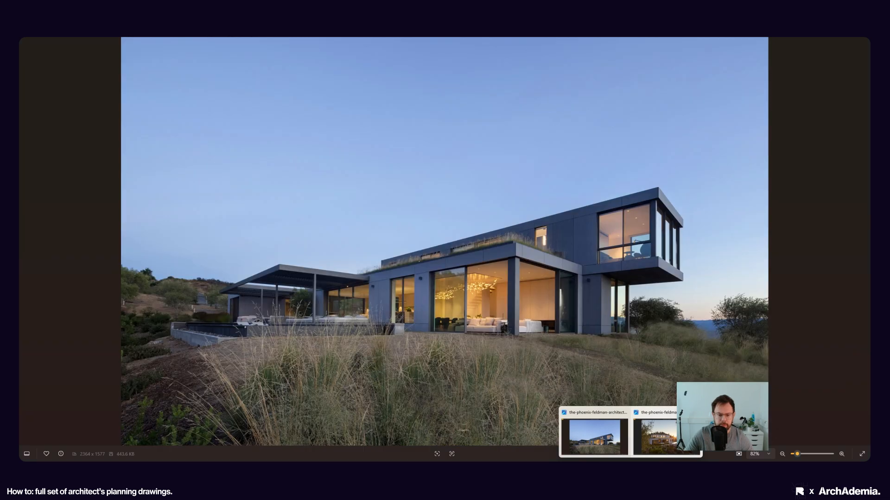
{"action": "left_click", "coordinate": [597, 456]}
{"action": "key", "text": "alt+Tab"}
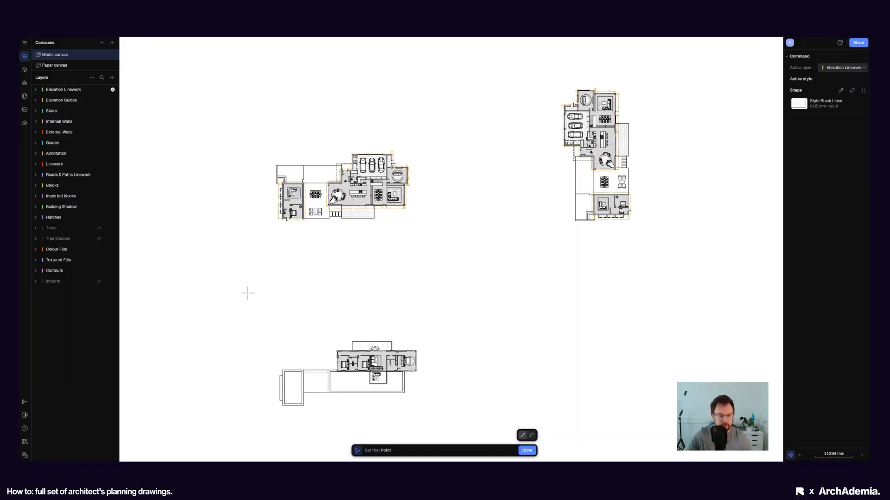
{"action": "left_click", "coordinate": [232, 297]}
{"action": "scroll", "coordinate": [347, 297], "scroll_direction": "down", "scroll_amount": 3}
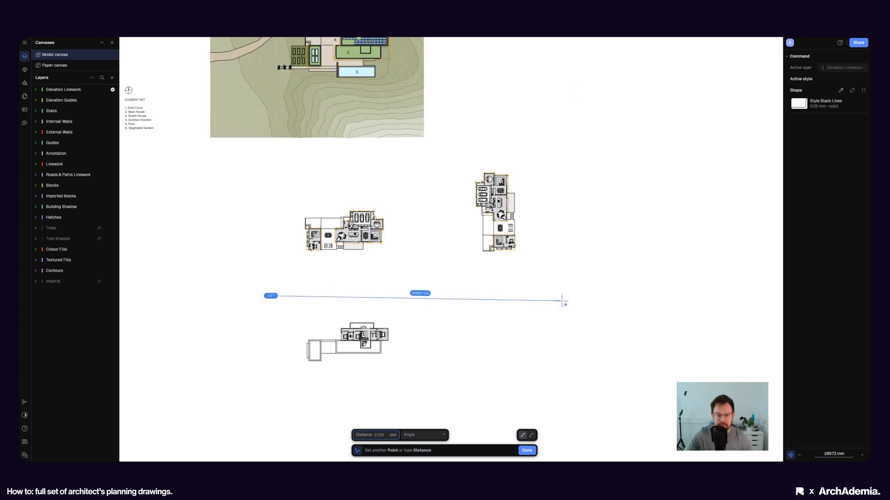
{"action": "left_click", "coordinate": [579, 297]}
{"action": "key", "text": "Return"}
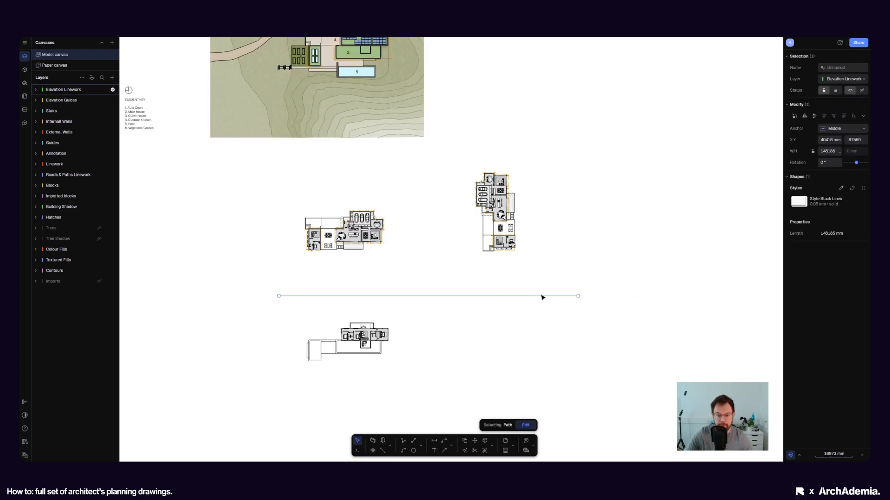
Shorten the horizontal line to about 135316 mm at its right end and assign it to the Elevation Guides layer.
{"action": "left_click_drag", "start_coordinate": [579, 297], "coordinate": [553, 296]}
{"action": "scroll", "coordinate": [448, 263], "scroll_direction": "up", "scroll_amount": 2}
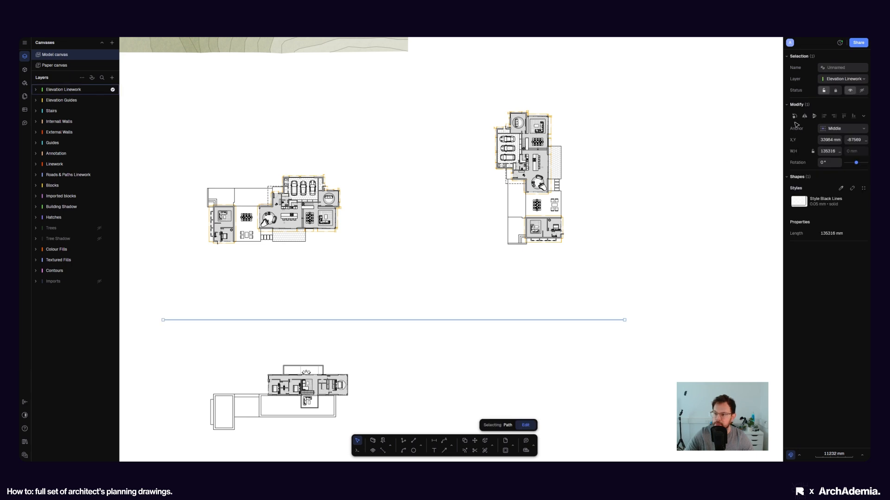
{"action": "left_click", "coordinate": [850, 83]}
{"action": "left_click", "coordinate": [836, 90]}
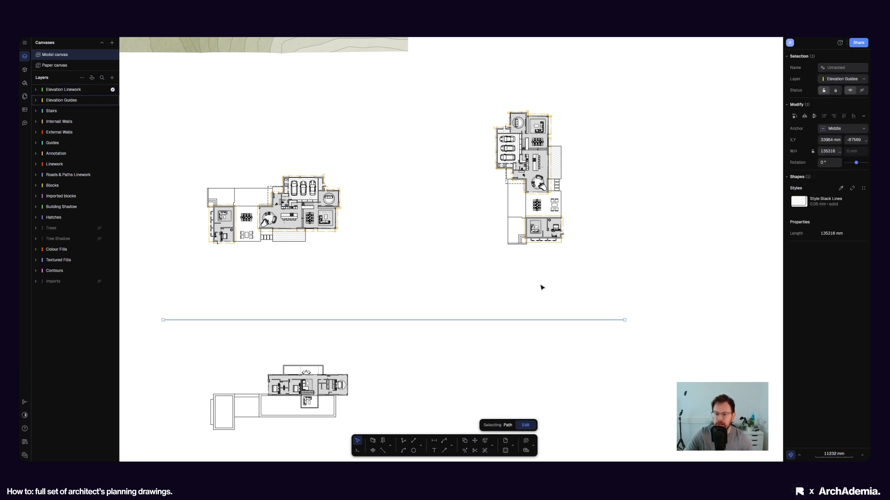
{"action": "scroll", "coordinate": [542, 287], "scroll_direction": "left", "scroll_amount": 2}
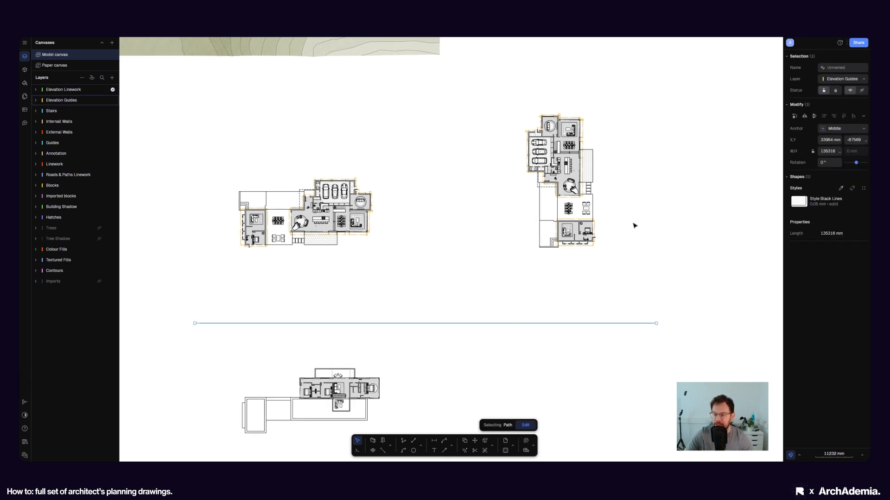
{"action": "scroll", "coordinate": [439, 288], "scroll_direction": "left", "scroll_amount": 2}
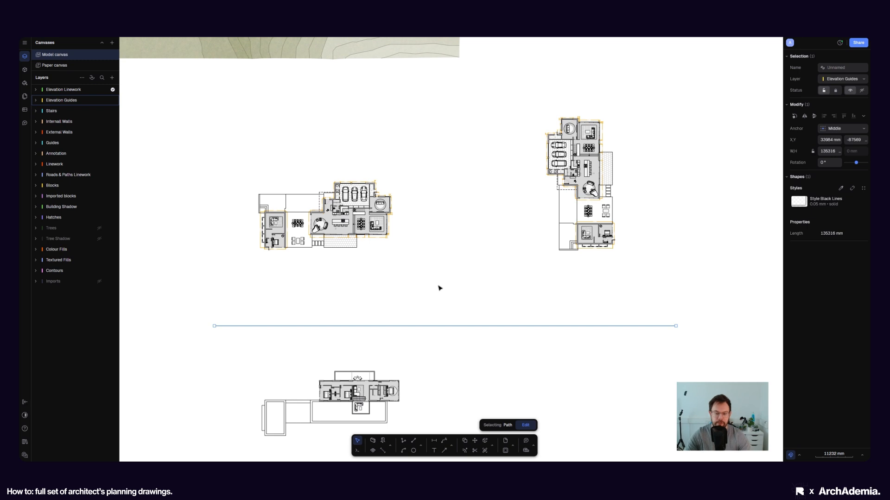
{"action": "scroll", "coordinate": [439, 288], "scroll_direction": "down", "scroll_amount": 5}
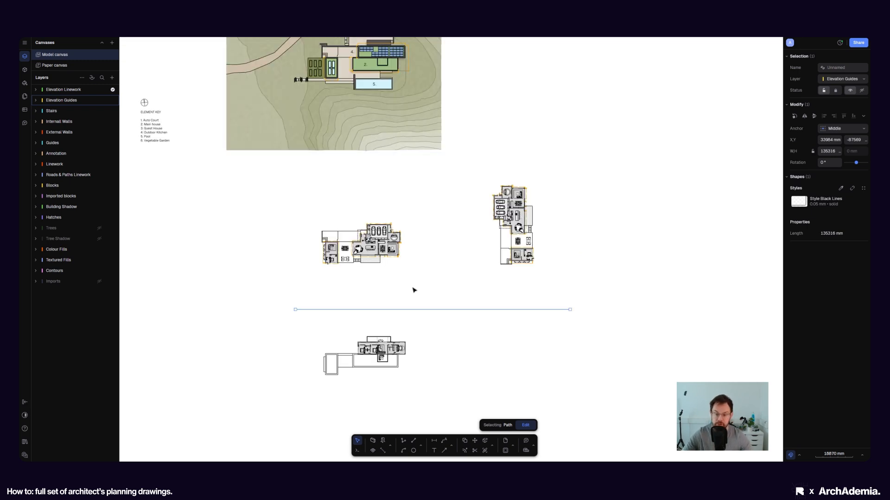
{"action": "scroll", "coordinate": [527, 279], "scroll_direction": "up", "scroll_amount": 3}
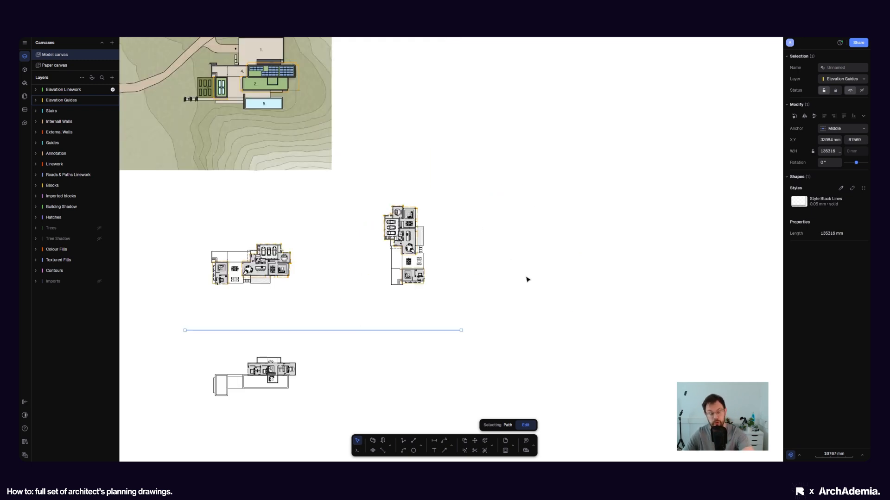
{"action": "middle_click_drag", "start_coordinate": [399, 312], "coordinate": [447, 301]}
{"action": "left_click", "coordinate": [447, 302]}
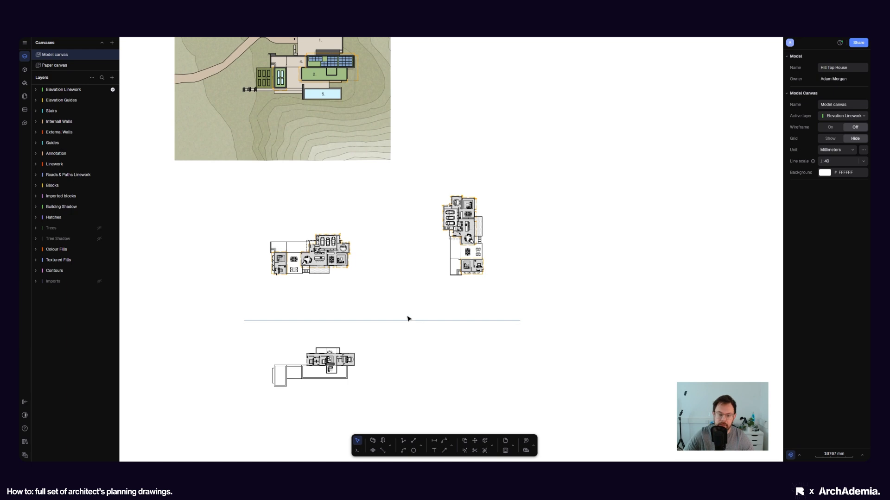
Apply the Dashed Line style to the horizontal guide line below the ground floor plans.
{"action": "left_click", "coordinate": [408, 320]}
{"action": "scroll", "coordinate": [419, 294], "scroll_direction": "left", "scroll_amount": 4}
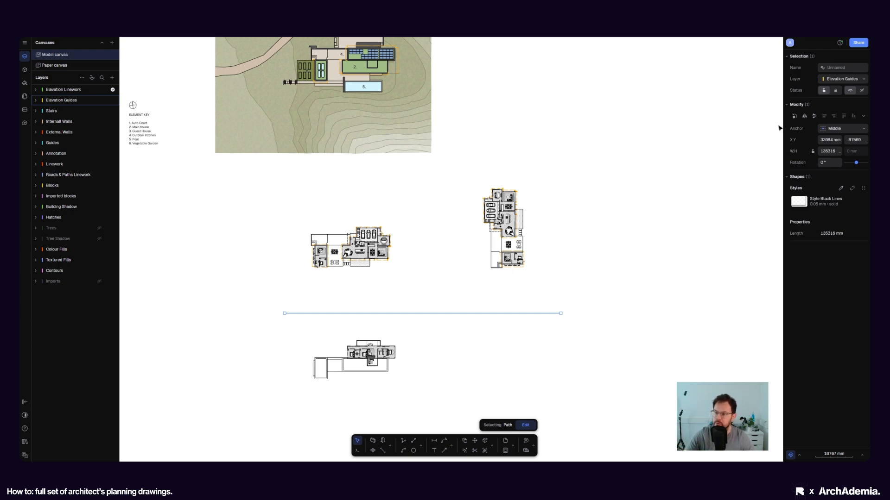
{"action": "left_click", "coordinate": [800, 204]}
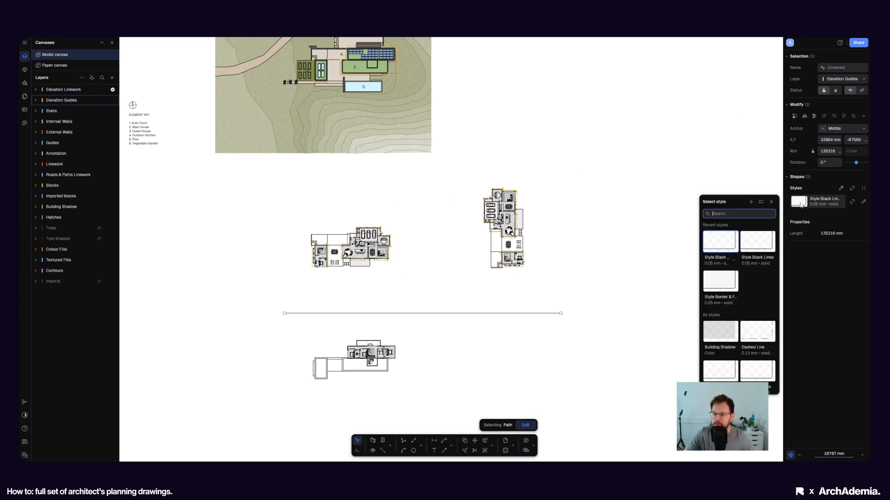
{"action": "scroll", "coordinate": [746, 284], "scroll_direction": "down", "scroll_amount": 1}
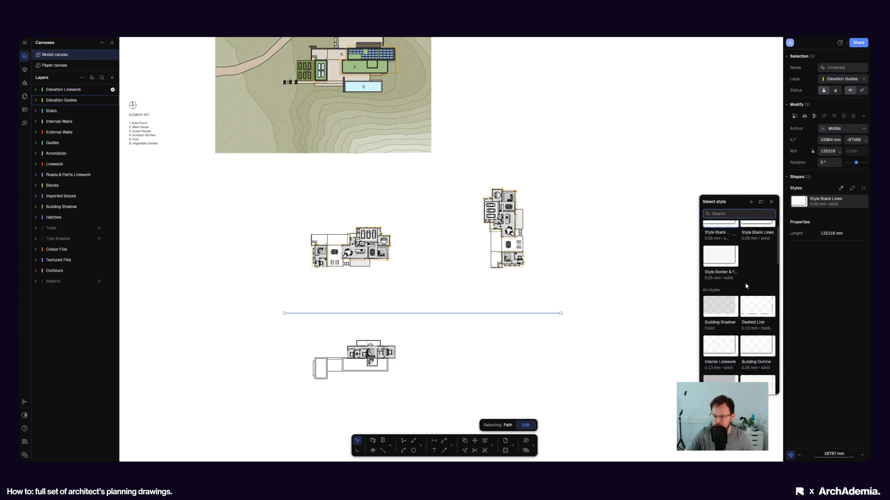
{"action": "left_click", "coordinate": [757, 306]}
{"action": "left_click", "coordinate": [605, 293]}
Copy the dashed horizontal guide line 3000 mm straight up.
{"action": "scroll", "coordinate": [326, 304], "scroll_direction": "up", "scroll_amount": 5}
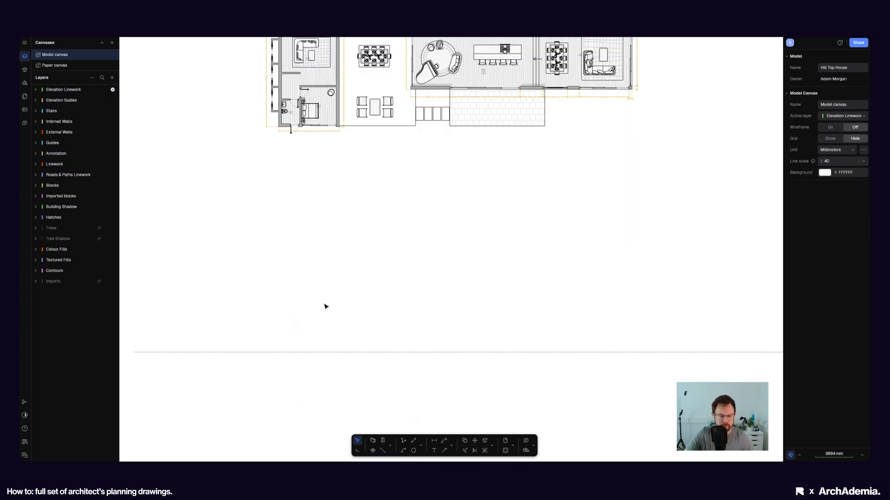
{"action": "scroll", "coordinate": [326, 304], "scroll_direction": "down", "scroll_amount": 2}
{"action": "left_click", "coordinate": [307, 332]}
{"action": "middle_click_drag", "start_coordinate": [305, 311], "coordinate": [334, 297]}
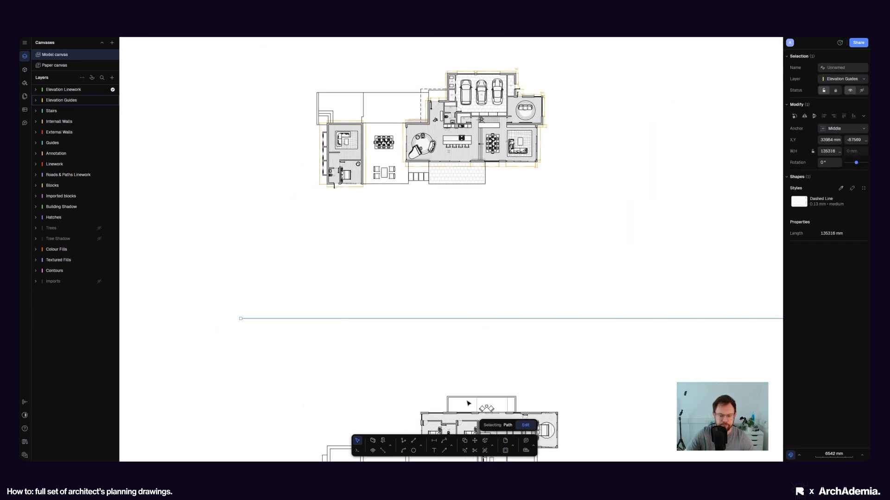
{"action": "left_click", "coordinate": [465, 441]}
{"action": "left_click", "coordinate": [376, 319]}
{"action": "type", "text": "3"}
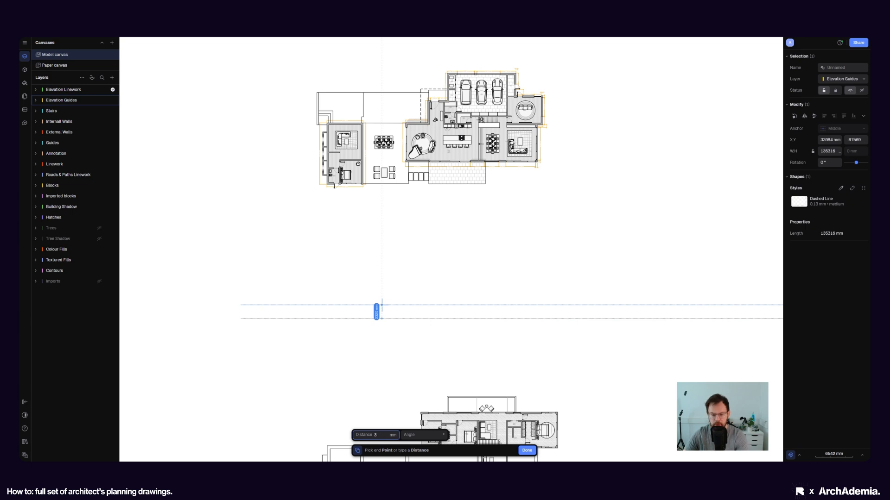
{"action": "type", "text": "000"}
{"action": "key", "text": "Return"}
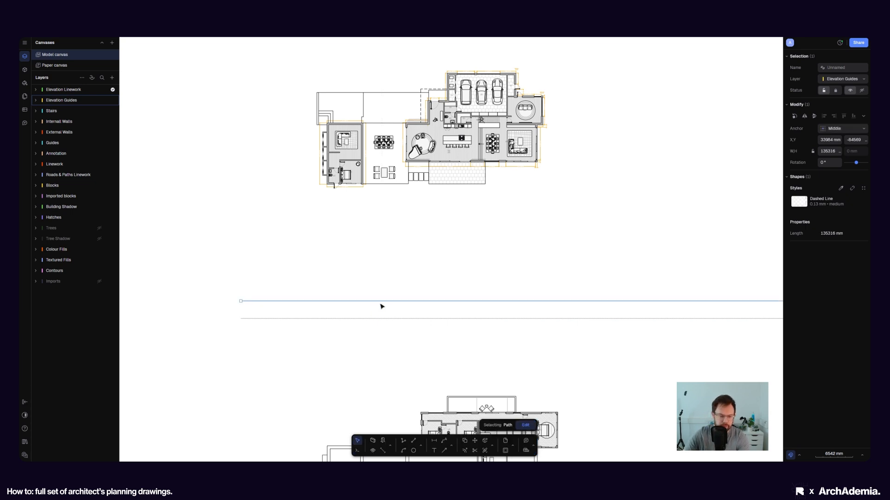
Copy the upper horizontal guide another 3000 mm upward to make a third evenly spaced level line.
{"action": "left_click", "coordinate": [465, 441]}
{"action": "scroll", "coordinate": [334, 335], "scroll_direction": "up", "scroll_amount": 3}
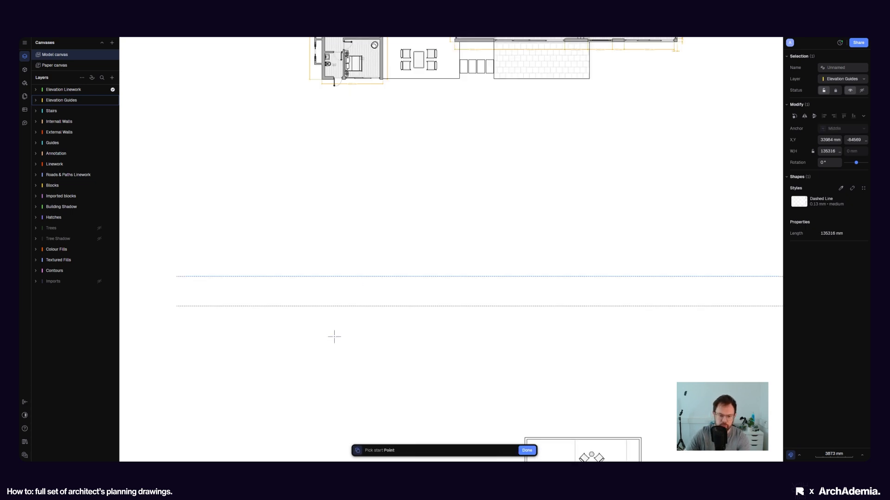
{"action": "left_click", "coordinate": [321, 305]}
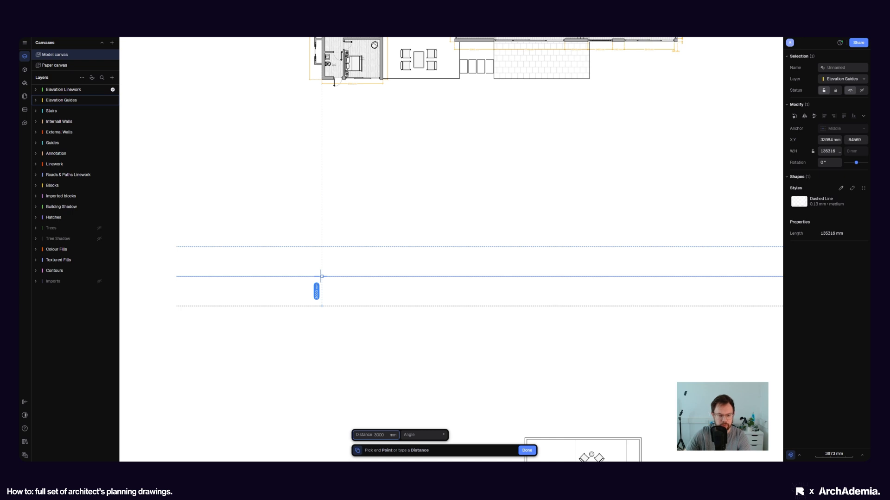
{"action": "left_click", "coordinate": [322, 276]}
{"action": "key", "text": "Escape"}
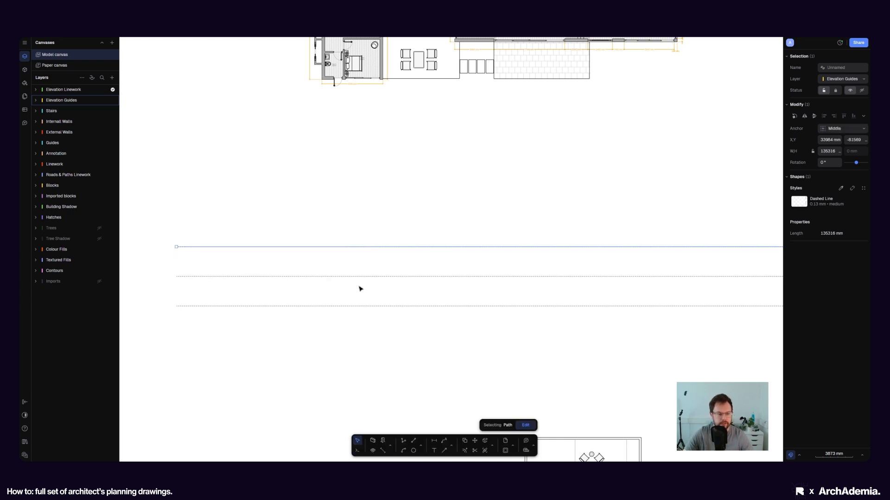
{"action": "key", "text": "Escape"}
{"action": "scroll", "coordinate": [346, 295], "scroll_direction": "down", "scroll_amount": 5}
{"action": "scroll", "coordinate": [346, 295], "scroll_direction": "up", "scroll_amount": 3}
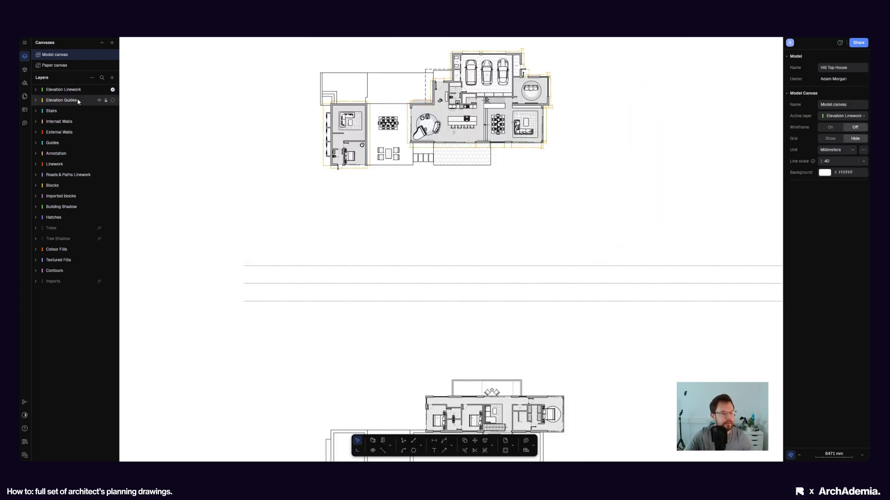
{"action": "scroll", "coordinate": [346, 230], "scroll_direction": "up", "scroll_amount": 1}
{"action": "left_click", "coordinate": [337, 278]}
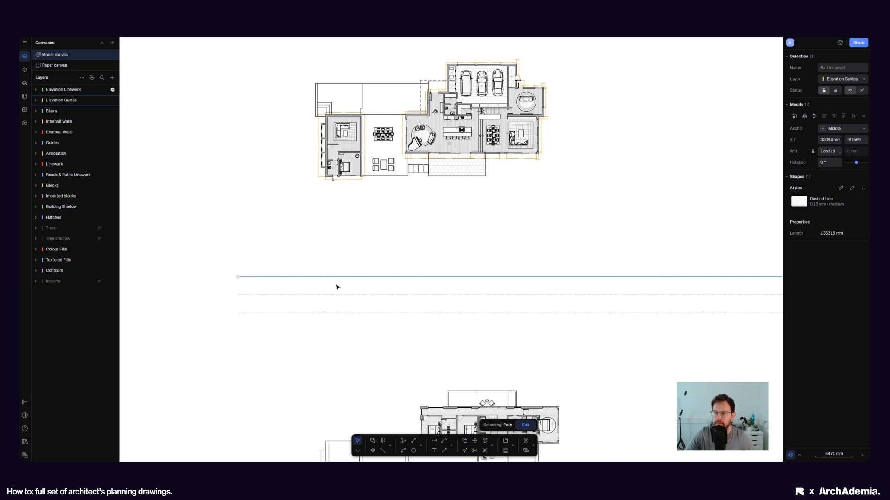
{"action": "left_click", "coordinate": [334, 296]}
{"action": "left_click", "coordinate": [335, 336]}
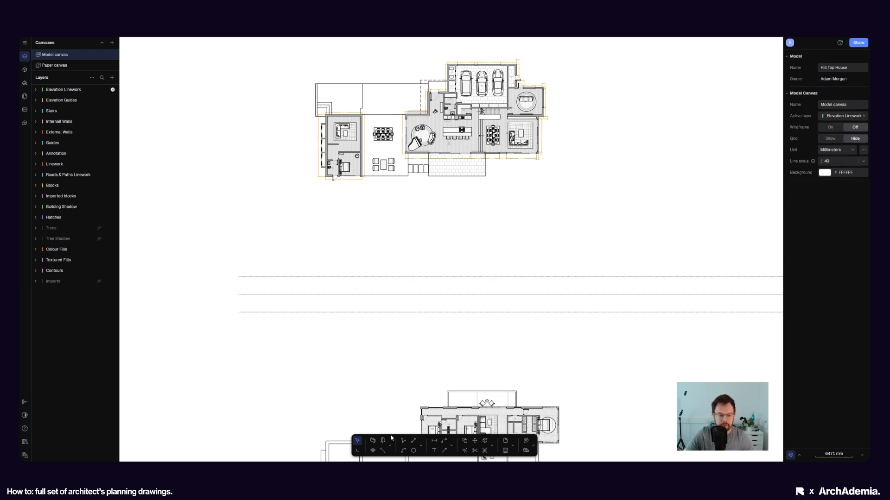
Draw a vertical line from the lower-left outer wall corner of the bedroom wing down to the lowest horizontal guide.
{"action": "left_click", "coordinate": [403, 441]}
{"action": "scroll", "coordinate": [318, 178], "scroll_direction": "up", "scroll_amount": 5}
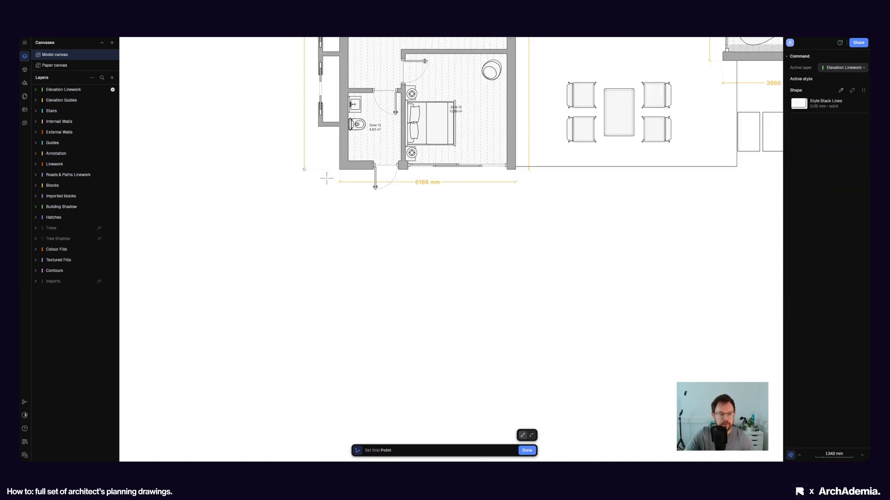
{"action": "left_click", "coordinate": [338, 169]}
{"action": "scroll", "coordinate": [338, 170], "scroll_direction": "down", "scroll_amount": 3}
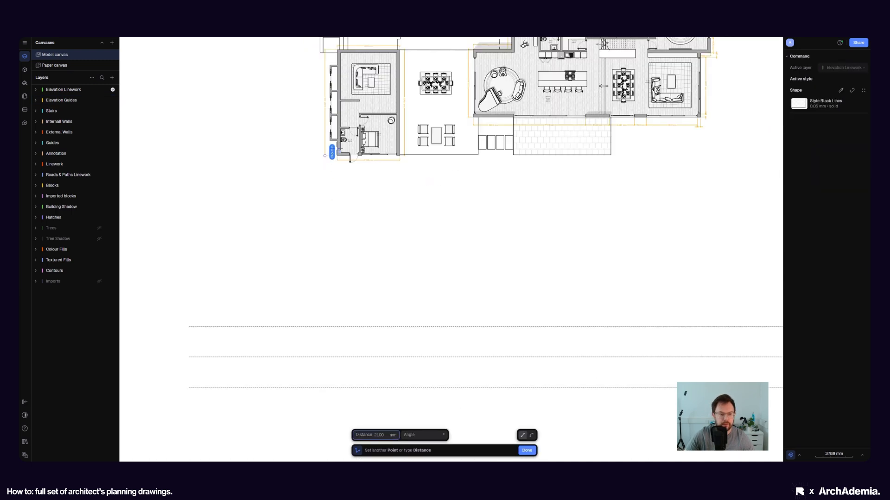
{"action": "left_click", "coordinate": [337, 388]}
{"action": "key", "text": "Return"}
{"action": "middle_click_drag", "start_coordinate": [298, 251], "coordinate": [280, 278]}
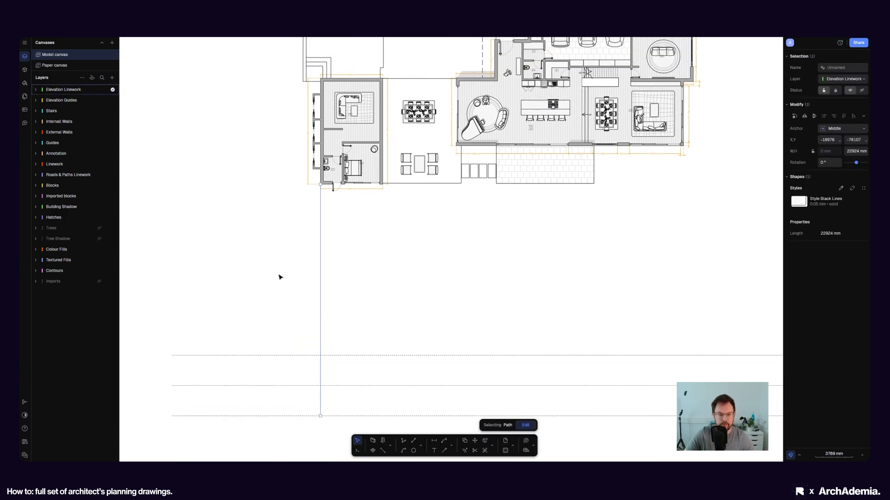
Extend the vertical line's upper end above the floor plan, making it about 44453 mm long.
{"action": "middle_click_drag", "start_coordinate": [264, 249], "coordinate": [261, 256]}
{"action": "scroll", "coordinate": [297, 260], "scroll_direction": "down", "scroll_amount": 2}
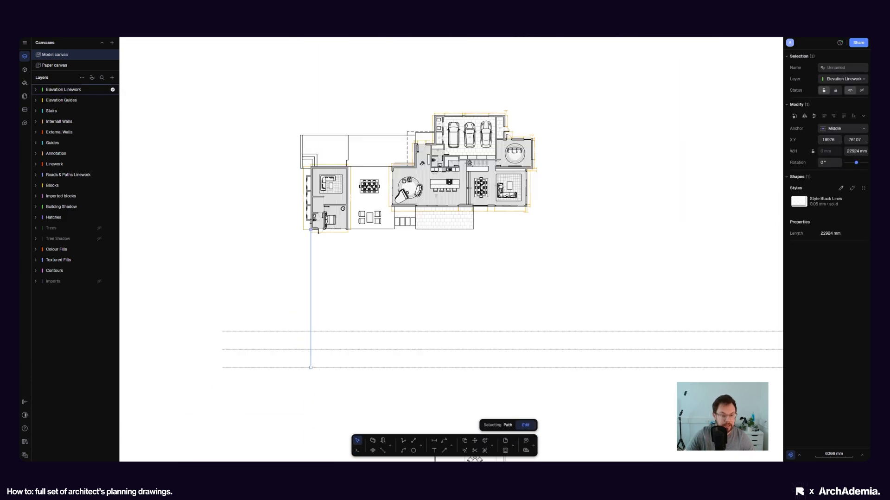
{"action": "left_click_drag", "start_coordinate": [310, 142], "coordinate": [310, 97]}
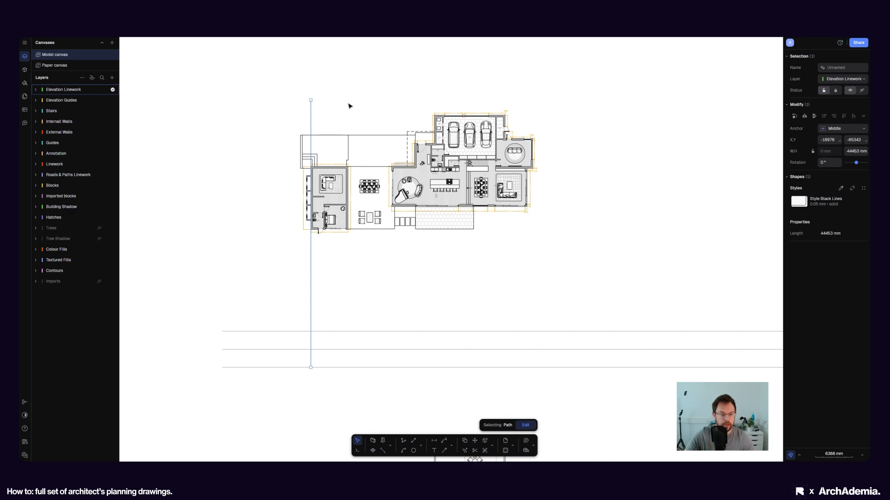
Copy the vertical line from the bedroom wing's lower-left outer corner to its lower-right outer corner.
{"action": "scroll", "coordinate": [350, 105], "scroll_direction": "up", "scroll_amount": 2}
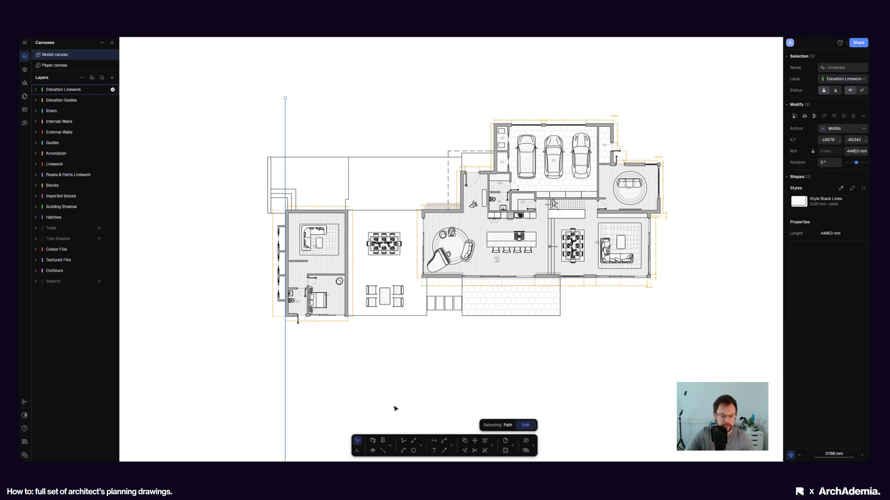
{"action": "left_click", "coordinate": [465, 441]}
{"action": "scroll", "coordinate": [293, 321], "scroll_direction": "up", "scroll_amount": 6}
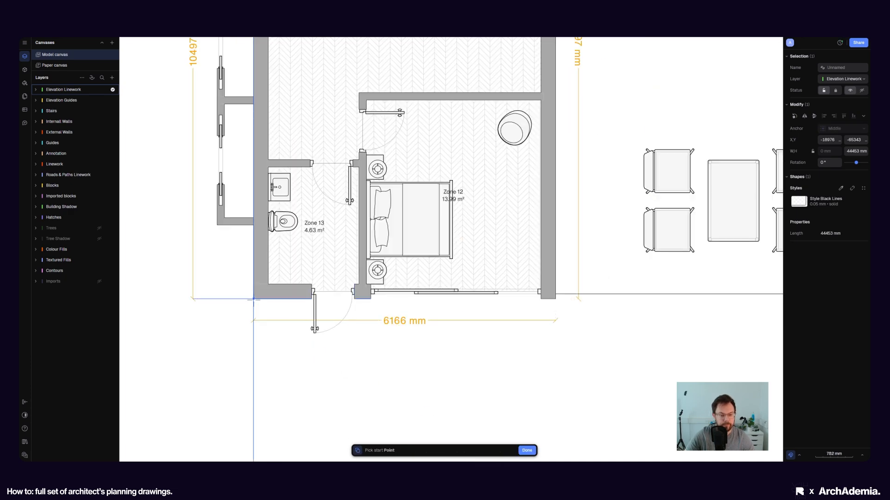
{"action": "left_click", "coordinate": [253, 299]}
{"action": "scroll", "coordinate": [254, 298], "scroll_direction": "down", "scroll_amount": 3}
{"action": "scroll", "coordinate": [259, 295], "scroll_direction": "up", "scroll_amount": 3}
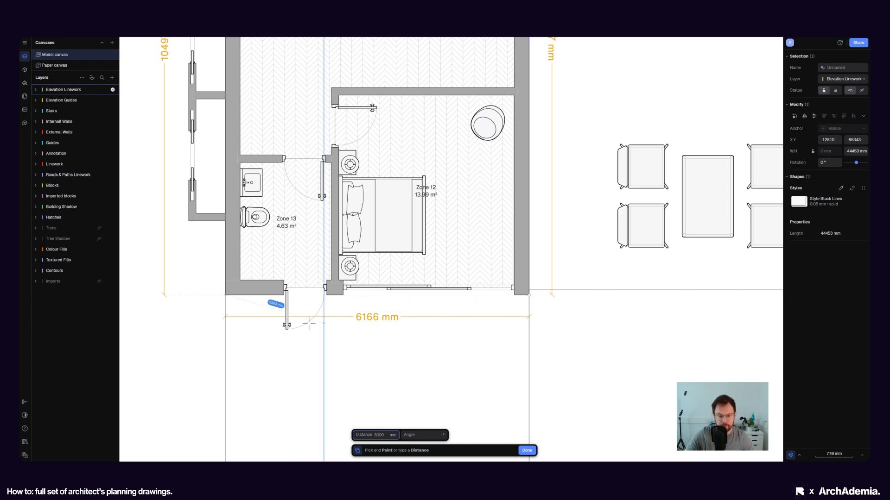
Copy the vertical line to the edges of the door and sliding door openings along the bedroom wing's lower wall.
{"action": "scroll", "coordinate": [315, 320], "scroll_direction": "down", "scroll_amount": 4}
{"action": "scroll", "coordinate": [243, 334], "scroll_direction": "up", "scroll_amount": 6}
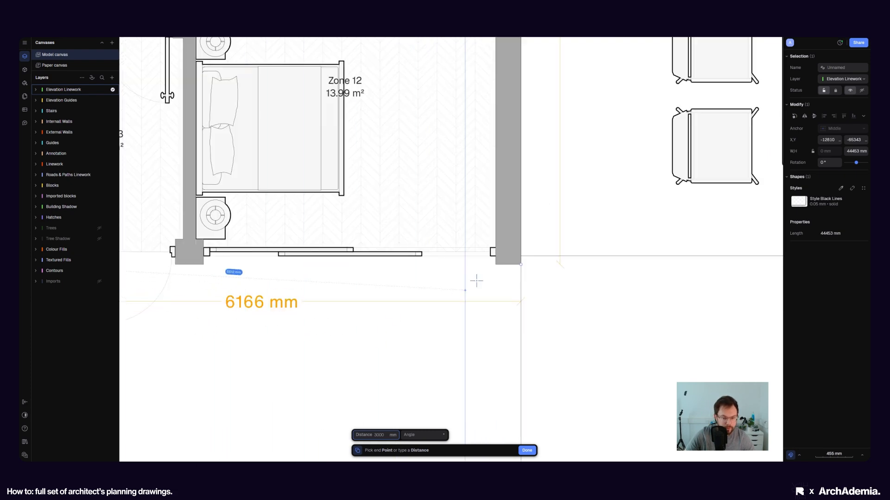
{"action": "scroll", "coordinate": [409, 268], "scroll_direction": "left", "scroll_amount": 5}
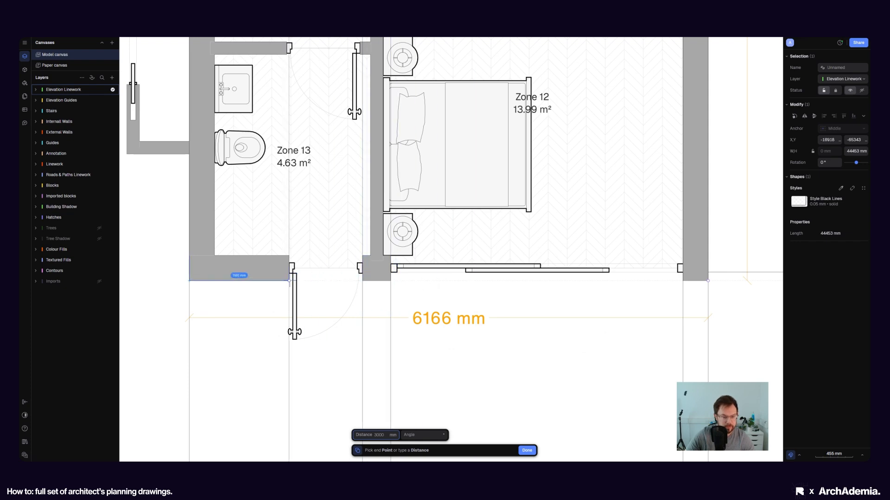
{"action": "scroll", "coordinate": [357, 288], "scroll_direction": "down", "scroll_amount": 6}
{"action": "scroll", "coordinate": [425, 295], "scroll_direction": "up", "scroll_amount": 4}
{"action": "scroll", "coordinate": [425, 295], "scroll_direction": "right", "scroll_amount": 2}
{"action": "key", "text": "Escape"}
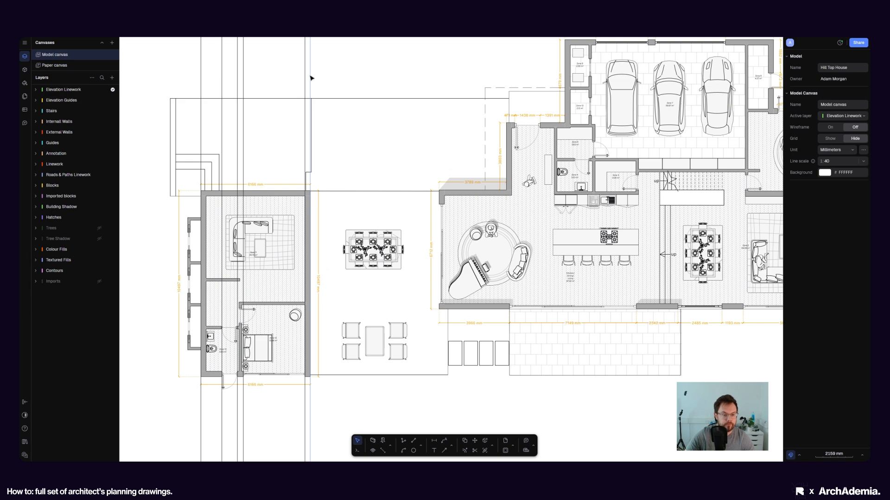
Select all six vertical projection lines and apply the Dashed Line style to them.
{"action": "scroll", "coordinate": [311, 77], "scroll_direction": "down", "scroll_amount": 6, "text": "ctrl"}
{"action": "scroll", "coordinate": [315, 185], "scroll_direction": "down", "scroll_amount": 3}
{"action": "scroll", "coordinate": [332, 200], "scroll_direction": "up", "scroll_amount": 6, "text": "ctrl"}
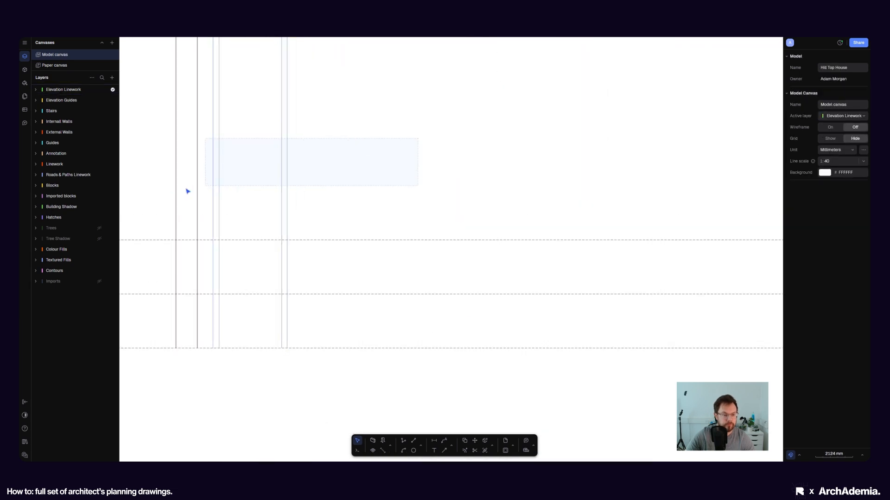
{"action": "left_click_drag", "start_coordinate": [187, 190], "coordinate": [162, 192]}
{"action": "middle_click_drag", "start_coordinate": [432, 189], "coordinate": [470, 217]}
{"action": "left_click", "coordinate": [804, 208]}
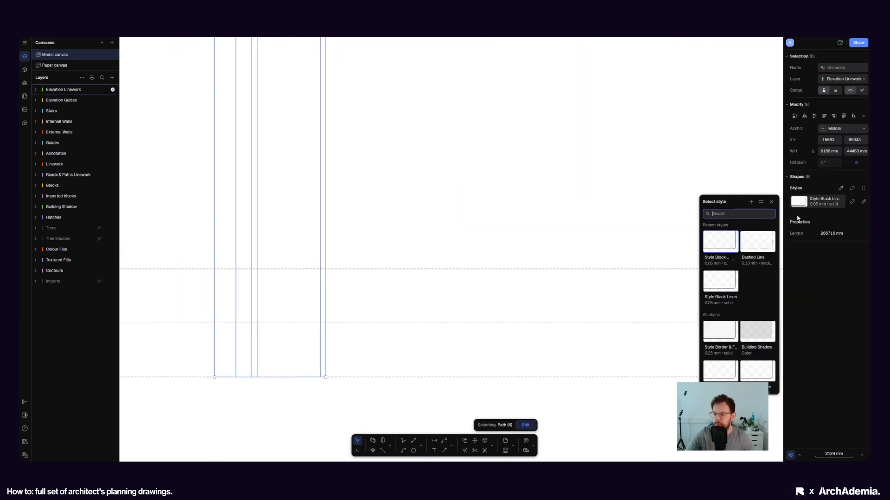
{"action": "left_click", "coordinate": [752, 248]}
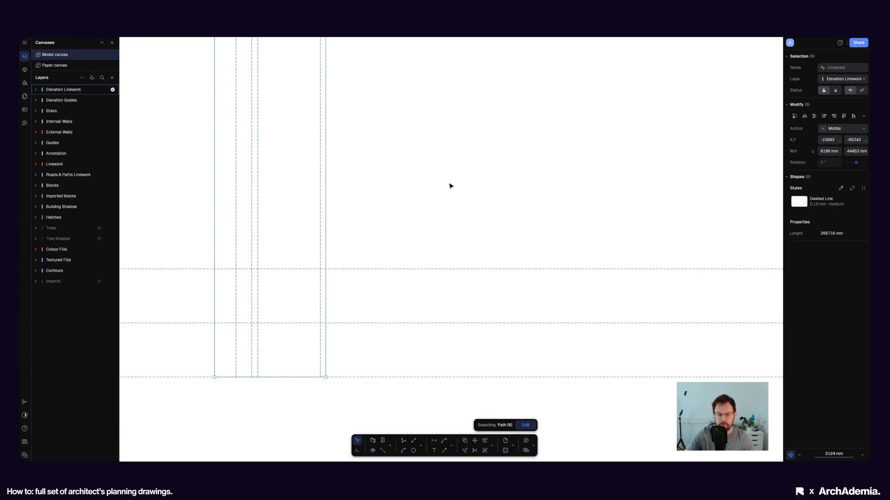
{"action": "left_click", "coordinate": [449, 185]}
Copy the dashed vertical line from the bedroom wing's upper-right outer corner to the main wing's upper-left outer corner.
{"action": "scroll", "coordinate": [353, 371], "scroll_direction": "down", "scroll_amount": 5, "text": "ctrl"}
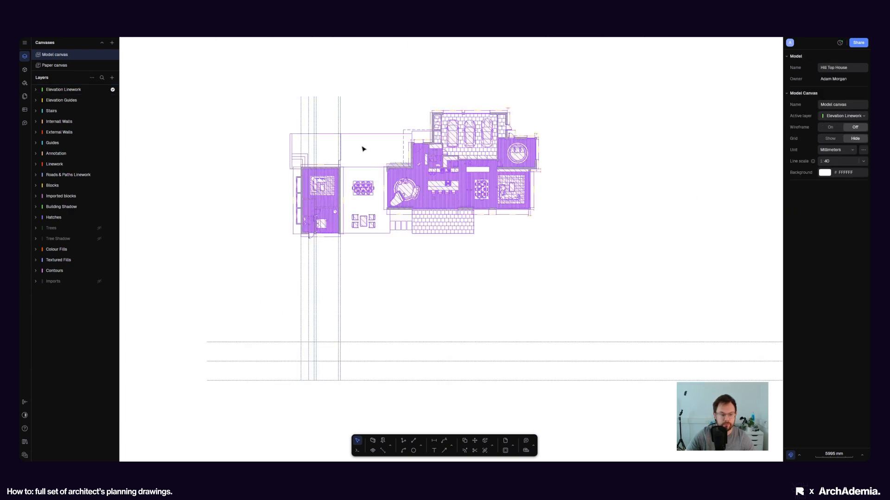
{"action": "scroll", "coordinate": [342, 128], "scroll_direction": "up", "scroll_amount": 3, "text": "ctrl"}
{"action": "scroll", "coordinate": [370, 126], "scroll_direction": "up", "scroll_amount": 3, "text": "ctrl"}
{"action": "left_click", "coordinate": [309, 172]}
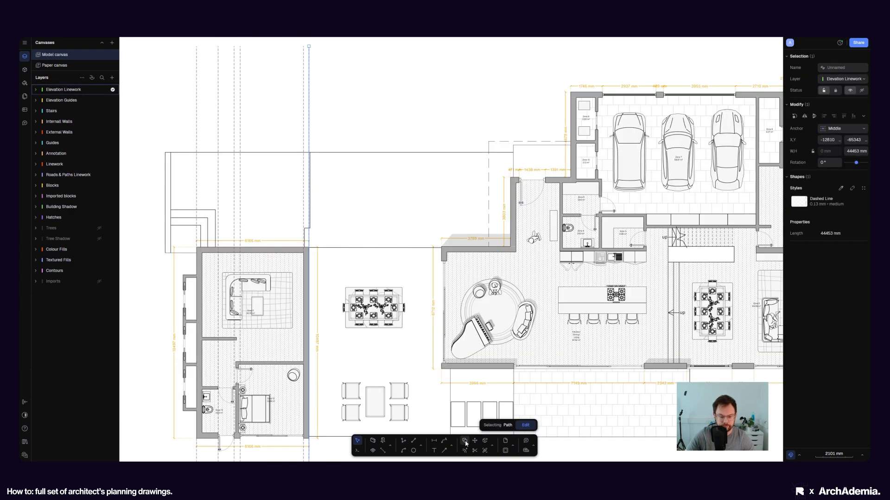
{"action": "left_click", "coordinate": [464, 441]}
{"action": "scroll", "coordinate": [262, 216], "scroll_direction": "down", "scroll_amount": 2}
{"action": "scroll", "coordinate": [262, 216], "scroll_direction": "up", "scroll_amount": 3, "text": "ctrl"}
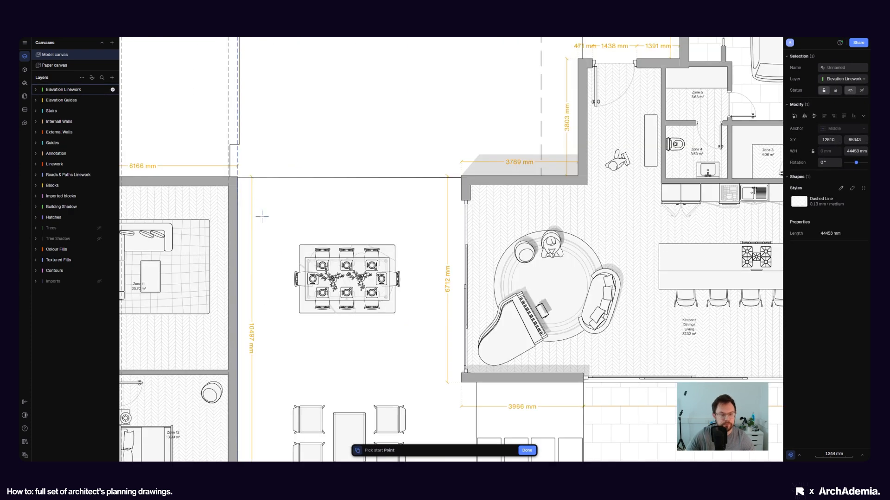
{"action": "left_click", "coordinate": [237, 177]}
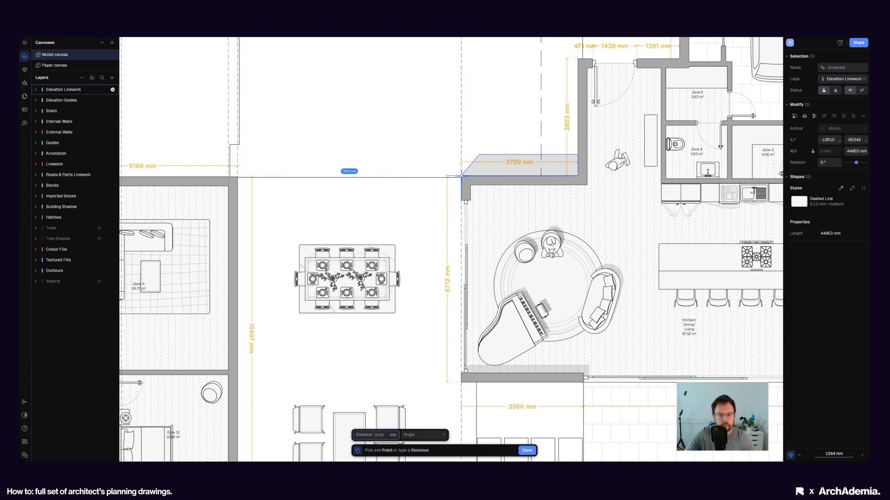
{"action": "left_click", "coordinate": [461, 176]}
{"action": "scroll", "coordinate": [464, 182], "scroll_direction": "down", "scroll_amount": 3}
{"action": "key", "text": "Escape"}
{"action": "middle_click_drag", "start_coordinate": [505, 380], "coordinate": [395, 337]}
Copy the vertical line from the main wing's lower-left corner to the opening edges along its lower wall, up to the 1193 mm wall section.
{"action": "left_click", "coordinate": [465, 441]}
{"action": "scroll", "coordinate": [351, 261], "scroll_direction": "up", "scroll_amount": 3}
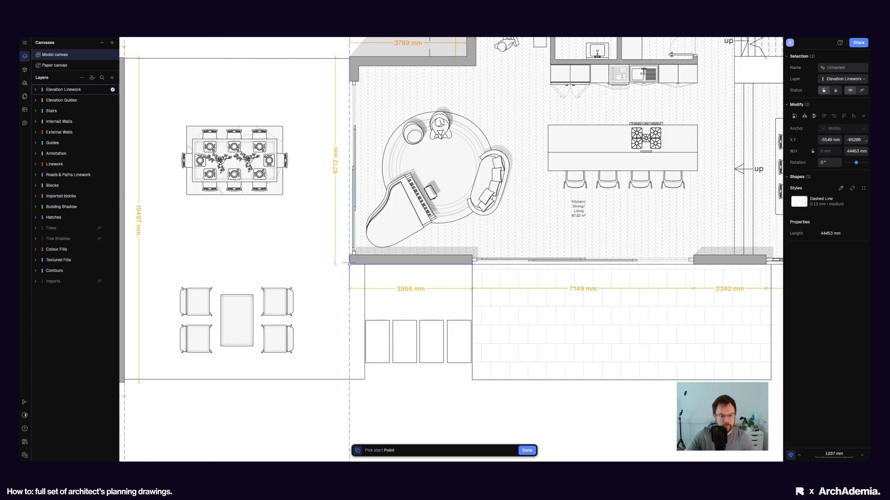
{"action": "left_click", "coordinate": [349, 265]}
{"action": "scroll", "coordinate": [476, 263], "scroll_direction": "up", "scroll_amount": 3}
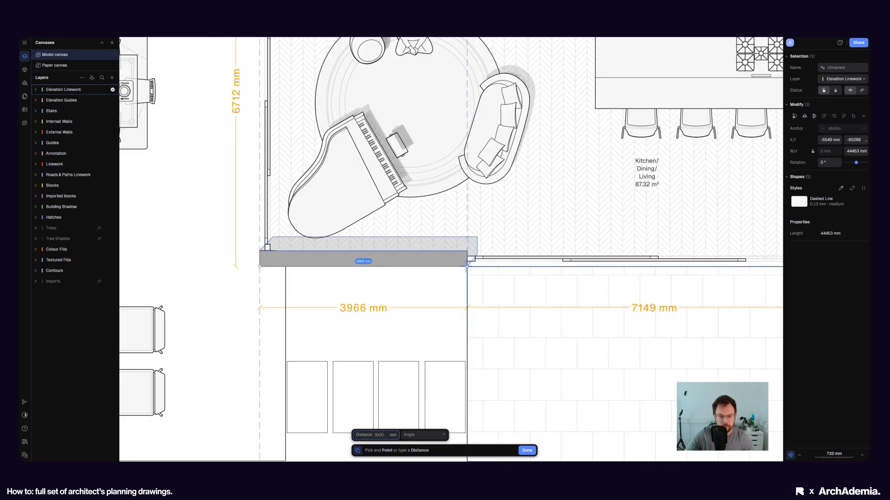
{"action": "left_click", "coordinate": [469, 265]}
{"action": "scroll", "coordinate": [401, 265], "scroll_direction": "down", "scroll_amount": 3}
{"action": "middle_click_drag", "start_coordinate": [709, 262], "coordinate": [425, 253]}
{"action": "scroll", "coordinate": [425, 252], "scroll_direction": "up", "scroll_amount": 3}
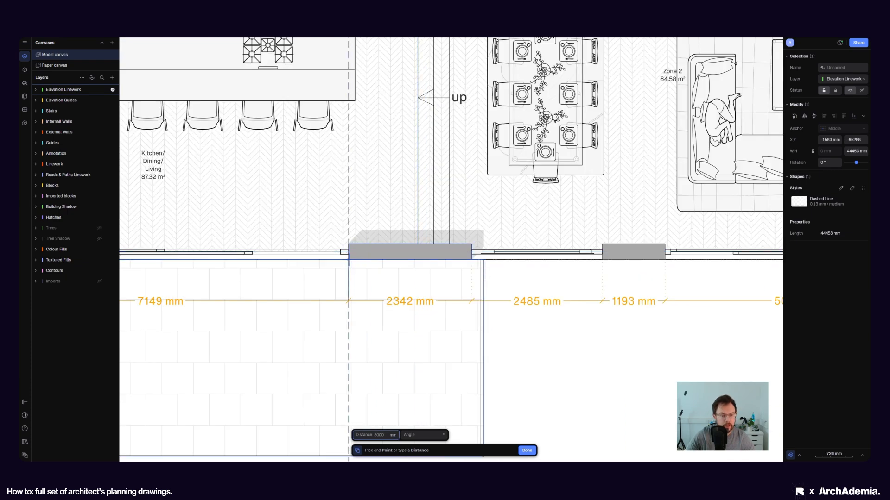
{"action": "left_click", "coordinate": [472, 260]}
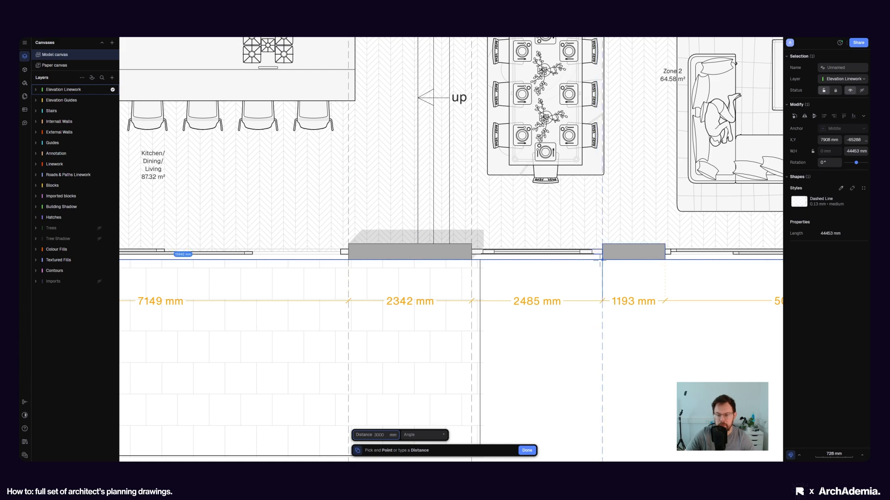
{"action": "left_click", "coordinate": [602, 260]}
{"action": "left_click", "coordinate": [665, 260]}
Copy the vertical line to both edges of the pillar at the main wing's lower-right corner.
{"action": "scroll", "coordinate": [535, 252], "scroll_direction": "down", "scroll_amount": 3}
{"action": "scroll", "coordinate": [557, 257], "scroll_direction": "up", "scroll_amount": 3}
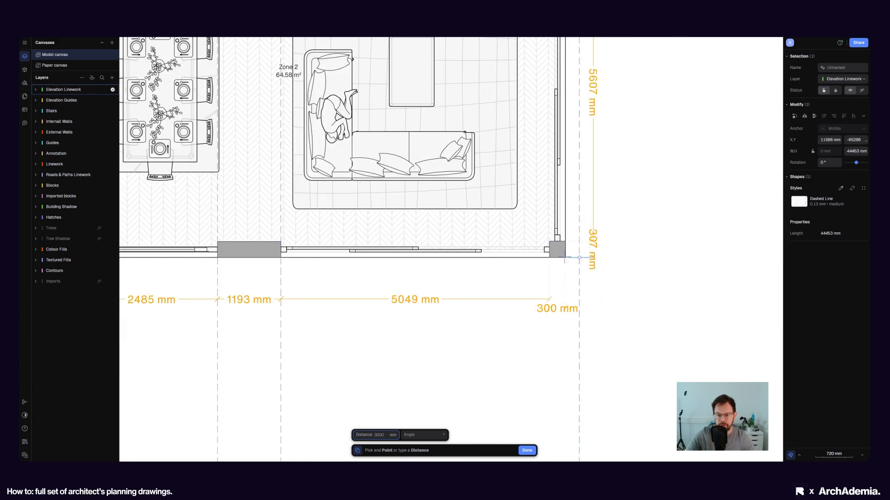
{"action": "left_click", "coordinate": [565, 257]}
{"action": "scroll", "coordinate": [509, 237], "scroll_direction": "down", "scroll_amount": 5}
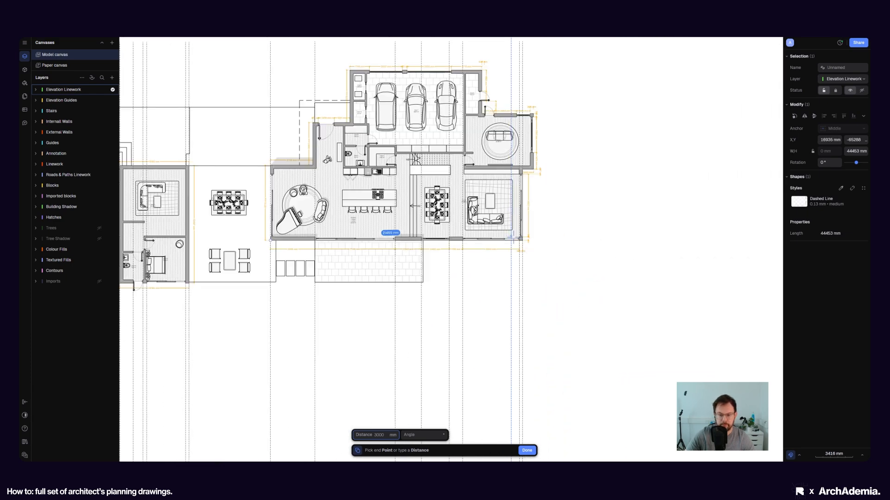
{"action": "scroll", "coordinate": [511, 237], "scroll_direction": "up", "scroll_amount": 6}
{"action": "key", "text": "Escape"}
{"action": "key", "text": "Escape"}
Move the misaligned vertical line onto the left edge of the main wing's lower-right corner pillar.
{"action": "scroll", "coordinate": [559, 271], "scroll_direction": "up", "scroll_amount": 5}
{"action": "scroll", "coordinate": [541, 247], "scroll_direction": "up", "scroll_amount": 3}
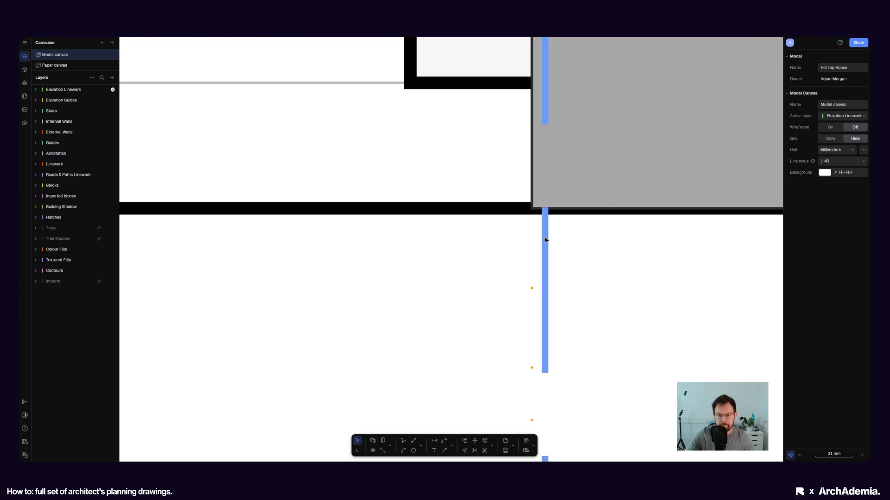
{"action": "left_click_drag", "start_coordinate": [546, 259], "coordinate": [468, 259]}
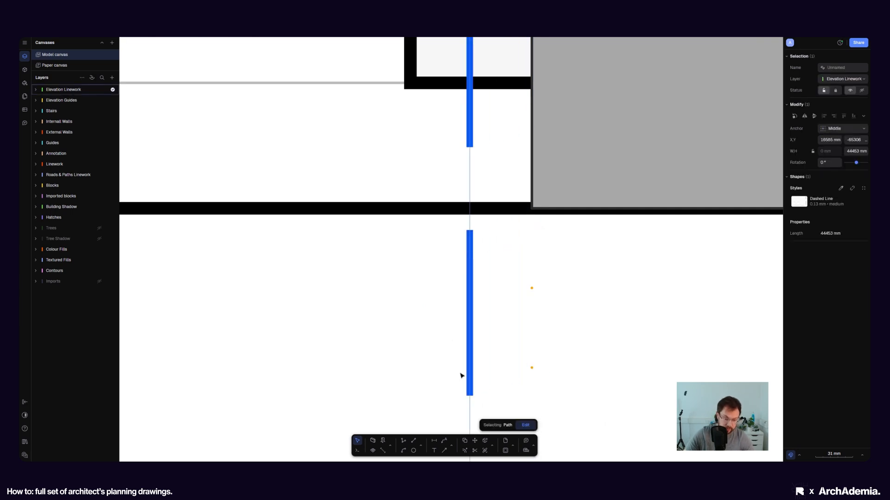
{"action": "left_click", "coordinate": [475, 440]}
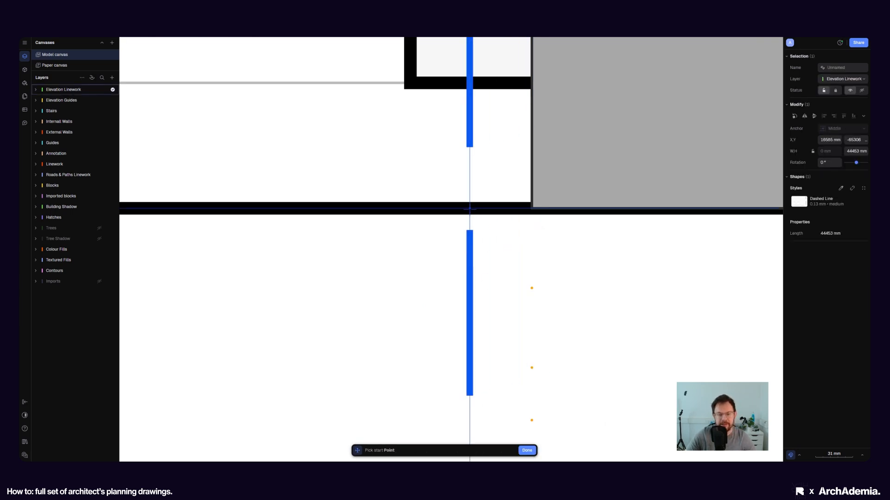
{"action": "left_click", "coordinate": [469, 236]}
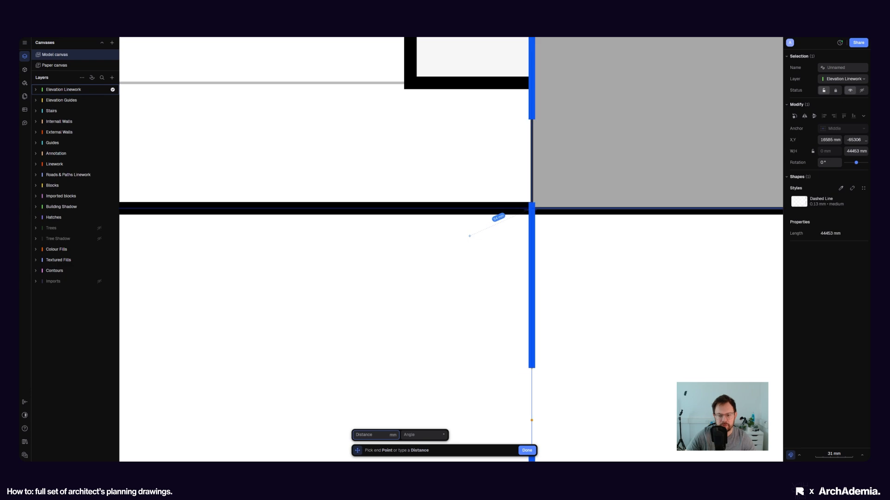
{"action": "left_click", "coordinate": [531, 208]}
{"action": "key", "text": "Escape"}
{"action": "scroll", "coordinate": [462, 251], "scroll_direction": "down", "scroll_amount": 8}
{"action": "scroll", "coordinate": [464, 252], "scroll_direction": "down", "scroll_amount": 10}
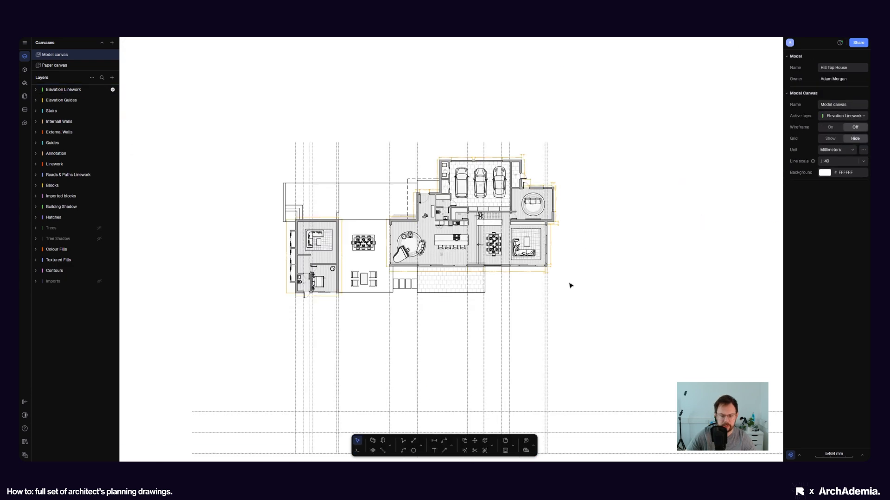
Copy the vertical line at the main wing's lower-right corner to the left outer wall of the rotated floor plan's bedroom wing.
{"action": "middle_click_drag", "start_coordinate": [570, 285], "coordinate": [415, 268]}
{"action": "scroll", "coordinate": [415, 268], "scroll_direction": "down", "scroll_amount": 3}
{"action": "middle_click_drag", "start_coordinate": [511, 254], "coordinate": [315, 282]}
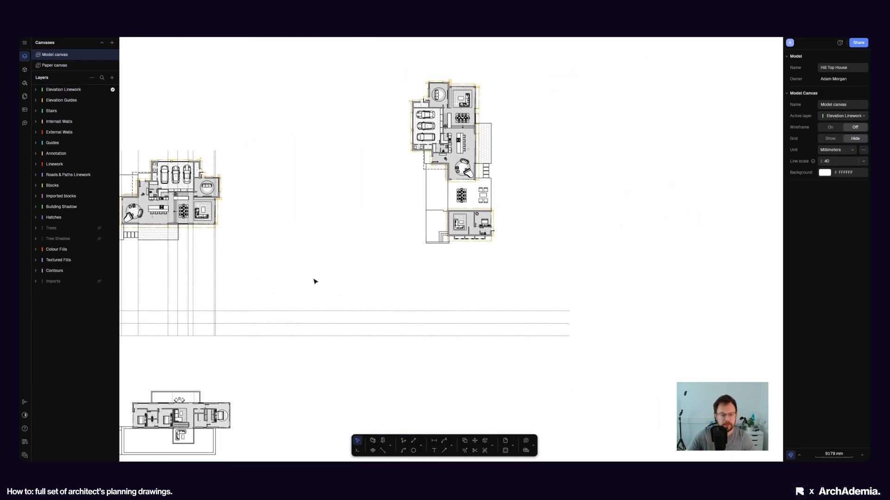
{"action": "left_click", "coordinate": [215, 291]}
{"action": "scroll", "coordinate": [234, 238], "scroll_direction": "up", "scroll_amount": 3}
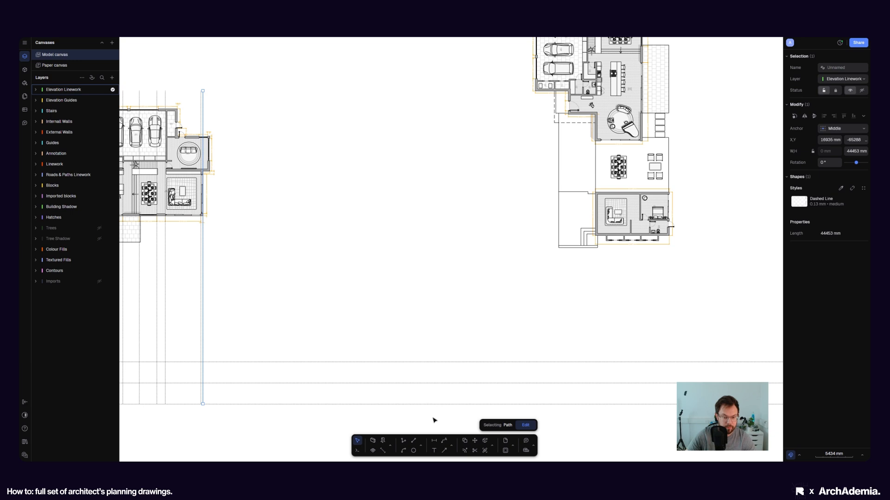
{"action": "left_click", "coordinate": [465, 440]}
{"action": "scroll", "coordinate": [207, 209], "scroll_direction": "up", "scroll_amount": 5}
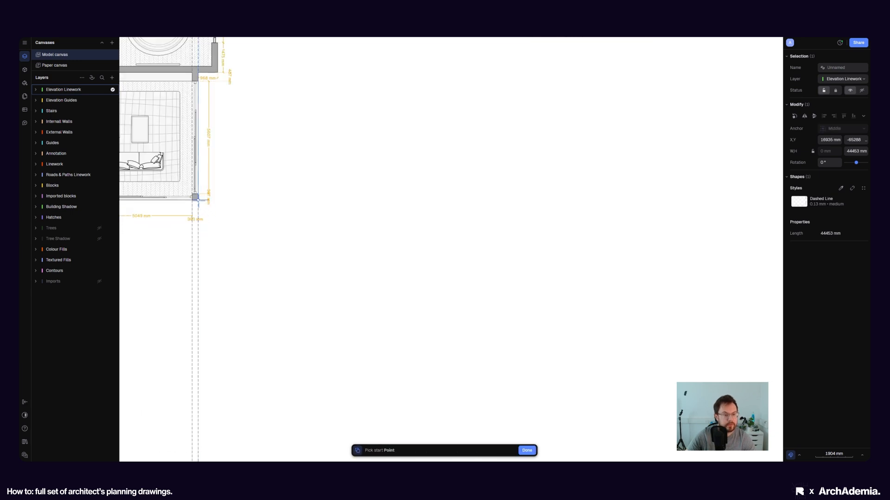
{"action": "left_click", "coordinate": [195, 198]}
{"action": "scroll", "coordinate": [350, 229], "scroll_direction": "down", "scroll_amount": 10}
{"action": "scroll", "coordinate": [438, 234], "scroll_direction": "up", "scroll_amount": 3}
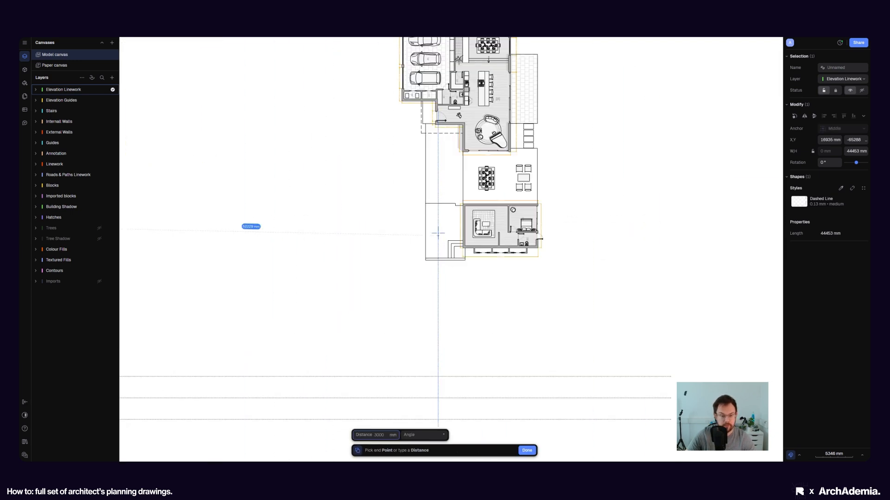
{"action": "scroll", "coordinate": [453, 232], "scroll_direction": "up", "scroll_amount": 3}
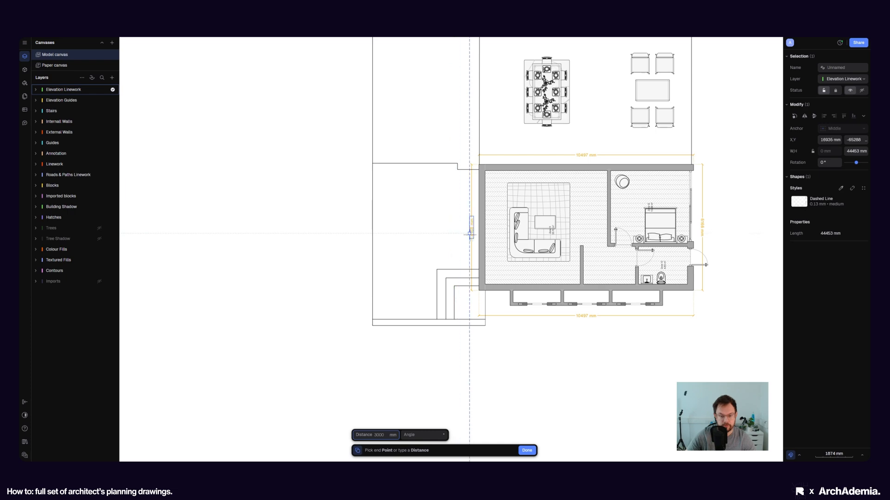
{"action": "left_click", "coordinate": [478, 235]}
{"action": "scroll", "coordinate": [442, 238], "scroll_direction": "down", "scroll_amount": 3}
{"action": "key", "text": "Escape"}
{"action": "scroll", "coordinate": [502, 305], "scroll_direction": "down", "scroll_amount": 5}
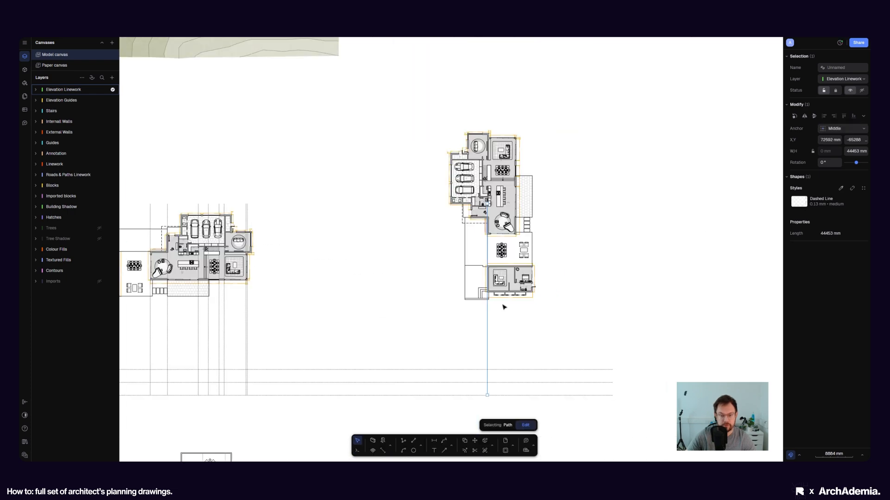
Copy the rotated plan's vertical line onto the main wing's left outer wall face, beside the 3789 mm wall section.
{"action": "scroll", "coordinate": [501, 313], "scroll_direction": "up", "scroll_amount": 3}
{"action": "key", "text": "Escape"}
{"action": "middle_click_drag", "start_coordinate": [535, 337], "coordinate": [491, 325]}
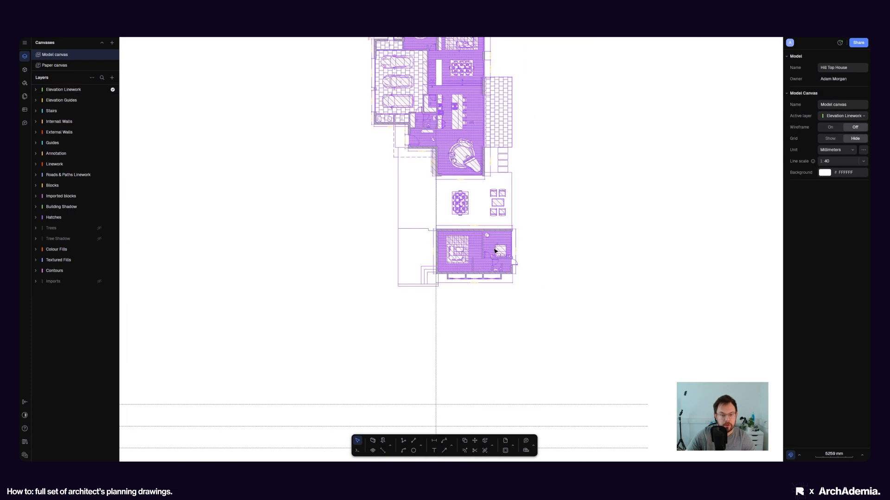
{"action": "left_click", "coordinate": [436, 312]}
{"action": "left_click", "coordinate": [464, 441]}
{"action": "scroll", "coordinate": [478, 170], "scroll_direction": "up", "scroll_amount": 5}
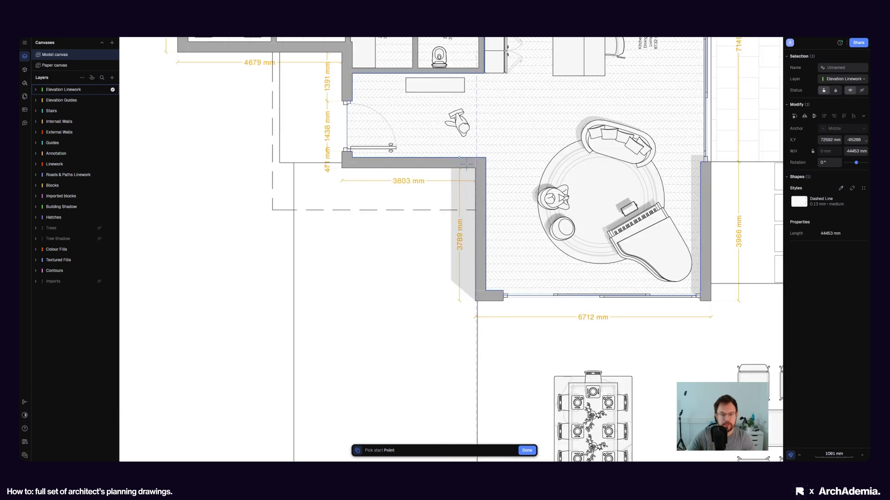
{"action": "scroll", "coordinate": [477, 170], "scroll_direction": "up", "scroll_amount": 3}
{"action": "scroll", "coordinate": [477, 170], "scroll_direction": "down", "scroll_amount": 5}
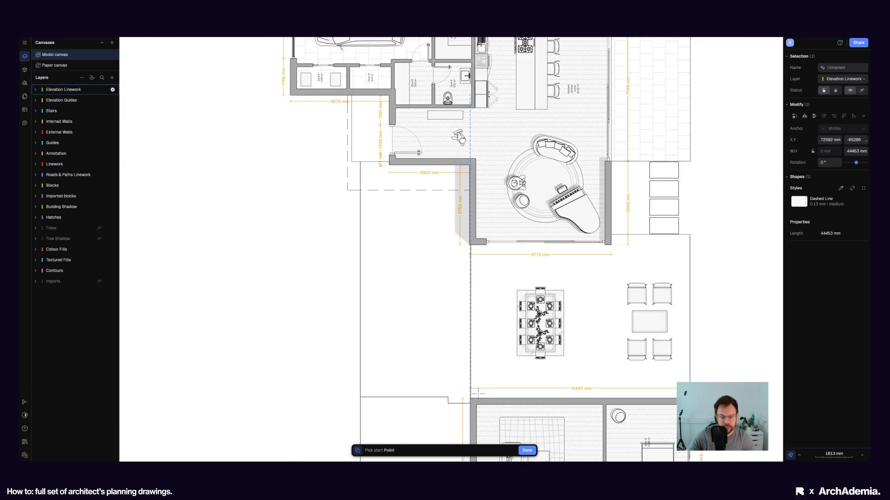
{"action": "scroll", "coordinate": [470, 383], "scroll_direction": "up", "scroll_amount": 8}
{"action": "scroll", "coordinate": [469, 383], "scroll_direction": "down", "scroll_amount": 6}
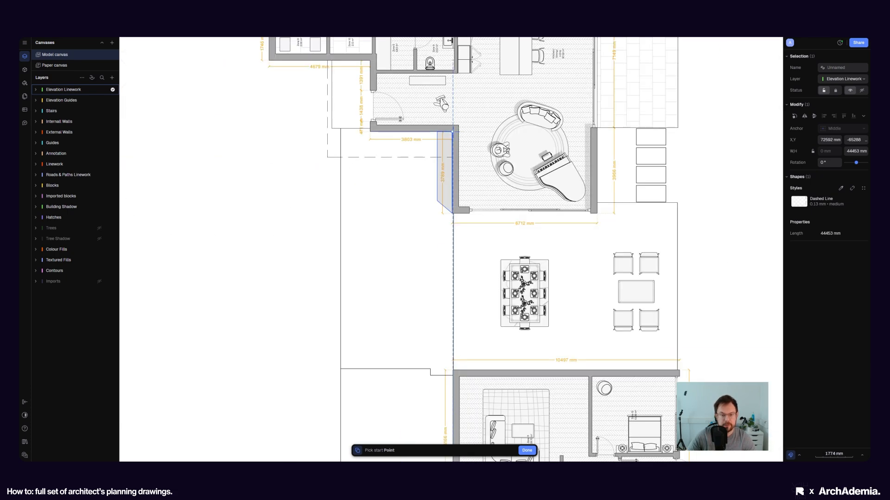
{"action": "scroll", "coordinate": [454, 134], "scroll_direction": "up", "scroll_amount": 8}
{"action": "scroll", "coordinate": [453, 134], "scroll_direction": "up", "scroll_amount": 4}
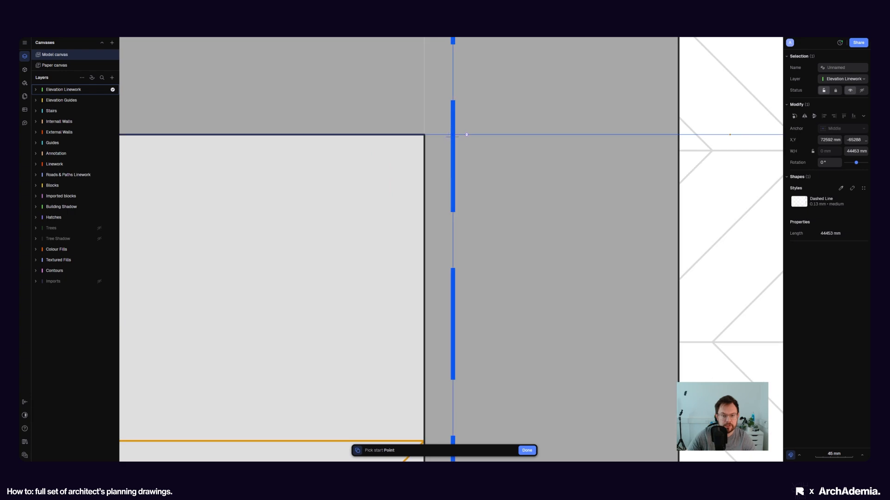
{"action": "left_click", "coordinate": [453, 134]}
{"action": "scroll", "coordinate": [466, 134], "scroll_direction": "down", "scroll_amount": 8}
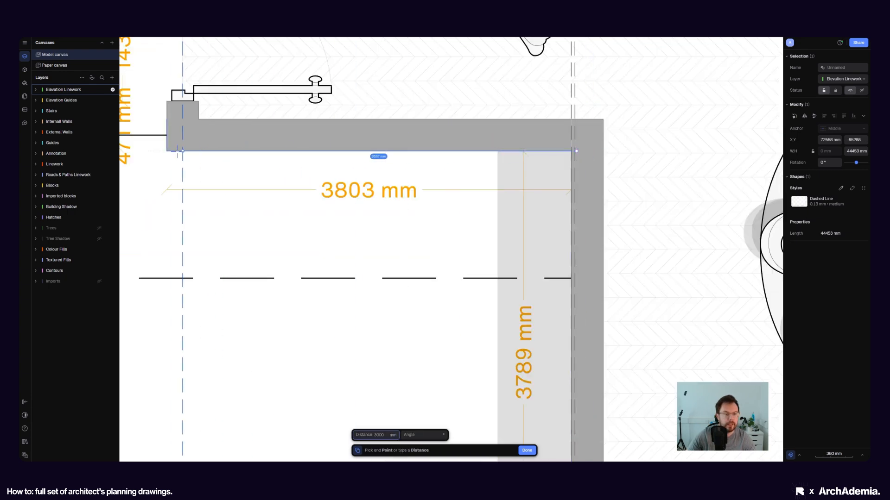
Copy the vertical line to the outer corner of the rotated plan's entrance wall and to the garage's lower-left outer corner.
{"action": "scroll", "coordinate": [463, 256], "scroll_direction": "down", "scroll_amount": 3}
{"action": "scroll", "coordinate": [458, 250], "scroll_direction": "up", "scroll_amount": 2}
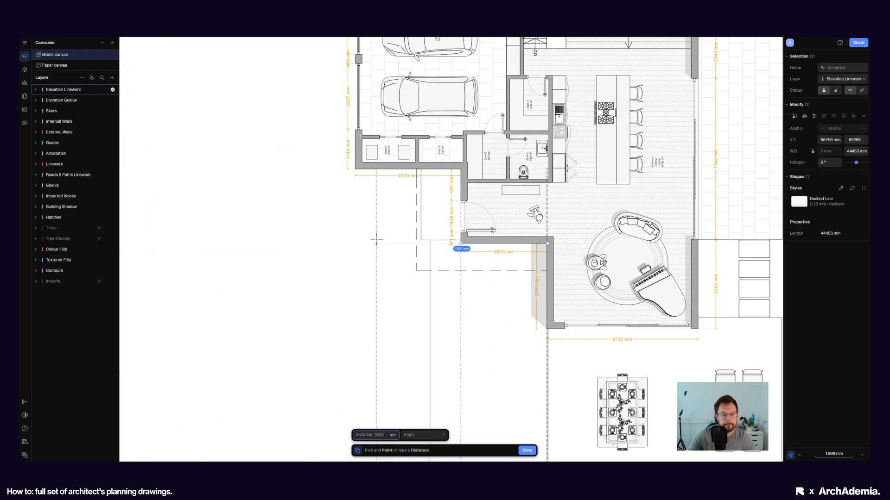
{"action": "scroll", "coordinate": [363, 152], "scroll_direction": "up", "scroll_amount": 5}
{"action": "left_click", "coordinate": [364, 149]}
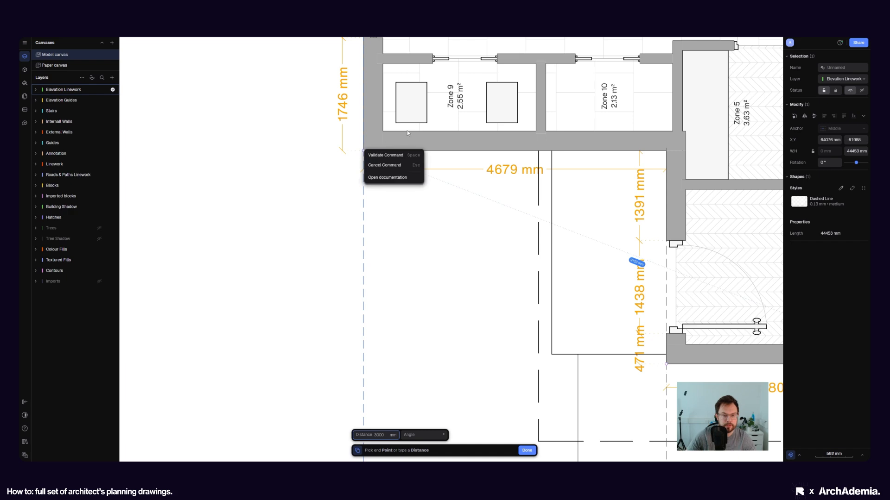
{"action": "key", "text": "Escape"}
{"action": "scroll", "coordinate": [397, 145], "scroll_direction": "down", "scroll_amount": 8}
{"action": "scroll", "coordinate": [401, 367], "scroll_direction": "up", "scroll_amount": 5}
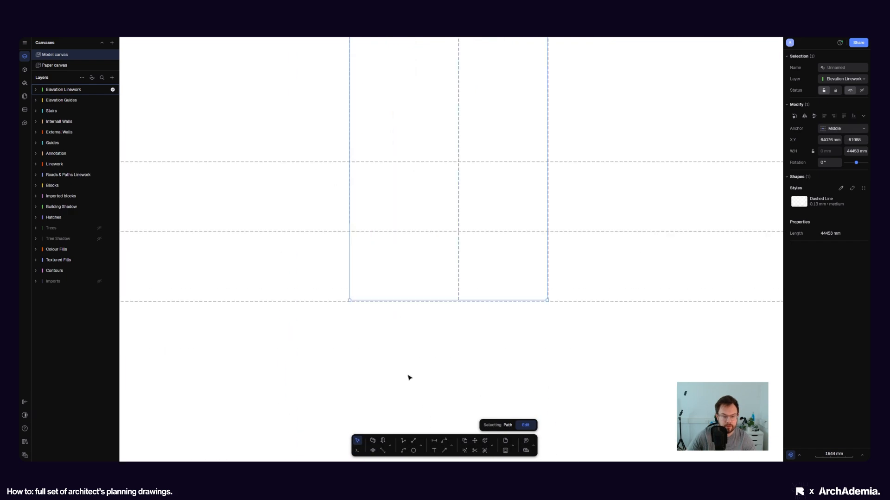
{"action": "key", "text": "Escape"}
Extend the lower ends of the rotated plan's vertical dashed lines past the lowest horizontal level guide.
{"action": "left_click", "coordinate": [350, 218]}
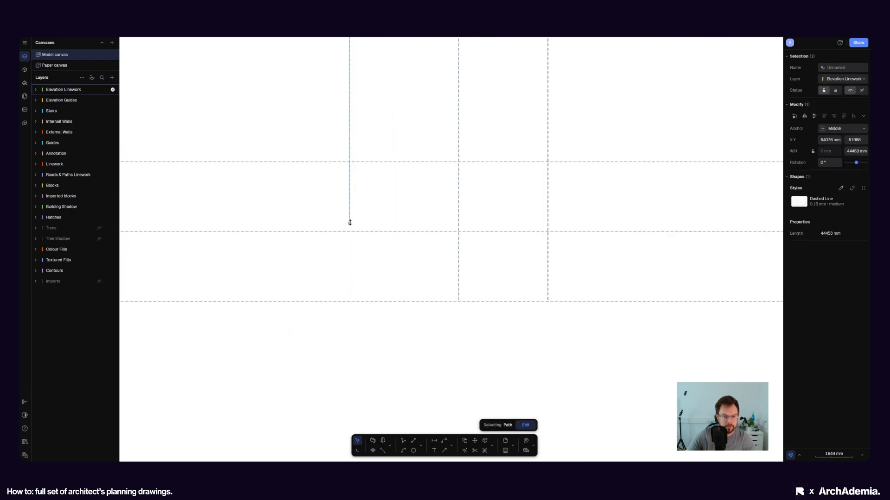
{"action": "scroll", "coordinate": [551, 292], "scroll_direction": "up", "scroll_amount": 6}
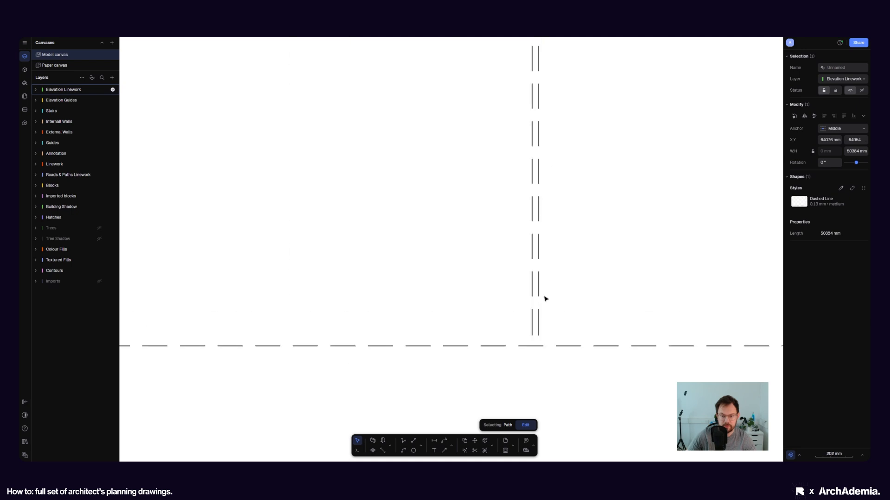
{"action": "left_click", "coordinate": [543, 342]}
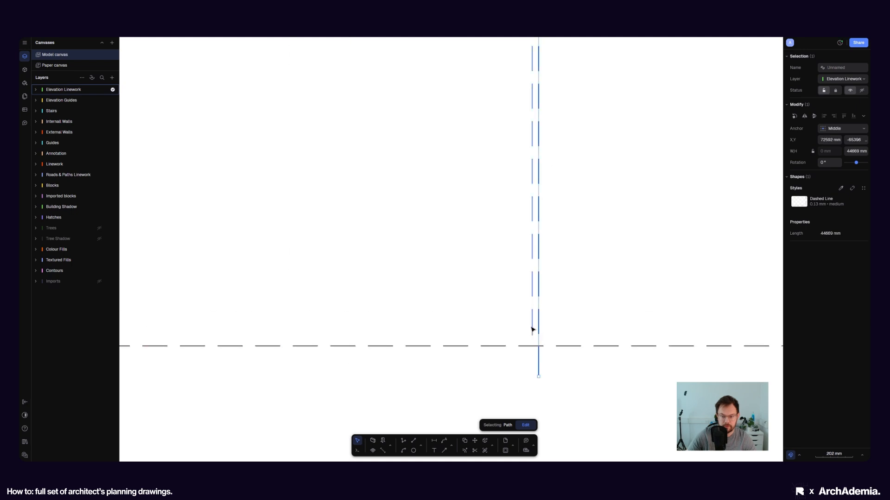
{"action": "left_click", "coordinate": [532, 334]}
{"action": "scroll", "coordinate": [541, 372], "scroll_direction": "down", "scroll_amount": 5}
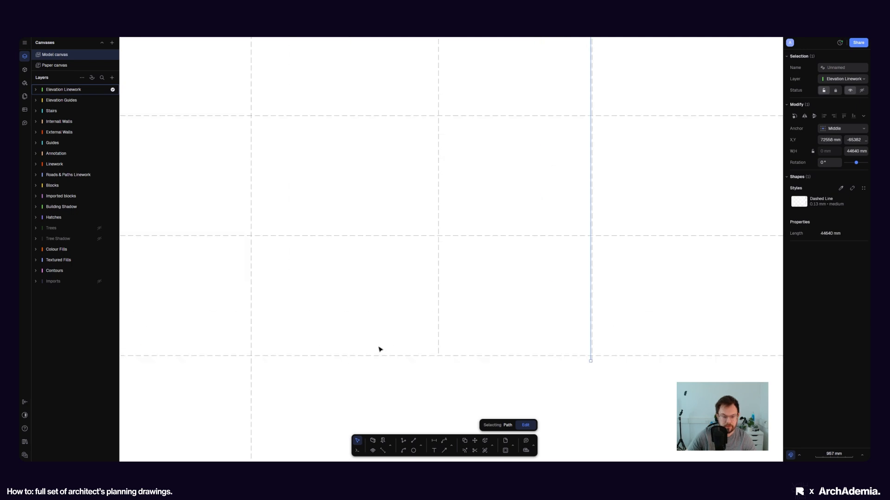
{"action": "left_click", "coordinate": [438, 348]}
{"action": "scroll", "coordinate": [441, 353], "scroll_direction": "up", "scroll_amount": 2}
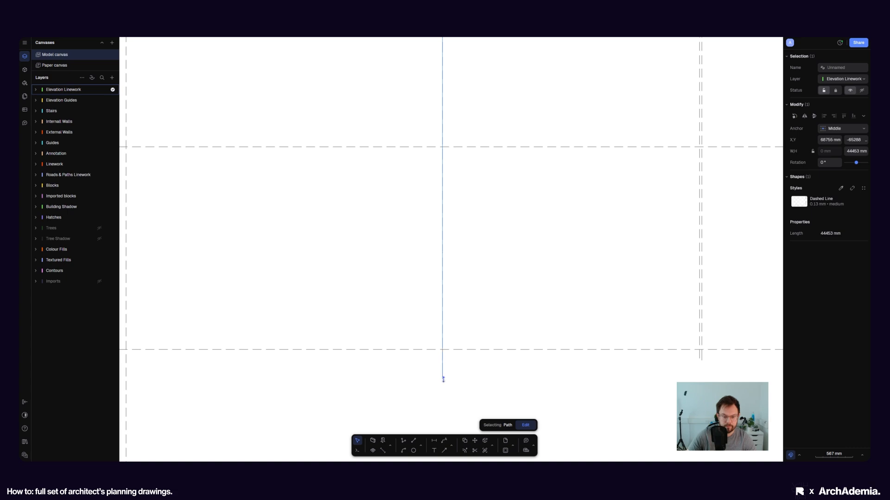
{"action": "left_click", "coordinate": [387, 388]}
Copy the vertical line at the rotated bedroom wing's left wall corner to both ends of the projecting window bays and the wing's right outer corner.
{"action": "scroll", "coordinate": [386, 388], "scroll_direction": "down", "scroll_amount": 8}
{"action": "scroll", "coordinate": [412, 292], "scroll_direction": "up", "scroll_amount": 4}
{"action": "scroll", "coordinate": [385, 203], "scroll_direction": "up", "scroll_amount": 8}
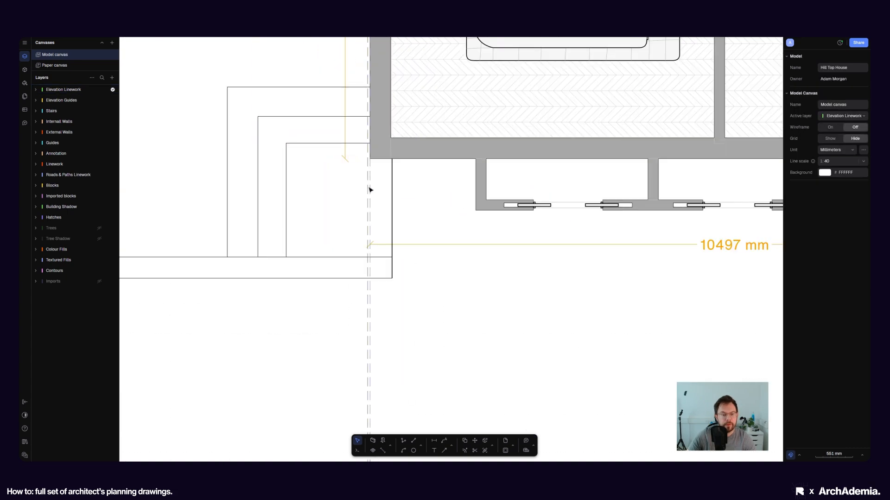
{"action": "left_click", "coordinate": [373, 180]}
{"action": "left_click", "coordinate": [464, 442]}
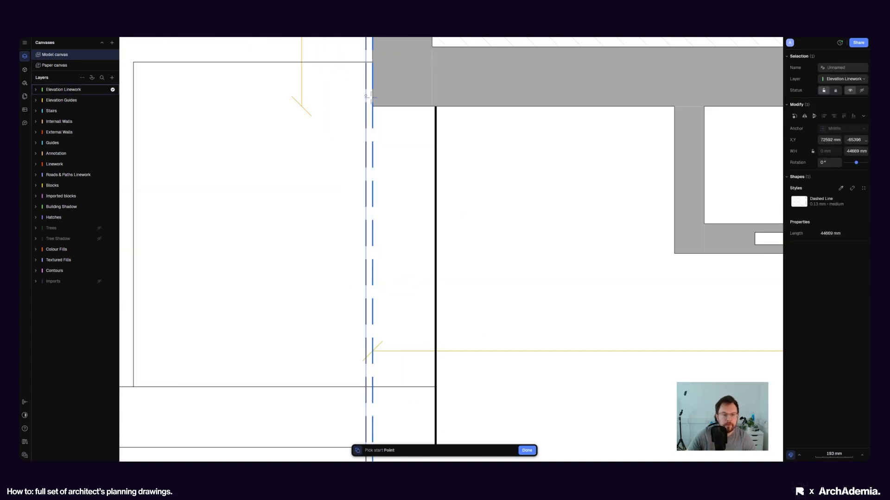
{"action": "left_click", "coordinate": [372, 351]}
{"action": "scroll", "coordinate": [372, 351], "scroll_direction": "down", "scroll_amount": 5}
{"action": "scroll", "coordinate": [293, 199], "scroll_direction": "up", "scroll_amount": 3}
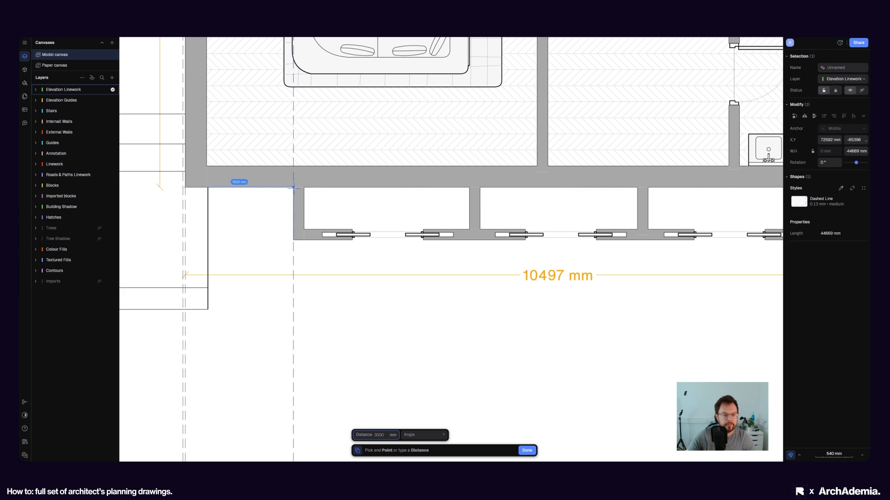
{"action": "scroll", "coordinate": [418, 241], "scroll_direction": "right", "scroll_amount": 10}
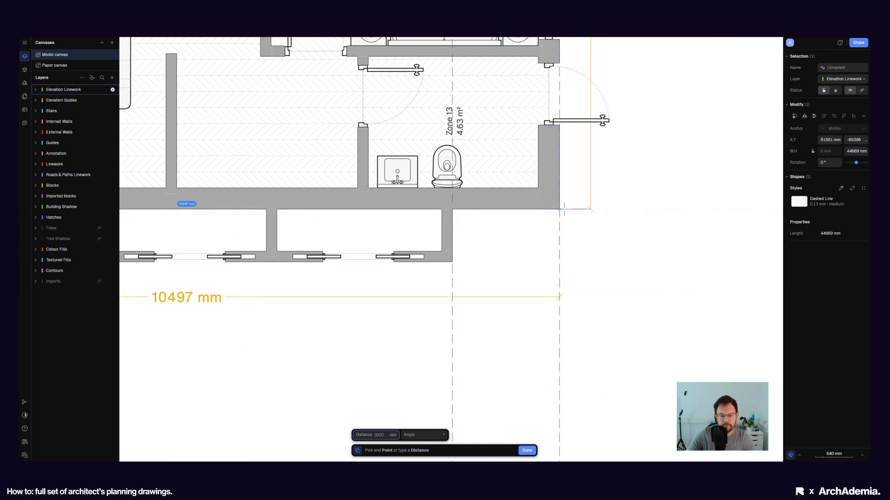
{"action": "scroll", "coordinate": [543, 239], "scroll_direction": "down", "scroll_amount": 5}
{"action": "key", "text": "Escape"}
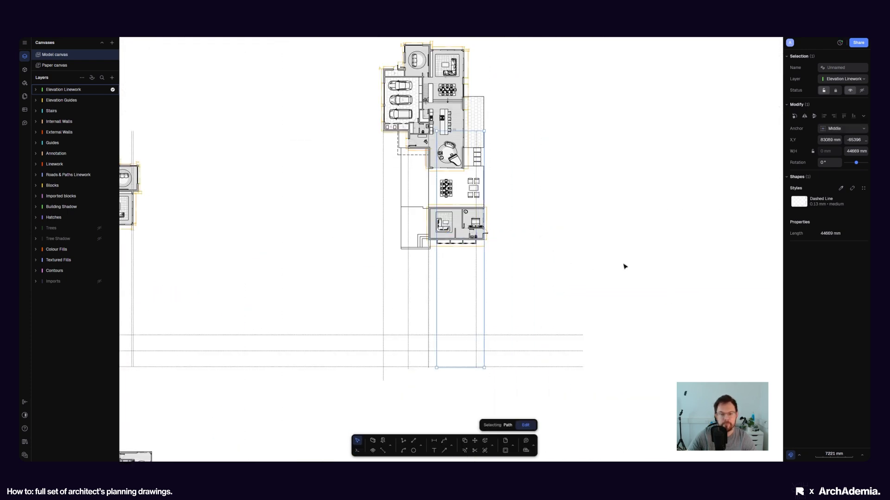
{"action": "key", "text": "Escape"}
Copy the lowest horizontal level guide 2500 mm upward.
{"action": "scroll", "coordinate": [634, 264], "scroll_direction": "down", "scroll_amount": 3}
{"action": "middle_click_drag", "start_coordinate": [270, 333], "coordinate": [351, 332]}
{"action": "scroll", "coordinate": [350, 333], "scroll_direction": "up", "scroll_amount": 5}
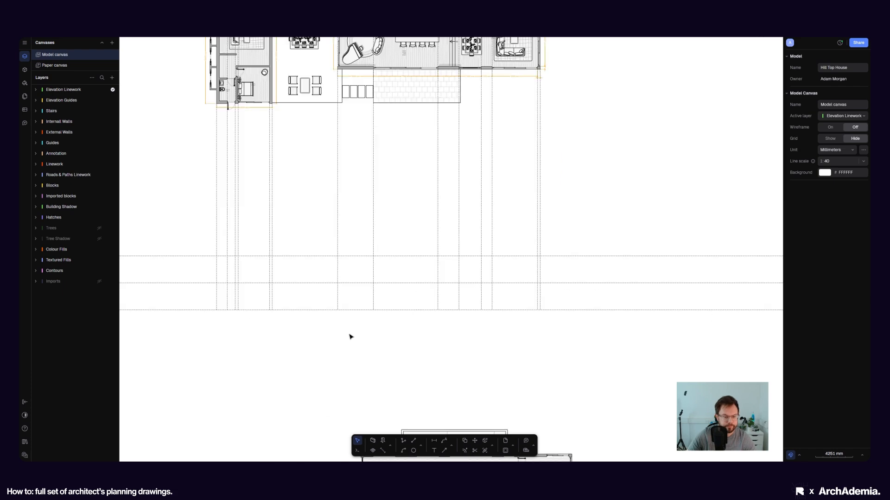
{"action": "scroll", "coordinate": [348, 335], "scroll_direction": "down", "scroll_amount": 3}
{"action": "scroll", "coordinate": [238, 280], "scroll_direction": "up", "scroll_amount": 1}
{"action": "scroll", "coordinate": [267, 336], "scroll_direction": "up", "scroll_amount": 1}
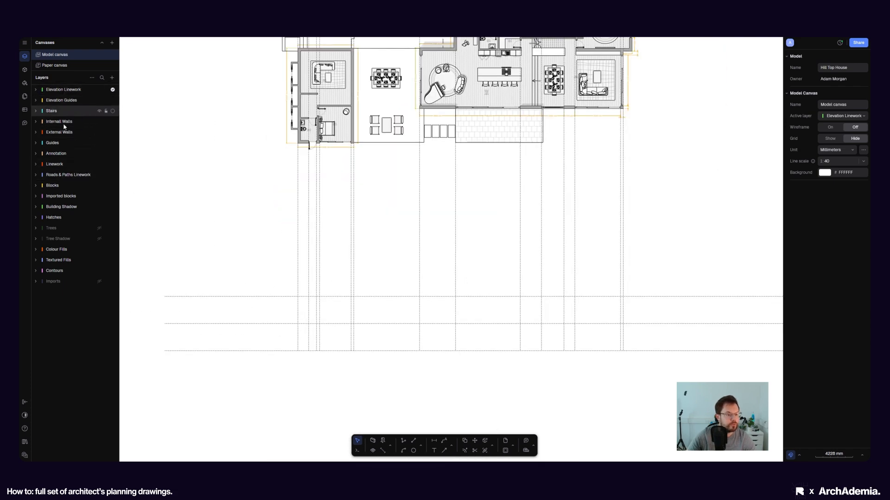
{"action": "middle_click_drag", "start_coordinate": [322, 272], "coordinate": [308, 290]}
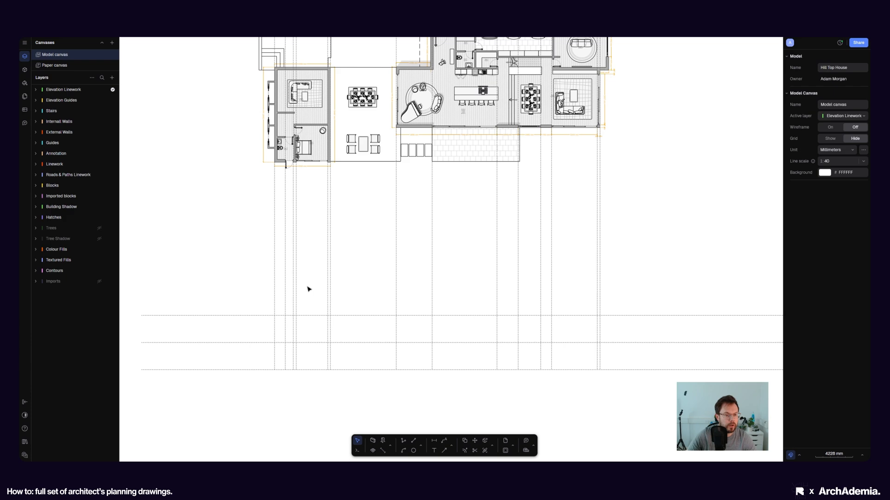
{"action": "left_click", "coordinate": [311, 371]}
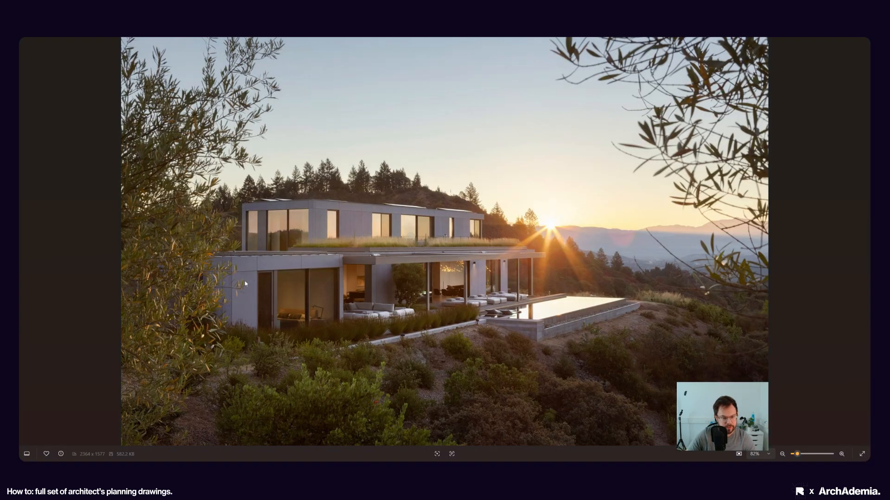
{"action": "scroll", "coordinate": [336, 273], "scroll_direction": "up", "scroll_amount": 4}
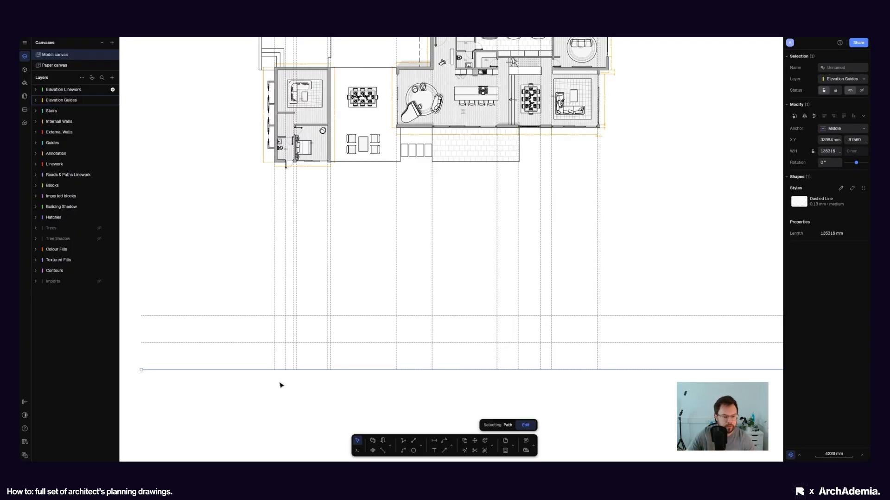
{"action": "scroll", "coordinate": [320, 373], "scroll_direction": "up", "scroll_amount": 3}
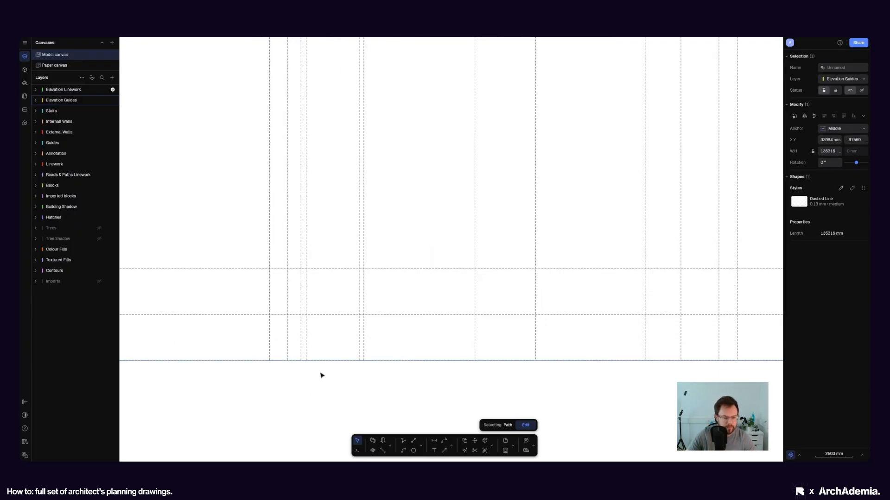
{"action": "scroll", "coordinate": [318, 362], "scroll_direction": "up", "scroll_amount": 3}
{"action": "left_click", "coordinate": [465, 440]}
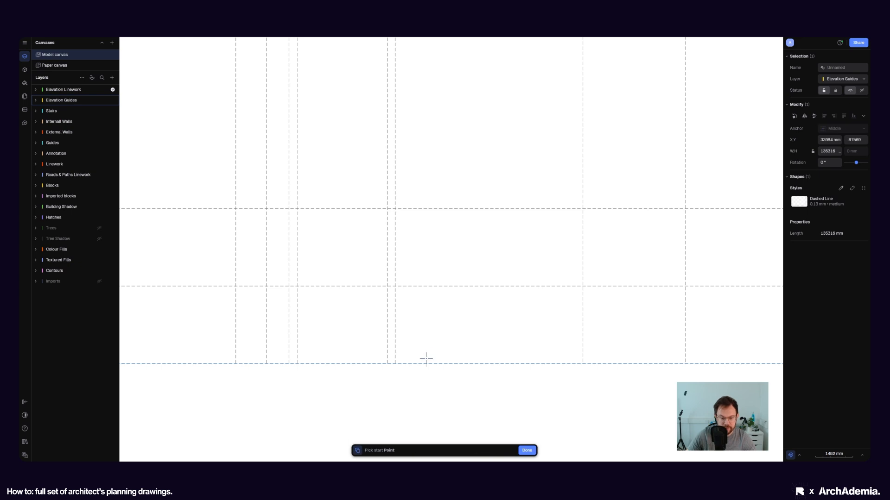
{"action": "left_click", "coordinate": [425, 363]}
{"action": "type", "text": "25"}
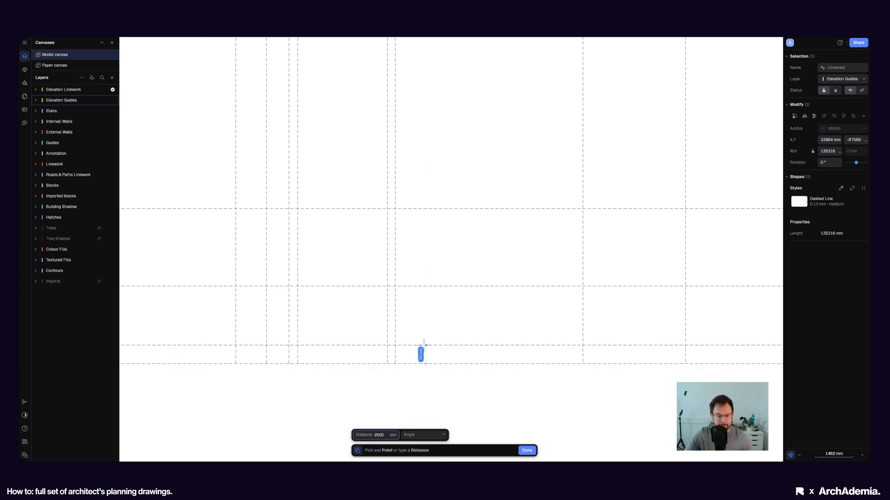
{"action": "type", "text": "00"}
{"action": "key", "text": "Return"}
{"action": "key", "text": "Escape"}
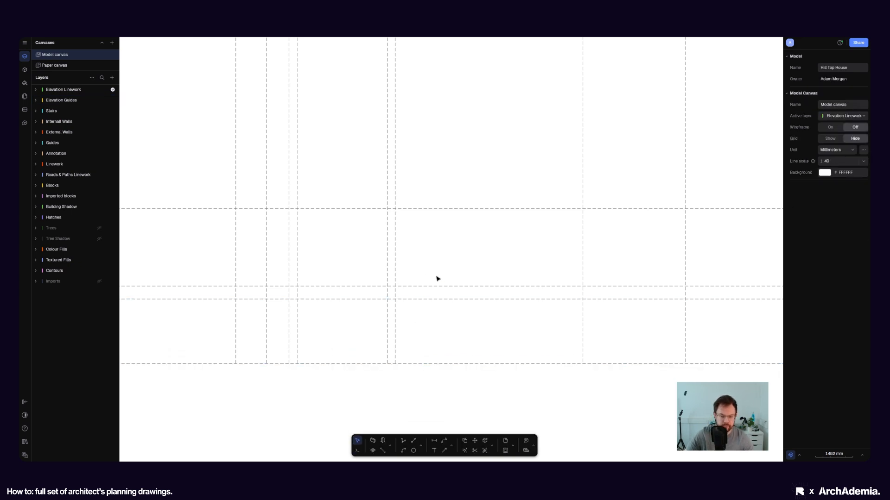
Copy the original middle horizontal level guide 2500 mm upward.
{"action": "left_click", "coordinate": [437, 287]}
{"action": "left_click", "coordinate": [465, 441]}
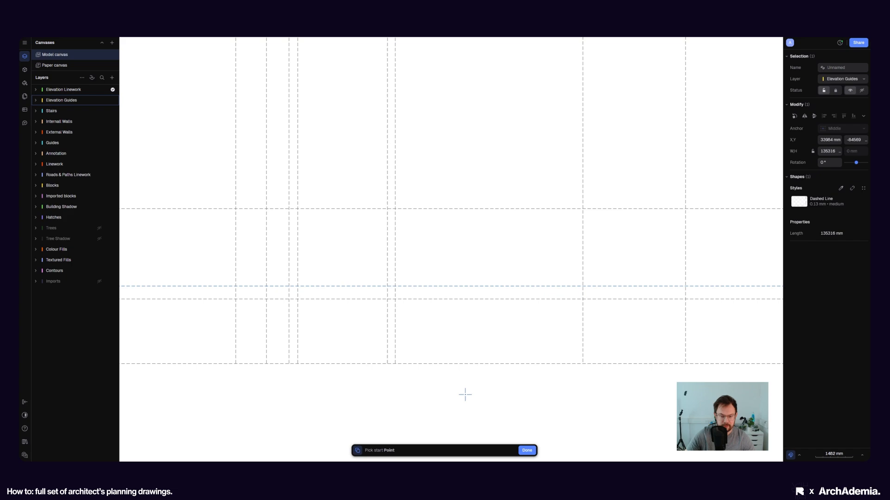
{"action": "left_click", "coordinate": [436, 286]}
{"action": "key", "text": "BackSpace"}
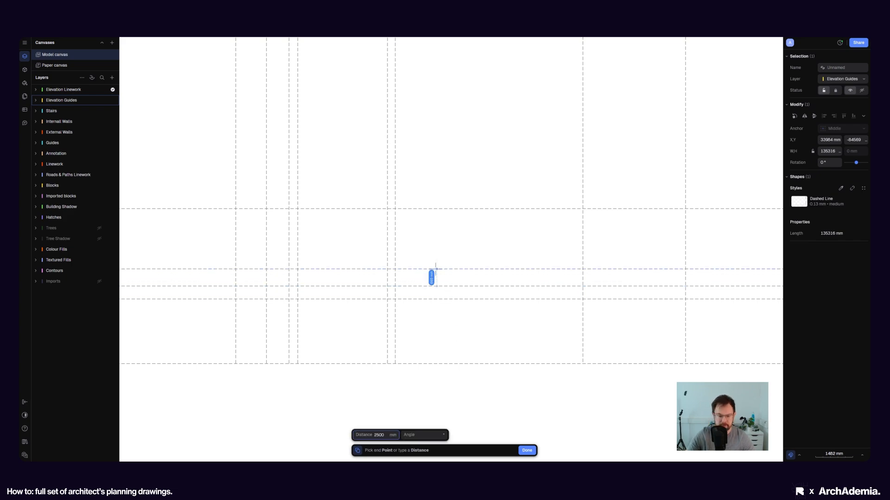
{"action": "key", "text": "Return"}
{"action": "scroll", "coordinate": [425, 274], "scroll_direction": "down", "scroll_amount": 5}
{"action": "scroll", "coordinate": [456, 299], "scroll_direction": "up", "scroll_amount": 3}
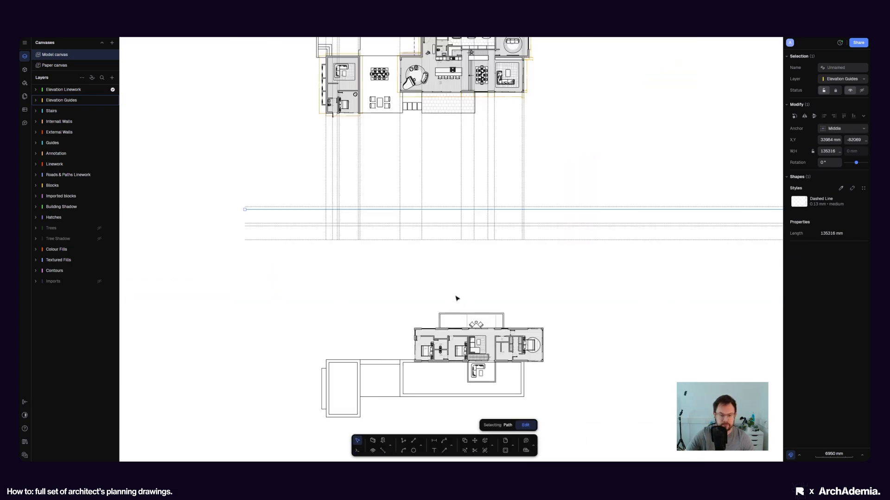
{"action": "left_click", "coordinate": [488, 280]}
{"action": "middle_click_drag", "start_coordinate": [405, 129], "coordinate": [357, 141]}
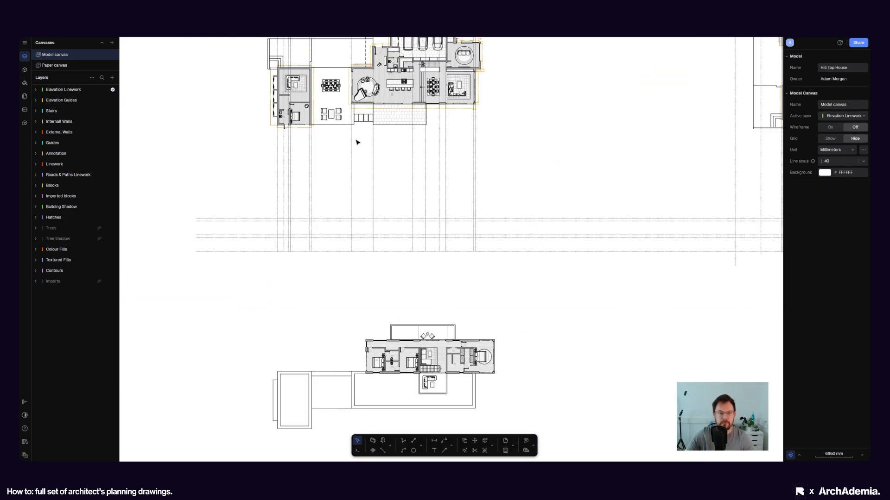
{"action": "left_click", "coordinate": [403, 441]}
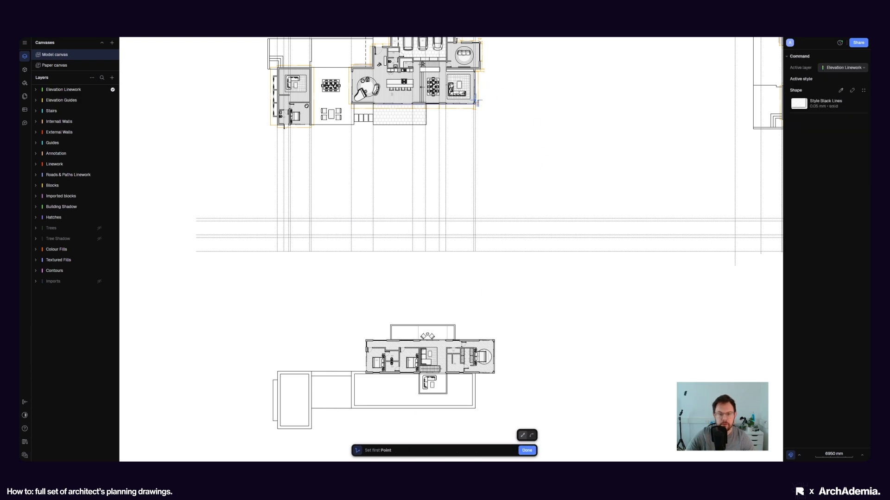
{"action": "left_click", "coordinate": [475, 101]}
{"action": "key", "text": "Escape"}
Move the whole upper floor plan straight up into the gap between the site plan and the unrotated ground floor plan.
{"action": "scroll", "coordinate": [324, 301], "scroll_direction": "down", "scroll_amount": 5}
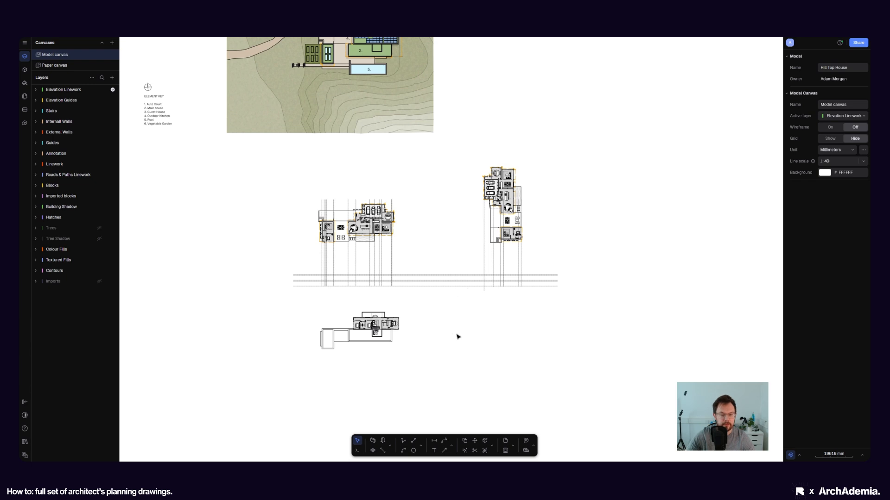
{"action": "middle_click_drag", "start_coordinate": [458, 337], "coordinate": [438, 332]}
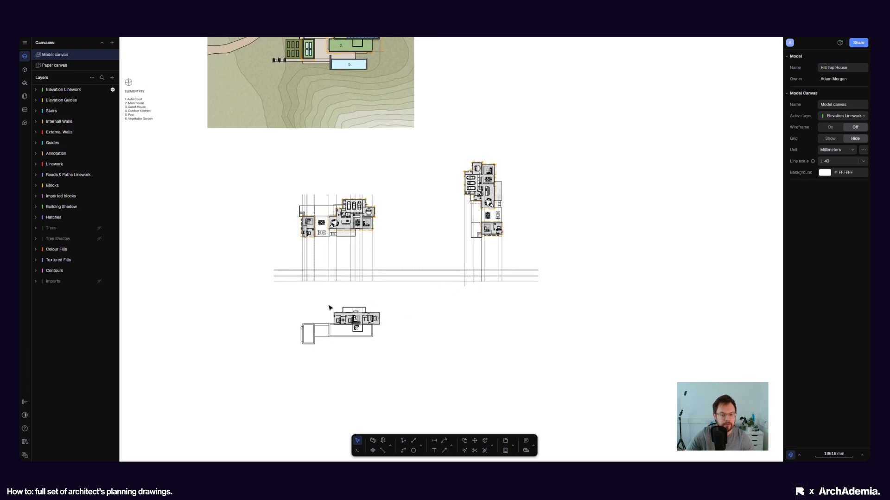
{"action": "scroll", "coordinate": [330, 308], "scroll_direction": "up", "scroll_amount": 3}
{"action": "middle_click_drag", "start_coordinate": [340, 281], "coordinate": [381, 266]}
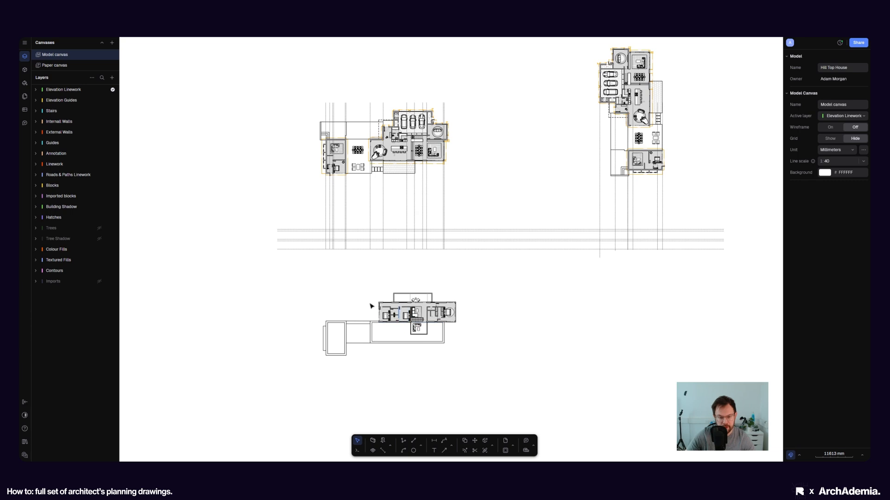
{"action": "mouse_move", "coordinate": [288, 277]}
{"action": "left_mouse_down"}
{"action": "mouse_move", "coordinate": [496, 376]}
{"action": "mouse_move", "coordinate": [458, 388]}
{"action": "left_mouse_up"}
{"action": "scroll", "coordinate": [458, 392], "scroll_direction": "down", "scroll_amount": 3}
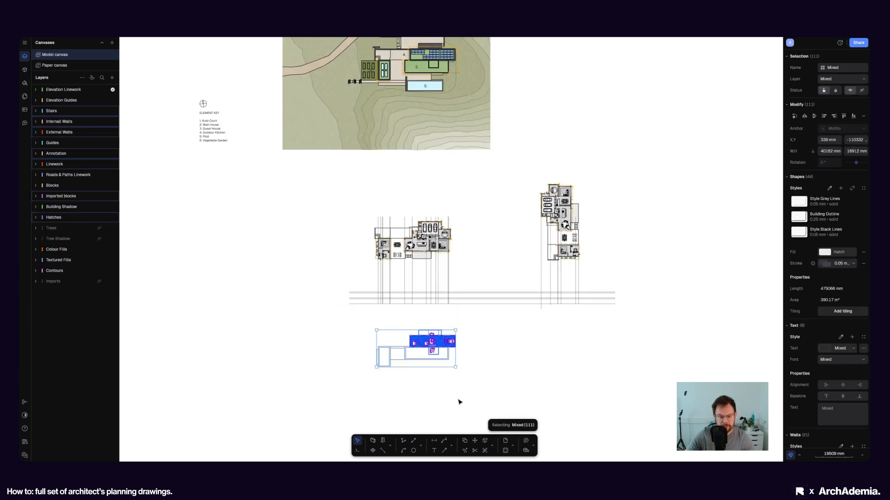
{"action": "left_click", "coordinate": [472, 444]}
{"action": "left_click", "coordinate": [455, 347]}
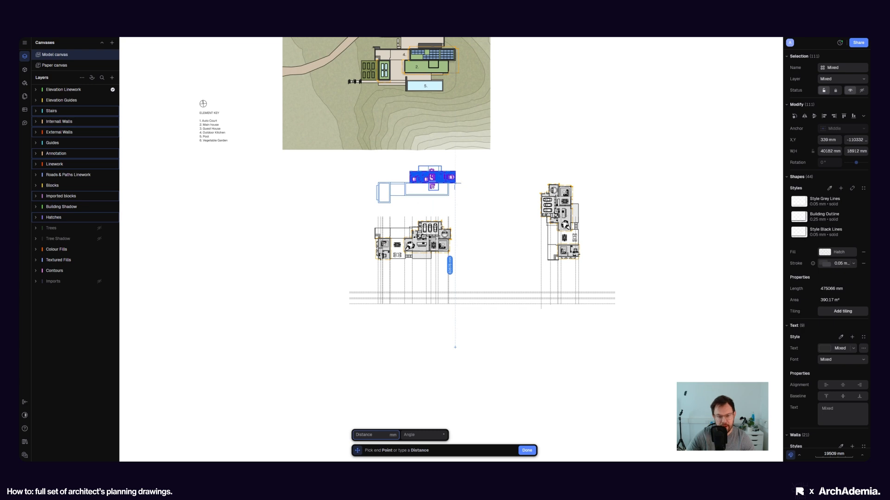
{"action": "left_click", "coordinate": [455, 182]}
{"action": "scroll", "coordinate": [455, 182], "scroll_direction": "up", "scroll_amount": 4}
{"action": "left_click", "coordinate": [496, 221]}
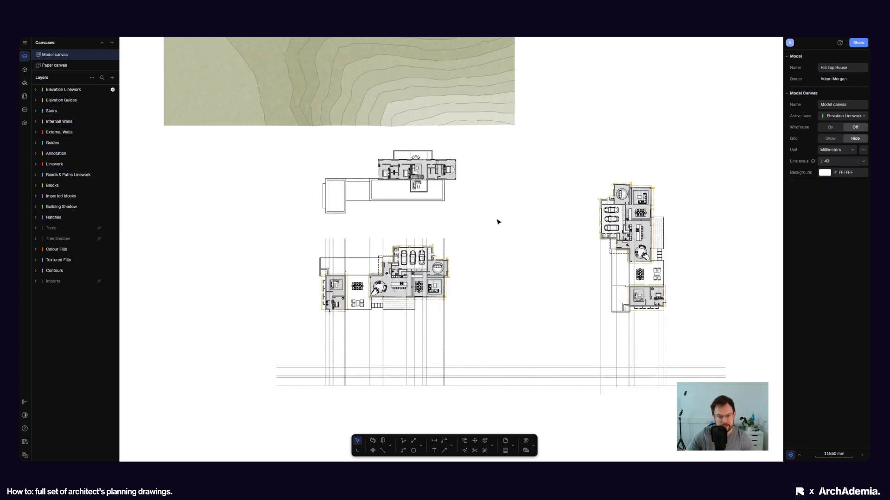
Move all floor plans together with their vertical lines and level guides straight down, clear of the site plan.
{"action": "scroll", "coordinate": [362, 254], "scroll_direction": "down", "scroll_amount": 3}
{"action": "left_click_drag", "start_coordinate": [616, 382], "coordinate": [295, 193]}
{"action": "middle_click_drag", "start_coordinate": [297, 260], "coordinate": [326, 219]}
{"action": "scroll", "coordinate": [325, 219], "scroll_direction": "down", "scroll_amount": 3}
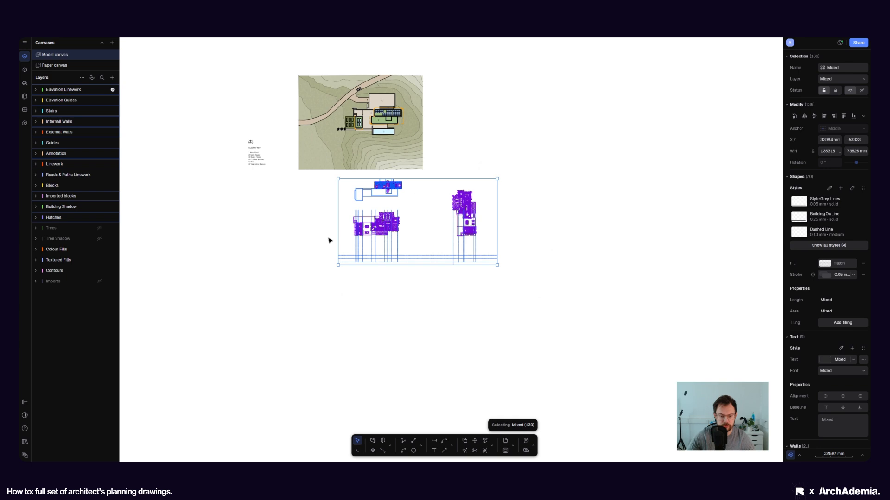
{"action": "left_click", "coordinate": [475, 441]}
{"action": "left_click", "coordinate": [391, 282]}
{"action": "left_click", "coordinate": [388, 321]}
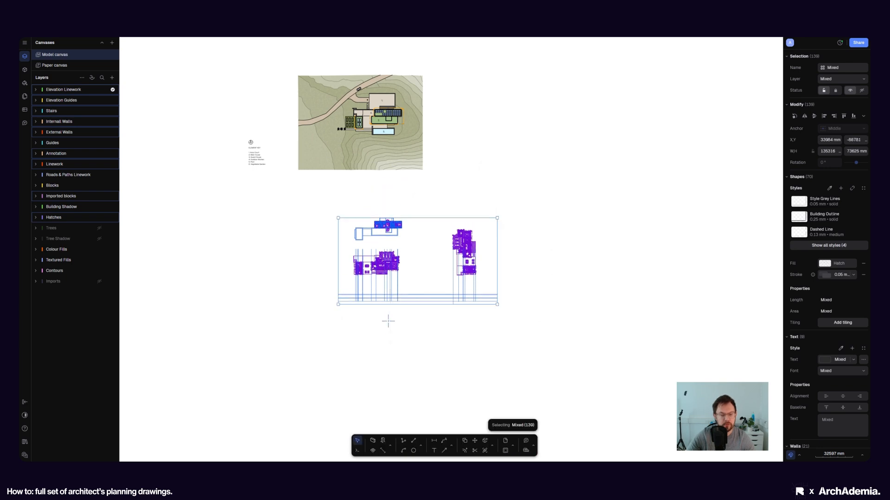
{"action": "left_click", "coordinate": [417, 234]}
Move the upper floor plan slightly further up to widen its gap from the ground floor plan below.
{"action": "scroll", "coordinate": [417, 234], "scroll_direction": "up", "scroll_amount": 3}
{"action": "left_click_drag", "start_coordinate": [261, 173], "coordinate": [413, 252]}
{"action": "left_click", "coordinate": [475, 441]}
{"action": "left_click", "coordinate": [562, 239]}
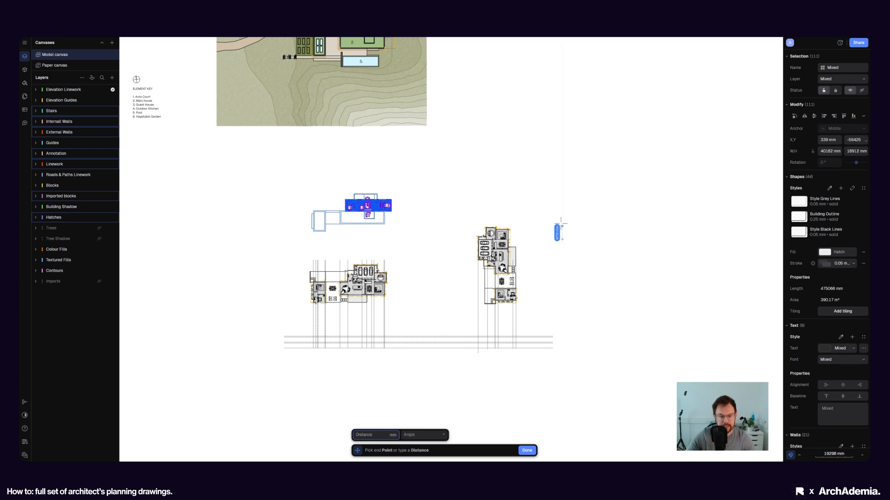
{"action": "left_click", "coordinate": [562, 211]}
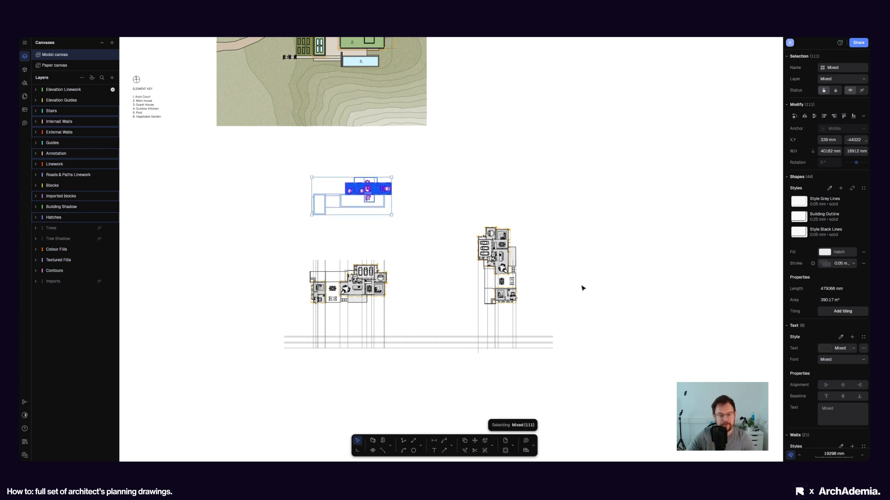
{"action": "left_click", "coordinate": [583, 288]}
{"action": "scroll", "coordinate": [311, 350], "scroll_direction": "up", "scroll_amount": 5}
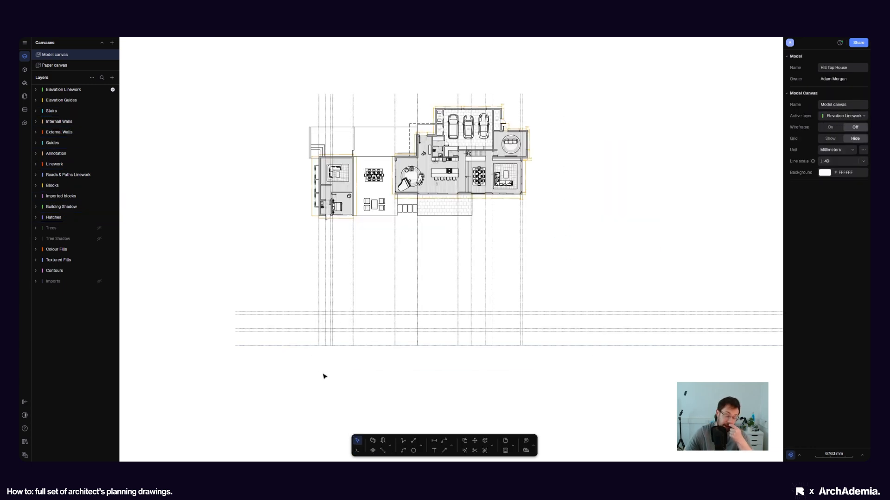
Switch to the reference photo and examine the house's front facade, roof overhangs and window layout, then return to the drawing.
{"action": "scroll", "coordinate": [343, 340], "scroll_direction": "up", "scroll_amount": 2}
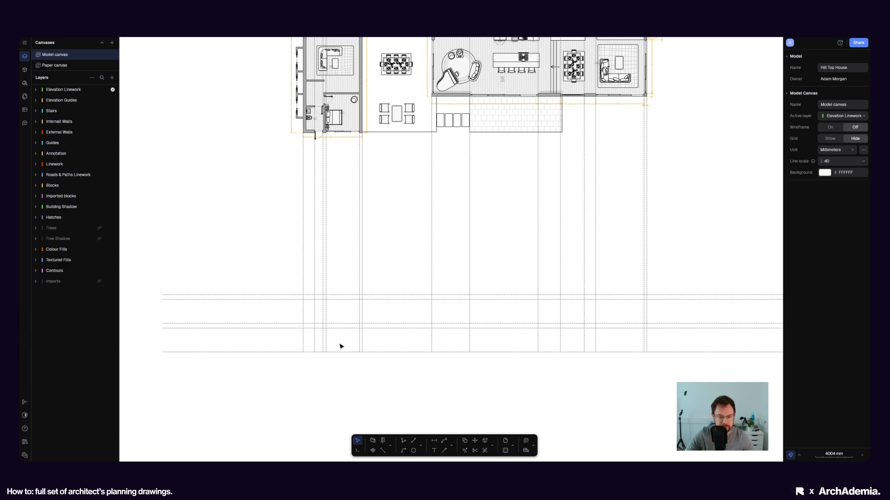
{"action": "middle_click_drag", "start_coordinate": [358, 280], "coordinate": [359, 301]}
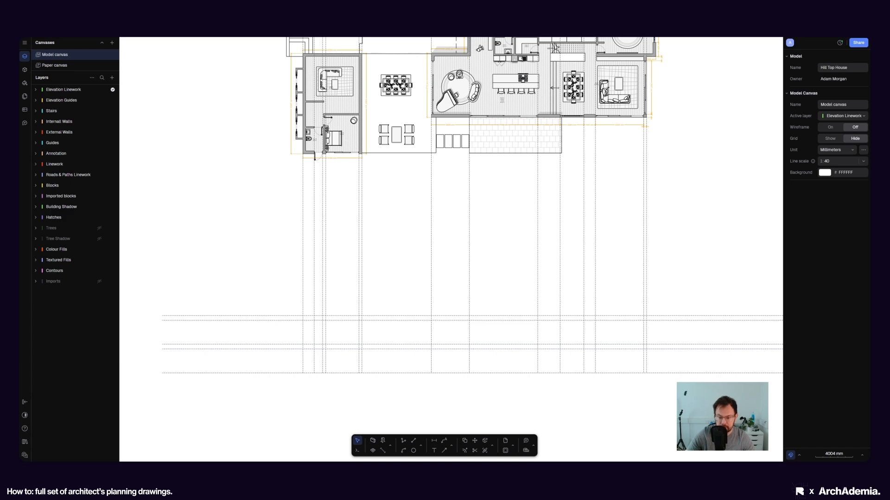
{"action": "left_click", "coordinate": [657, 443]}
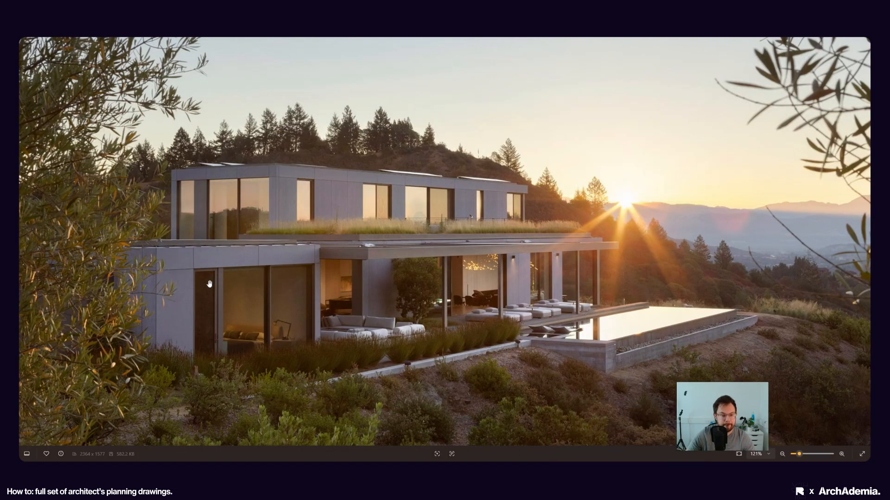
{"action": "scroll", "coordinate": [209, 284], "scroll_direction": "up", "scroll_amount": 3}
{"action": "scroll", "coordinate": [441, 271], "scroll_direction": "down", "scroll_amount": 2}
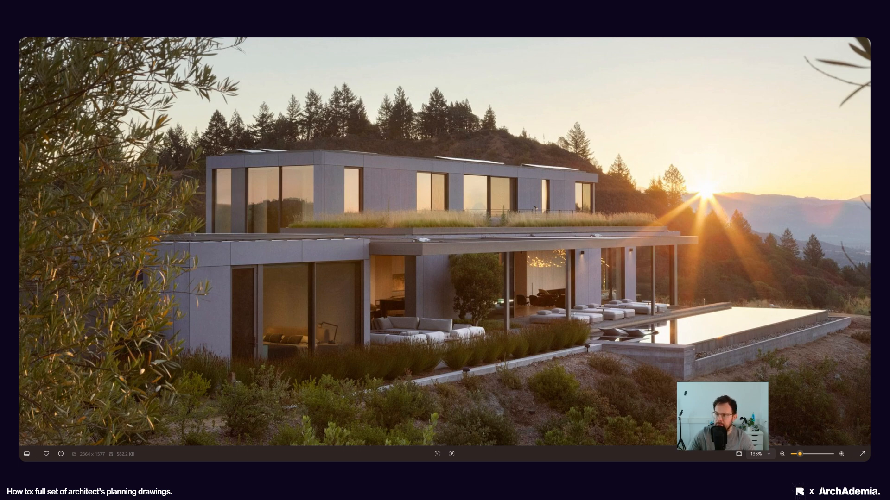
{"action": "key", "text": "alt+Tab"}
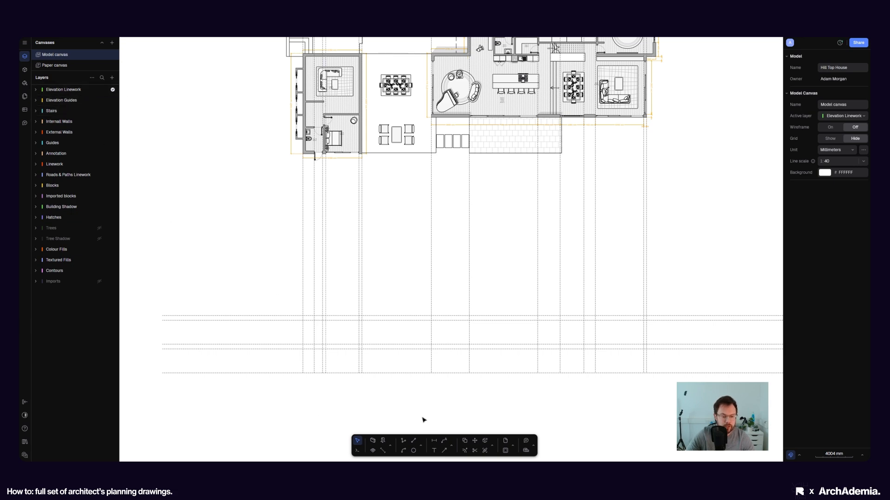
Assign all the dashed vertical lines and horizontal level guides to the Elevation Guides layer.
{"action": "left_click", "coordinate": [404, 441]}
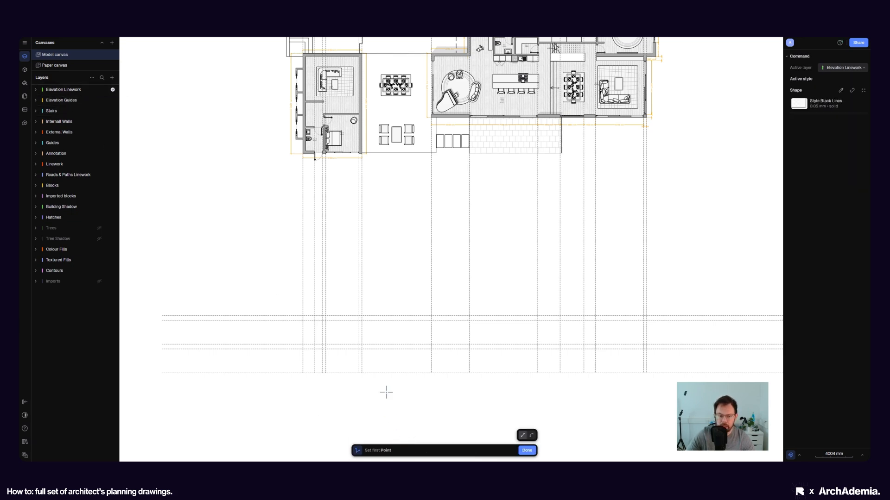
{"action": "key", "text": "Escape"}
{"action": "left_click", "coordinate": [373, 350]}
{"action": "scroll", "coordinate": [411, 365], "scroll_direction": "down", "scroll_amount": 5}
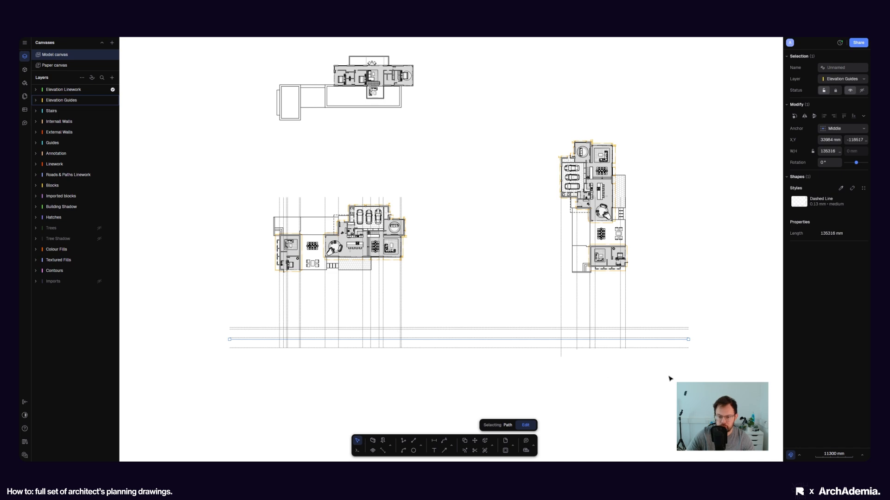
{"action": "left_click_drag", "start_coordinate": [697, 377], "coordinate": [202, 299]}
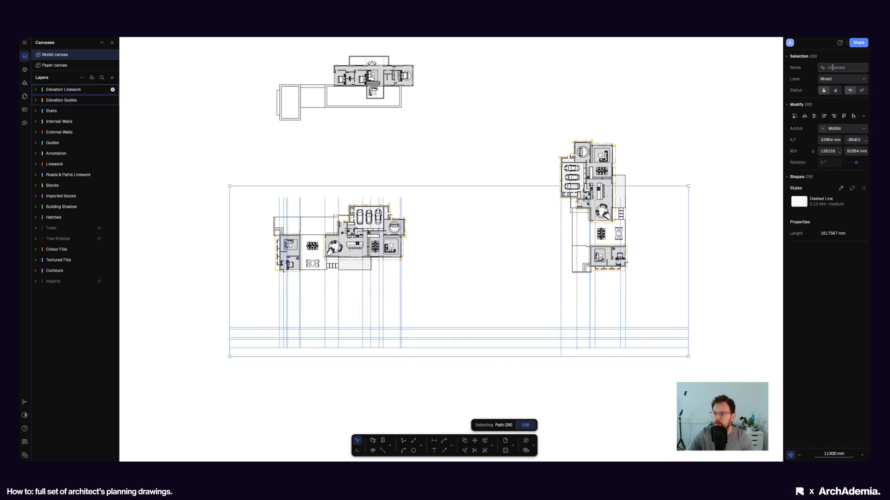
{"action": "left_click", "coordinate": [862, 82]}
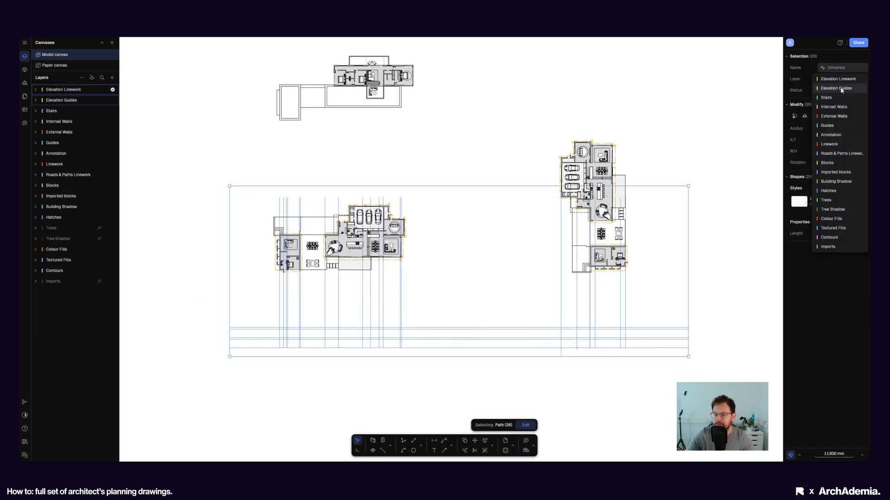
{"action": "left_click", "coordinate": [844, 88]}
{"action": "scroll", "coordinate": [639, 371], "scroll_direction": "up", "scroll_amount": 8}
{"action": "key", "text": "Escape"}
{"action": "scroll", "coordinate": [606, 297], "scroll_direction": "down", "scroll_amount": 10}
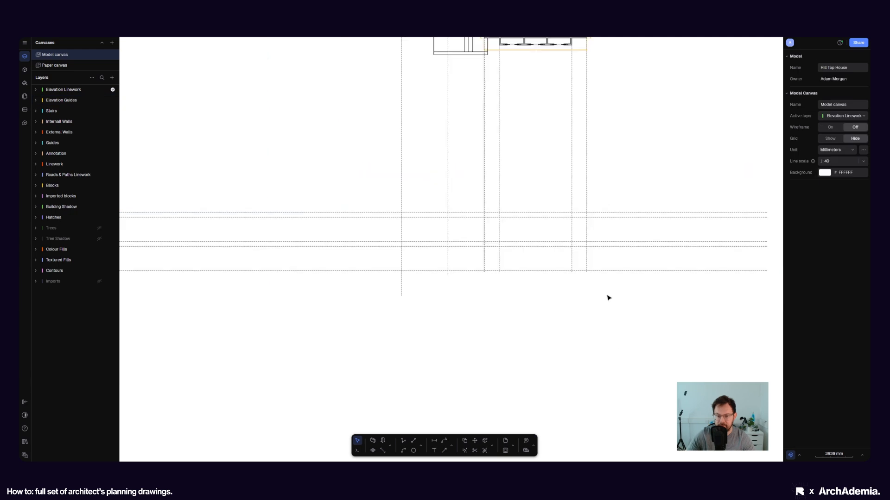
{"action": "scroll", "coordinate": [420, 281], "scroll_direction": "up", "scroll_amount": 8}
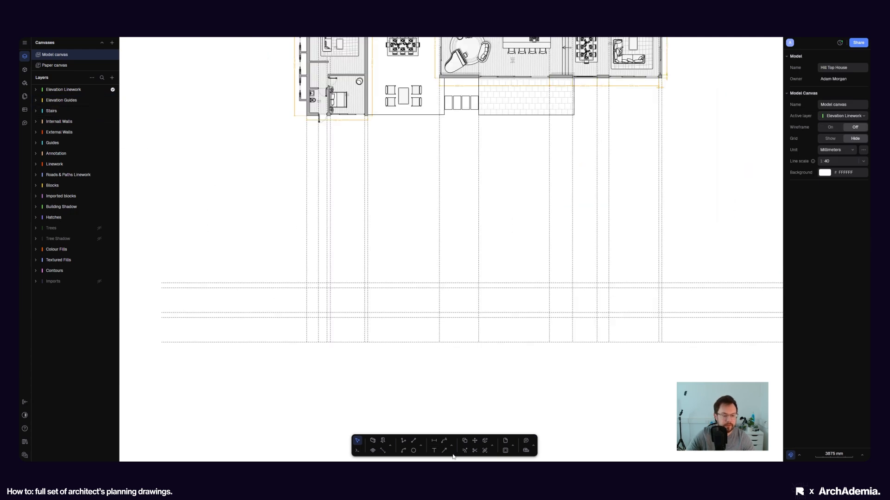
{"action": "left_click", "coordinate": [403, 440]}
{"action": "left_click", "coordinate": [177, 195]}
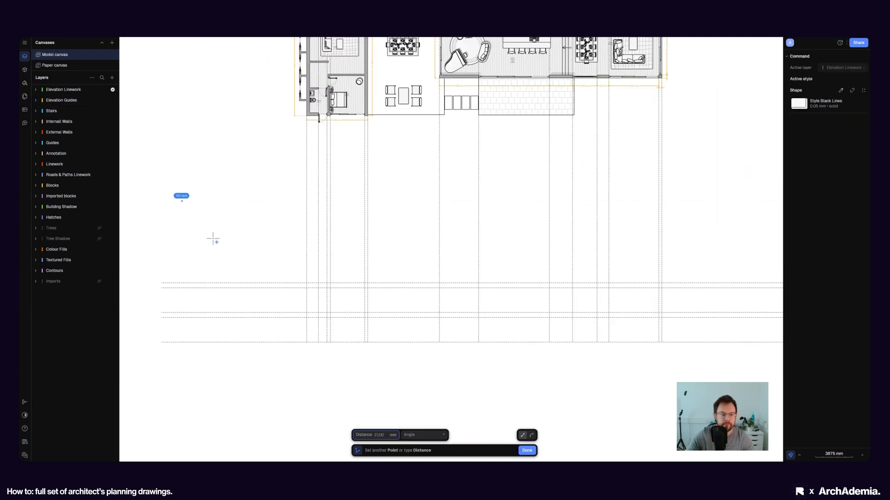
{"action": "key", "text": "Escape"}
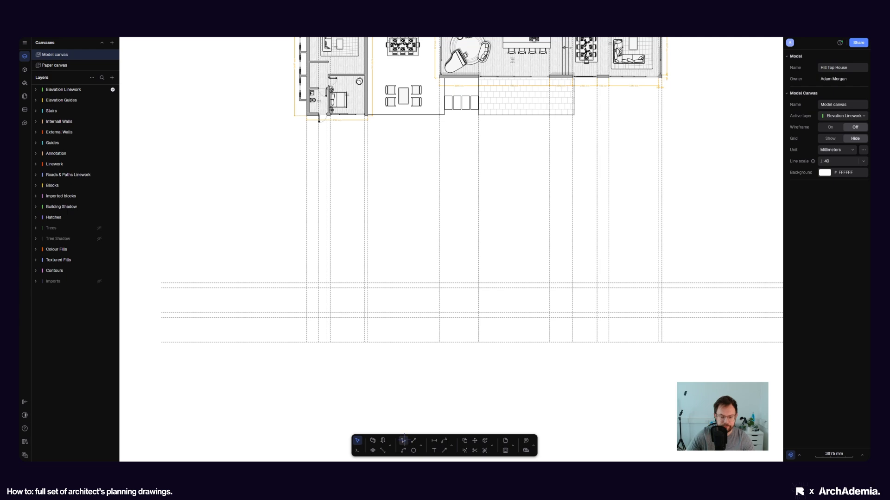
Try projecting a vertical line about 88,075 mm long from the upper floor plan's upper-left wall corner past the level guides, and delete it.
{"action": "left_click", "coordinate": [403, 441]}
{"action": "scroll", "coordinate": [411, 369], "scroll_direction": "down", "scroll_amount": 5}
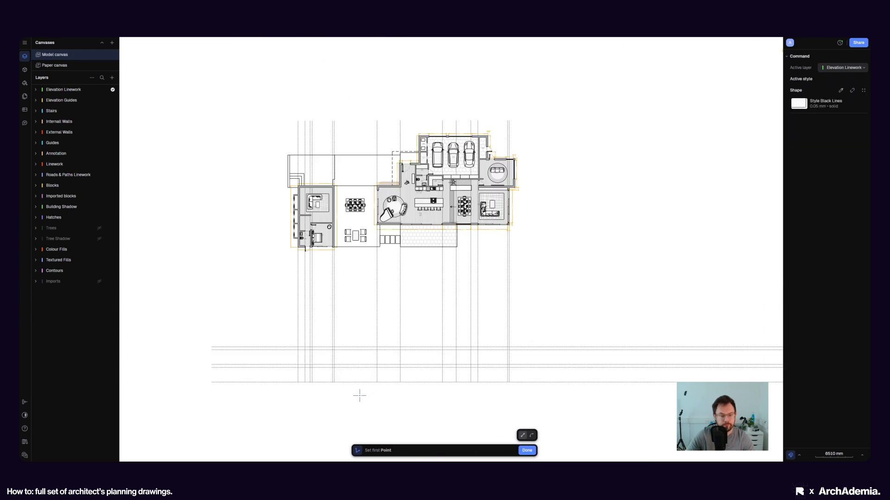
{"action": "mouse_move", "coordinate": [630, 470]}
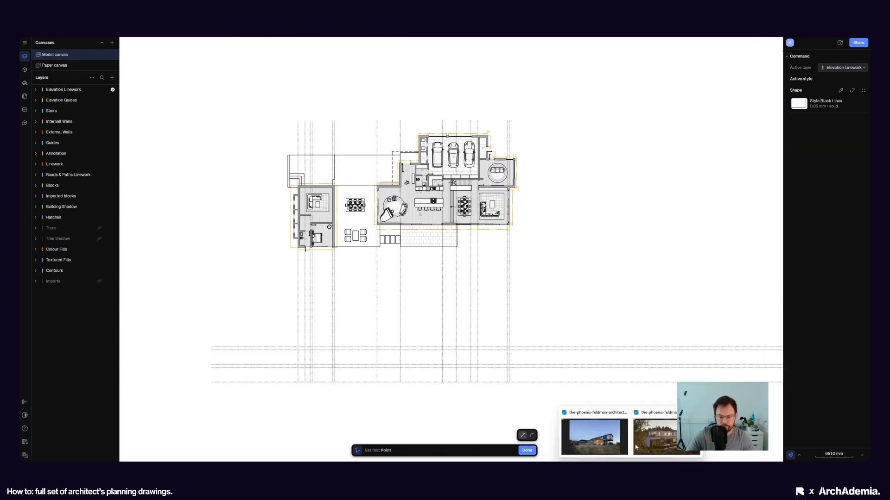
{"action": "scroll", "coordinate": [356, 311], "scroll_direction": "down", "scroll_amount": 3}
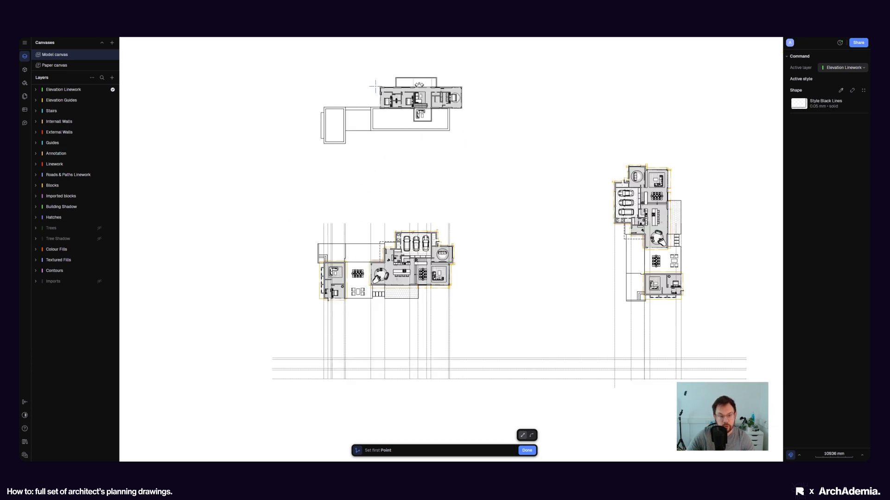
{"action": "scroll", "coordinate": [375, 86], "scroll_direction": "up", "scroll_amount": 3}
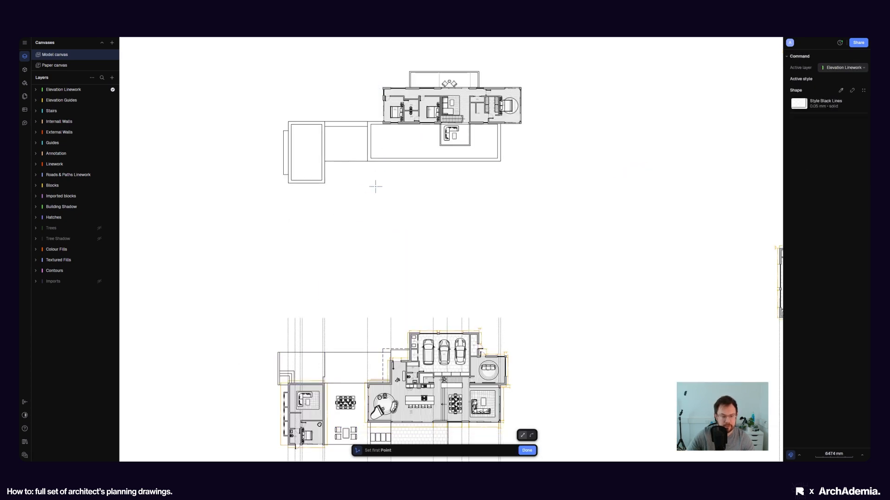
{"action": "scroll", "coordinate": [380, 95], "scroll_direction": "up", "scroll_amount": 5}
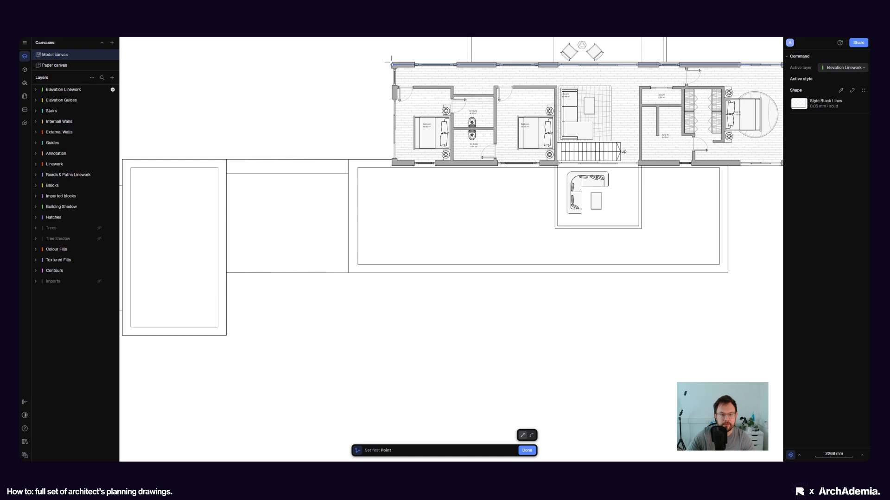
{"action": "scroll", "coordinate": [391, 62], "scroll_direction": "up", "scroll_amount": 7}
{"action": "left_click", "coordinate": [393, 69]}
{"action": "scroll", "coordinate": [393, 71], "scroll_direction": "down", "scroll_amount": 15}
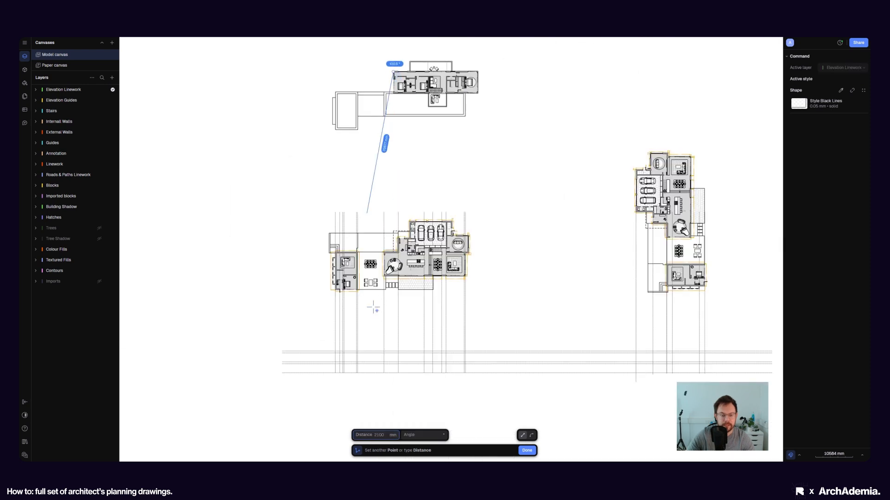
{"action": "left_click", "coordinate": [393, 390]}
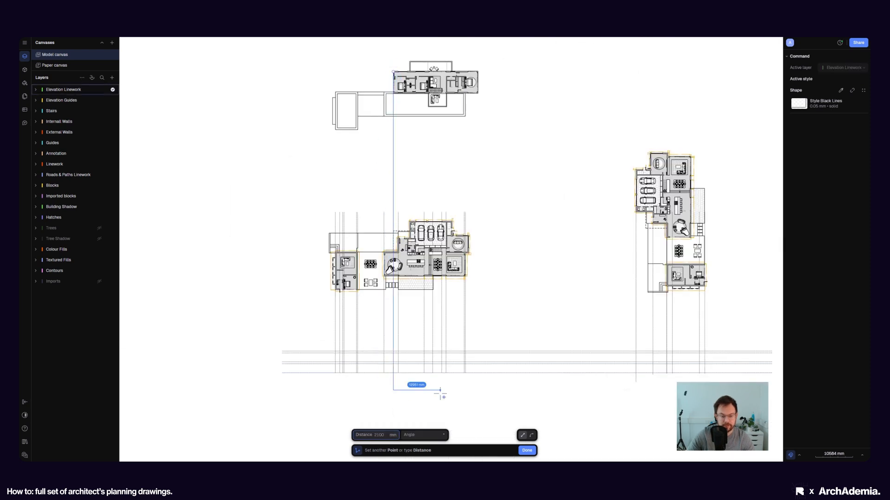
{"action": "key", "text": "Return"}
{"action": "middle_click_drag", "start_coordinate": [521, 197], "coordinate": [458, 257]}
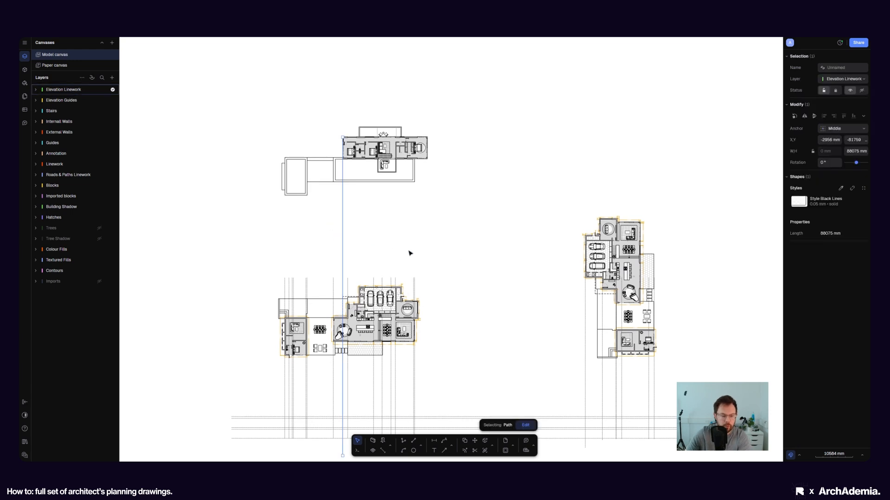
{"action": "key", "text": "Delete"}
Assign the lowest horizontal level guide to the Elevation Linework layer.
{"action": "middle_click_drag", "start_coordinate": [412, 245], "coordinate": [424, 189]}
{"action": "scroll", "coordinate": [327, 393], "scroll_direction": "up", "scroll_amount": 2}
{"action": "scroll", "coordinate": [326, 393], "scroll_direction": "down", "scroll_amount": 1}
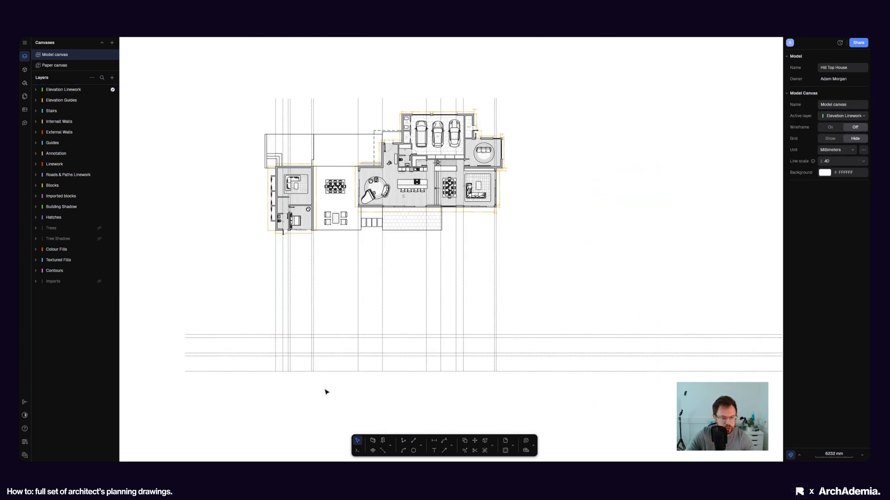
{"action": "scroll", "coordinate": [307, 442], "scroll_direction": "up", "scroll_amount": 2}
{"action": "left_click", "coordinate": [404, 442]}
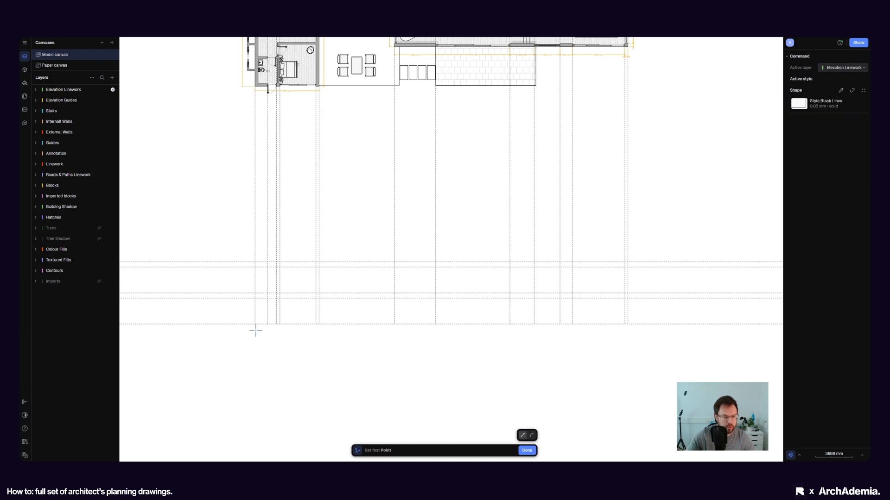
{"action": "scroll", "coordinate": [334, 341], "scroll_direction": "down", "scroll_amount": 2}
{"action": "key", "text": "Escape"}
{"action": "left_click", "coordinate": [271, 332]}
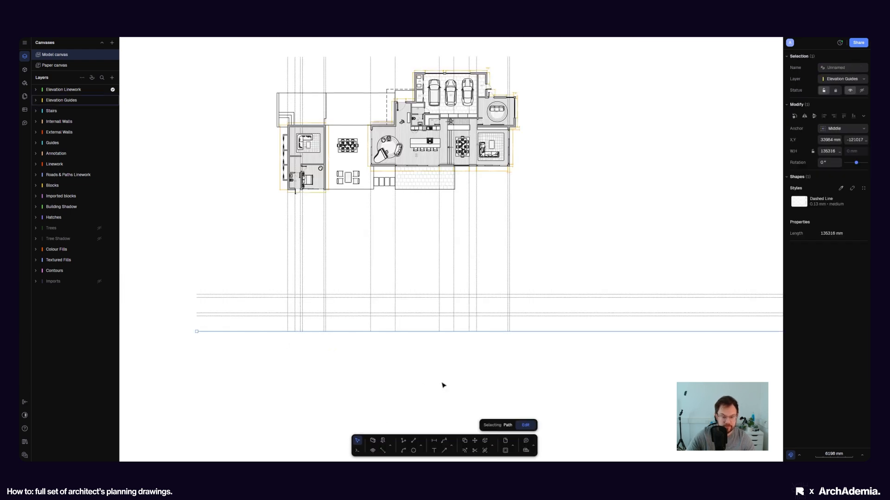
{"action": "left_click", "coordinate": [841, 79]}
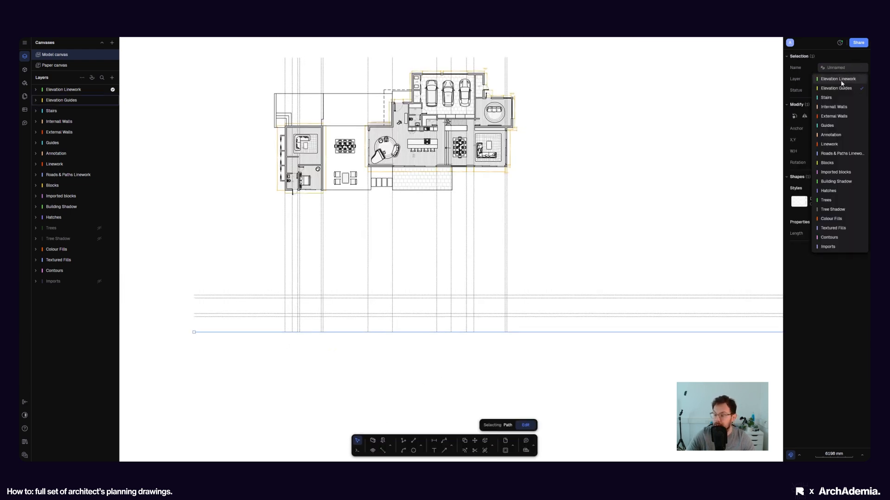
{"action": "left_click", "coordinate": [837, 79]}
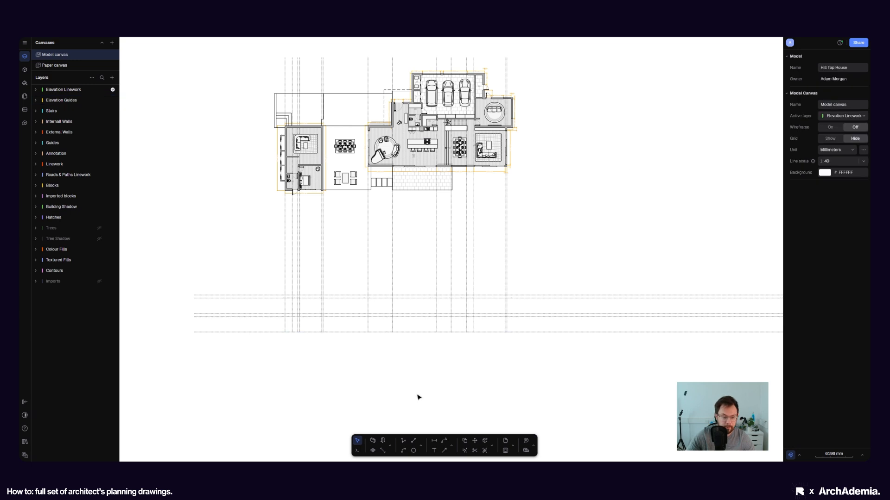
Draw a horizontal ground line about 53,356 mm long over the lowest level guide, extending past both sides of the unrotated ground floor plan.
{"action": "left_click", "coordinate": [403, 440]}
{"action": "left_click", "coordinate": [241, 332]}
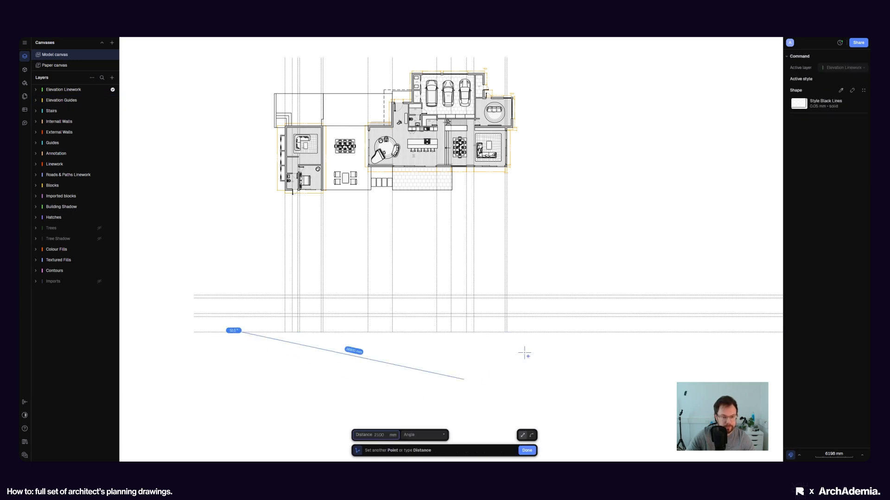
{"action": "left_click", "coordinate": [572, 332]}
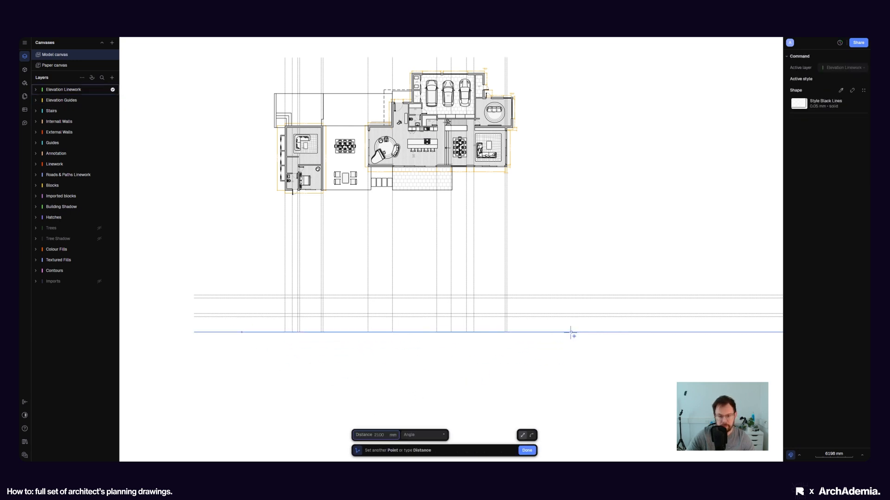
{"action": "key", "text": "Escape"}
Apply the solid 0.25 mm Style Border & Fill to the new ground line.
{"action": "scroll", "coordinate": [547, 348], "scroll_direction": "up", "scroll_amount": 5}
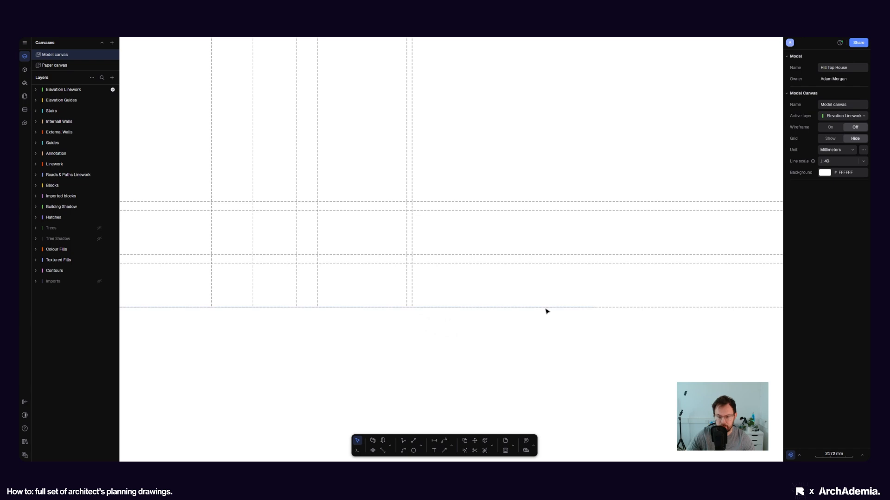
{"action": "left_click", "coordinate": [547, 308]}
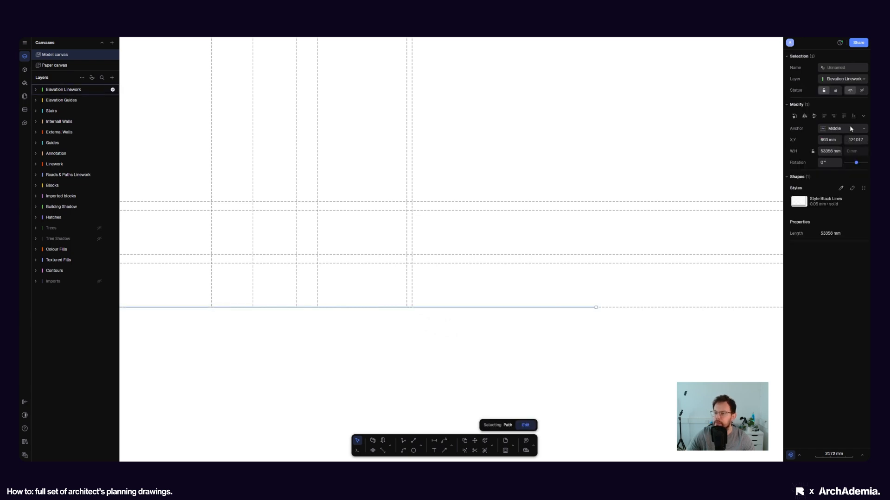
{"action": "left_click", "coordinate": [800, 206]}
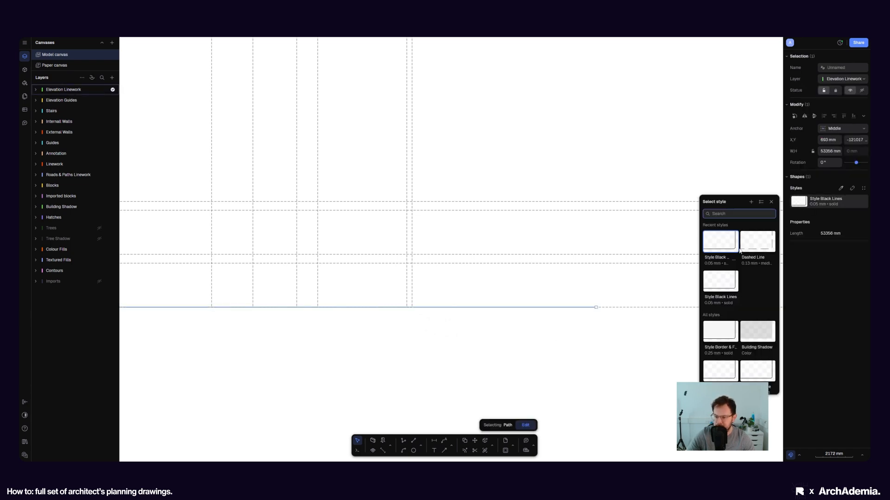
{"action": "scroll", "coordinate": [732, 268], "scroll_direction": "down", "scroll_amount": 1}
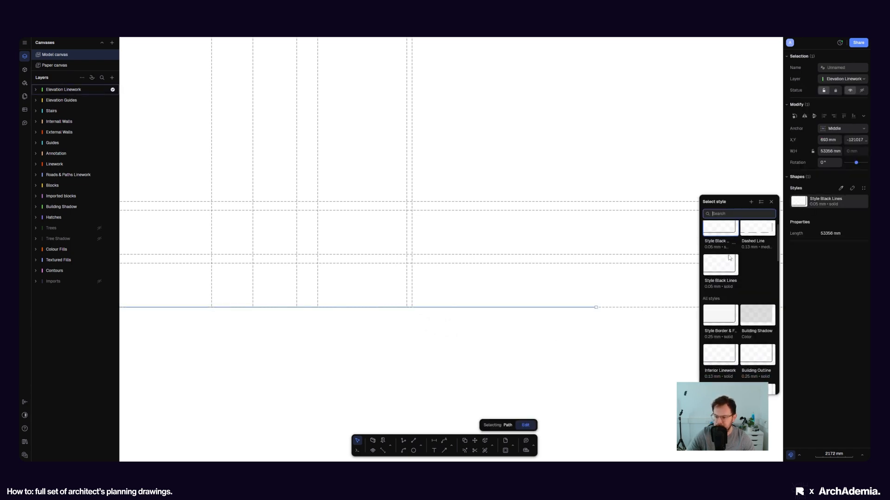
{"action": "left_click", "coordinate": [720, 310]}
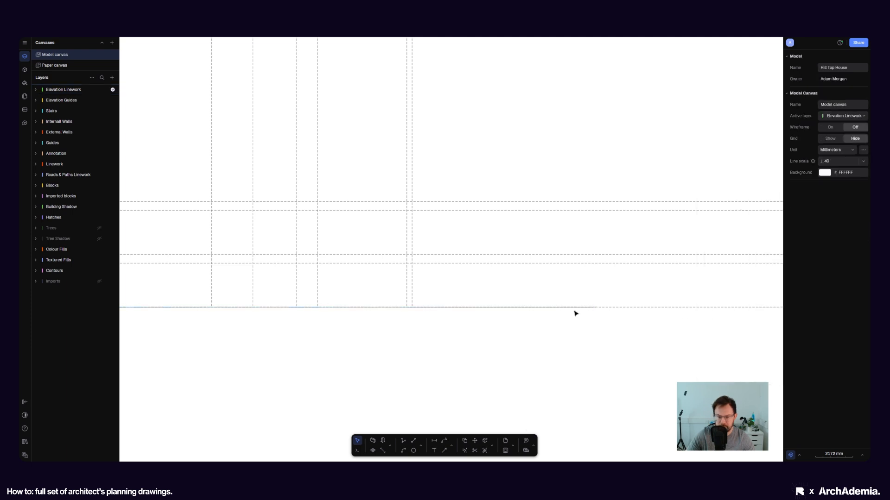
Look through the available shape styles for a heavier line style for the ground line.
{"action": "scroll", "coordinate": [573, 307], "scroll_direction": "up", "scroll_amount": 5}
{"action": "scroll", "coordinate": [626, 334], "scroll_direction": "down", "scroll_amount": 3}
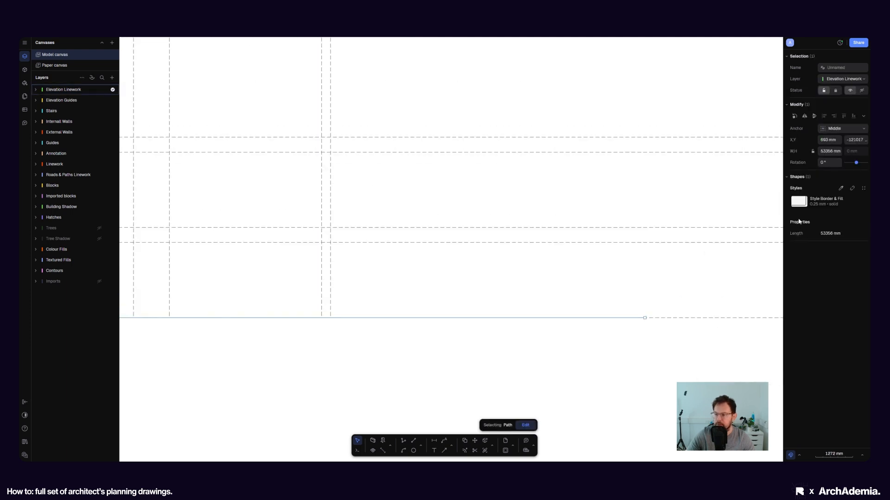
{"action": "left_click", "coordinate": [825, 201]}
{"action": "scroll", "coordinate": [719, 286], "scroll_direction": "down", "scroll_amount": 5}
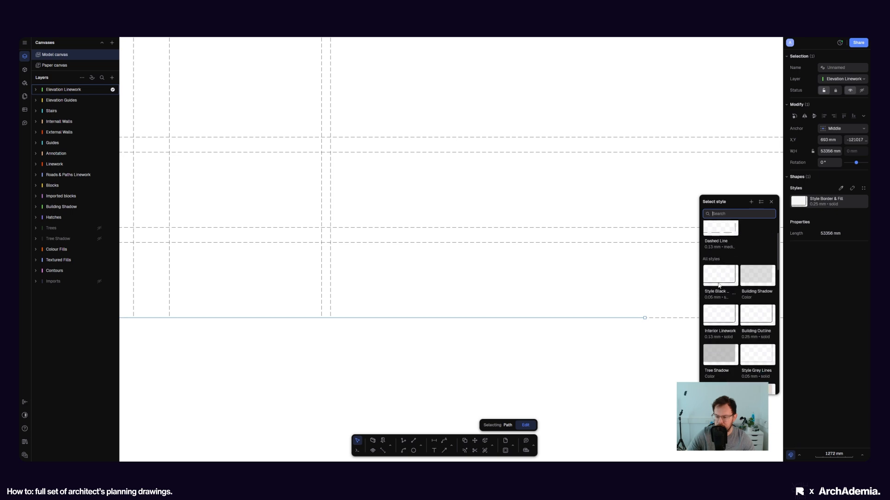
{"action": "scroll", "coordinate": [750, 316], "scroll_direction": "down", "scroll_amount": 2}
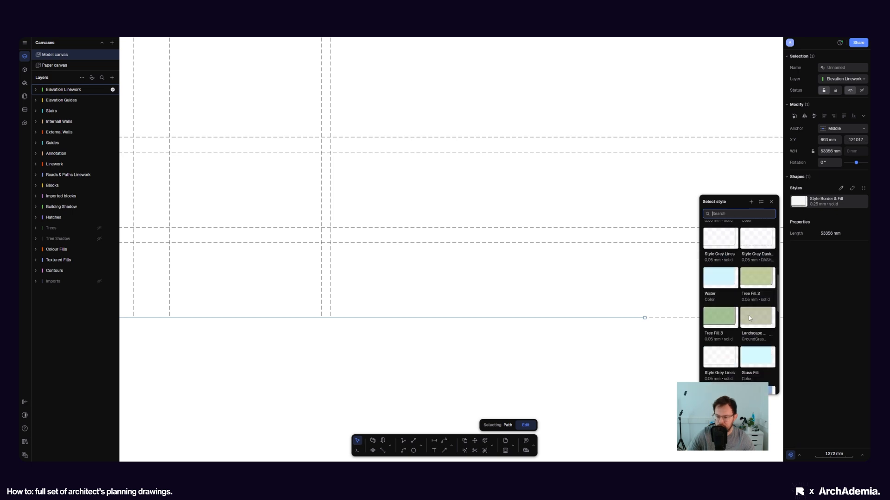
{"action": "scroll", "coordinate": [750, 317], "scroll_direction": "up", "scroll_amount": 8}
{"action": "left_click", "coordinate": [560, 289]}
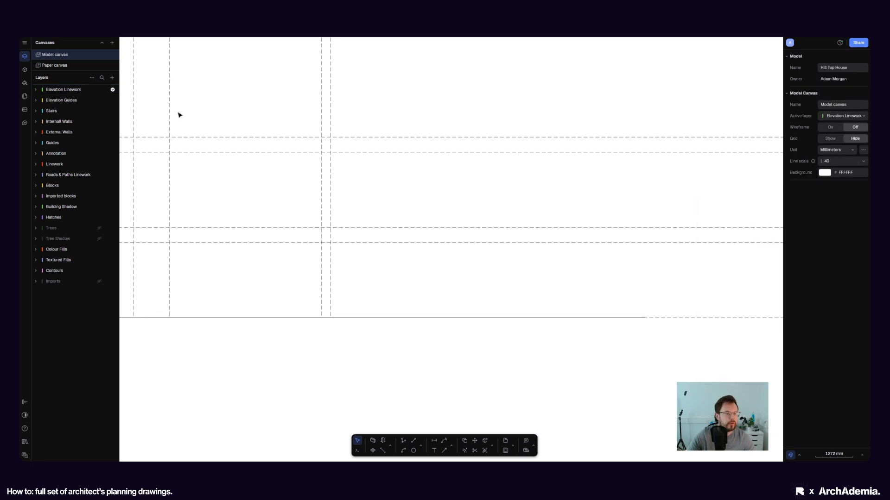
Create a new shape style named Elevation Linework with a 1 mm stroke.
{"action": "left_click", "coordinate": [25, 83]}
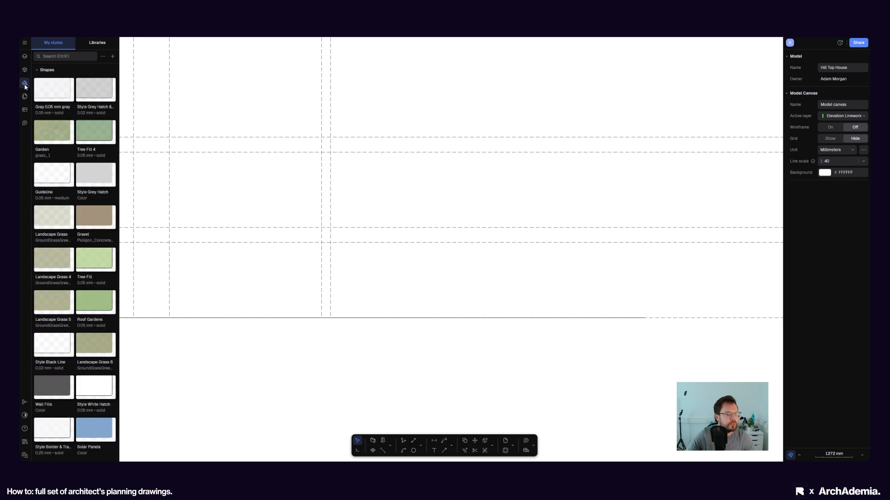
{"action": "left_click", "coordinate": [113, 58]}
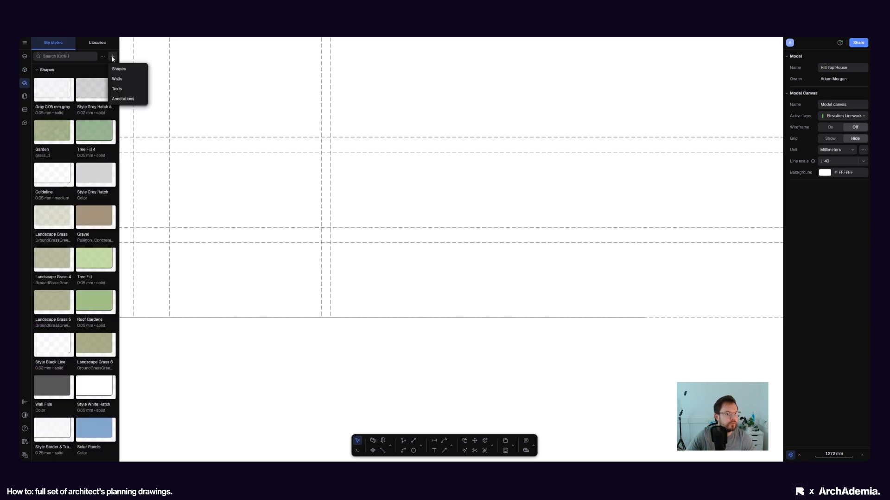
{"action": "left_click", "coordinate": [122, 69]}
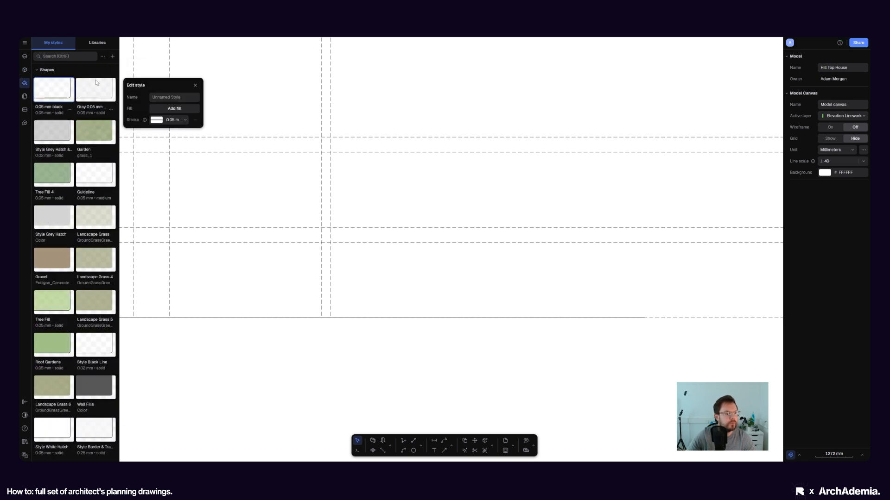
{"action": "left_click", "coordinate": [163, 98]}
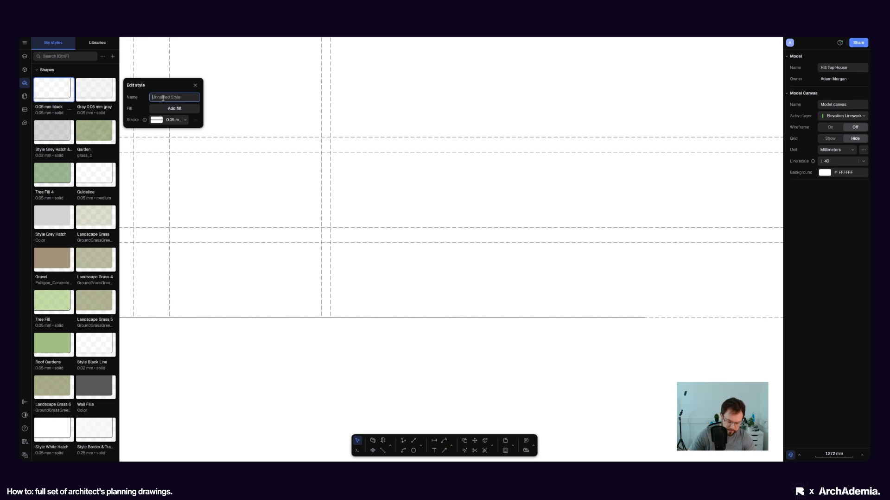
{"action": "type", "text": "Elevation Linework"}
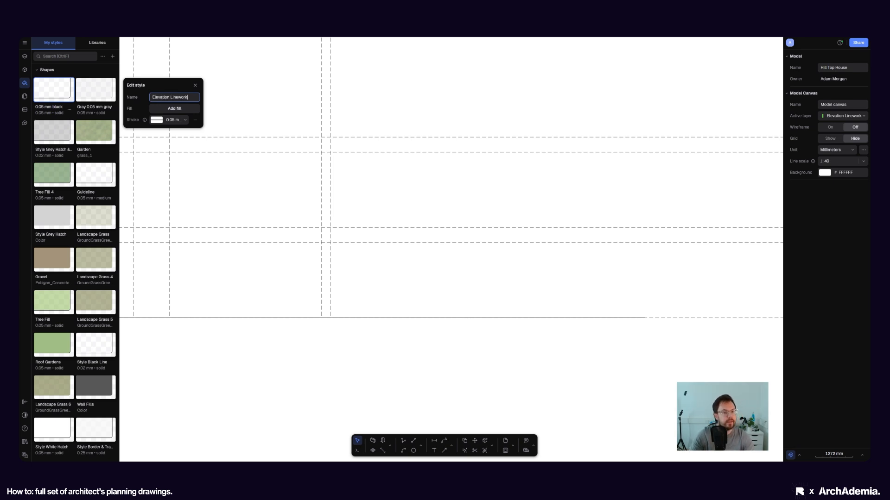
{"action": "key", "text": "Return"}
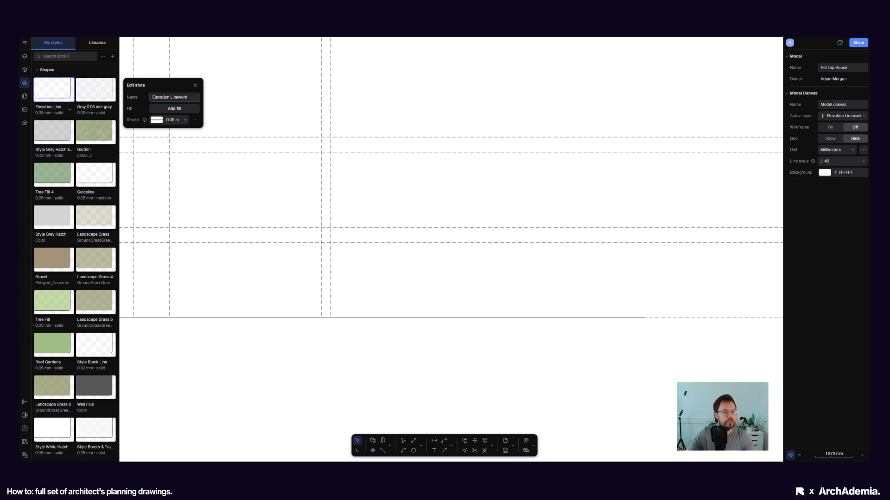
{"action": "left_click", "coordinate": [186, 120]}
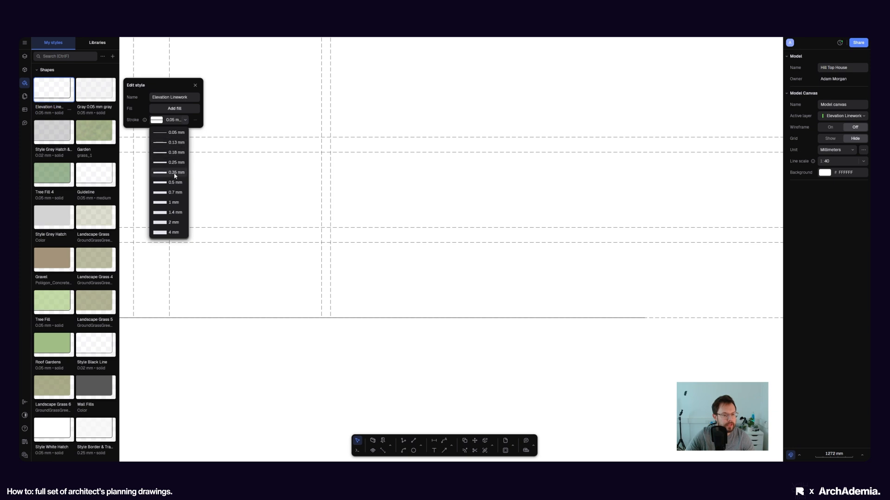
{"action": "left_click", "coordinate": [167, 202]}
Apply the Elevation Linework style to the ground line and check its thickness against the dashed guide.
{"action": "scroll", "coordinate": [370, 260], "scroll_direction": "down", "scroll_amount": 5}
{"action": "left_click", "coordinate": [338, 295]}
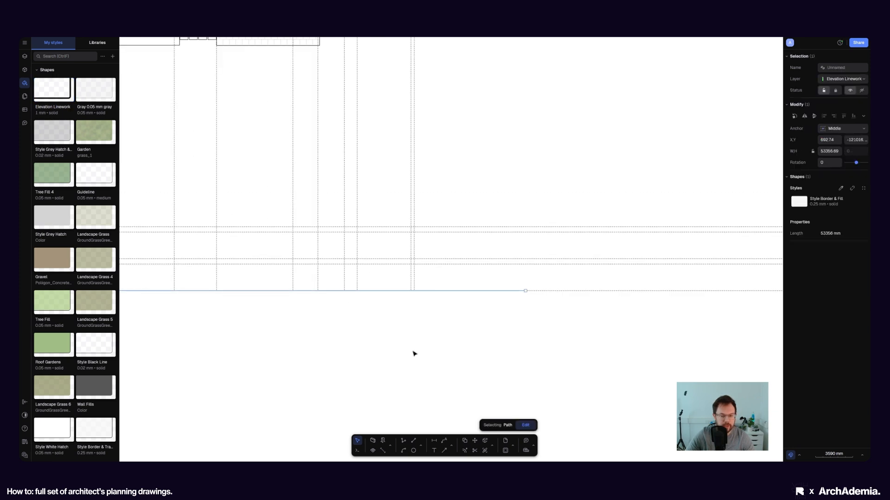
{"action": "left_click", "coordinate": [799, 203]}
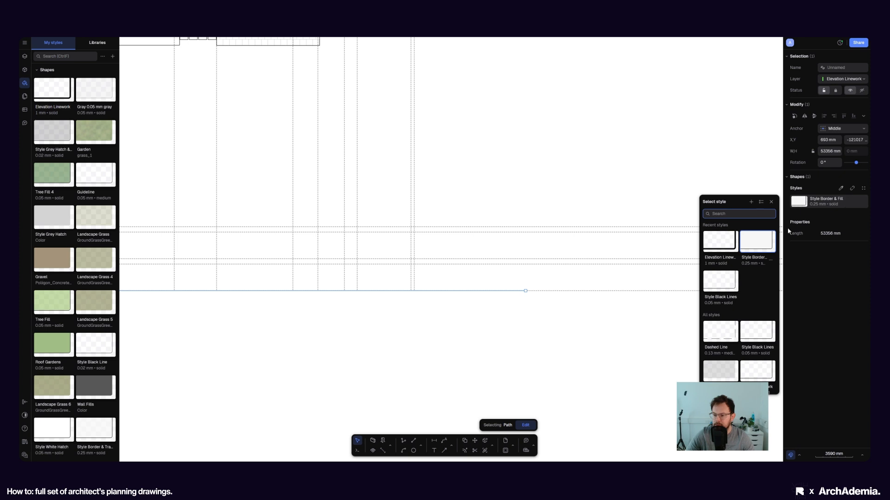
{"action": "left_click", "coordinate": [731, 245]}
{"action": "left_click", "coordinate": [532, 328]}
{"action": "scroll", "coordinate": [520, 288], "scroll_direction": "up", "scroll_amount": 10}
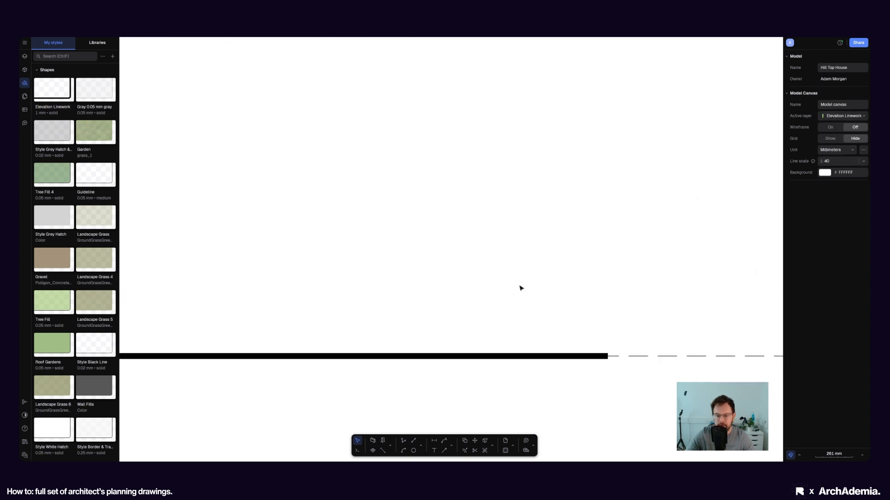
{"action": "scroll", "coordinate": [622, 318], "scroll_direction": "down", "scroll_amount": 3}
{"action": "left_click", "coordinate": [596, 338]}
{"action": "scroll", "coordinate": [672, 286], "scroll_direction": "down", "scroll_amount": 10}
{"action": "scroll", "coordinate": [672, 286], "scroll_direction": "down", "scroll_amount": 6}
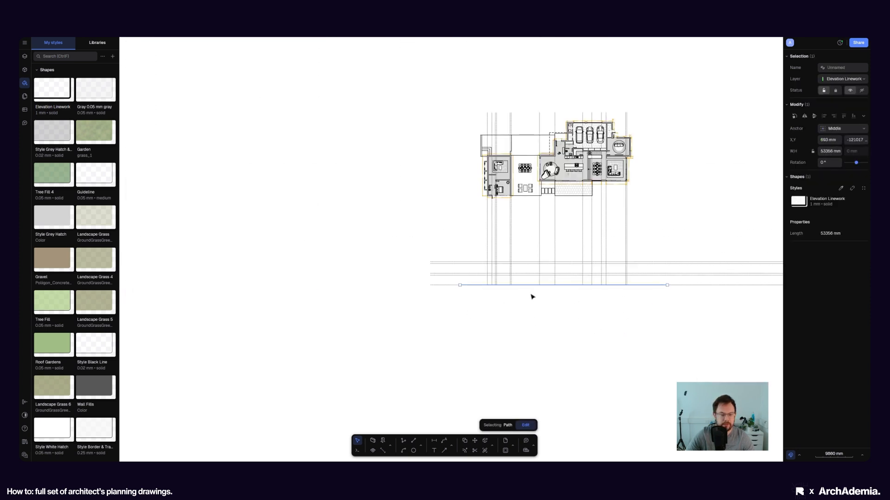
{"action": "scroll", "coordinate": [537, 284], "scroll_direction": "up", "scroll_amount": 6}
{"action": "left_click", "coordinate": [503, 331]}
Draw the left wing's three-sided outline from the ground line, about 6166 mm wide and 3000 mm high, along the outermost projected wall lines.
{"action": "middle_click_drag", "start_coordinate": [387, 297], "coordinate": [359, 317]}
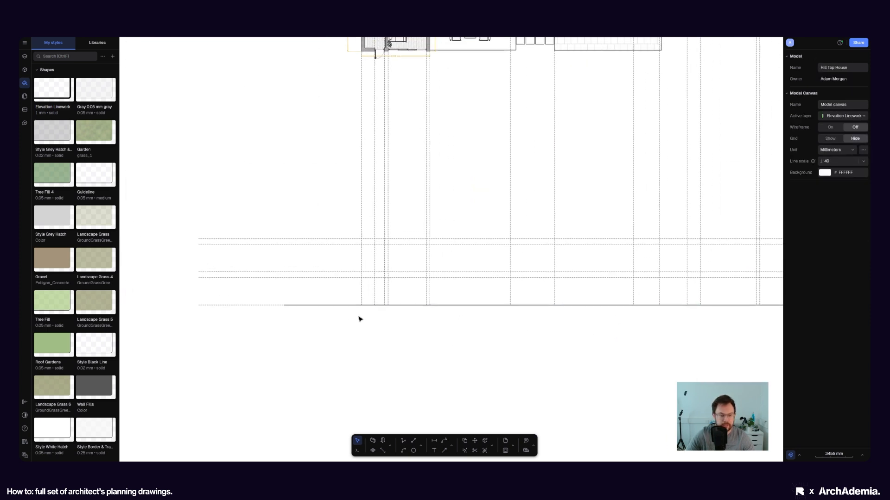
{"action": "left_click", "coordinate": [404, 440]}
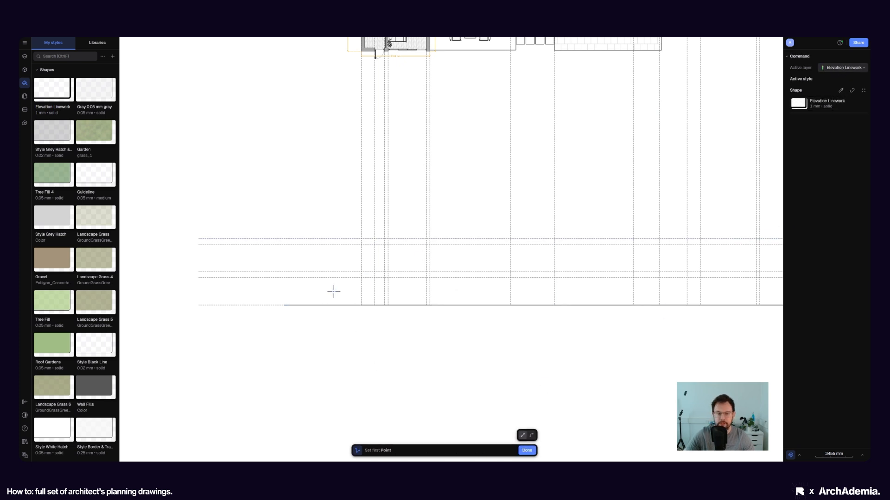
{"action": "scroll", "coordinate": [358, 320], "scroll_direction": "down", "scroll_amount": 3}
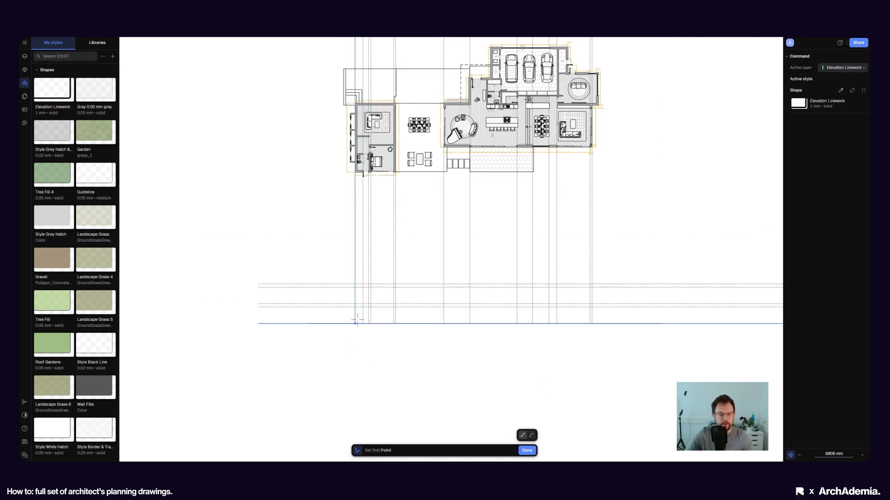
{"action": "scroll", "coordinate": [355, 318], "scroll_direction": "up", "scroll_amount": 8}
{"action": "left_click", "coordinate": [345, 337]}
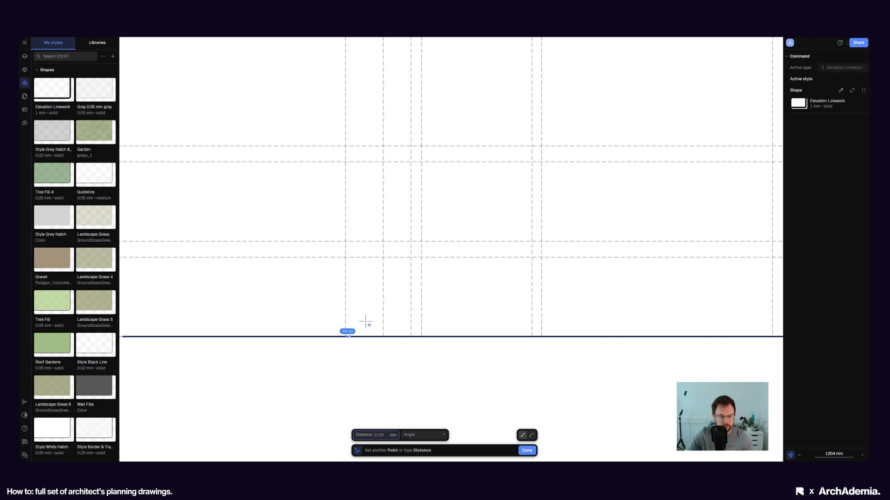
{"action": "left_click", "coordinate": [345, 241]}
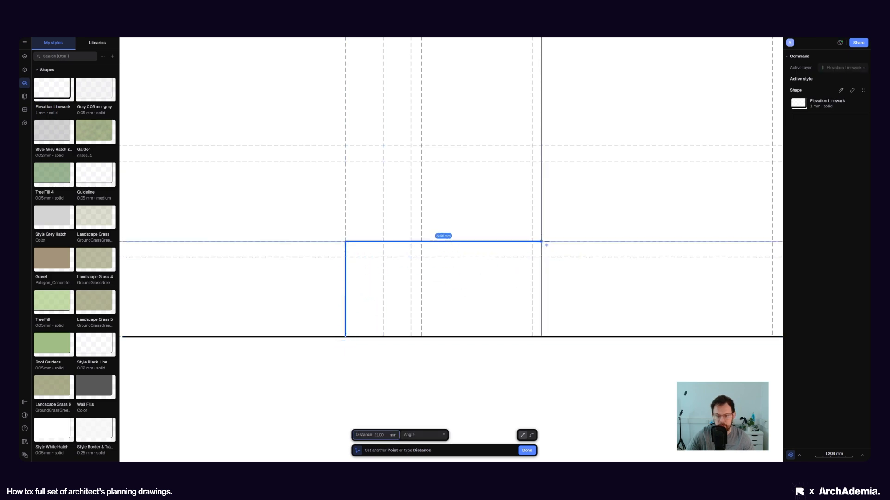
{"action": "left_click", "coordinate": [542, 242]}
{"action": "left_click", "coordinate": [541, 337]}
{"action": "key", "text": "Return"}
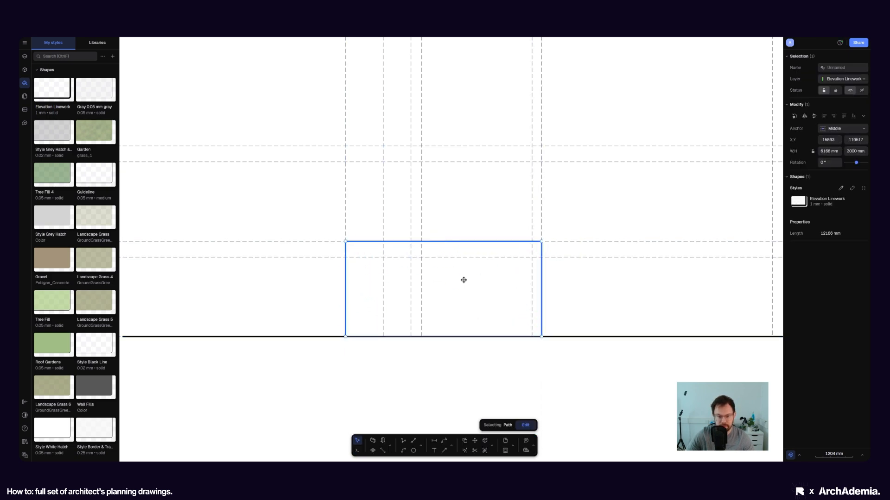
Check the exterior reference photo and draw a three-sided opening, about 4680 mm wide and 2500 mm high, inside the left wing's outline.
{"action": "middle_click_drag", "start_coordinate": [462, 279], "coordinate": [389, 312]}
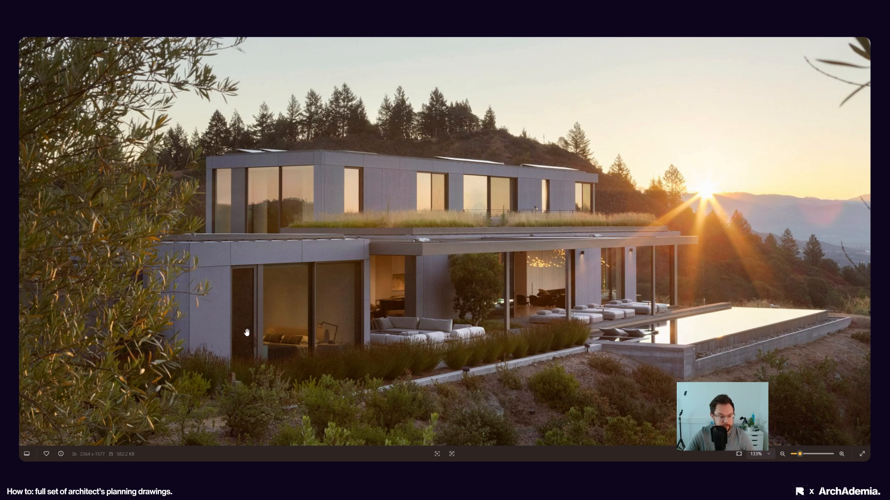
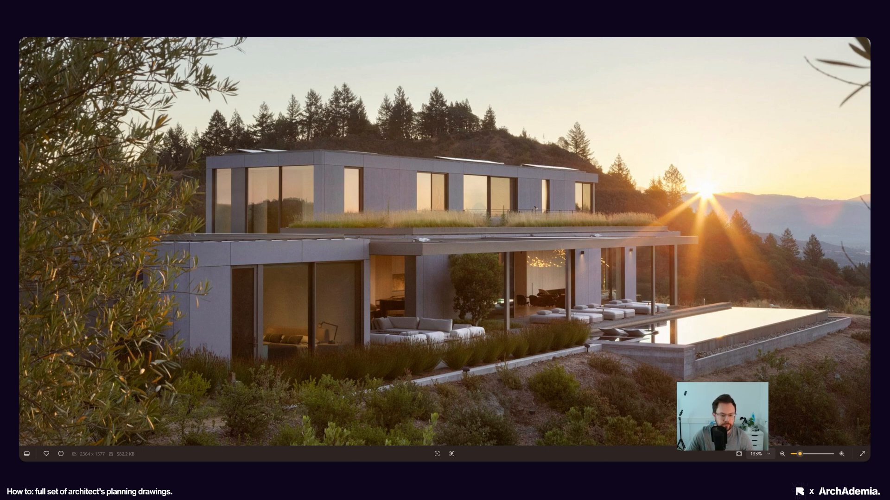
{"action": "left_click", "coordinate": [336, 444]}
{"action": "key", "text": "Escape"}
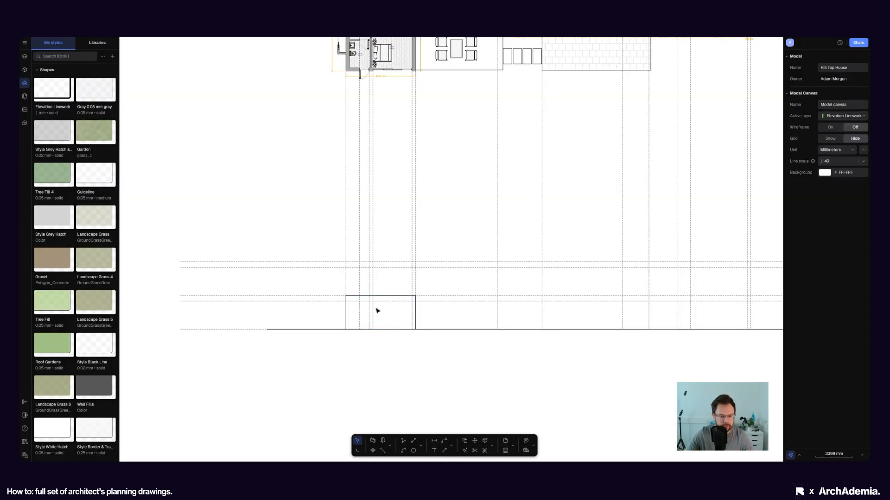
{"action": "scroll", "coordinate": [377, 310], "scroll_direction": "up", "scroll_amount": 5}
{"action": "left_click", "coordinate": [399, 441]}
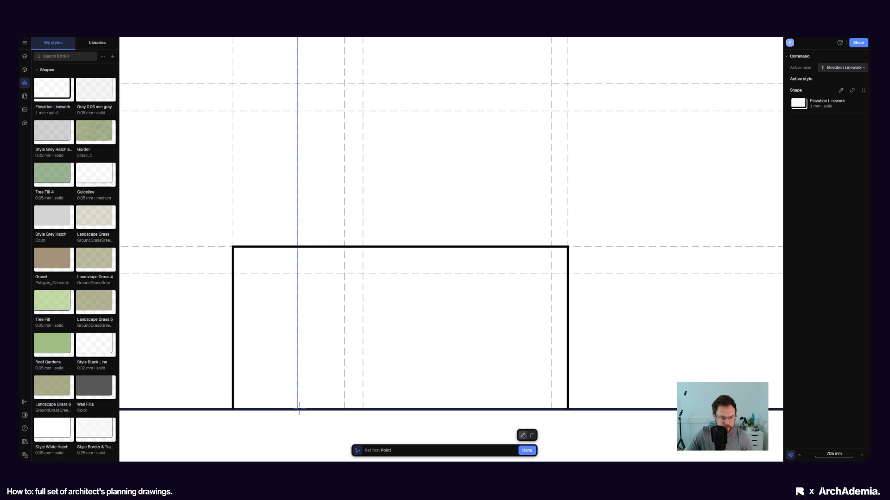
{"action": "left_click", "coordinate": [297, 409]}
{"action": "left_click", "coordinate": [297, 274]}
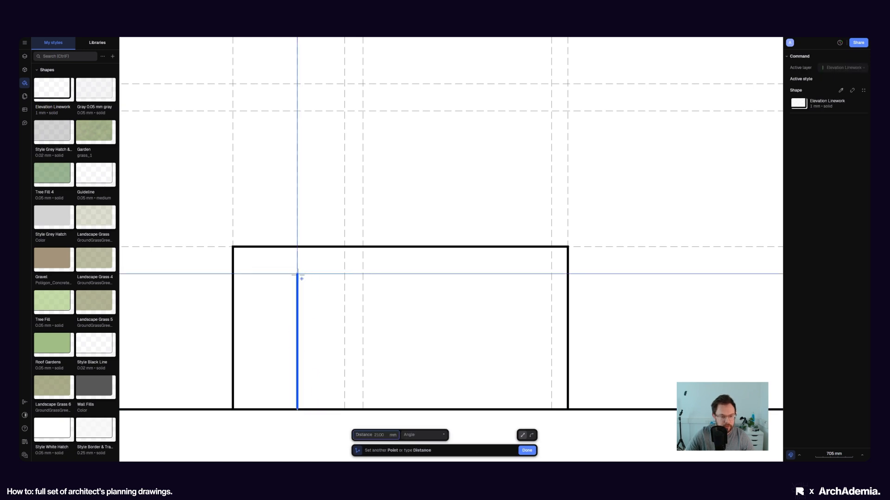
{"action": "left_click", "coordinate": [551, 275]}
{"action": "left_click", "coordinate": [552, 410]}
{"action": "key", "text": "Escape"}
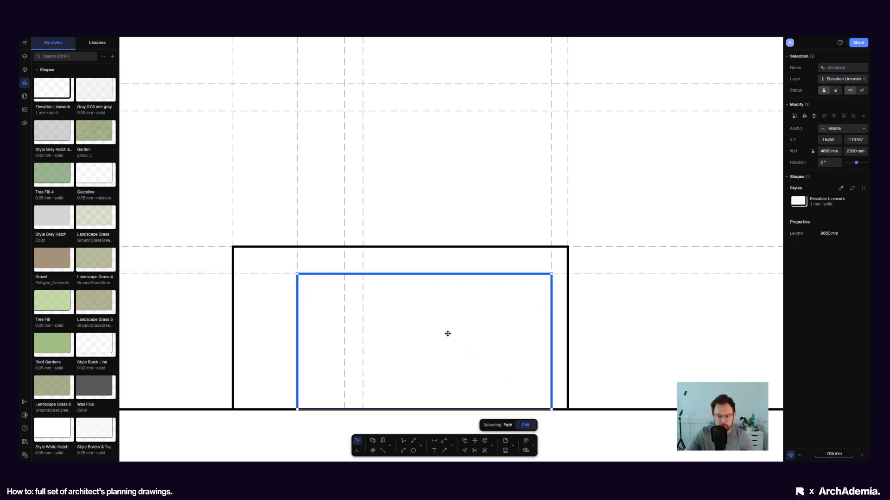
Draw two vertical lines between the opening's top edge and the ground line, following the two projected lines inside it.
{"action": "left_click", "coordinate": [402, 442]}
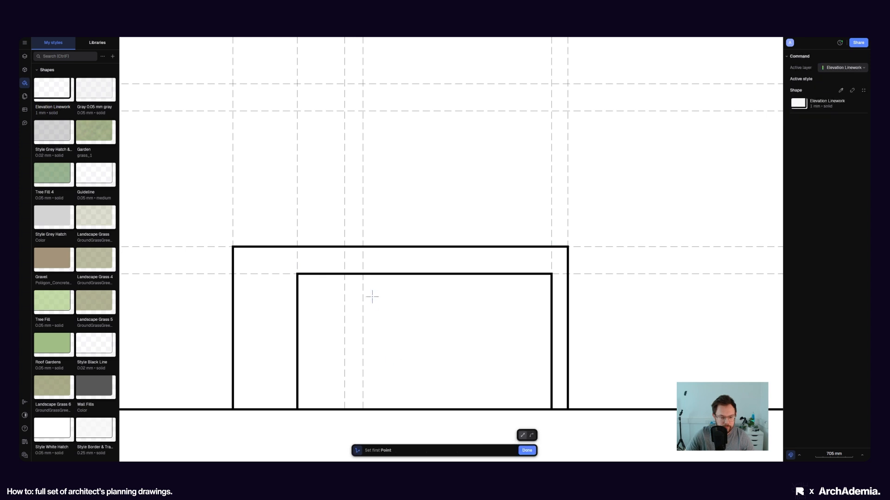
{"action": "left_click", "coordinate": [344, 274]}
{"action": "left_click", "coordinate": [345, 410]}
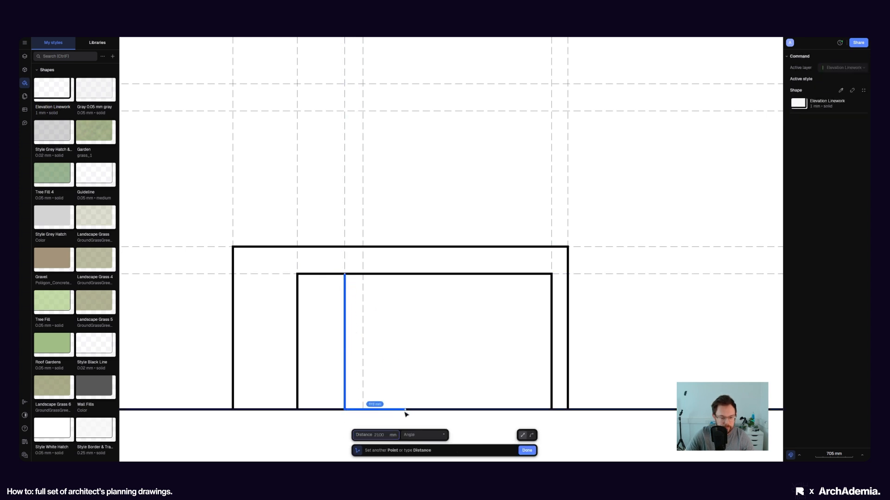
{"action": "key", "text": "Escape"}
{"action": "left_click", "coordinate": [402, 442]}
{"action": "left_click", "coordinate": [363, 410]}
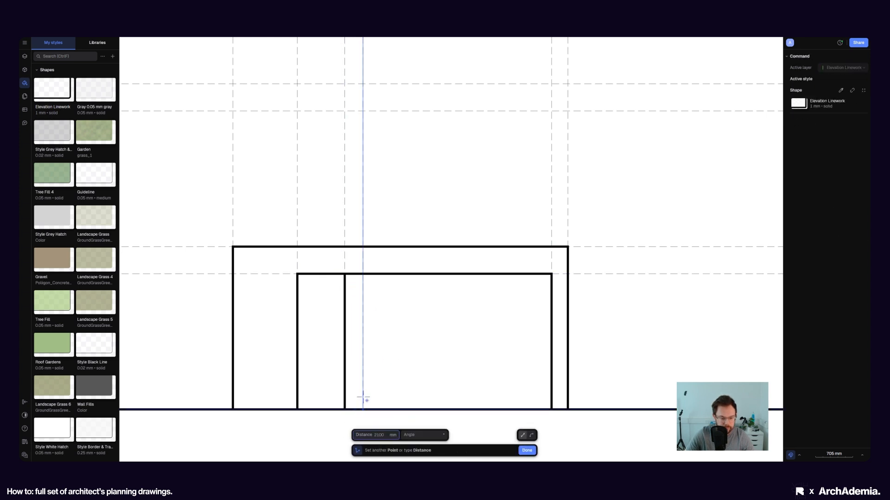
{"action": "left_click", "coordinate": [363, 274]}
{"action": "key", "text": "Escape"}
Compare the exterior reference photo with the floor plan and the elevation linework drawn so far.
{"action": "scroll", "coordinate": [296, 341], "scroll_direction": "down", "scroll_amount": 5}
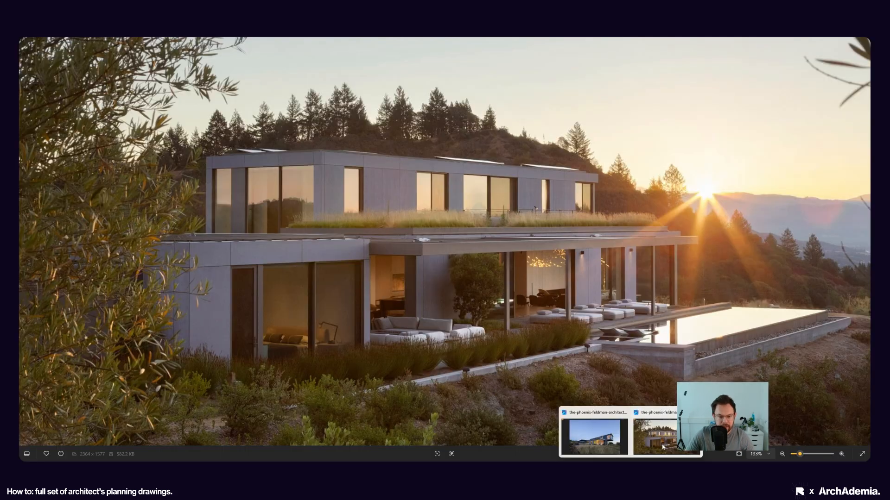
{"action": "left_click", "coordinate": [647, 453]}
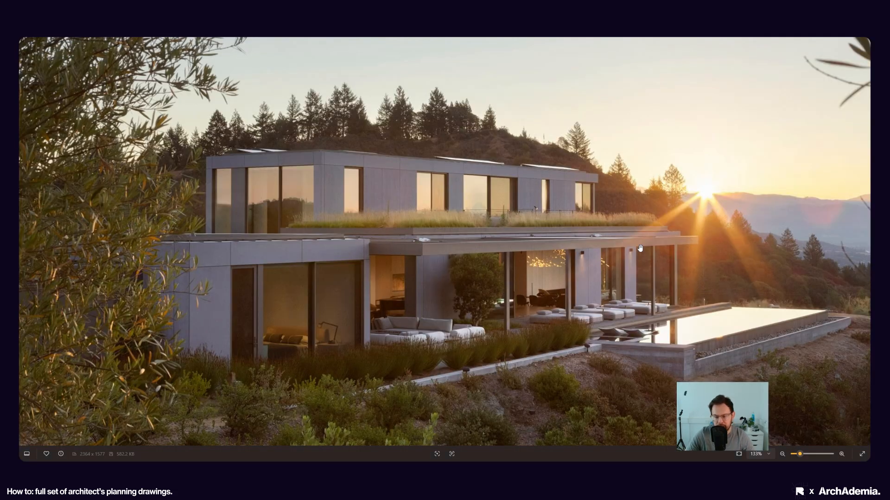
{"action": "key", "text": "alt+Tab"}
{"action": "middle_click_drag", "start_coordinate": [443, 392], "coordinate": [397, 394]}
{"action": "scroll", "coordinate": [397, 393], "scroll_direction": "down", "scroll_amount": 3}
{"action": "mouse_move", "coordinate": [607, 460]}
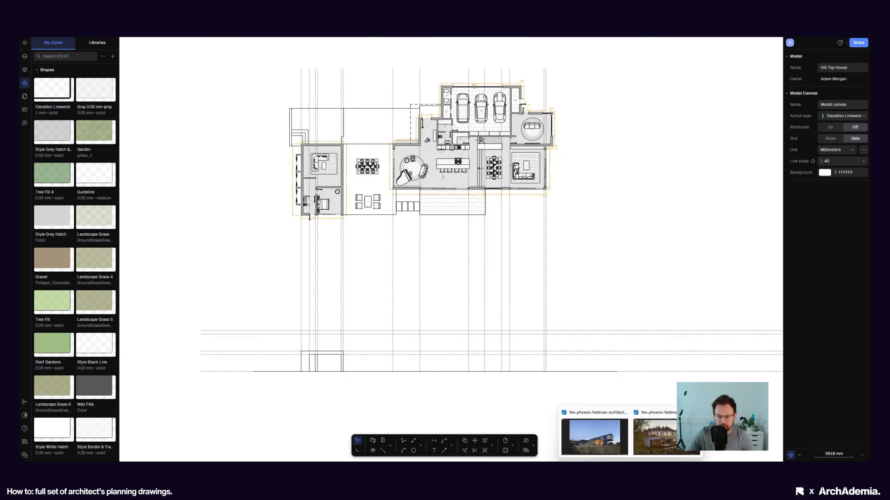
{"action": "left_click", "coordinate": [659, 451]}
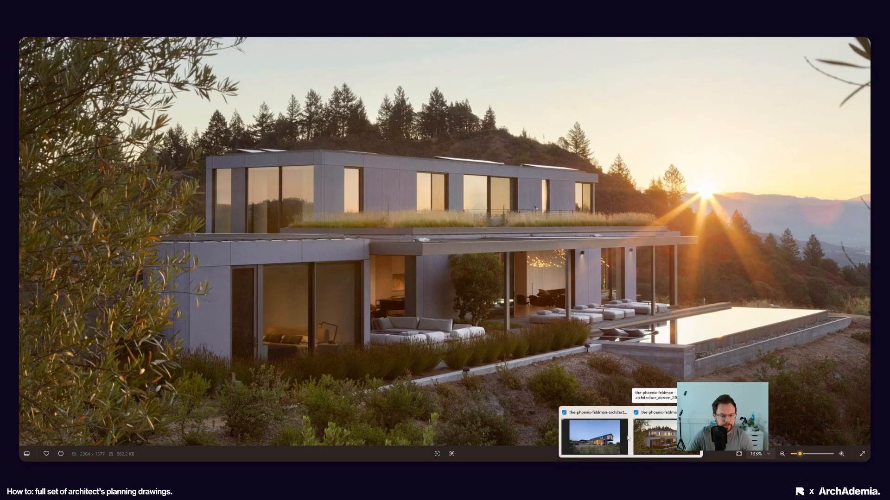
{"action": "key", "text": "alt+Tab"}
{"action": "scroll", "coordinate": [377, 387], "scroll_direction": "up", "scroll_amount": 5}
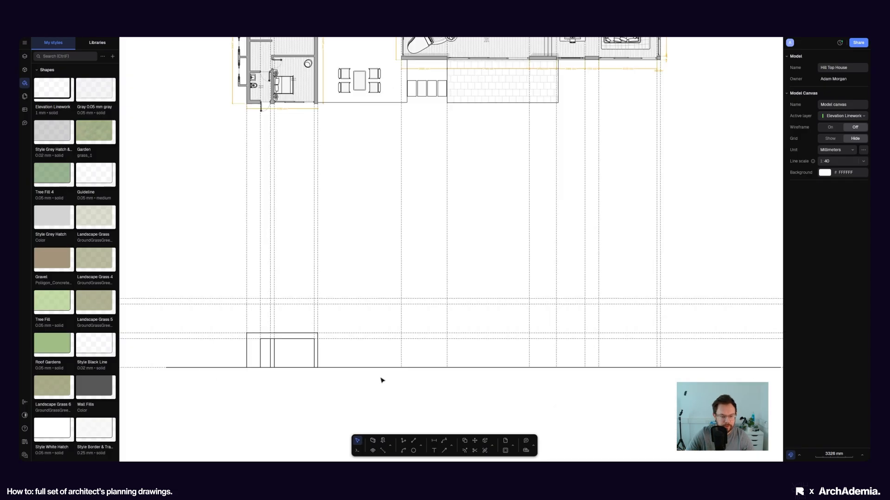
Draw a rectangle between the two lower roof level guides, from the left wing's top corner to the main block's first projected wall line.
{"action": "left_click", "coordinate": [422, 446]}
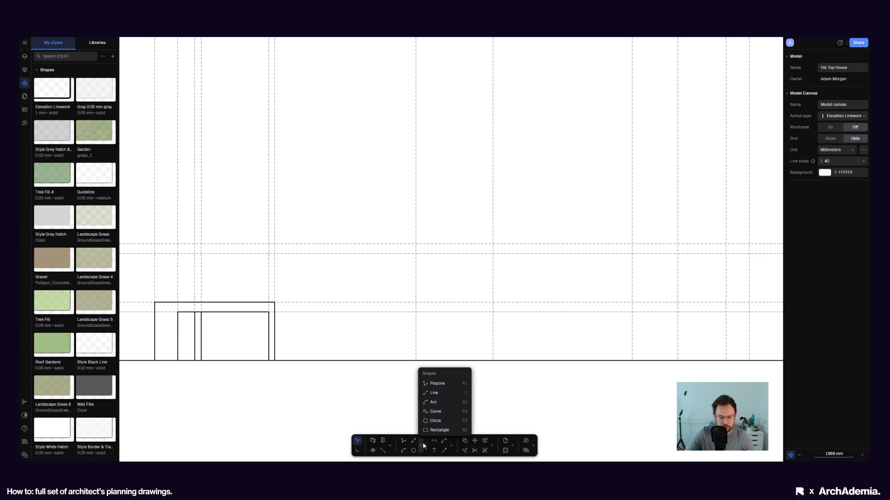
{"action": "left_click", "coordinate": [438, 430]}
{"action": "scroll", "coordinate": [311, 362], "scroll_direction": "down", "scroll_amount": 6}
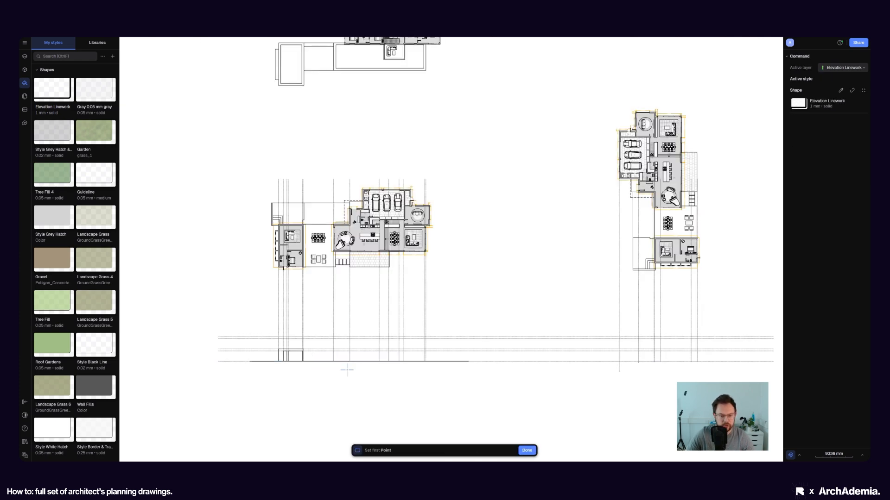
{"action": "scroll", "coordinate": [324, 331], "scroll_direction": "up", "scroll_amount": 2}
{"action": "scroll", "coordinate": [314, 361], "scroll_direction": "up", "scroll_amount": 4}
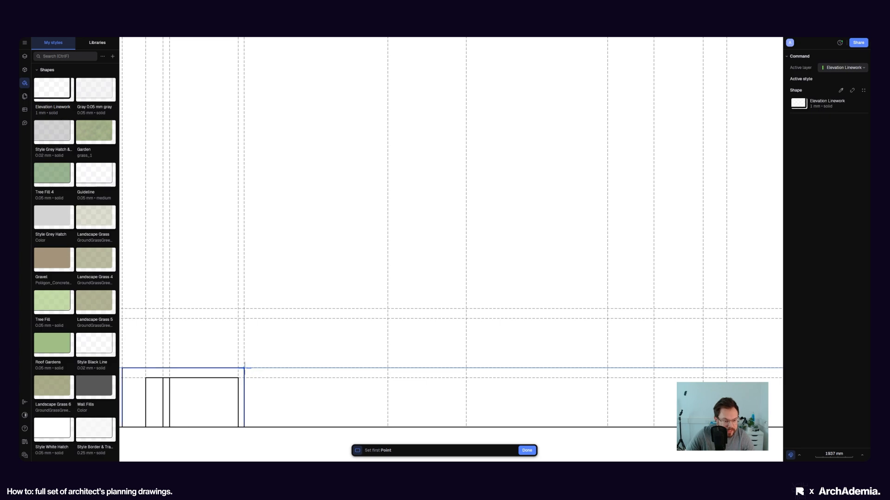
{"action": "left_click", "coordinate": [239, 369]}
{"action": "left_click", "coordinate": [388, 378]}
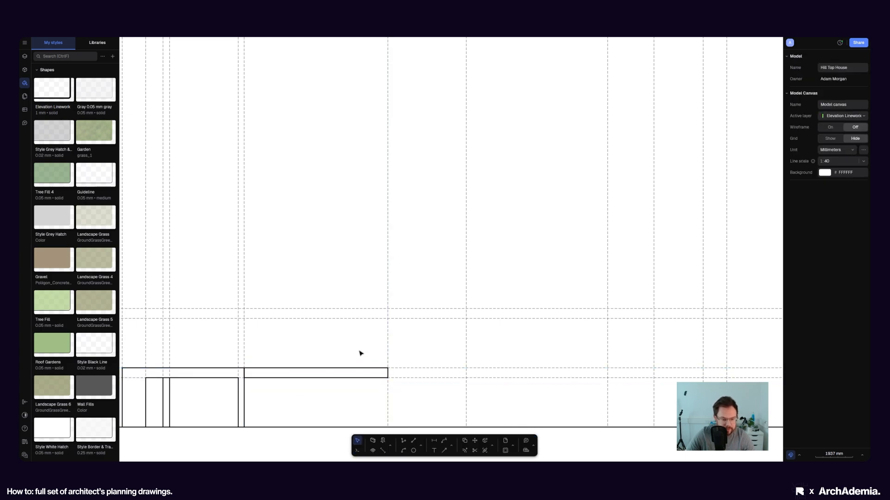
Draw the main block's three-sided outline, about 22484 mm wide and 2945 mm high, from the link roof to the outermost projected wall line.
{"action": "scroll", "coordinate": [312, 361], "scroll_direction": "down", "scroll_amount": 5}
{"action": "scroll", "coordinate": [309, 193], "scroll_direction": "up", "scroll_amount": 3}
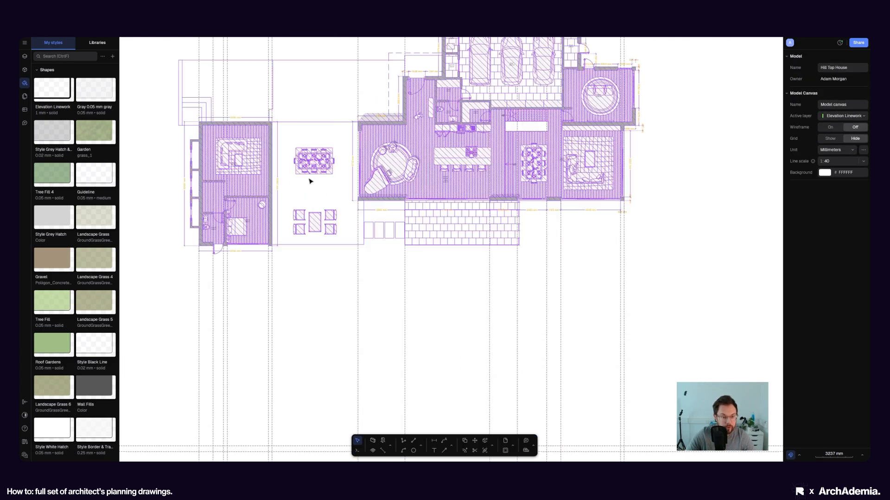
{"action": "scroll", "coordinate": [307, 271], "scroll_direction": "down", "scroll_amount": 3}
{"action": "scroll", "coordinate": [314, 362], "scroll_direction": "up", "scroll_amount": 3}
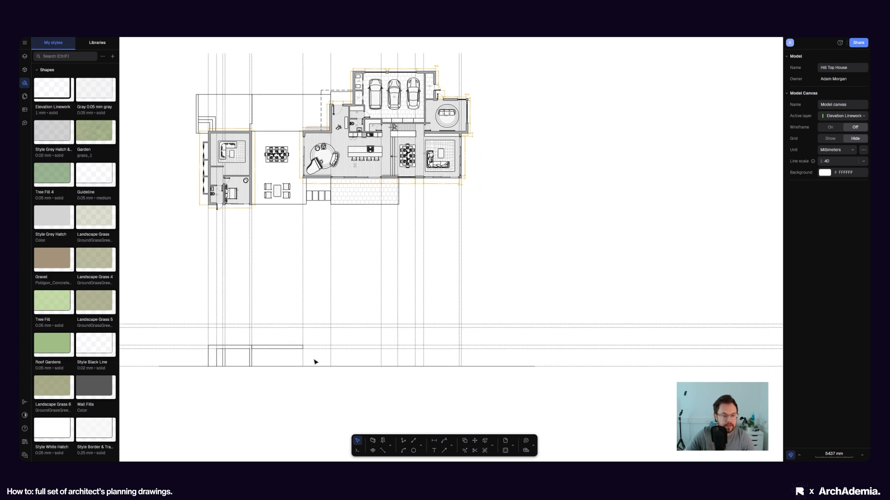
{"action": "left_click", "coordinate": [408, 442]}
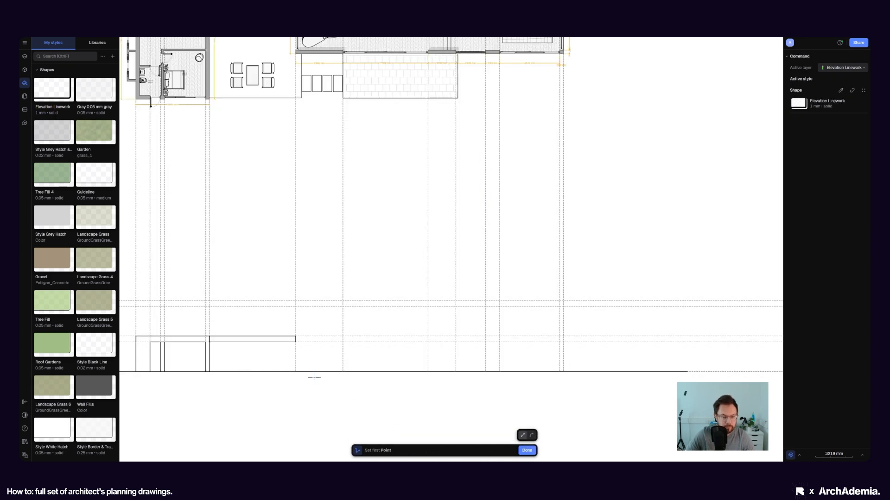
{"action": "left_click", "coordinate": [295, 336]}
{"action": "scroll", "coordinate": [340, 380], "scroll_direction": "down", "scroll_amount": 3}
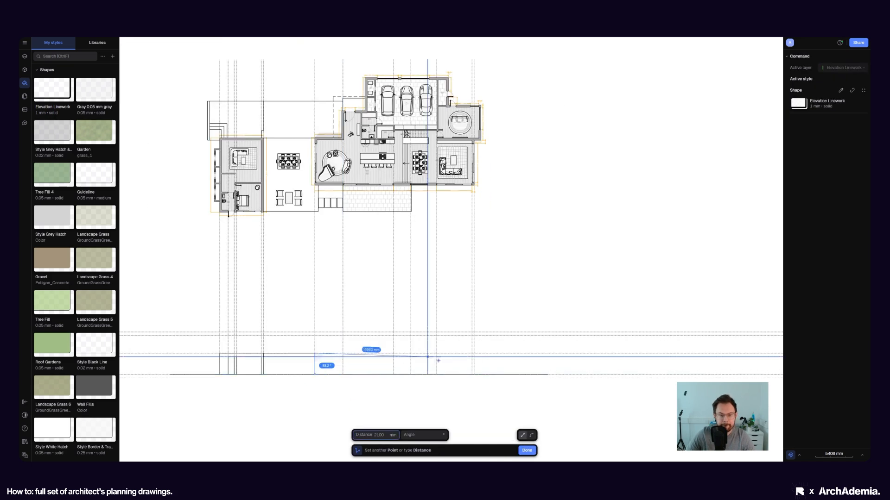
{"action": "scroll", "coordinate": [477, 357], "scroll_direction": "up", "scroll_amount": 4}
{"action": "left_click", "coordinate": [471, 346]}
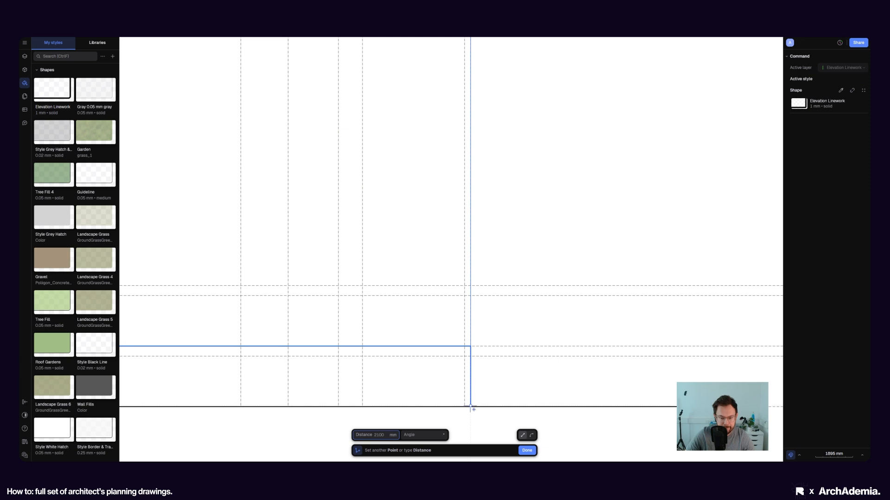
{"action": "left_click", "coordinate": [470, 407]}
{"action": "key", "text": "Return"}
Extend the lower end of the main block's far wall line to the ground line, making the outline 3000 mm high.
{"action": "scroll", "coordinate": [469, 412], "scroll_direction": "up", "scroll_amount": 5}
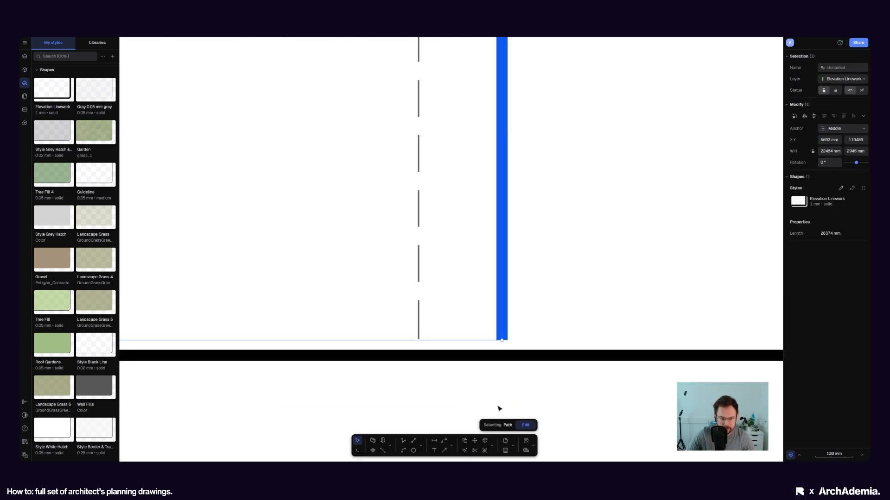
{"action": "left_click", "coordinate": [526, 425]}
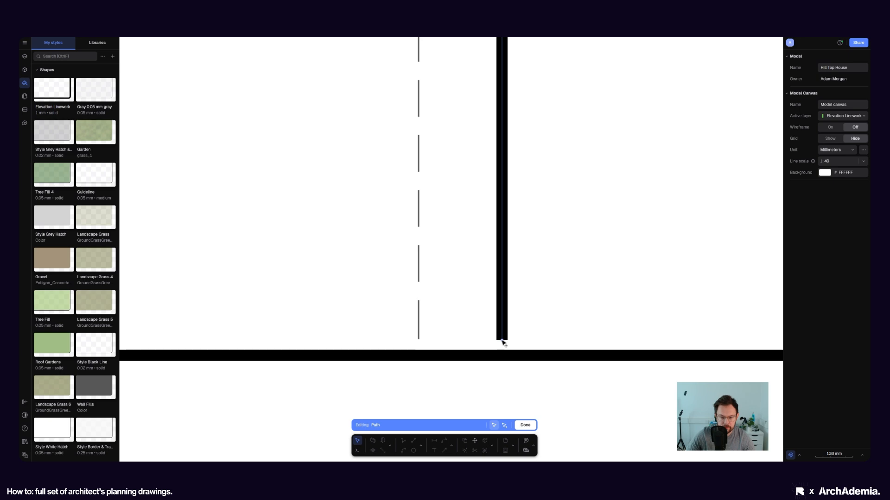
{"action": "left_click_drag", "start_coordinate": [503, 349], "coordinate": [502, 357]}
{"action": "left_click", "coordinate": [525, 425]}
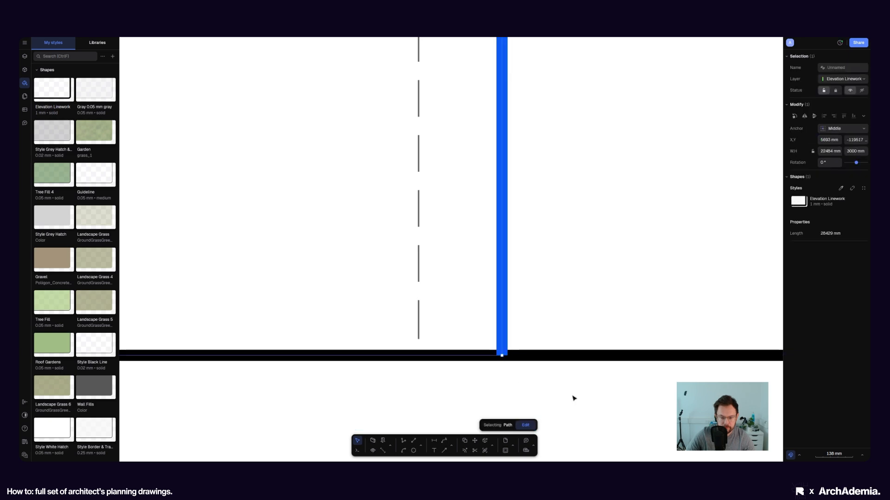
{"action": "scroll", "coordinate": [564, 399], "scroll_direction": "down", "scroll_amount": 5}
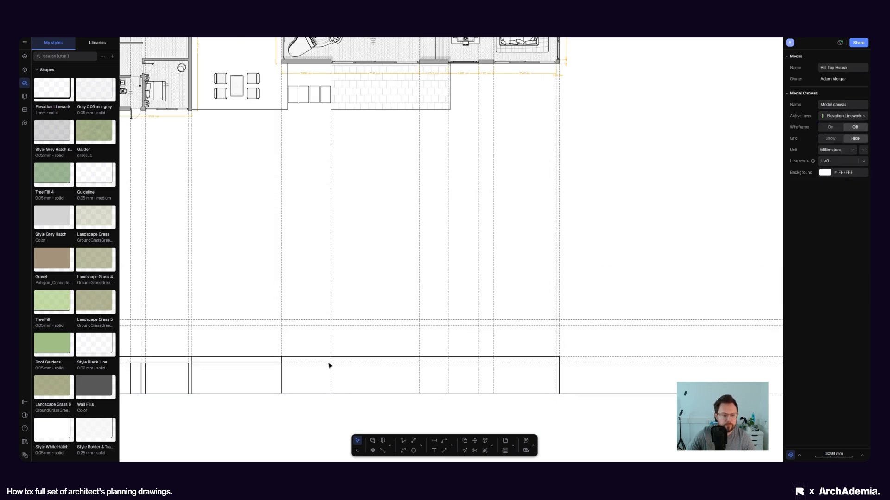
Draw the near side and top edge of an opening inside the main block, about 7149 mm wide and 2445 mm high, along the projected lines.
{"action": "scroll", "coordinate": [328, 366], "scroll_direction": "down", "scroll_amount": 5}
{"action": "scroll", "coordinate": [353, 284], "scroll_direction": "up", "scroll_amount": 3}
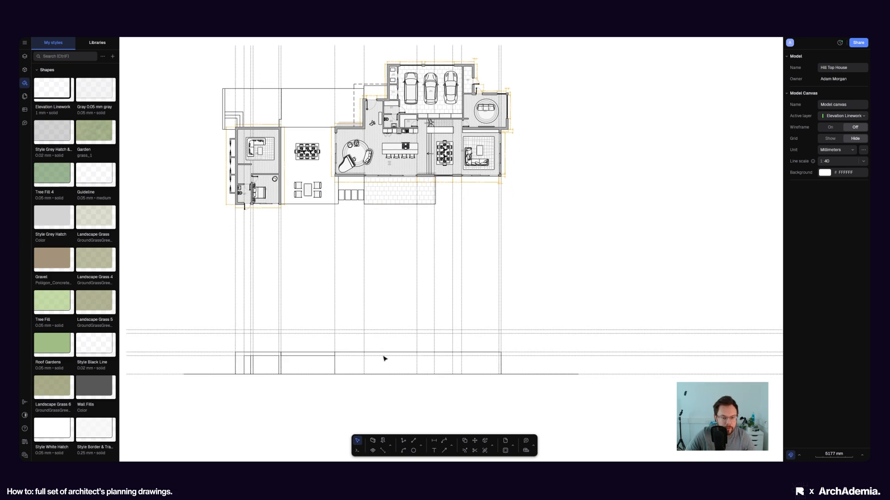
{"action": "scroll", "coordinate": [402, 359], "scroll_direction": "up", "scroll_amount": 4}
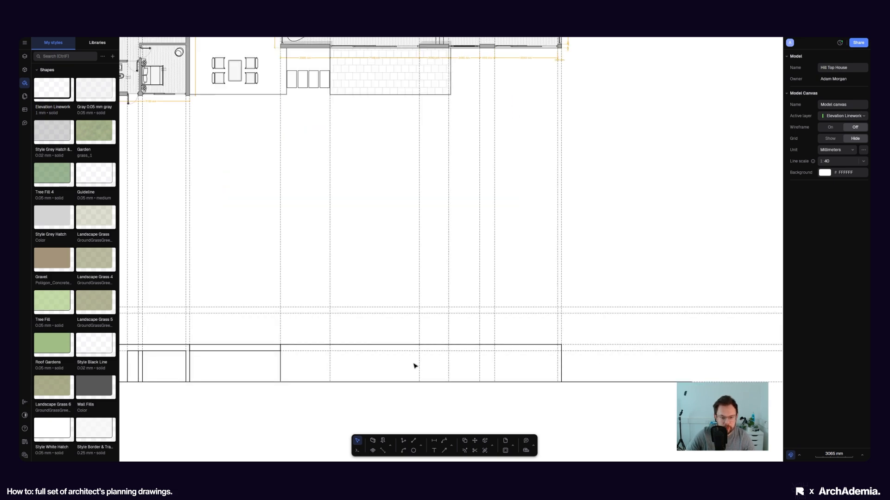
{"action": "left_click", "coordinate": [413, 443]}
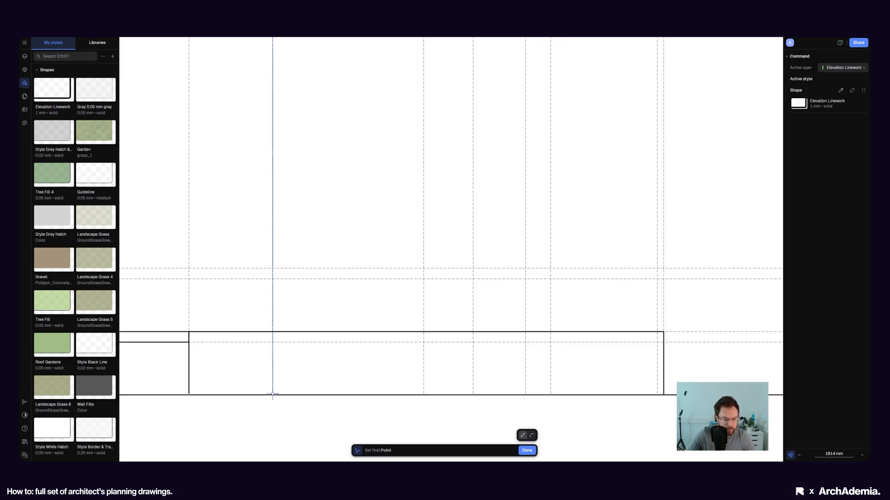
{"action": "left_click", "coordinate": [273, 343]}
{"action": "left_click", "coordinate": [423, 342]}
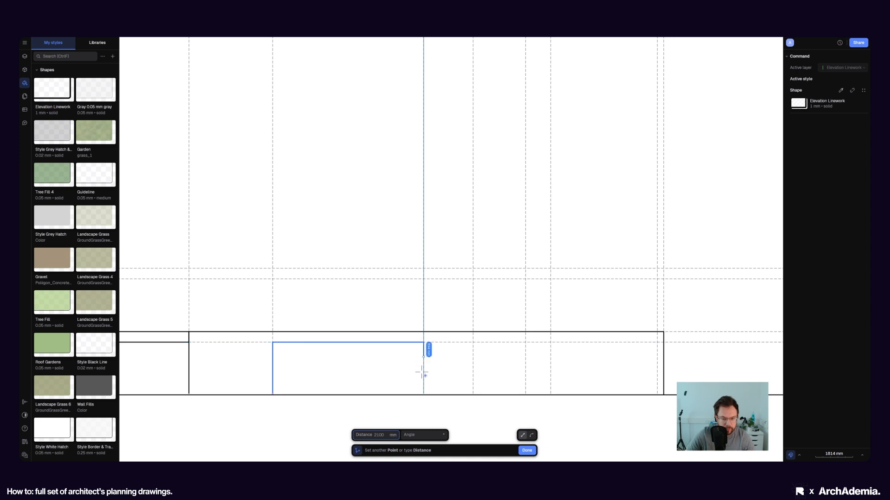
{"action": "scroll", "coordinate": [425, 398], "scroll_direction": "up", "scroll_amount": 8}
{"action": "key", "text": "Escape"}
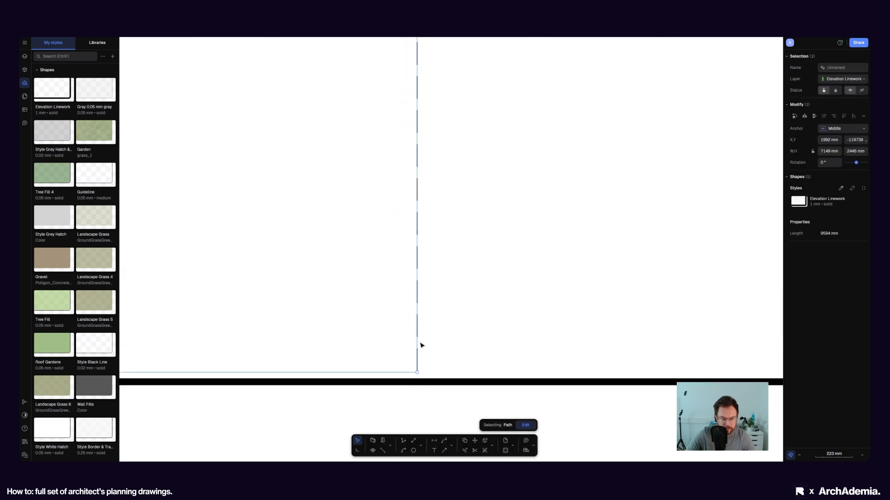
{"action": "key", "text": "Escape"}
Extend the lower end of the main block's wall line beside the link roof down to the ground line.
{"action": "scroll", "coordinate": [406, 325], "scroll_direction": "down", "scroll_amount": 8}
{"action": "left_click", "coordinate": [405, 325]}
{"action": "scroll", "coordinate": [406, 327], "scroll_direction": "down", "scroll_amount": 4}
{"action": "left_click_drag", "start_coordinate": [405, 328], "coordinate": [481, 335]}
{"action": "scroll", "coordinate": [481, 331], "scroll_direction": "up", "scroll_amount": 4}
{"action": "left_click", "coordinate": [437, 332]}
{"action": "scroll", "coordinate": [436, 327], "scroll_direction": "up", "scroll_amount": 8}
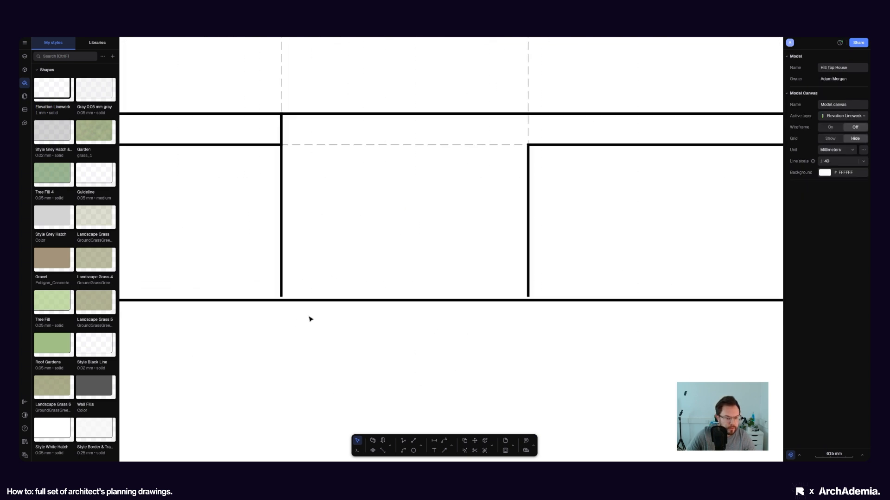
{"action": "left_click", "coordinate": [525, 425]}
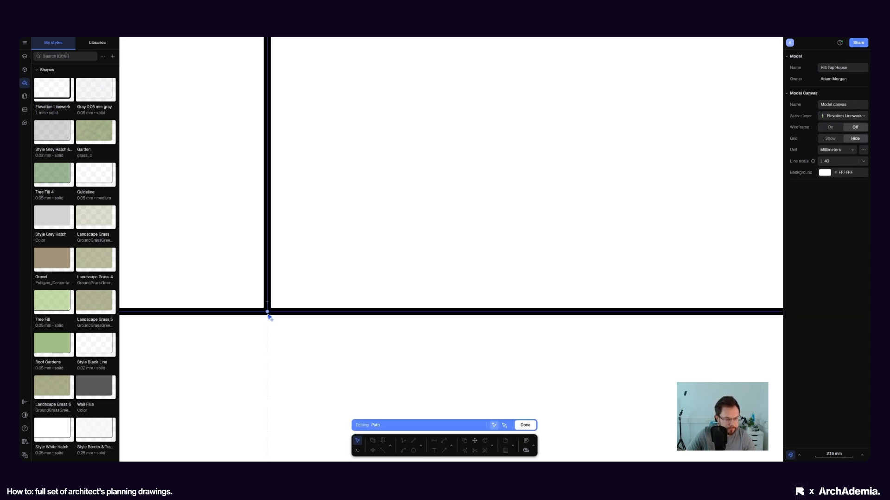
Snap the lower left end point of the main building outline onto the centre of the ground line.
{"action": "left_click", "coordinate": [268, 314]}
{"action": "scroll", "coordinate": [354, 345], "scroll_direction": "down", "scroll_amount": 5}
{"action": "scroll", "coordinate": [218, 339], "scroll_direction": "up", "scroll_amount": 7}
{"action": "scroll", "coordinate": [413, 332], "scroll_direction": "down", "scroll_amount": 5}
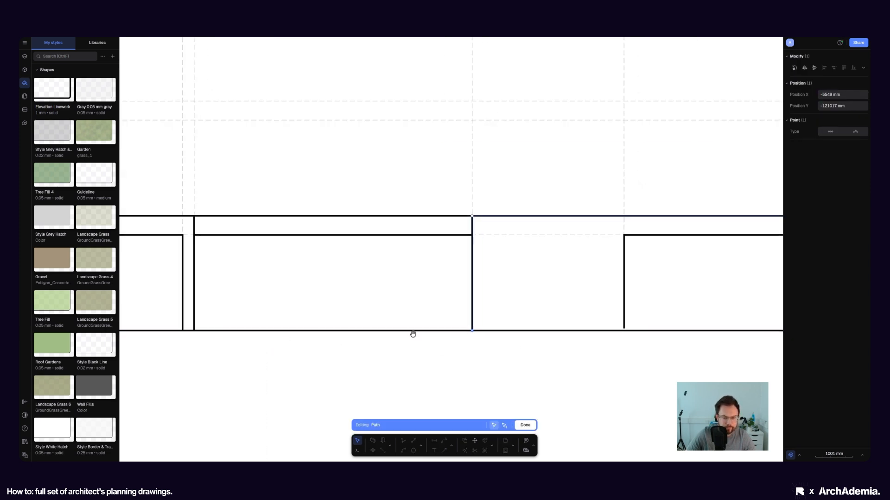
Extend the left side of the wide opening's outline down to the ground line and finish editing the paths.
{"action": "scroll", "coordinate": [488, 332], "scroll_direction": "up", "scroll_amount": 4}
{"action": "left_click", "coordinate": [447, 311]}
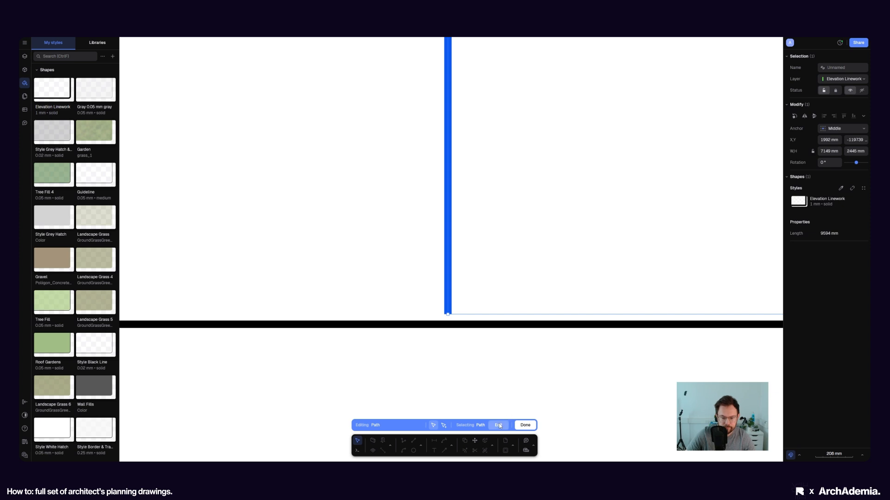
{"action": "left_click", "coordinate": [498, 425]}
{"action": "left_click", "coordinate": [448, 321]}
{"action": "scroll", "coordinate": [306, 351], "scroll_direction": "down", "scroll_amount": 5}
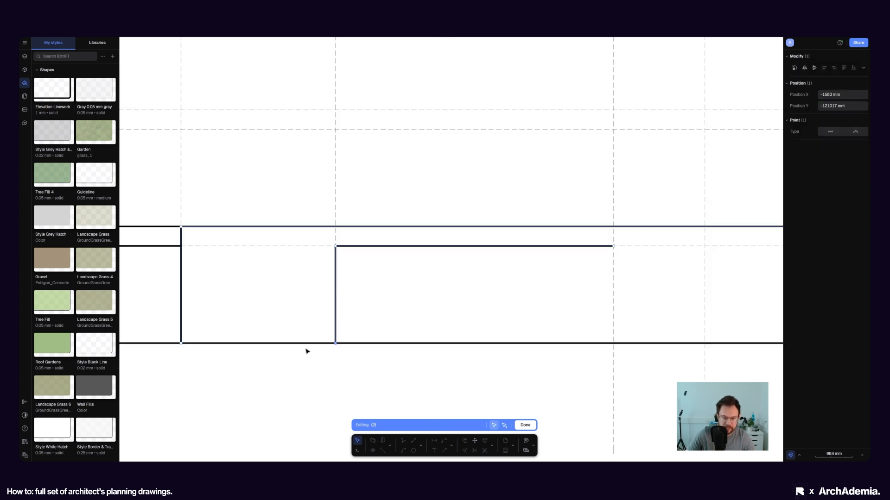
{"action": "left_click", "coordinate": [500, 318]}
{"action": "scroll", "coordinate": [525, 271], "scroll_direction": "down", "scroll_amount": 7}
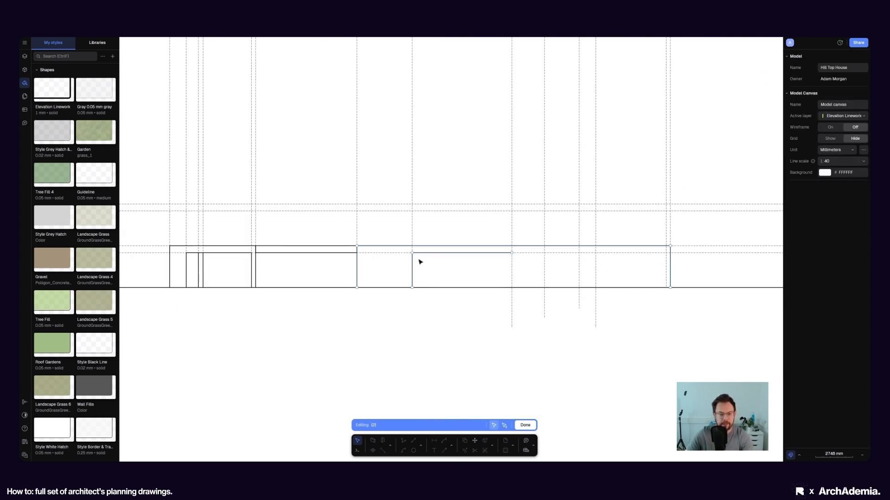
{"action": "left_click", "coordinate": [413, 264]}
{"action": "left_click", "coordinate": [458, 263]}
{"action": "scroll", "coordinate": [449, 263], "scroll_direction": "up", "scroll_amount": 2}
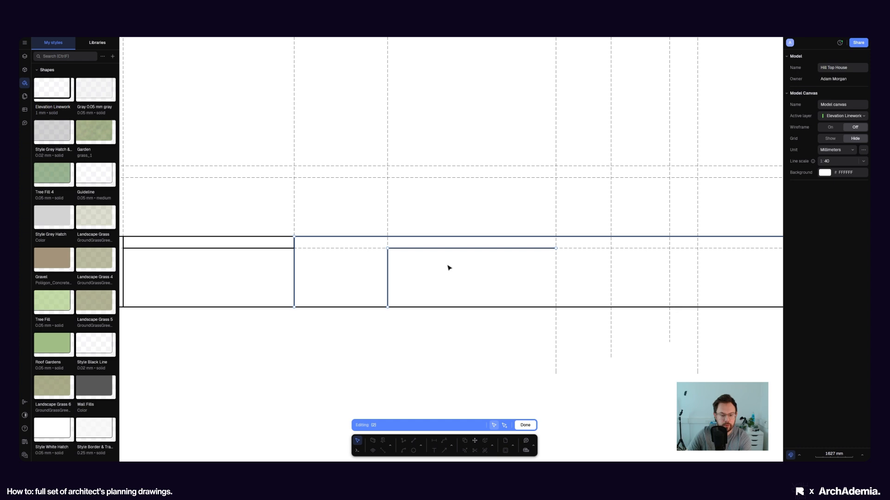
{"action": "left_click", "coordinate": [525, 425]}
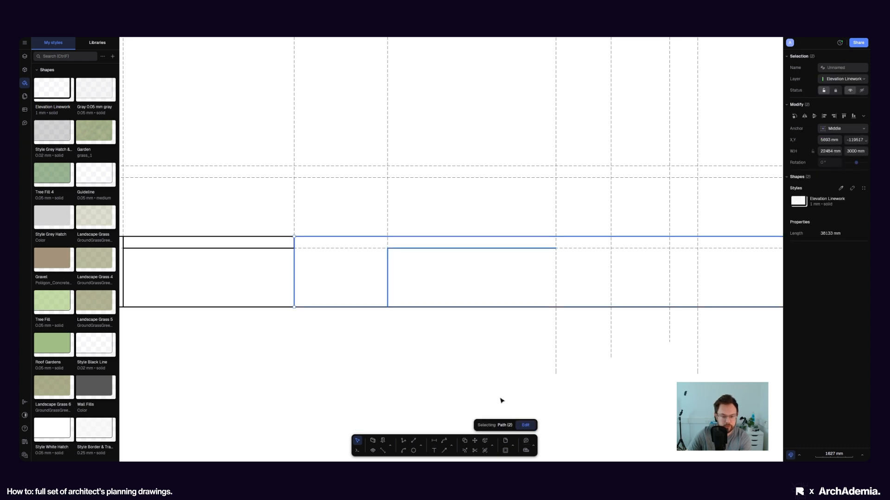
Draw the wide opening's polyline from the ground line up to the lower head guide, across to the next vertical guide and back down.
{"action": "scroll", "coordinate": [371, 349], "scroll_direction": "down", "scroll_amount": 5}
{"action": "left_click", "coordinate": [394, 361]}
{"action": "scroll", "coordinate": [392, 321], "scroll_direction": "up", "scroll_amount": 4}
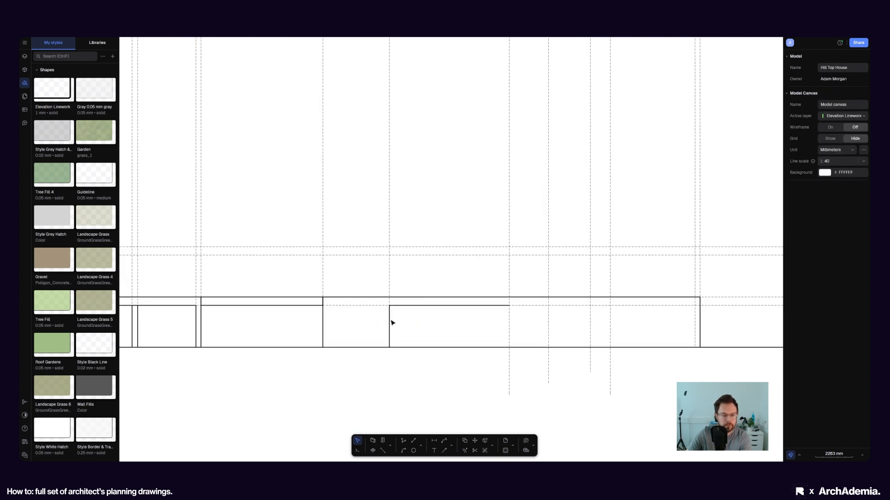
{"action": "left_click", "coordinate": [403, 441]}
{"action": "left_click", "coordinate": [389, 347]}
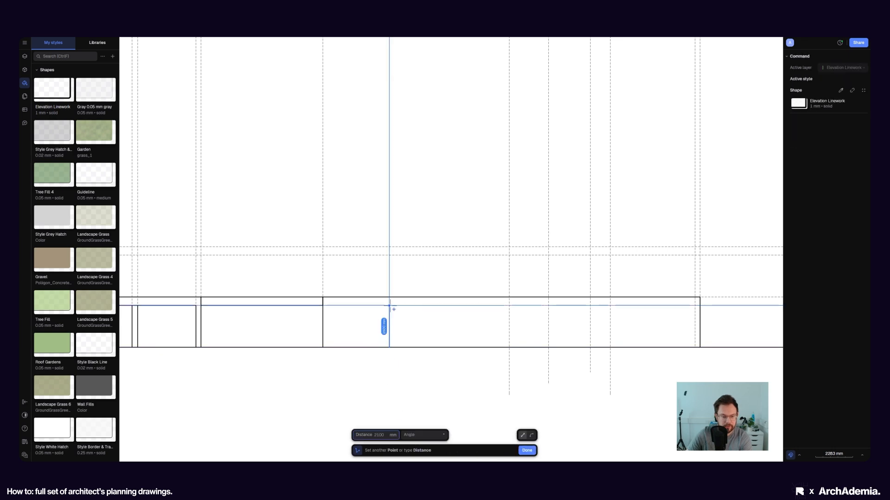
{"action": "left_click", "coordinate": [389, 306]}
{"action": "left_click", "coordinate": [510, 306]}
{"action": "left_click", "coordinate": [509, 347]}
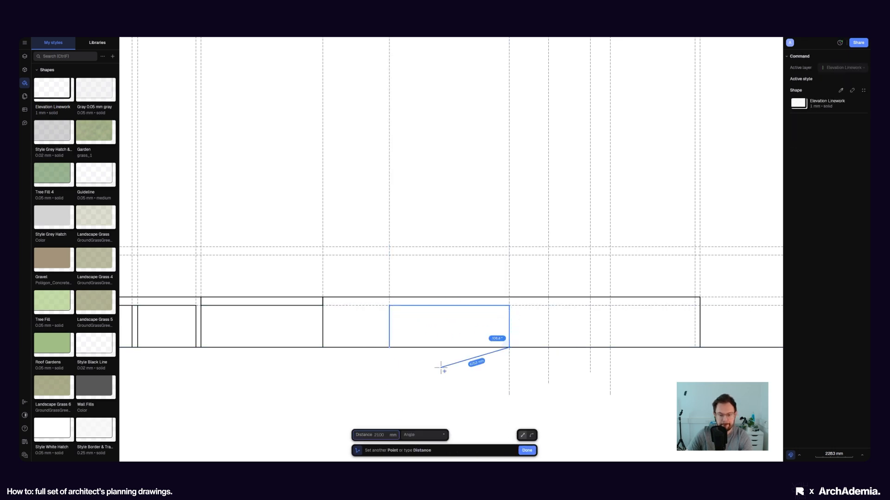
{"action": "scroll", "coordinate": [440, 368], "scroll_direction": "down", "scroll_amount": 5}
{"action": "scroll", "coordinate": [455, 205], "scroll_direction": "up", "scroll_amount": 5}
{"action": "scroll", "coordinate": [350, 200], "scroll_direction": "down", "scroll_amount": 3}
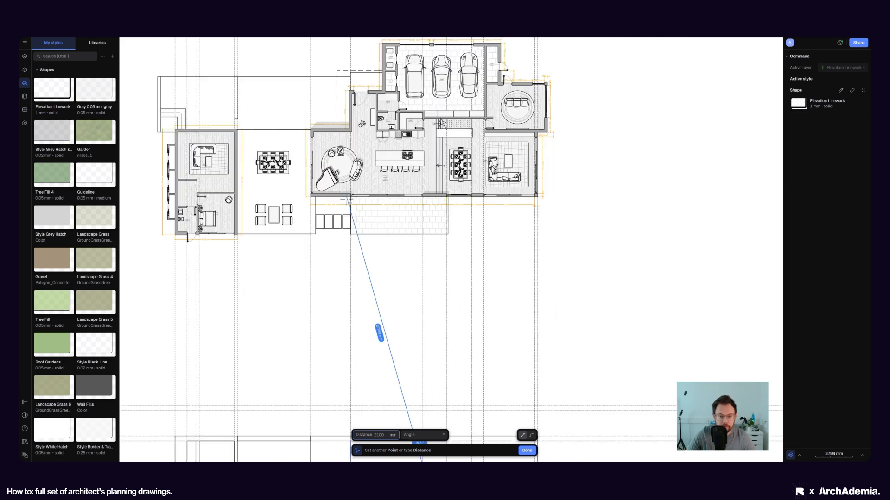
{"action": "key", "text": "Escape"}
Draw a narrower opening about 2485 mm wide and 2500 mm high between the next two vertical guides, standing on the ground line.
{"action": "scroll", "coordinate": [395, 382], "scroll_direction": "up", "scroll_amount": 4}
{"action": "scroll", "coordinate": [428, 426], "scroll_direction": "up", "scroll_amount": 4}
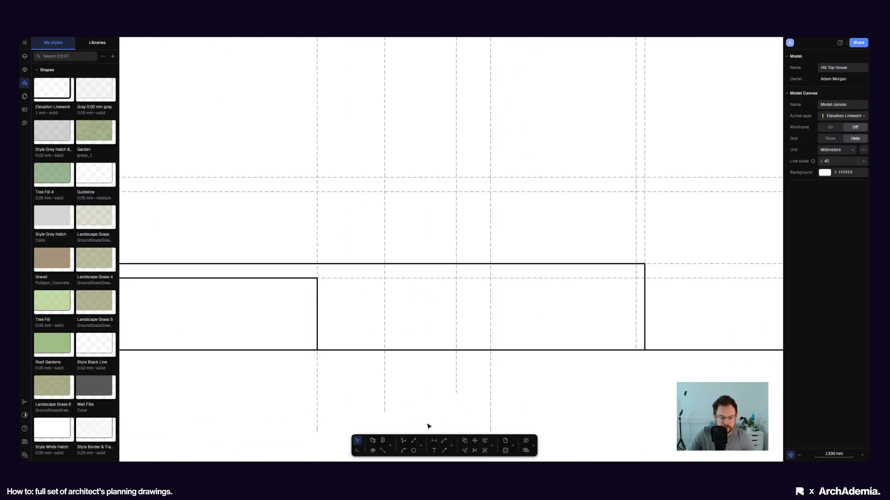
{"action": "left_click", "coordinate": [406, 443]}
{"action": "left_click", "coordinate": [384, 350]}
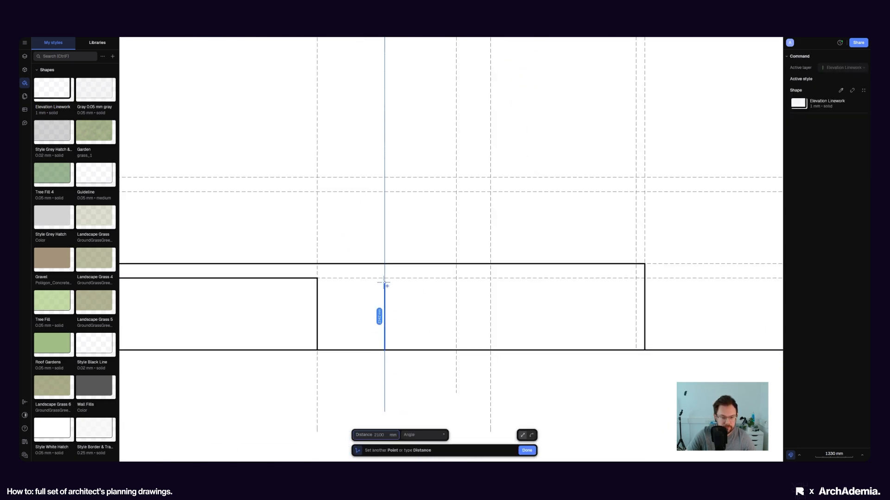
{"action": "left_click", "coordinate": [385, 278]}
{"action": "left_click", "coordinate": [456, 278]}
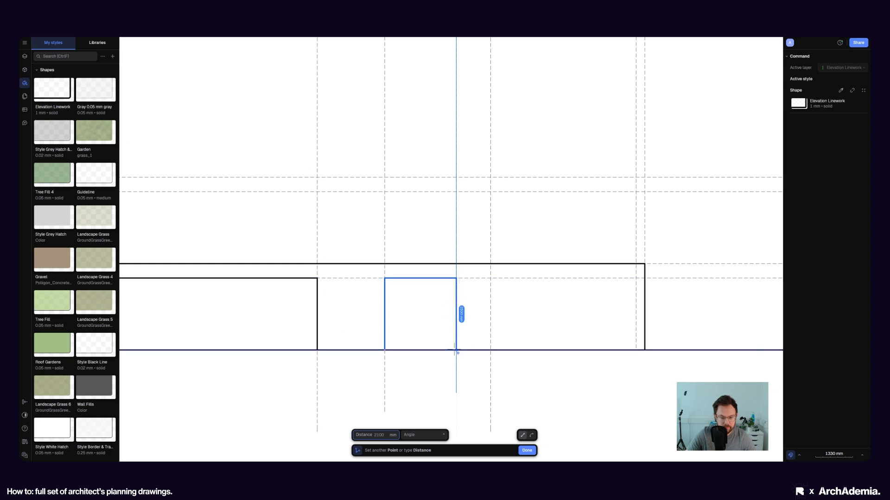
{"action": "left_click", "coordinate": [456, 350]}
{"action": "key", "text": "Escape"}
{"action": "scroll", "coordinate": [420, 368], "scroll_direction": "down", "scroll_amount": 5}
{"action": "scroll", "coordinate": [416, 360], "scroll_direction": "up", "scroll_amount": 5}
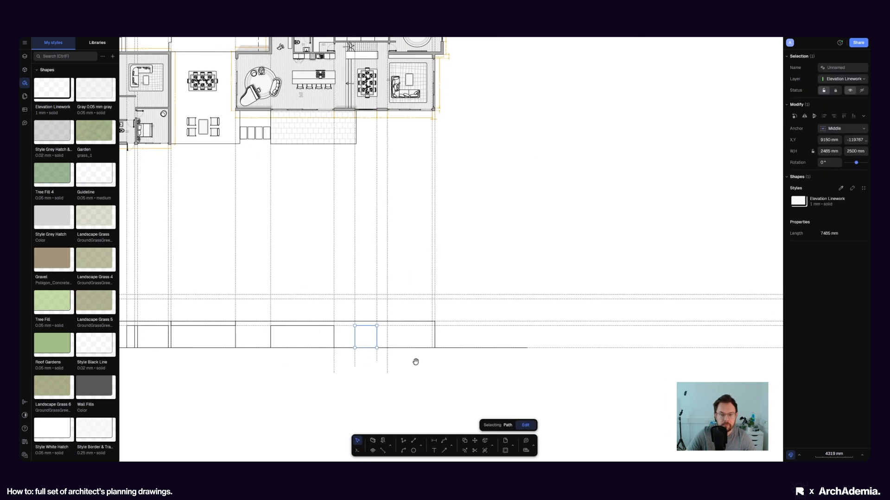
{"action": "key", "text": "Escape"}
Draw the last opening of the front elevation, from the ground line to the head guide, ending at the guide just inside the outer wall.
{"action": "left_click", "coordinate": [406, 443]}
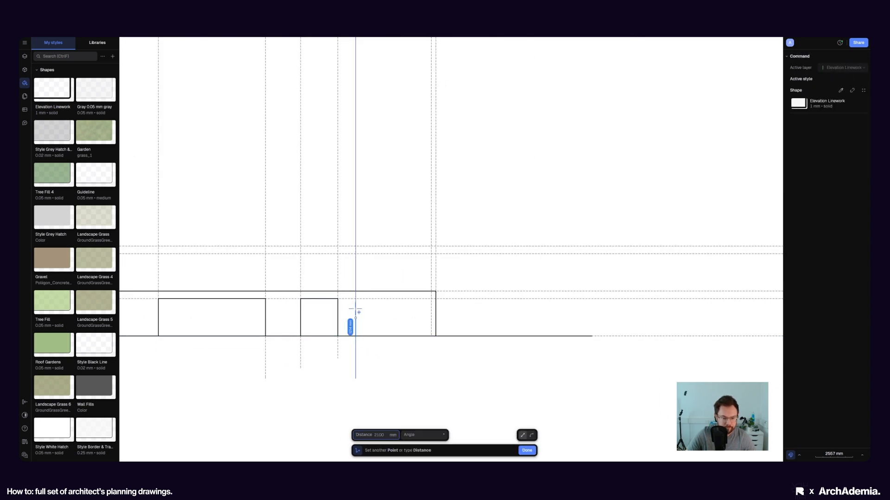
{"action": "left_click", "coordinate": [356, 336]}
{"action": "left_click", "coordinate": [355, 299]}
{"action": "left_click", "coordinate": [432, 299]}
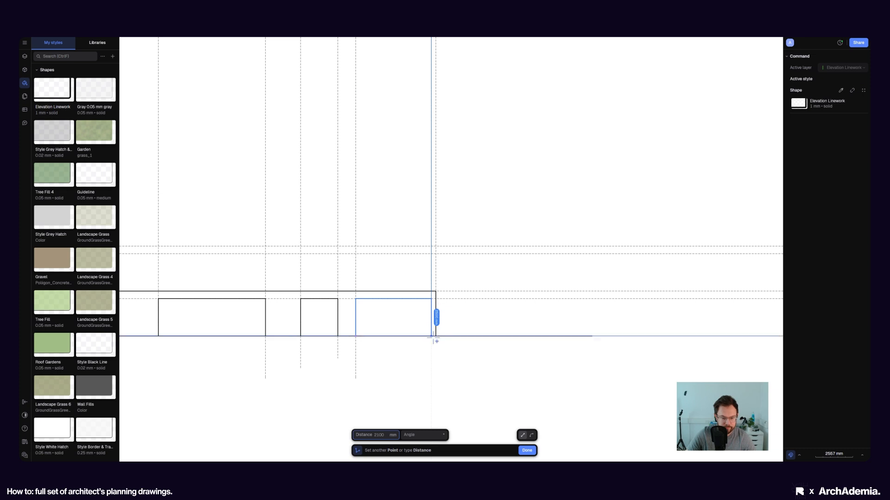
{"action": "scroll", "coordinate": [434, 334], "scroll_direction": "up", "scroll_amount": 5}
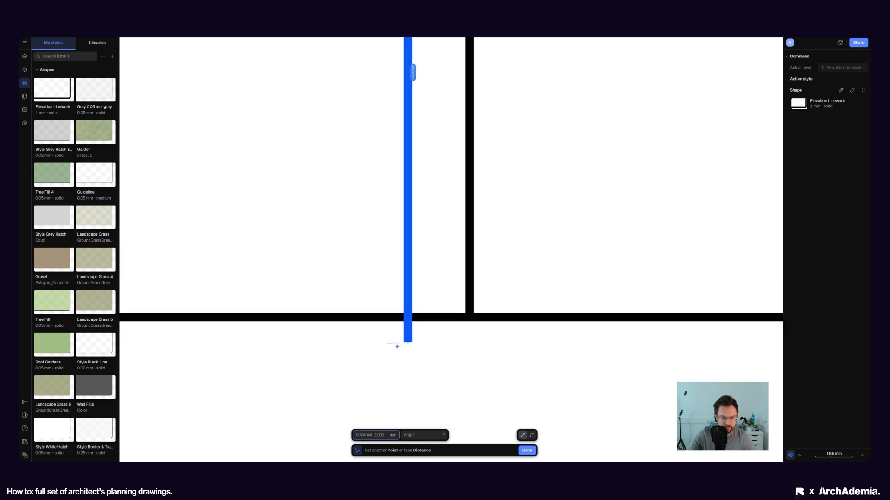
{"action": "left_click", "coordinate": [410, 320]}
{"action": "key", "text": "Escape"}
Draw the side elevation's ground line along the lowest horizontal guide below the rotated floor plan, extending just past the outermost vertical guides.
{"action": "scroll", "coordinate": [537, 286], "scroll_direction": "down", "scroll_amount": 5}
{"action": "scroll", "coordinate": [399, 301], "scroll_direction": "up", "scroll_amount": 3}
{"action": "scroll", "coordinate": [402, 305], "scroll_direction": "down", "scroll_amount": 3}
{"action": "scroll", "coordinate": [410, 320], "scroll_direction": "up", "scroll_amount": 3}
{"action": "scroll", "coordinate": [410, 320], "scroll_direction": "down", "scroll_amount": 6}
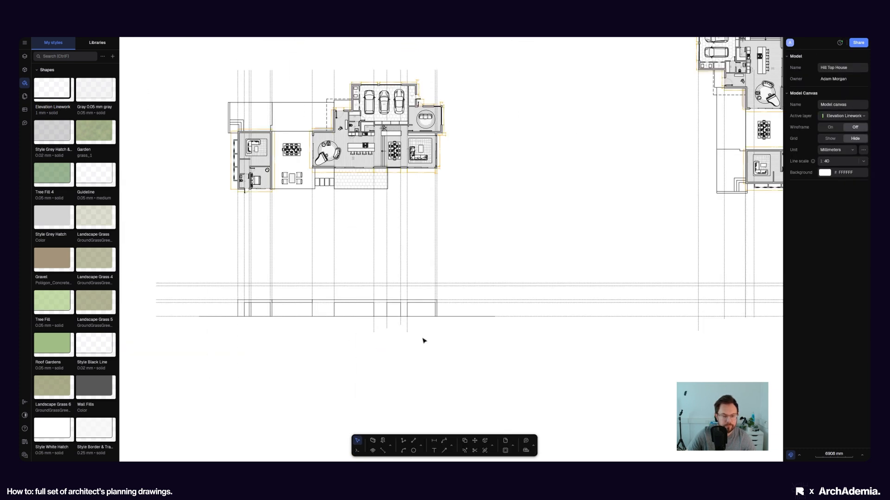
{"action": "middle_click_drag", "start_coordinate": [545, 338], "coordinate": [306, 332]}
{"action": "middle_click_drag", "start_coordinate": [501, 337], "coordinate": [354, 381]}
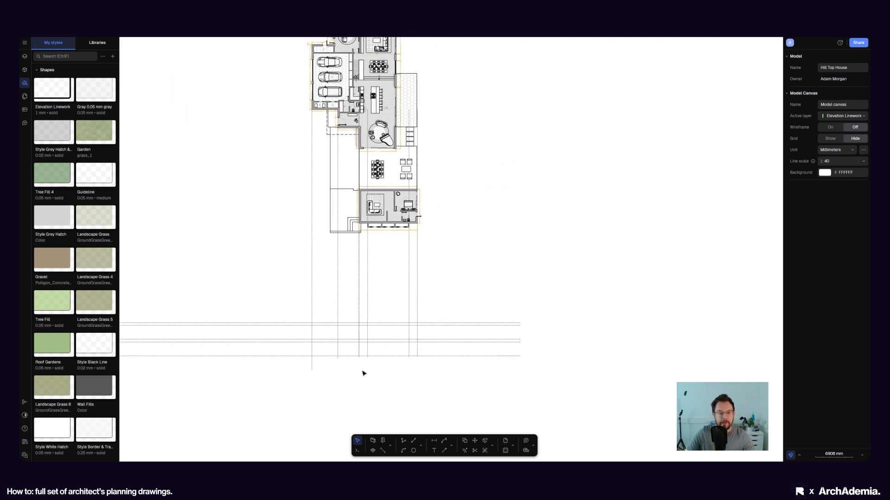
{"action": "scroll", "coordinate": [368, 359], "scroll_direction": "up", "scroll_amount": 4}
{"action": "scroll", "coordinate": [377, 371], "scroll_direction": "down", "scroll_amount": 3}
{"action": "left_click", "coordinate": [404, 441]}
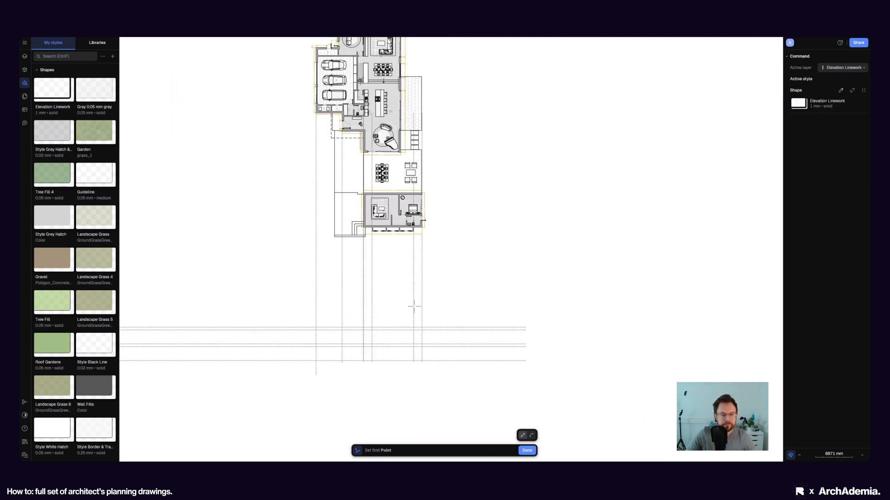
{"action": "scroll", "coordinate": [402, 286], "scroll_direction": "up", "scroll_amount": 3}
{"action": "scroll", "coordinate": [355, 396], "scroll_direction": "up", "scroll_amount": 4}
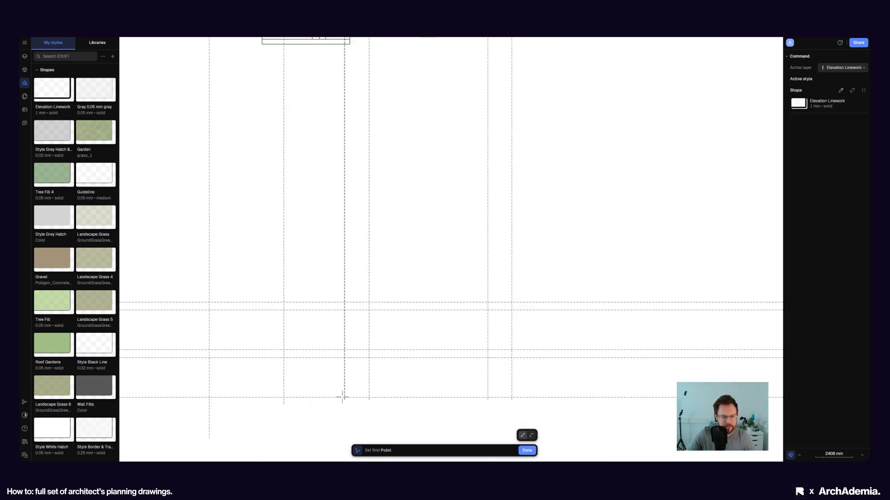
{"action": "scroll", "coordinate": [464, 326], "scroll_direction": "down", "scroll_amount": 6}
{"action": "scroll", "coordinate": [458, 324], "scroll_direction": "up", "scroll_amount": 5}
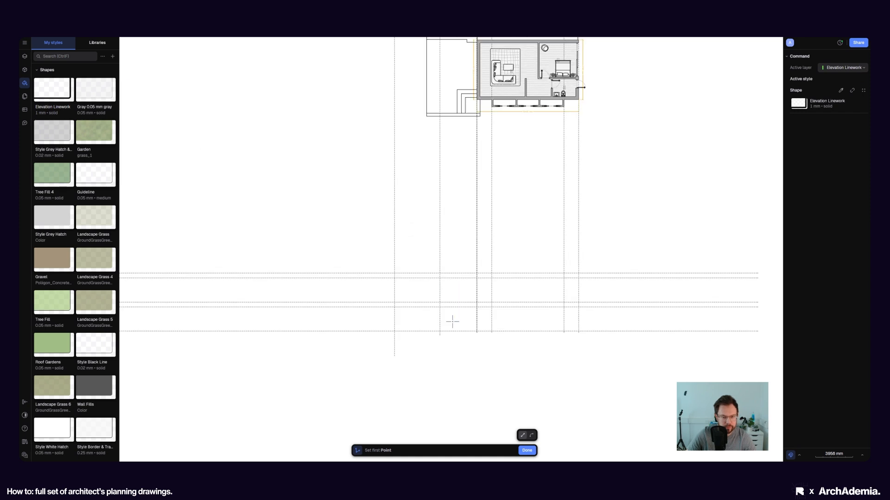
{"action": "left_click", "coordinate": [328, 338]}
{"action": "scroll", "coordinate": [379, 340], "scroll_direction": "down", "scroll_amount": 2}
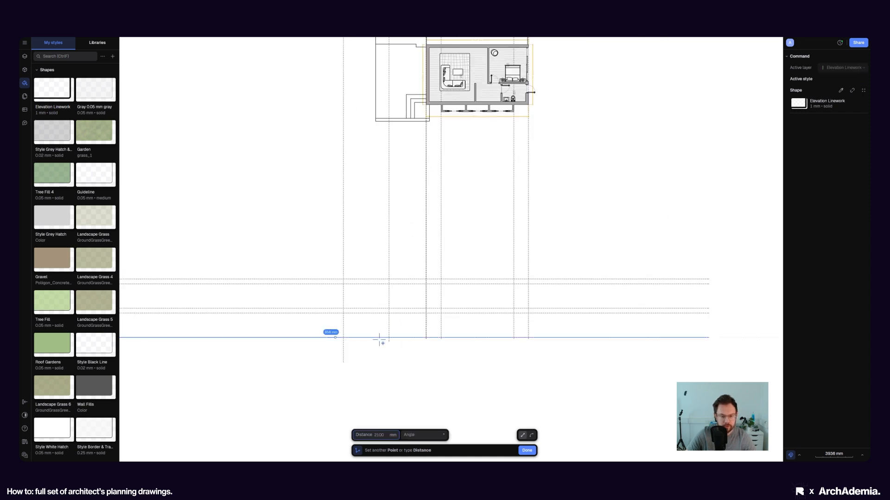
{"action": "left_click", "coordinate": [548, 338]}
{"action": "key", "text": "Escape"}
{"action": "scroll", "coordinate": [513, 354], "scroll_direction": "up", "scroll_amount": 5}
{"action": "key", "text": "Escape"}
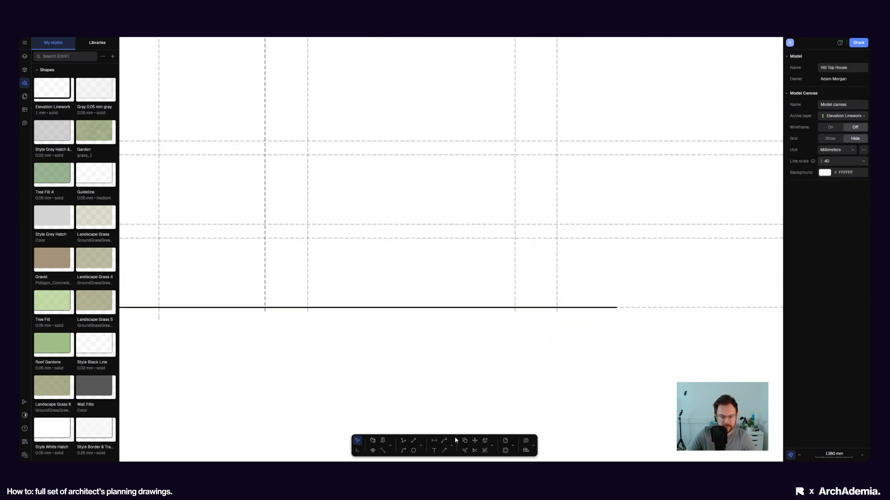
Draw the side elevation's ground-floor outline from the ground line up to the roof guide, across the bedroom wing's width and back down.
{"action": "left_click", "coordinate": [403, 444]}
{"action": "scroll", "coordinate": [377, 362], "scroll_direction": "down", "scroll_amount": 4}
{"action": "scroll", "coordinate": [343, 347], "scroll_direction": "up", "scroll_amount": 6}
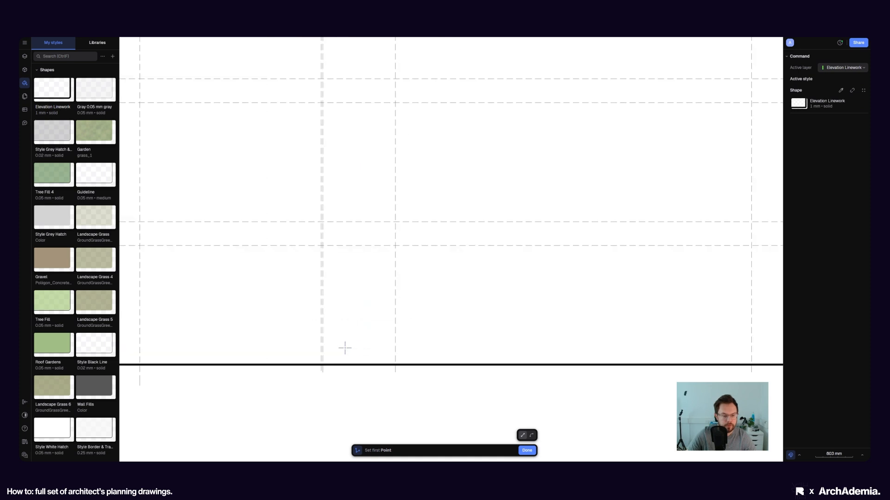
{"action": "left_click", "coordinate": [323, 365]}
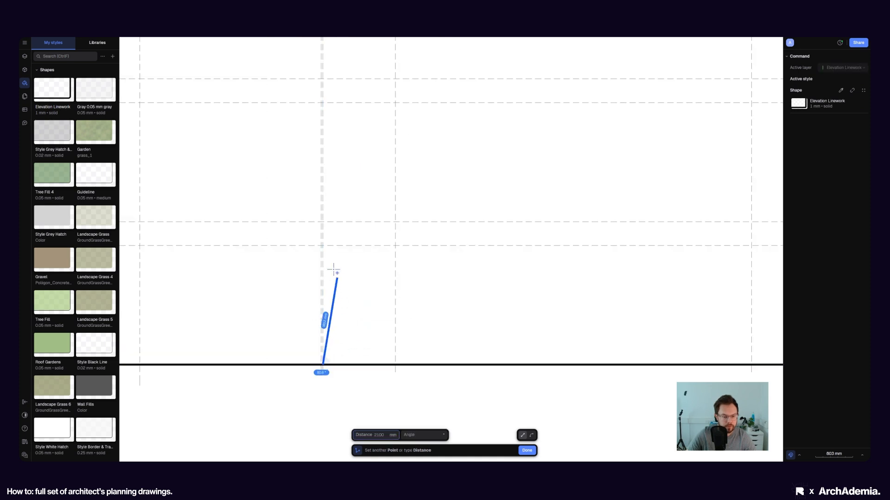
{"action": "left_click", "coordinate": [325, 223]}
{"action": "scroll", "coordinate": [289, 260], "scroll_direction": "down", "scroll_amount": 4}
{"action": "scroll", "coordinate": [408, 294], "scroll_direction": "down", "scroll_amount": 4}
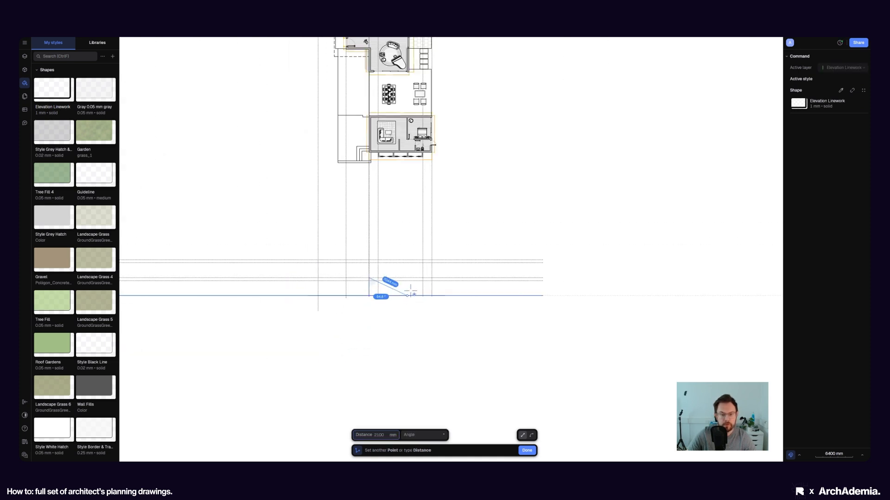
{"action": "scroll", "coordinate": [429, 280], "scroll_direction": "up", "scroll_amount": 6}
{"action": "left_click", "coordinate": [441, 274]}
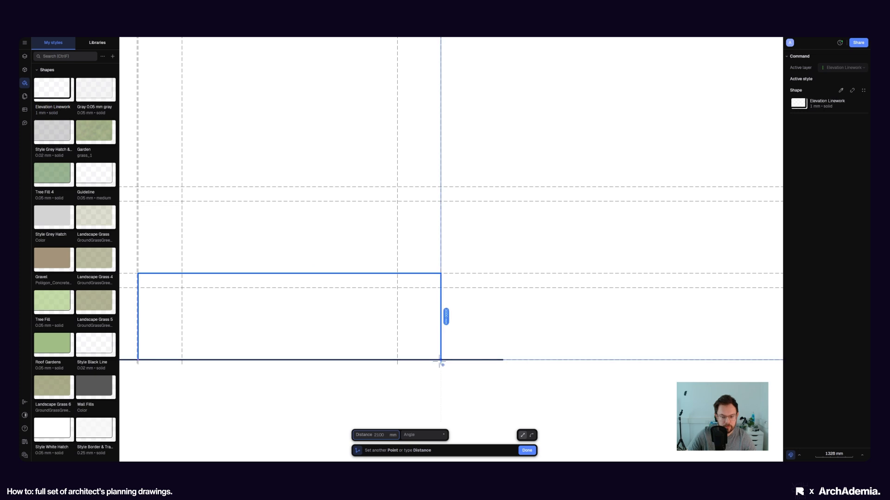
{"action": "left_click", "coordinate": [440, 359]}
{"action": "key", "text": "Escape"}
{"action": "scroll", "coordinate": [556, 361], "scroll_direction": "down", "scroll_amount": 5}
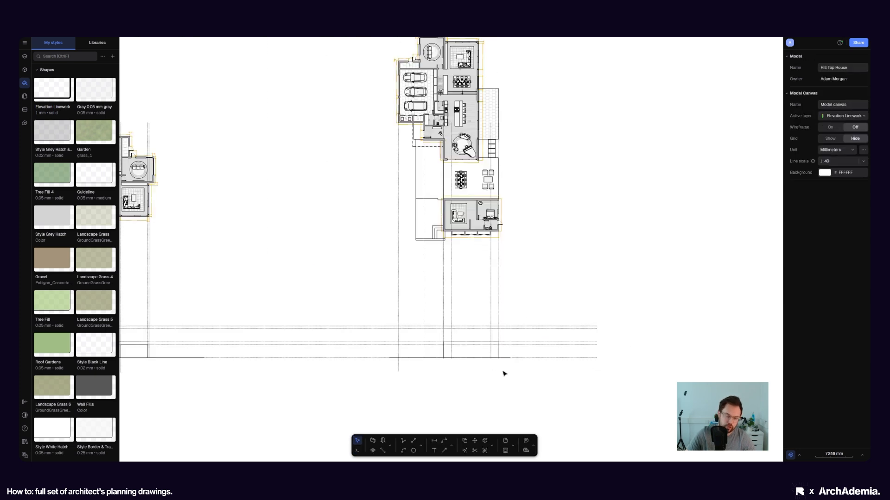
Examine the front and side elevation linework against the projection guides and the floor plans.
{"action": "scroll", "coordinate": [548, 367], "scroll_direction": "down", "scroll_amount": 4}
{"action": "middle_click_drag", "start_coordinate": [491, 378], "coordinate": [565, 362]}
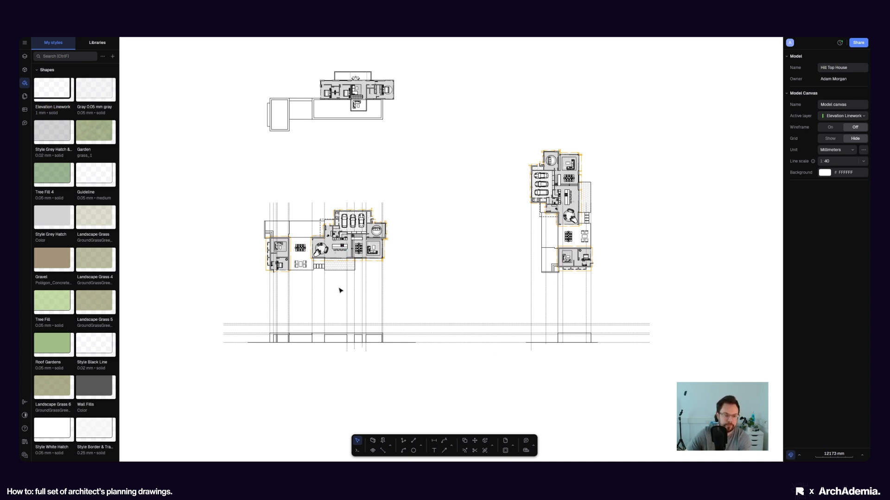
{"action": "left_click_drag", "start_coordinate": [648, 299], "coordinate": [397, 318]}
{"action": "left_click_drag", "start_coordinate": [268, 327], "coordinate": [262, 327]}
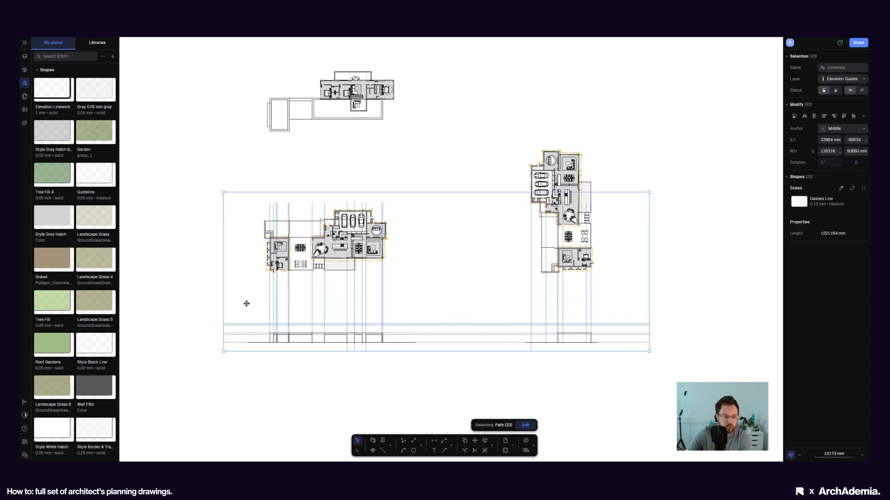
{"action": "left_click", "coordinate": [708, 366]}
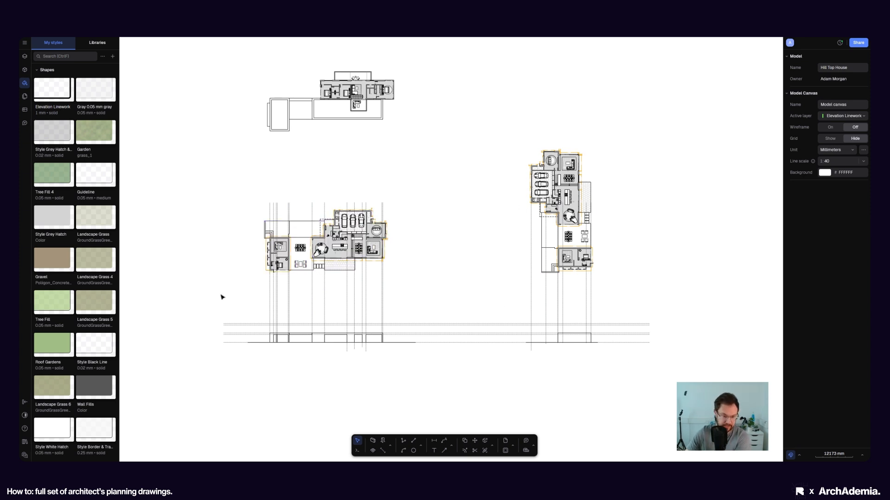
{"action": "scroll", "coordinate": [465, 278], "scroll_direction": "down", "scroll_amount": 5}
{"action": "scroll", "coordinate": [491, 292], "scroll_direction": "up", "scroll_amount": 5}
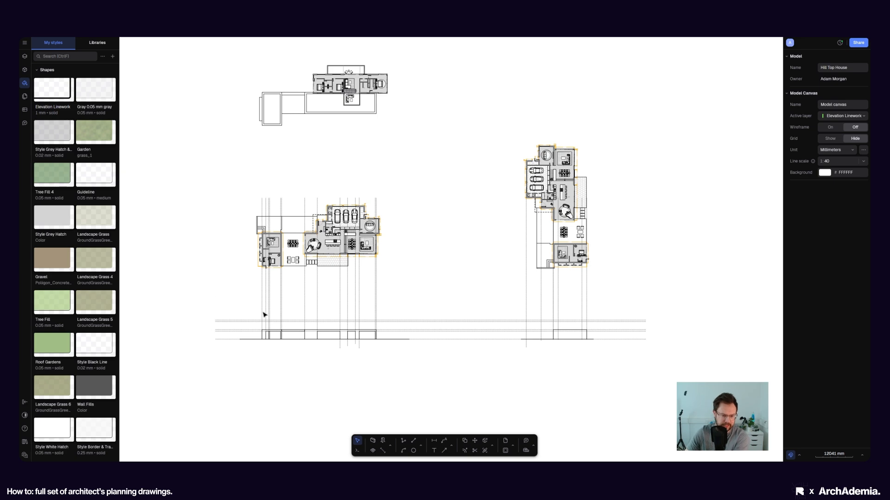
{"action": "scroll", "coordinate": [264, 315], "scroll_direction": "up", "scroll_amount": 5}
{"action": "scroll", "coordinate": [350, 292], "scroll_direction": "down", "scroll_amount": 3}
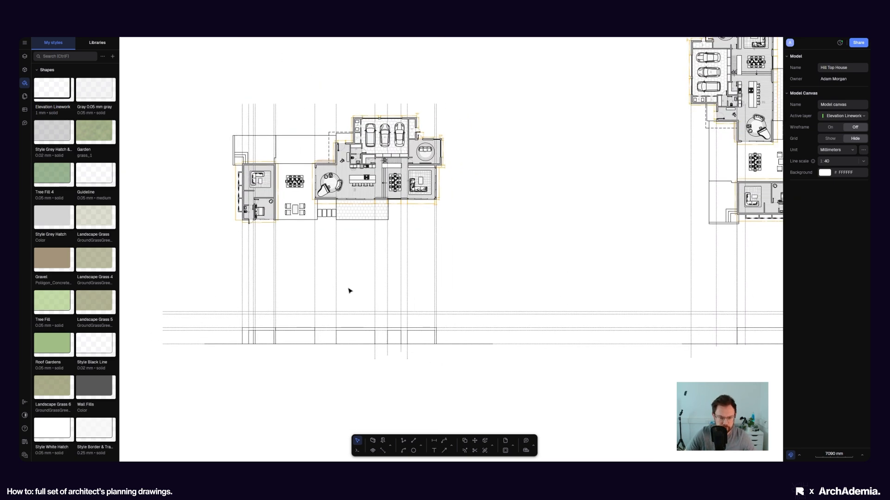
{"action": "scroll", "coordinate": [379, 371], "scroll_direction": "up", "scroll_amount": 3}
{"action": "scroll", "coordinate": [427, 392], "scroll_direction": "down", "scroll_amount": 3}
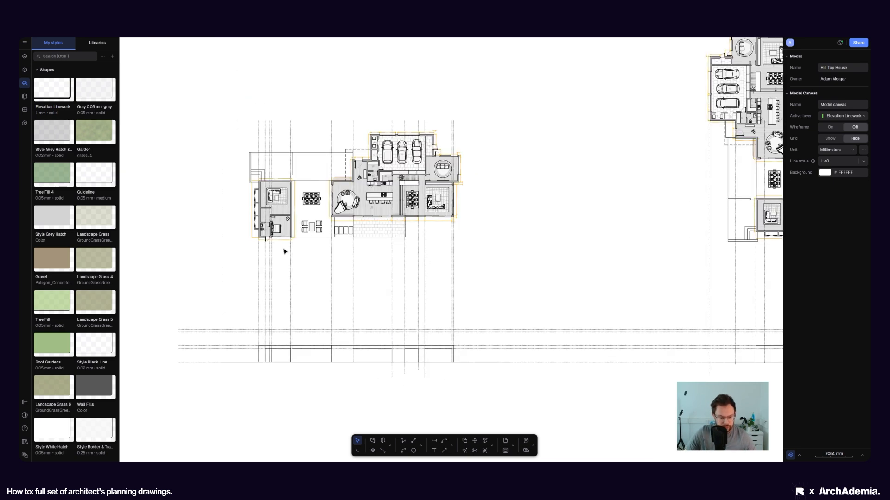
Draw a thin rectangle in the band between the front elevation's roof and head lines, from the bedroom wing's edge to the far outer wall.
{"action": "scroll", "coordinate": [391, 405], "scroll_direction": "down", "scroll_amount": 3}
{"action": "scroll", "coordinate": [389, 397], "scroll_direction": "up", "scroll_amount": 5}
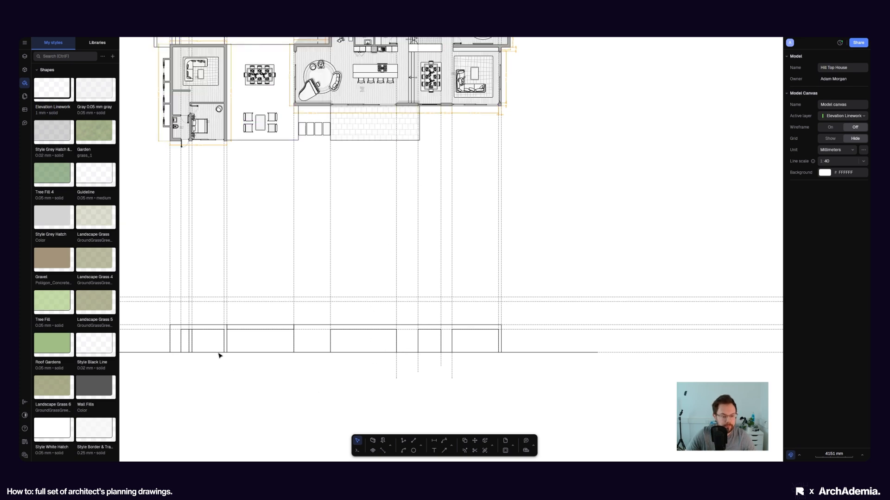
{"action": "scroll", "coordinate": [220, 356], "scroll_direction": "up", "scroll_amount": 6}
{"action": "left_click", "coordinate": [422, 447]}
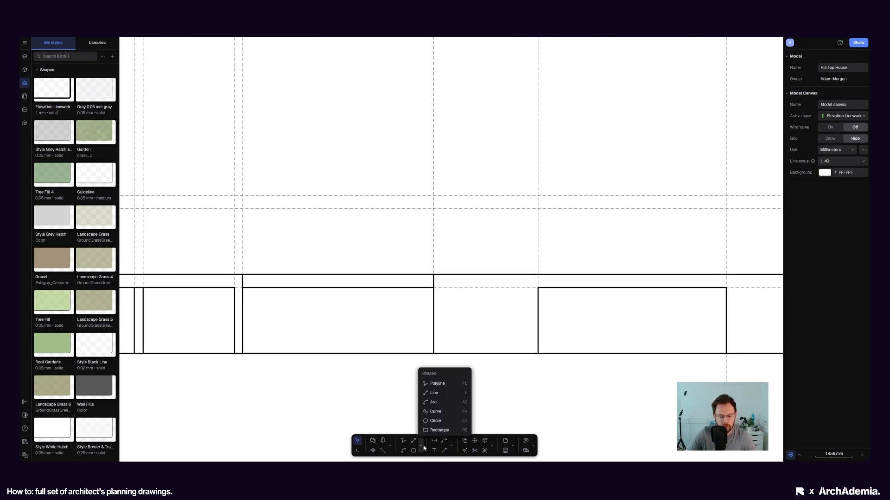
{"action": "left_click", "coordinate": [432, 419]}
{"action": "scroll", "coordinate": [247, 284], "scroll_direction": "up", "scroll_amount": 9}
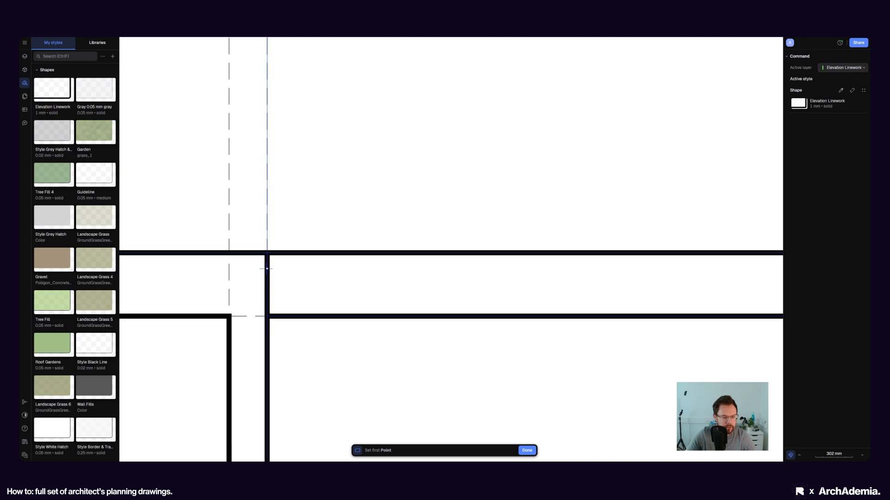
{"action": "left_click", "coordinate": [266, 271]}
{"action": "scroll", "coordinate": [173, 286], "scroll_direction": "down", "scroll_amount": 15}
{"action": "scroll", "coordinate": [455, 287], "scroll_direction": "up", "scroll_amount": 4}
{"action": "scroll", "coordinate": [448, 291], "scroll_direction": "up", "scroll_amount": 8}
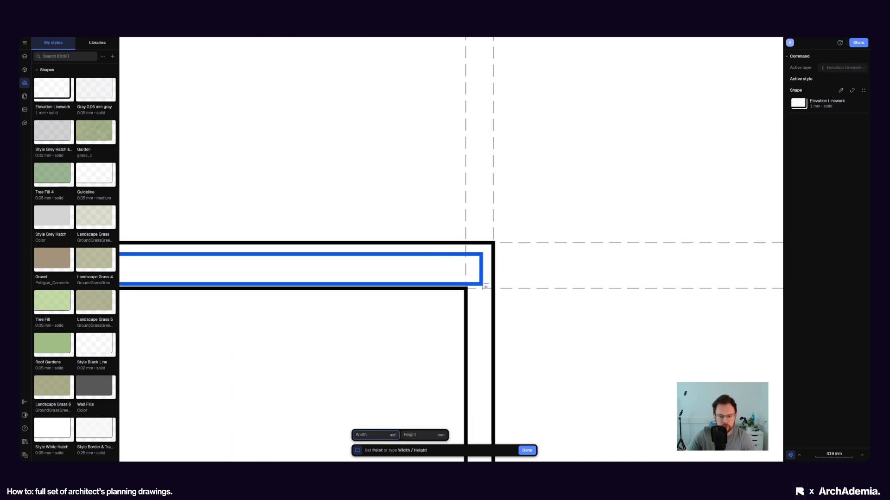
{"action": "left_click", "coordinate": [493, 274]}
{"action": "scroll", "coordinate": [422, 381], "scroll_direction": "down", "scroll_amount": 15}
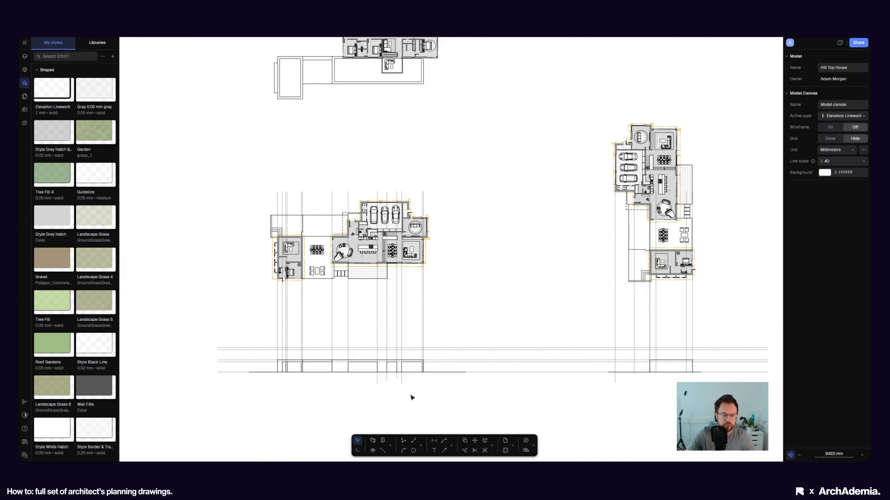
Set the Polyline tool's active shape style to Dashed Line.
{"action": "scroll", "coordinate": [414, 324], "scroll_direction": "up", "scroll_amount": 3}
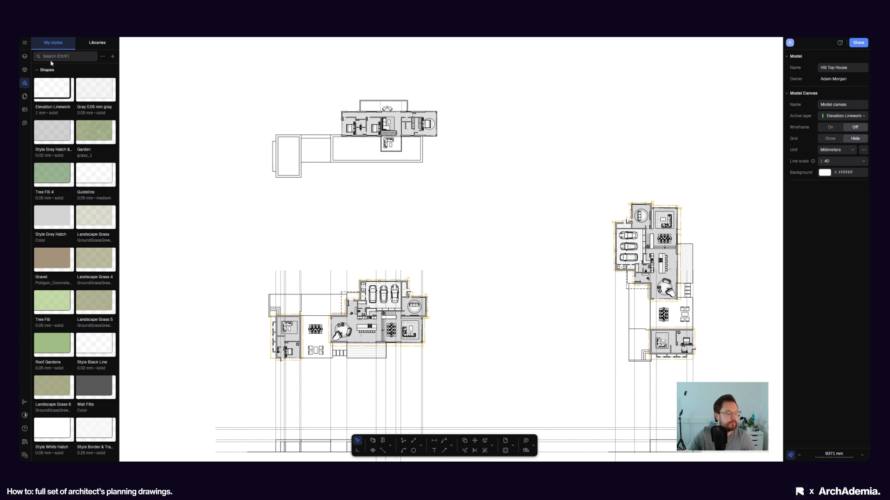
{"action": "left_click", "coordinate": [404, 441]}
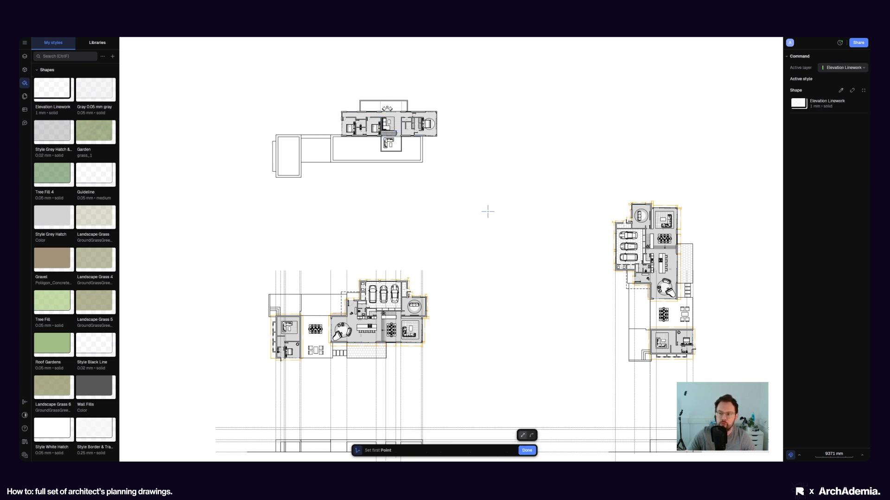
{"action": "left_click", "coordinate": [805, 102]}
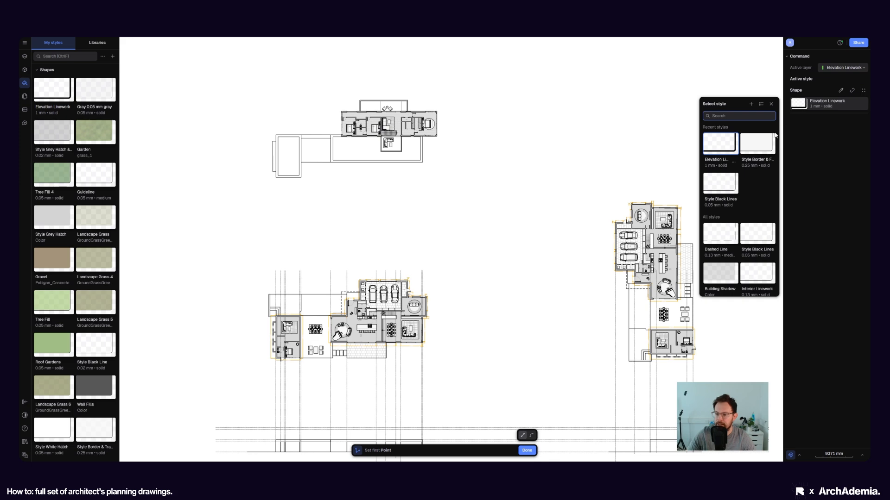
{"action": "left_click", "coordinate": [721, 236]}
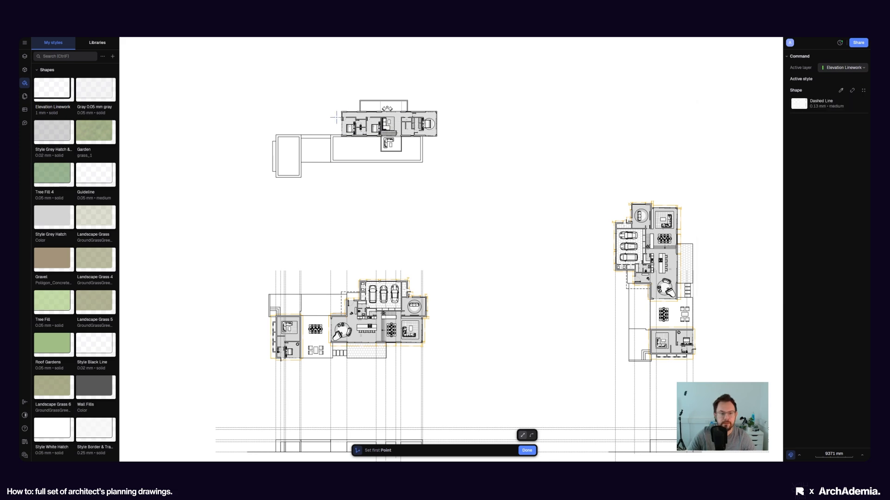
{"action": "scroll", "coordinate": [338, 133], "scroll_direction": "up", "scroll_amount": 10}
{"action": "left_click", "coordinate": [346, 152]}
{"action": "scroll", "coordinate": [333, 79], "scroll_direction": "down", "scroll_amount": 8}
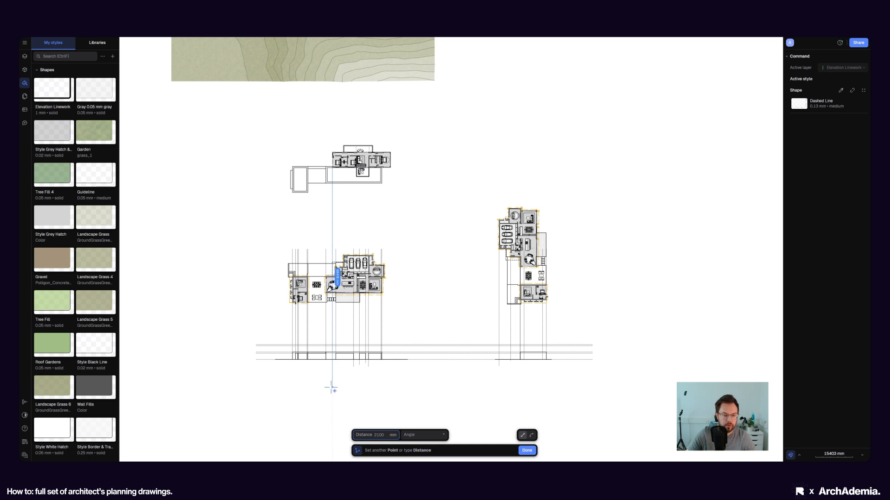
{"action": "key", "text": "Escape"}
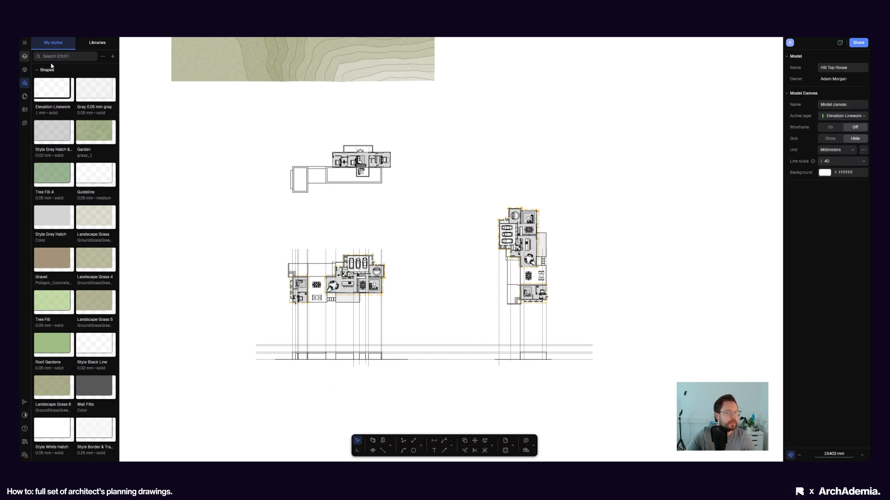
Create a layer named Elevation Guides 2 and place it directly below Elevation Linework in the layer order.
{"action": "left_click", "coordinate": [25, 56]}
{"action": "left_click", "coordinate": [111, 78]}
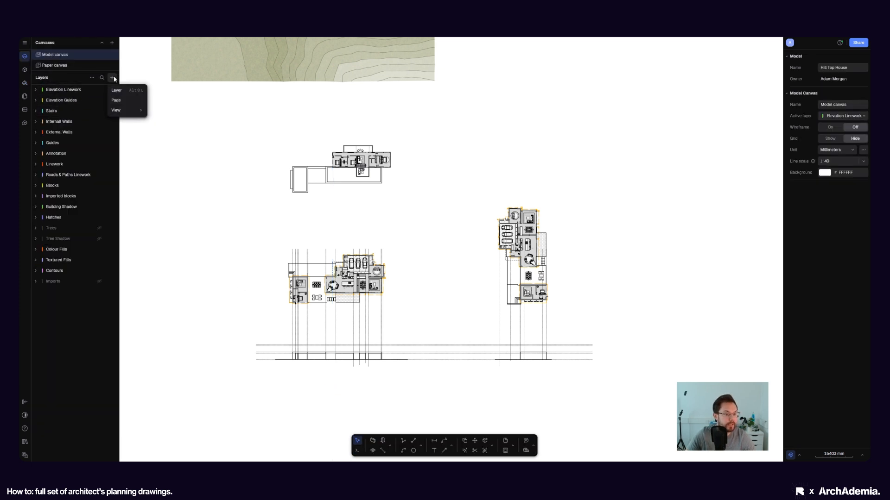
{"action": "left_click", "coordinate": [122, 90]}
{"action": "type", "text": "Elevation Guides 2"}
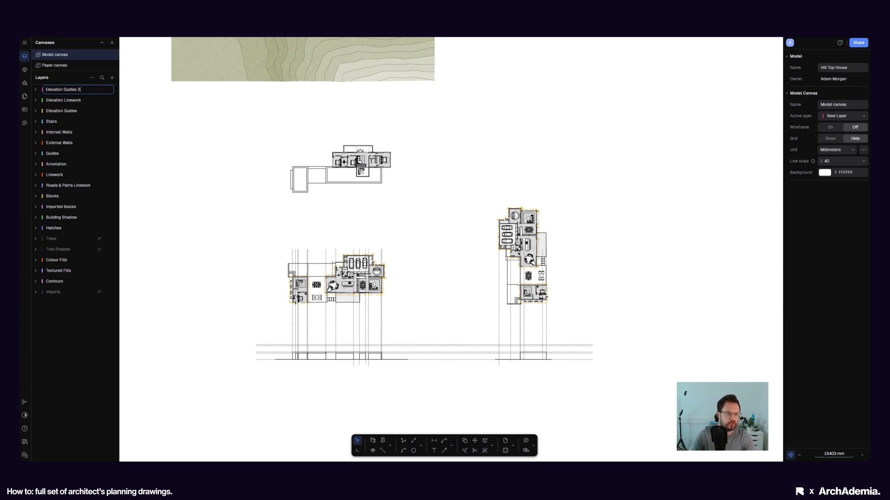
{"action": "key", "text": "Return"}
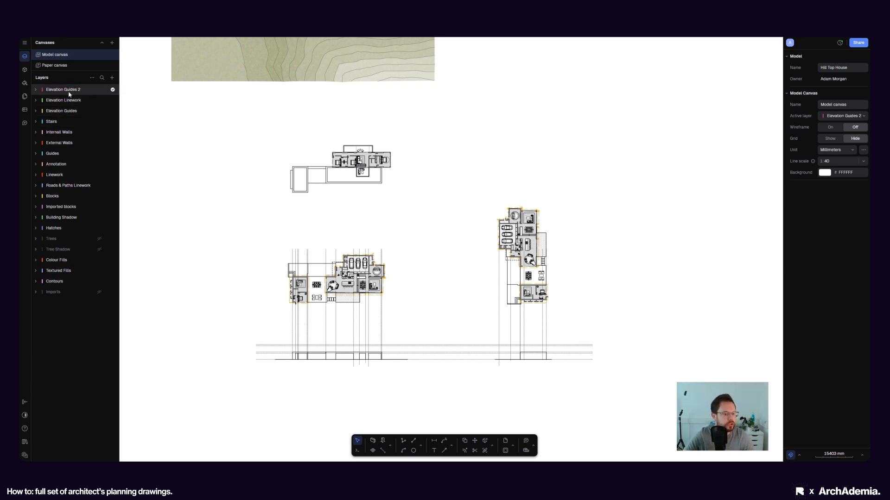
{"action": "left_click_drag", "start_coordinate": [65, 90], "coordinate": [69, 107]}
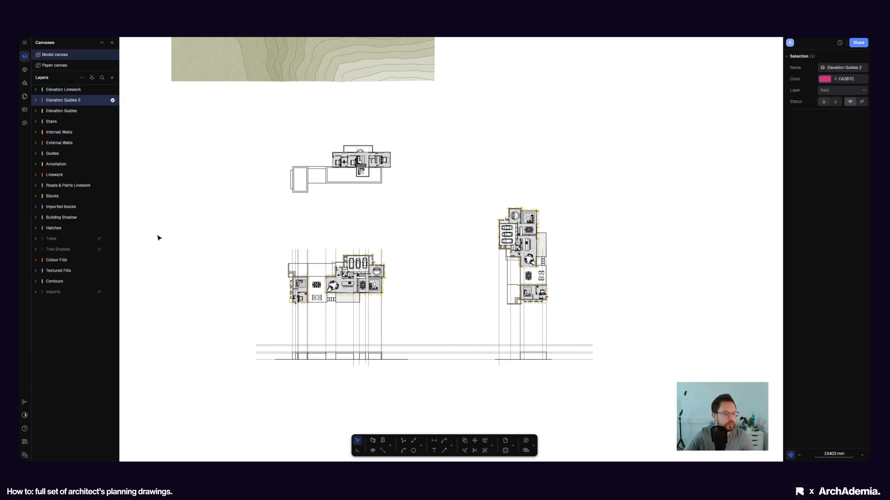
Hide the Elevation Guides layer and draw a vertical dashed guide from the first-floor plan's upper-left corner to below the front elevation.
{"action": "left_click", "coordinate": [99, 111]}
{"action": "left_click", "coordinate": [225, 236]}
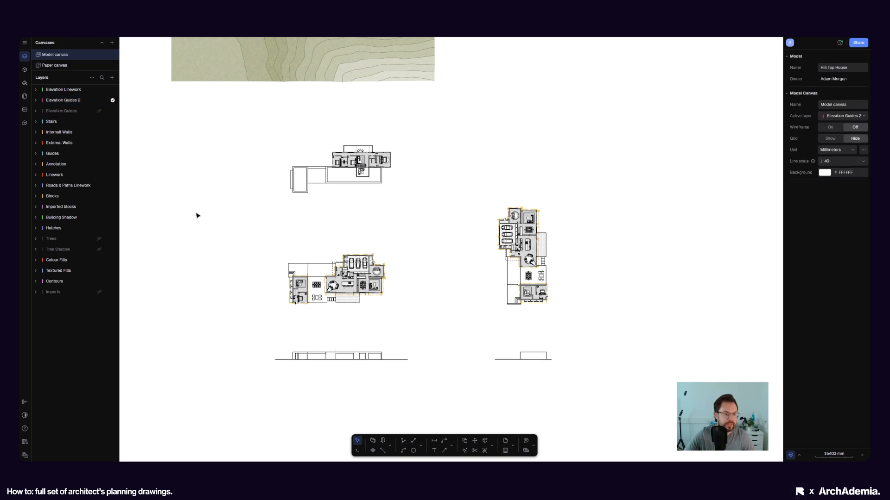
{"action": "left_click", "coordinate": [404, 441]}
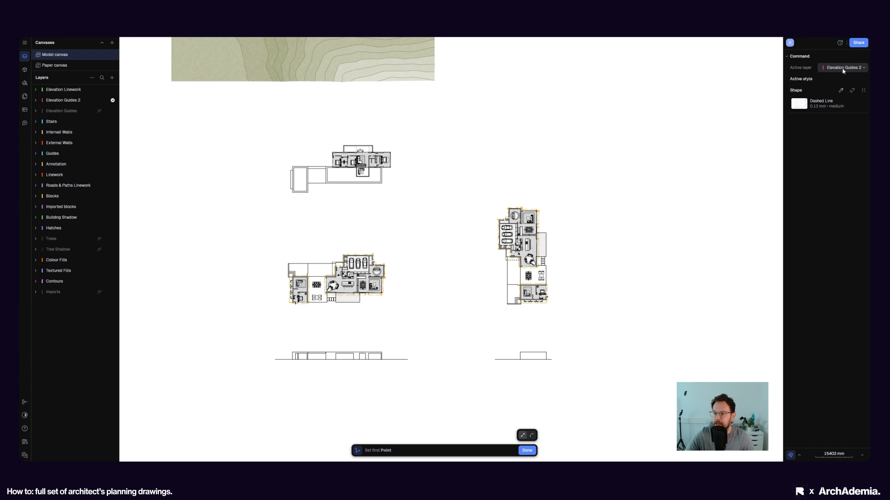
{"action": "scroll", "coordinate": [319, 167], "scroll_direction": "up", "scroll_amount": 5}
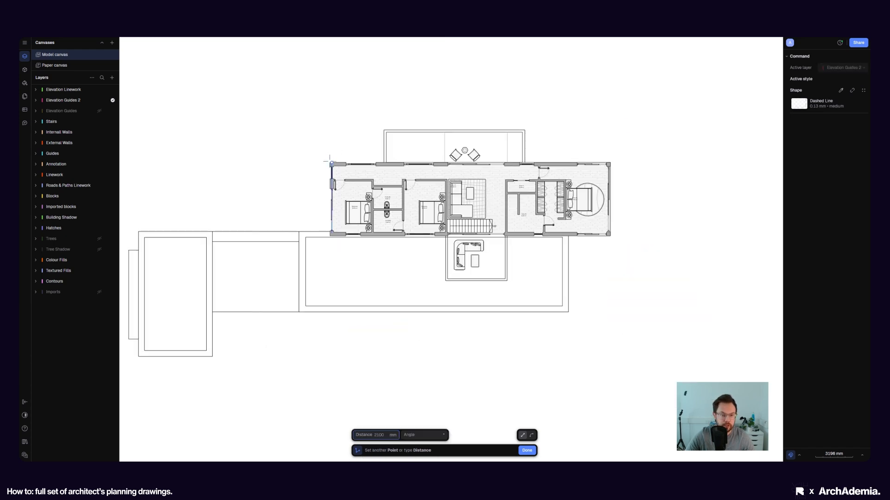
{"action": "scroll", "coordinate": [330, 161], "scroll_direction": "up", "scroll_amount": 5}
{"action": "key", "text": "Escape"}
{"action": "left_click", "coordinate": [403, 441]}
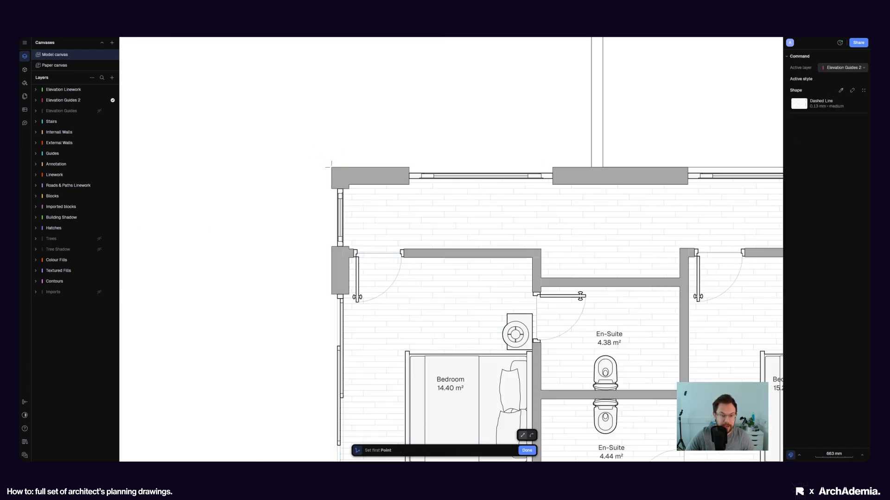
{"action": "left_click", "coordinate": [332, 168]}
{"action": "scroll", "coordinate": [319, 92], "scroll_direction": "down", "scroll_amount": 10}
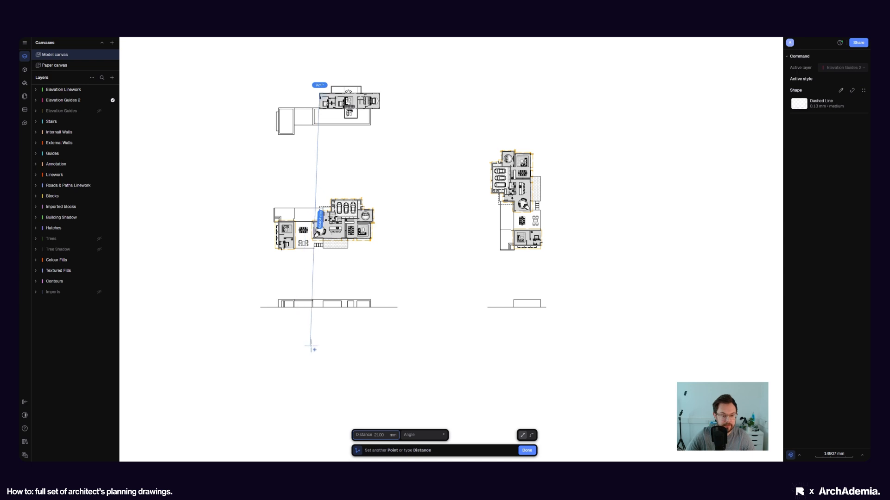
{"action": "left_click", "coordinate": [319, 348]}
{"action": "key", "text": "Escape"}
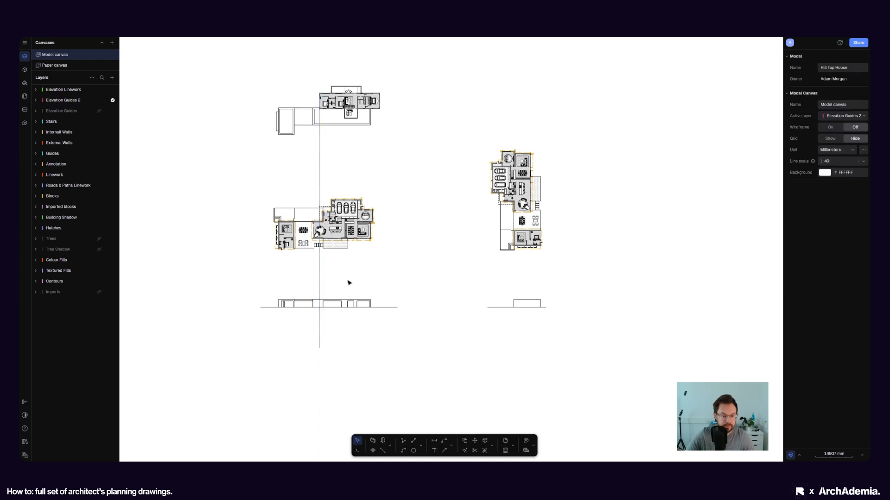
Reassign the two uppermost horizontal guides to the Elevation Guides 2 layer, showing the Elevation Guides layer only for this change.
{"action": "scroll", "coordinate": [348, 280], "scroll_direction": "up", "scroll_amount": 2}
{"action": "middle_click_drag", "start_coordinate": [344, 293], "coordinate": [375, 310]}
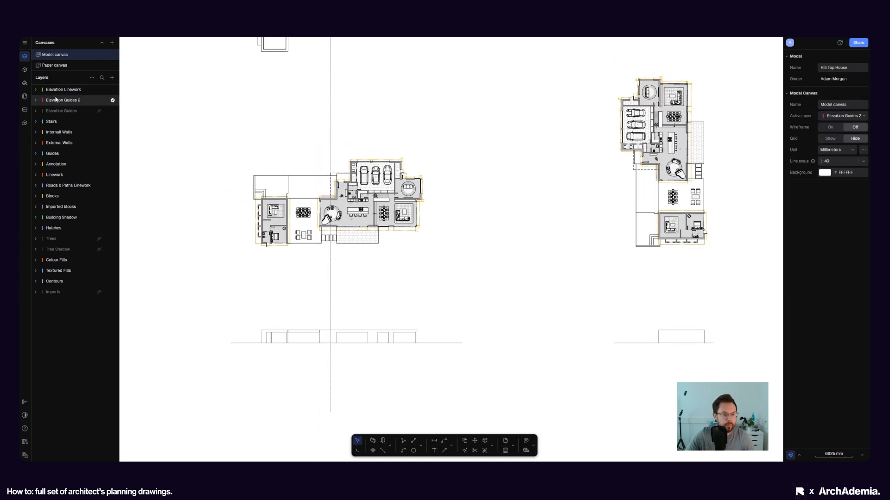
{"action": "left_click", "coordinate": [100, 112]}
{"action": "left_click", "coordinate": [352, 319]}
{"action": "scroll", "coordinate": [349, 327], "scroll_direction": "up", "scroll_amount": 3}
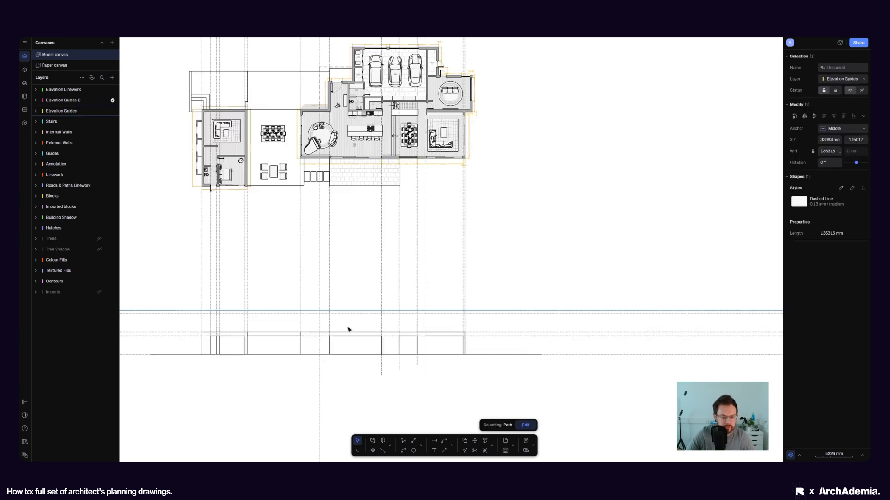
{"action": "left_click_drag", "start_coordinate": [343, 310], "coordinate": [342, 314]}
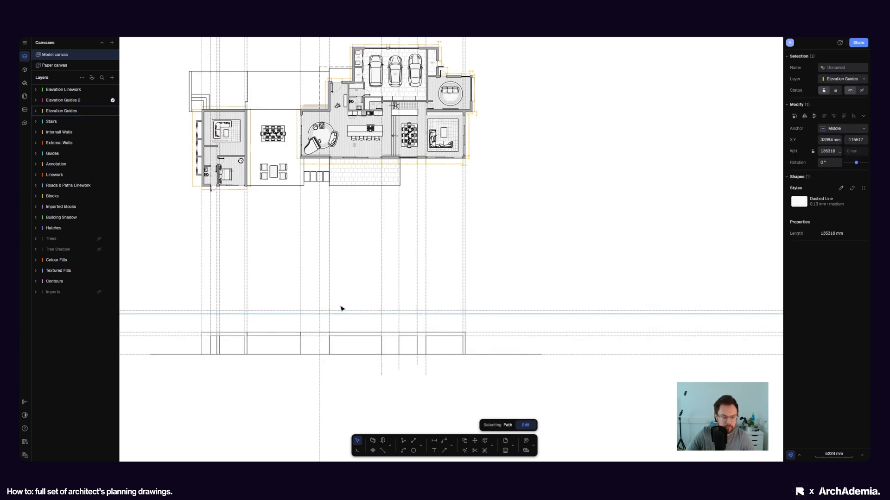
{"action": "left_click", "coordinate": [336, 310], "text": "shift"}
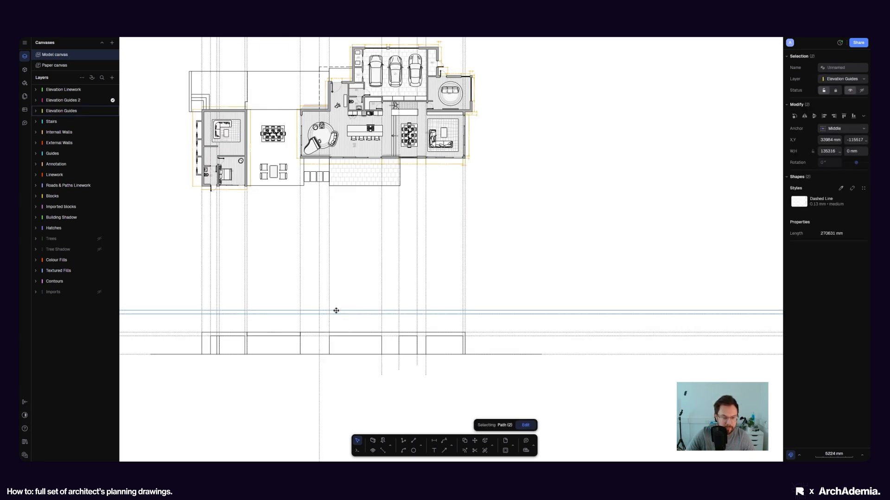
{"action": "left_click", "coordinate": [841, 85]}
{"action": "left_click", "coordinate": [842, 88]}
{"action": "left_click", "coordinate": [602, 221]}
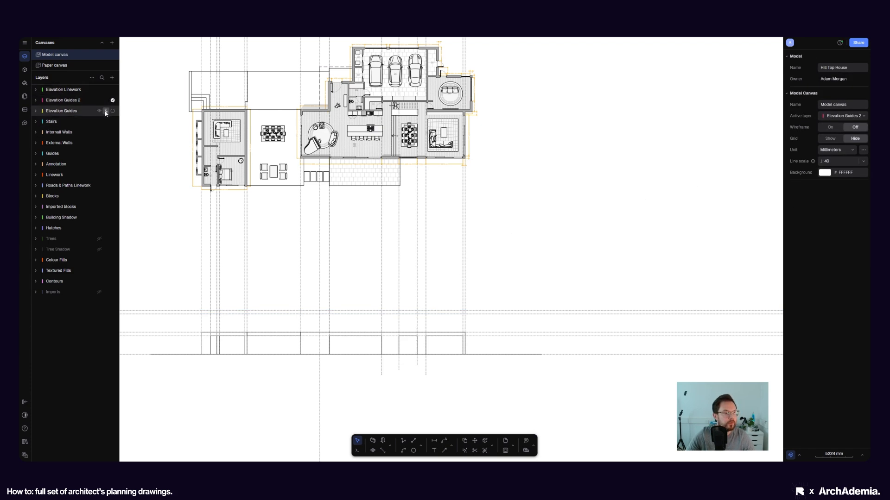
{"action": "left_click", "coordinate": [98, 111]}
Copy the vertical guide from the first-floor plan's lower-left wall corner to both edges of each bedroom window along the front wall.
{"action": "scroll", "coordinate": [343, 399], "scroll_direction": "down", "scroll_amount": 5}
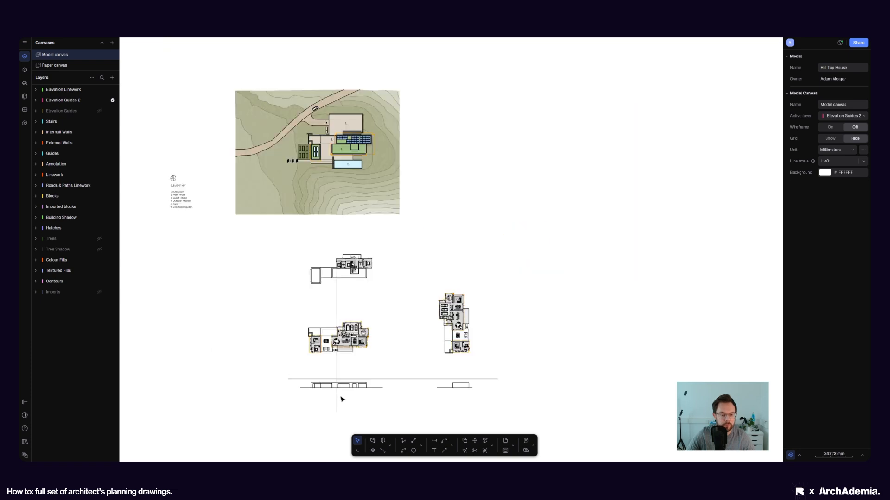
{"action": "scroll", "coordinate": [332, 251], "scroll_direction": "up", "scroll_amount": 3}
{"action": "scroll", "coordinate": [336, 306], "scroll_direction": "up", "scroll_amount": 3}
{"action": "left_click", "coordinate": [353, 320]}
{"action": "scroll", "coordinate": [387, 248], "scroll_direction": "up", "scroll_amount": 6}
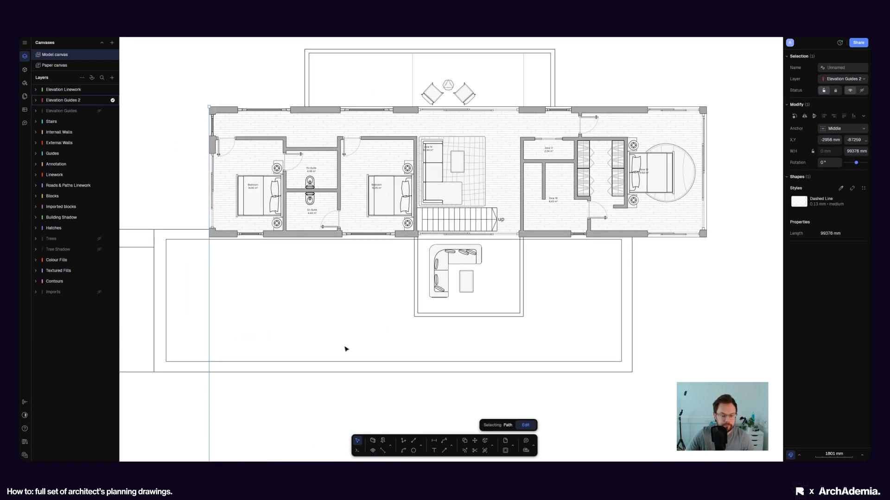
{"action": "left_click", "coordinate": [474, 441]}
{"action": "scroll", "coordinate": [218, 234], "scroll_direction": "up", "scroll_amount": 8}
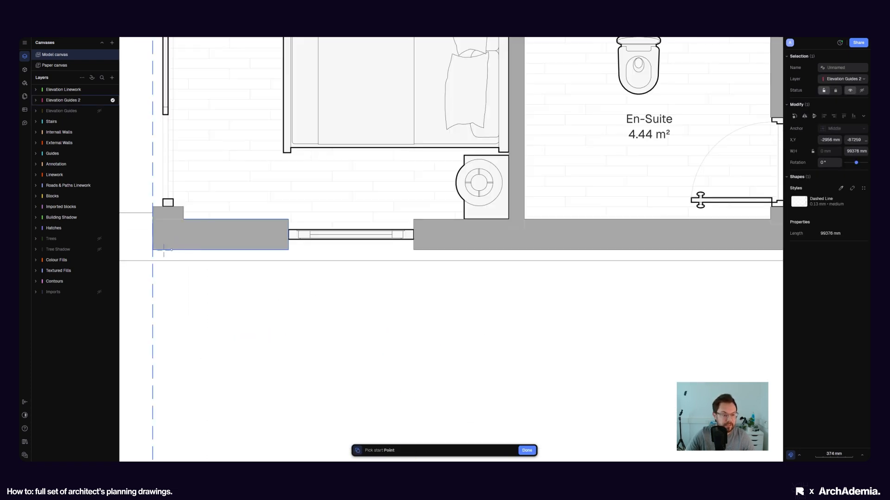
{"action": "left_click", "coordinate": [153, 250]}
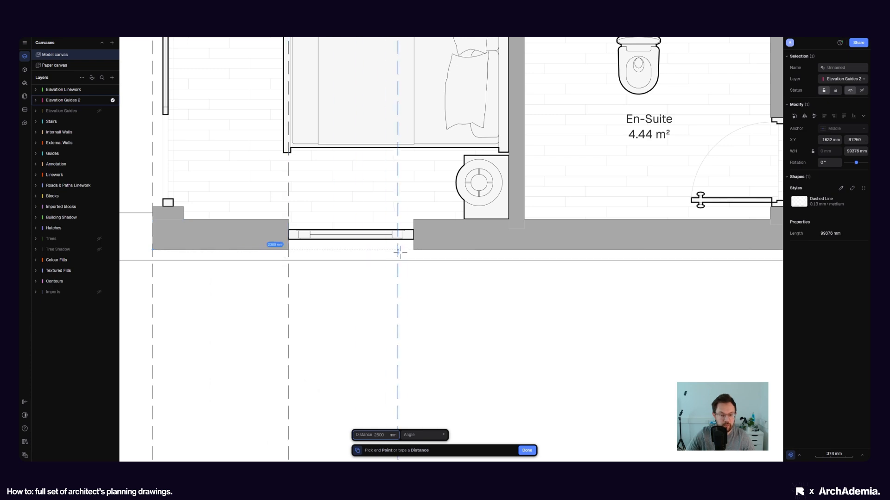
{"action": "scroll", "coordinate": [411, 250], "scroll_direction": "down", "scroll_amount": 8}
{"action": "scroll", "coordinate": [340, 234], "scroll_direction": "up", "scroll_amount": 8}
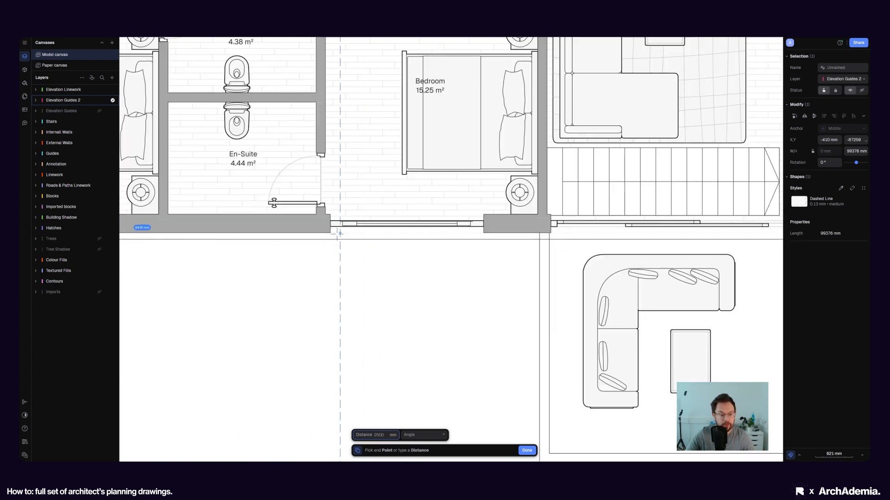
{"action": "scroll", "coordinate": [537, 233], "scroll_direction": "up", "scroll_amount": 5}
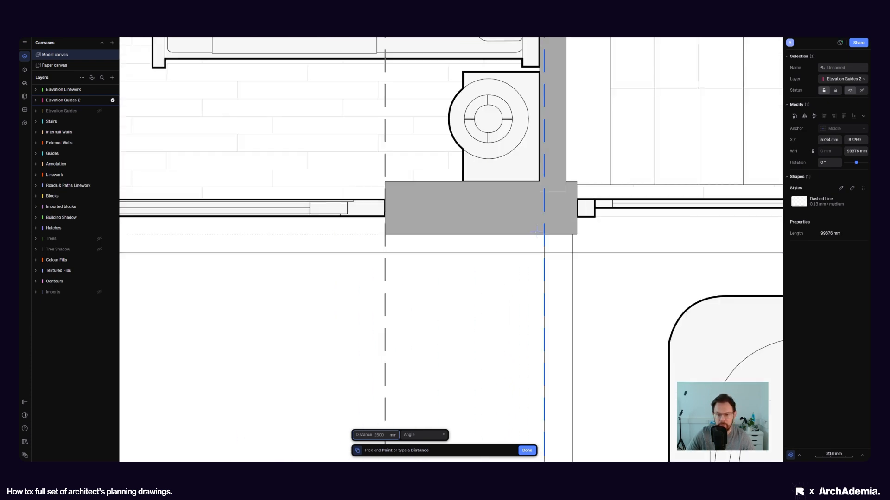
Copy the vertical guide to the edges of the small window and the large bedroom glazing along the first-floor plan's front wall.
{"action": "scroll", "coordinate": [578, 237], "scroll_direction": "down", "scroll_amount": 8}
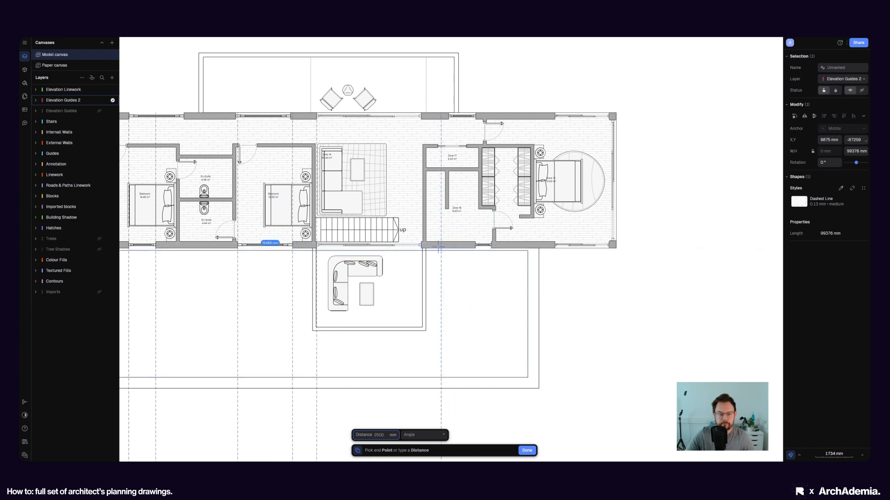
{"action": "scroll", "coordinate": [352, 250], "scroll_direction": "up", "scroll_amount": 8}
{"action": "scroll", "coordinate": [351, 250], "scroll_direction": "down", "scroll_amount": 4}
{"action": "scroll", "coordinate": [410, 250], "scroll_direction": "up", "scroll_amount": 4}
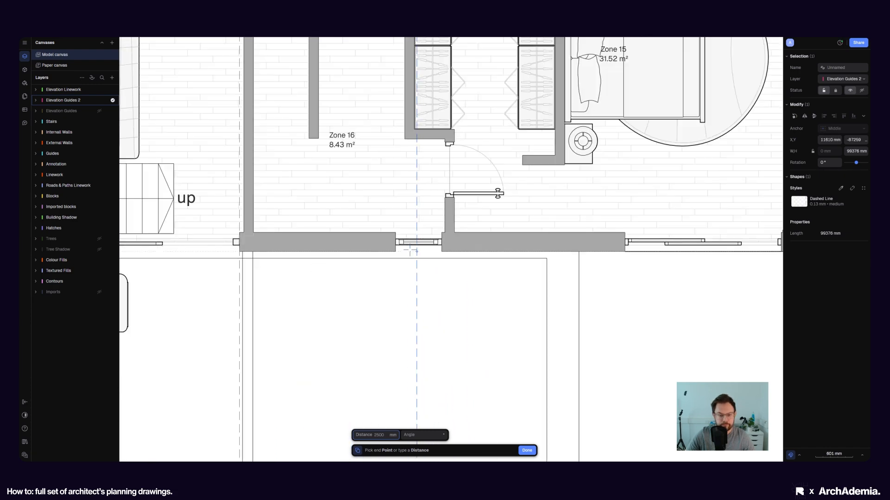
{"action": "left_click", "coordinate": [442, 253]}
{"action": "middle_click_drag", "start_coordinate": [622, 254], "coordinate": [318, 262]}
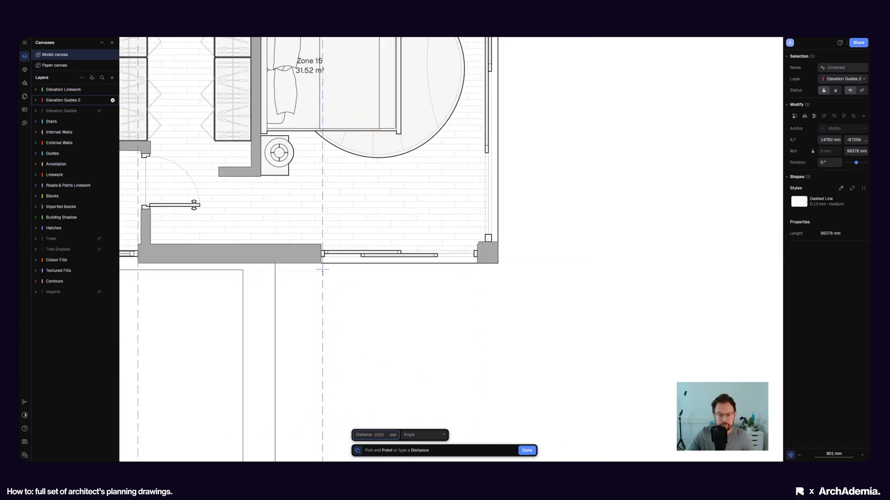
{"action": "scroll", "coordinate": [321, 261], "scroll_direction": "up", "scroll_amount": 3}
{"action": "left_click", "coordinate": [320, 260]}
{"action": "left_click", "coordinate": [584, 260]}
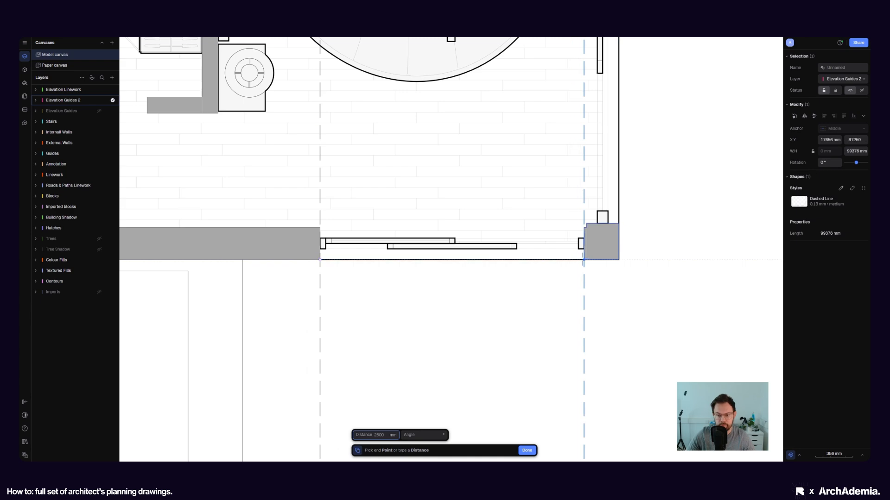
{"action": "scroll", "coordinate": [618, 260], "scroll_direction": "down", "scroll_amount": 5}
{"action": "key", "text": "Escape"}
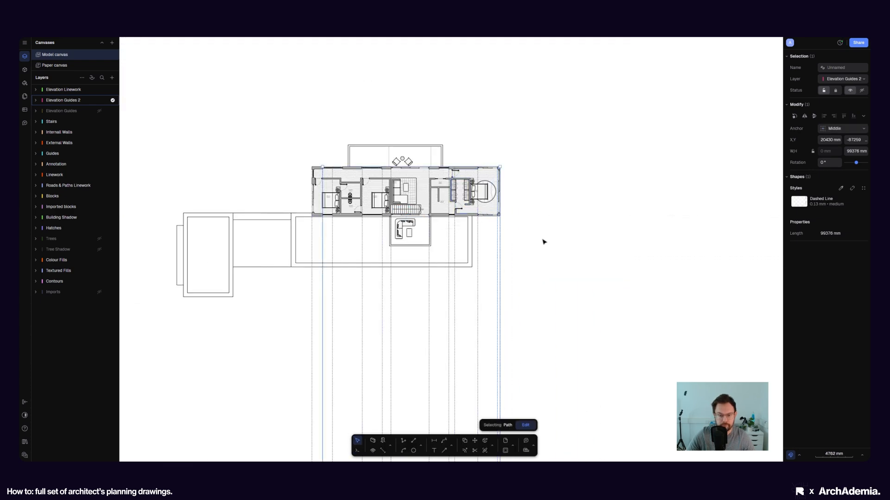
Start a polyline over the front elevation with the Elevation Linework layer and the Elevation Linework shape style active.
{"action": "scroll", "coordinate": [471, 224], "scroll_direction": "up", "scroll_amount": 5}
{"action": "scroll", "coordinate": [455, 203], "scroll_direction": "down", "scroll_amount": 4}
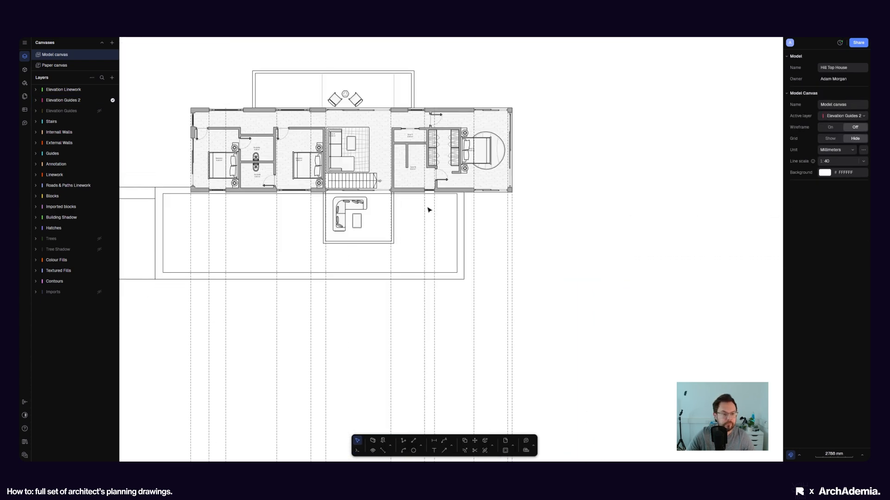
{"action": "scroll", "coordinate": [259, 209], "scroll_direction": "down", "scroll_amount": 3}
{"action": "scroll", "coordinate": [334, 159], "scroll_direction": "up", "scroll_amount": 6}
{"action": "scroll", "coordinate": [335, 156], "scroll_direction": "down", "scroll_amount": 8}
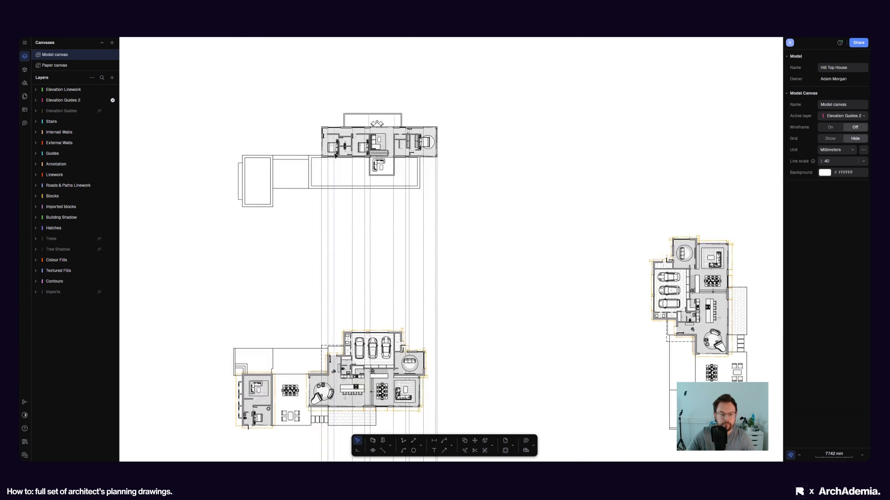
{"action": "scroll", "coordinate": [336, 155], "scroll_direction": "down", "scroll_amount": 4}
{"action": "middle_click_drag", "start_coordinate": [337, 370], "coordinate": [342, 344]}
{"action": "scroll", "coordinate": [342, 352], "scroll_direction": "up", "scroll_amount": 8}
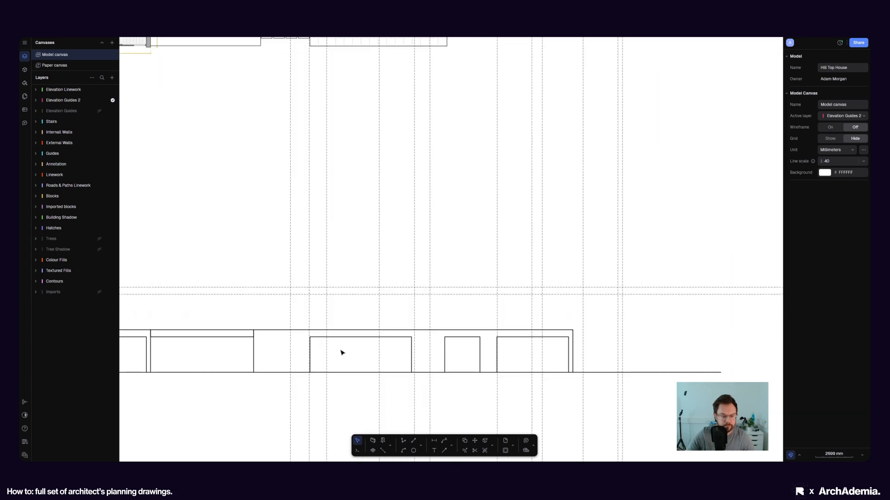
{"action": "scroll", "coordinate": [342, 353], "scroll_direction": "up", "scroll_amount": 3}
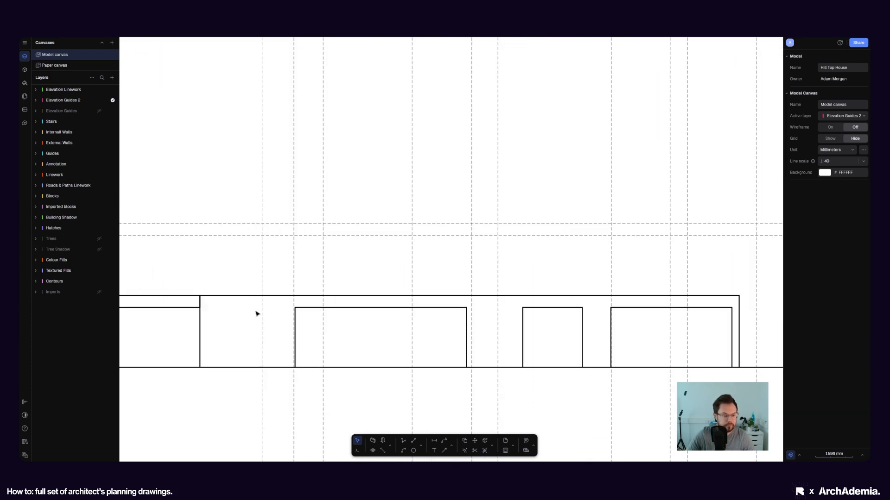
{"action": "left_click", "coordinate": [401, 440]}
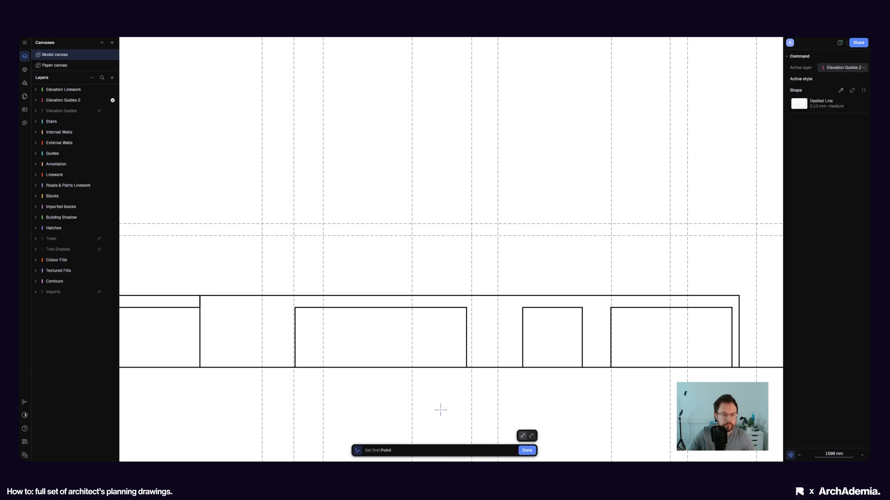
{"action": "left_click", "coordinate": [838, 68]}
{"action": "left_click", "coordinate": [838, 67]}
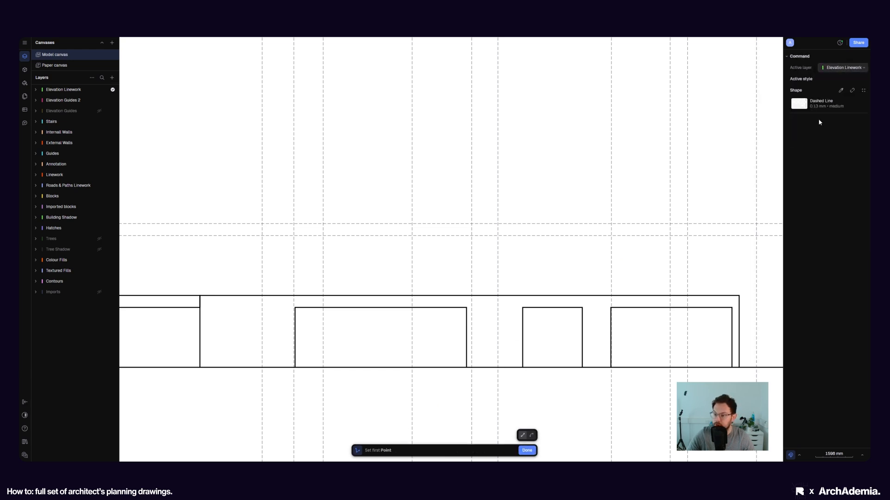
{"action": "left_click", "coordinate": [797, 105]}
{"action": "left_click", "coordinate": [758, 150]}
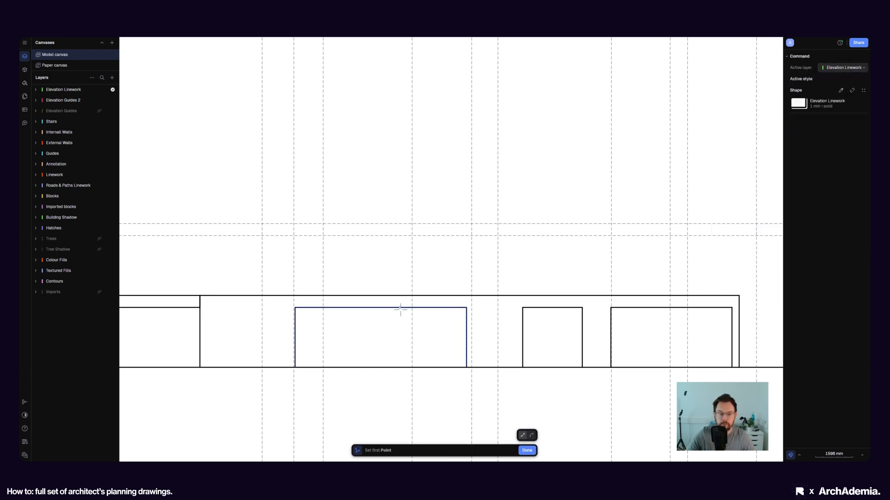
Trace the first-floor volume's outline above the ground-floor roofline, following the outermost vertical guides and the uppermost horizontal guide.
{"action": "scroll", "coordinate": [350, 309], "scroll_direction": "down", "scroll_amount": 10}
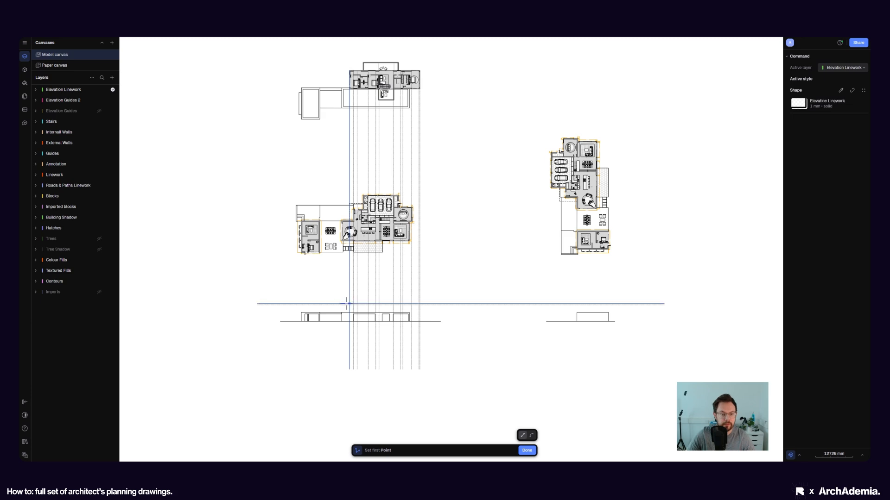
{"action": "scroll", "coordinate": [348, 309], "scroll_direction": "up", "scroll_amount": 10}
{"action": "left_click", "coordinate": [358, 323]}
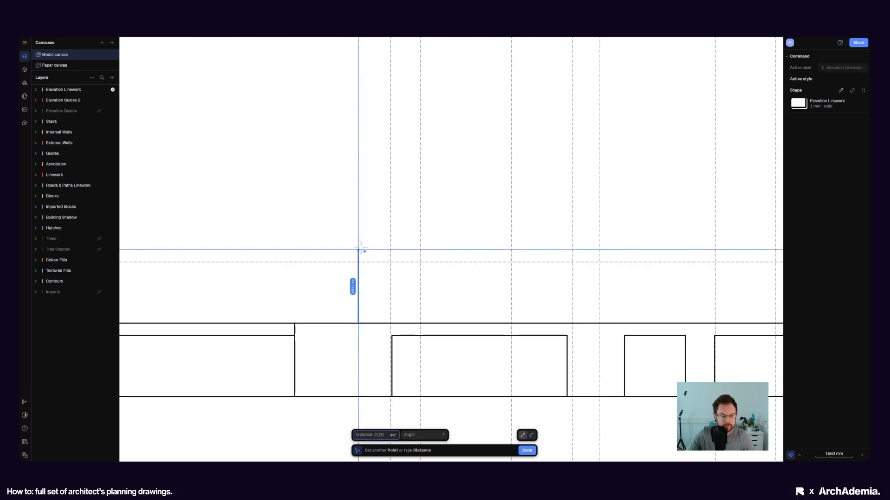
{"action": "scroll", "coordinate": [260, 329], "scroll_direction": "down", "scroll_amount": 8}
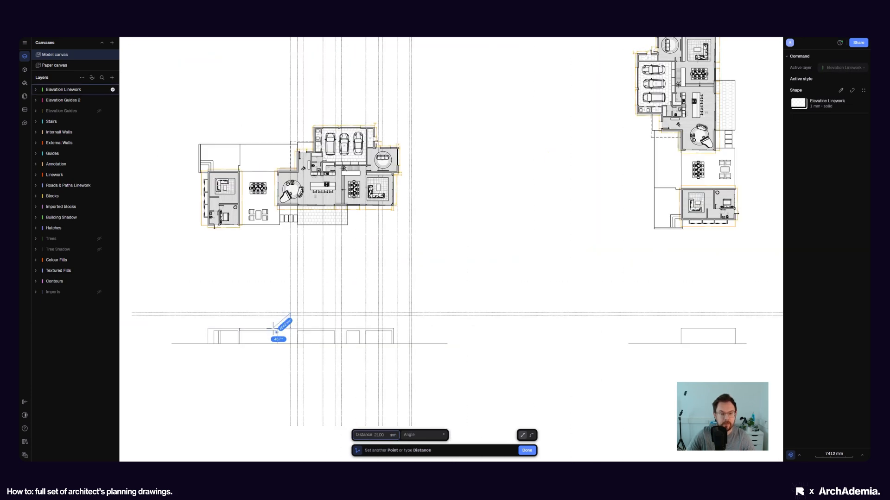
{"action": "scroll", "coordinate": [277, 331], "scroll_direction": "down", "scroll_amount": 3}
{"action": "scroll", "coordinate": [319, 325], "scroll_direction": "up", "scroll_amount": 10}
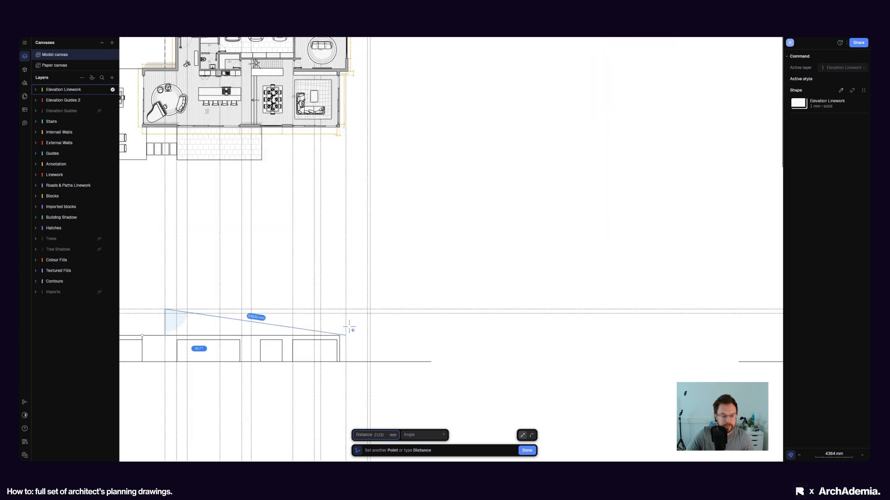
{"action": "left_click", "coordinate": [371, 310]}
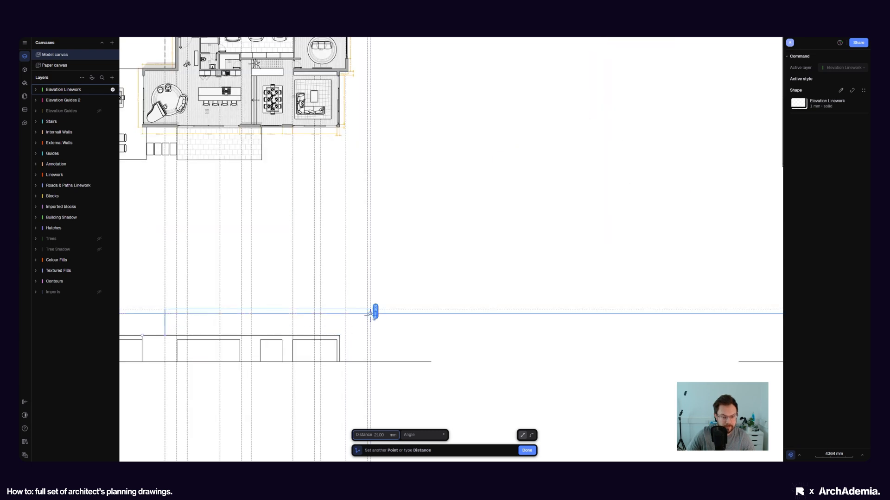
{"action": "scroll", "coordinate": [370, 334], "scroll_direction": "up", "scroll_amount": 3}
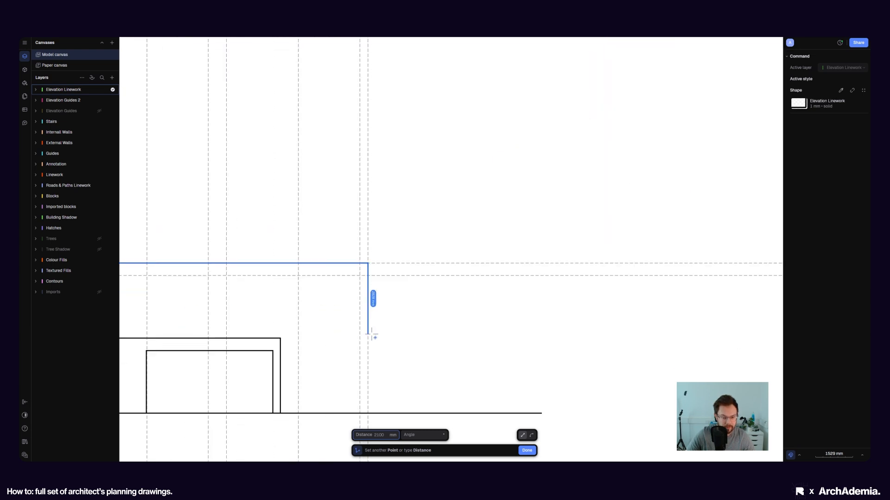
{"action": "left_click", "coordinate": [280, 338]}
{"action": "key", "text": "Return"}
{"action": "key", "text": "Escape"}
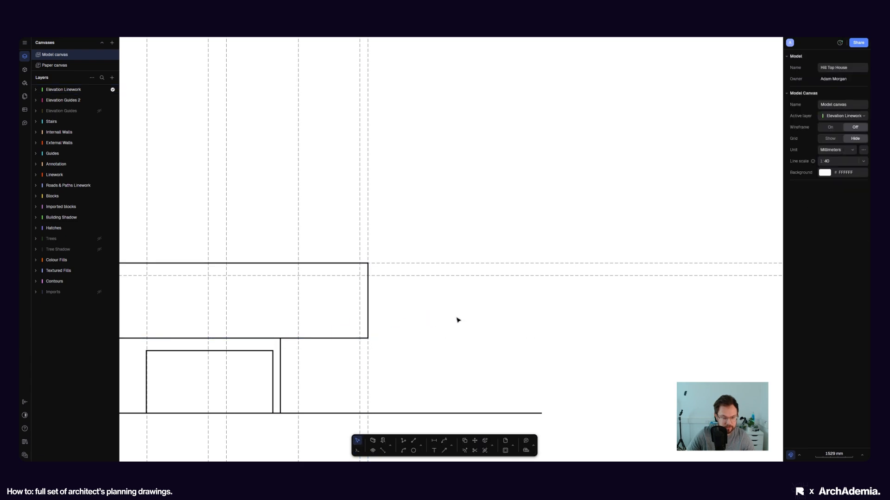
Switch to the reference photo and compare it with the ground-floor plan's projecting wall corner beside the living room.
{"action": "scroll", "coordinate": [500, 316], "scroll_direction": "down", "scroll_amount": 5}
{"action": "mouse_move", "coordinate": [629, 470]}
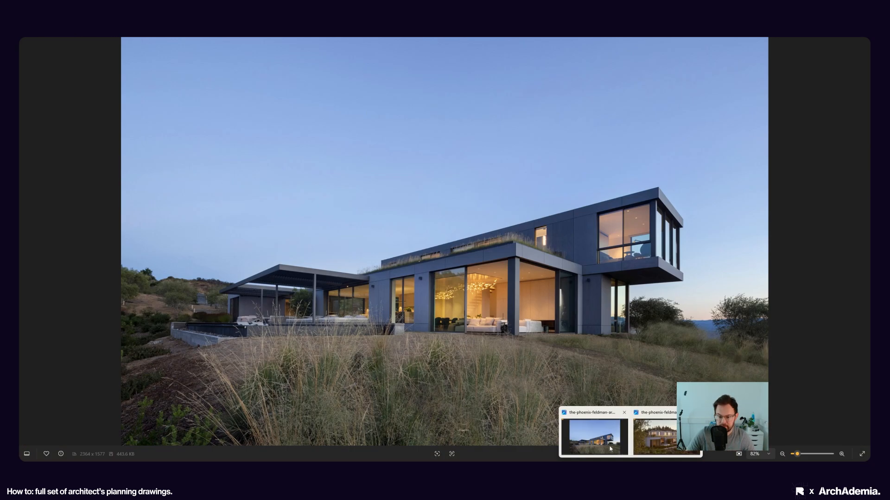
{"action": "left_click", "coordinate": [595, 435]}
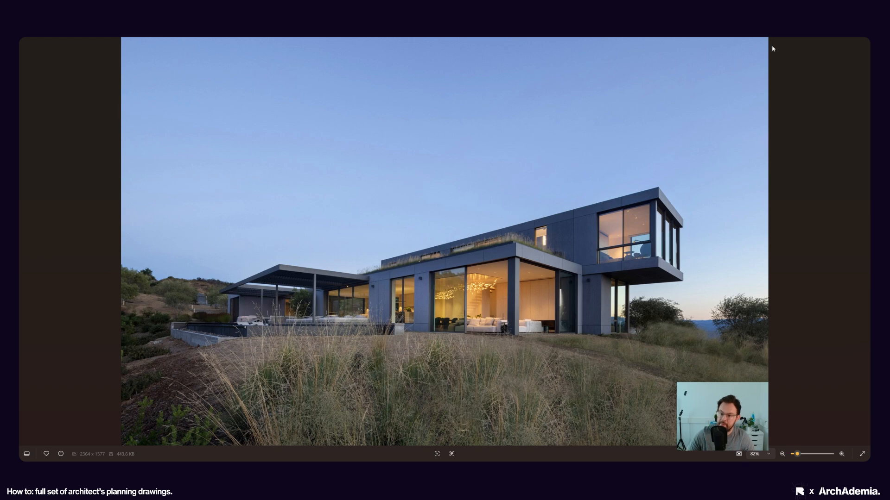
{"action": "key", "text": "alt+Tab"}
{"action": "scroll", "coordinate": [482, 240], "scroll_direction": "down", "scroll_amount": 5}
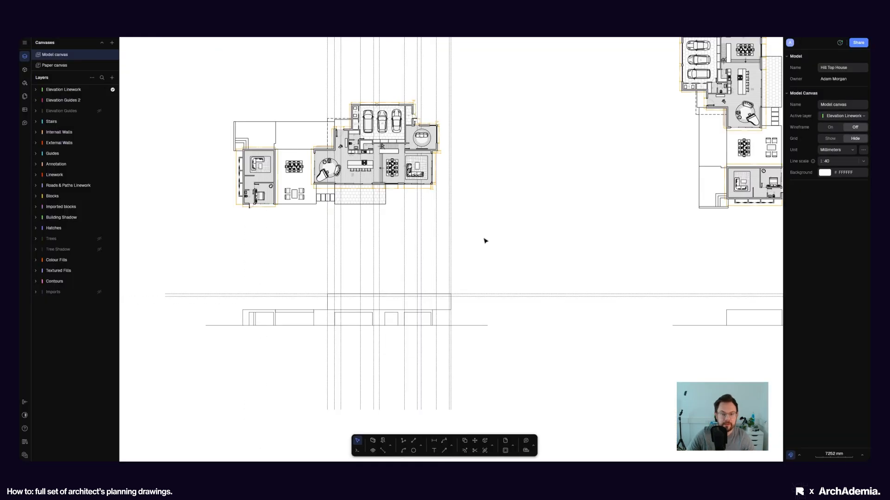
{"action": "scroll", "coordinate": [431, 162], "scroll_direction": "up", "scroll_amount": 10}
{"action": "left_click", "coordinate": [404, 178]}
{"action": "scroll", "coordinate": [405, 177], "scroll_direction": "down", "scroll_amount": 4}
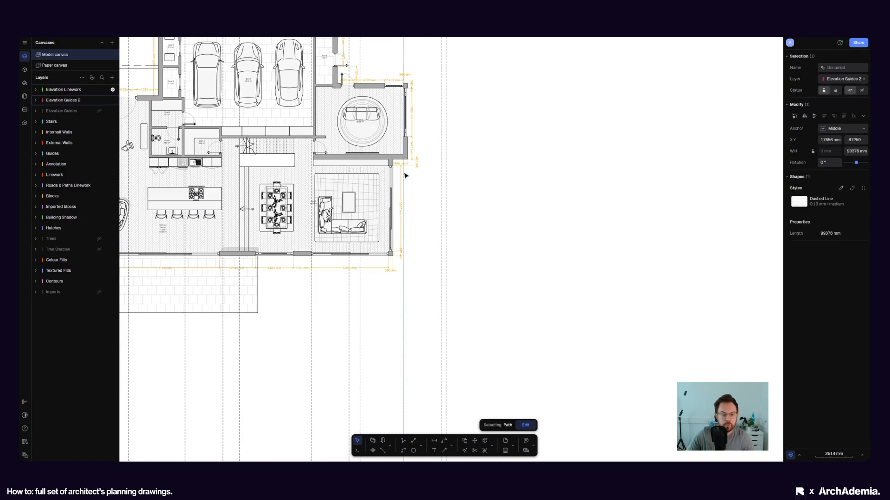
{"action": "left_click", "coordinate": [476, 321]}
{"action": "scroll", "coordinate": [417, 268], "scroll_direction": "down", "scroll_amount": 4}
{"action": "scroll", "coordinate": [410, 232], "scroll_direction": "up", "scroll_amount": 8}
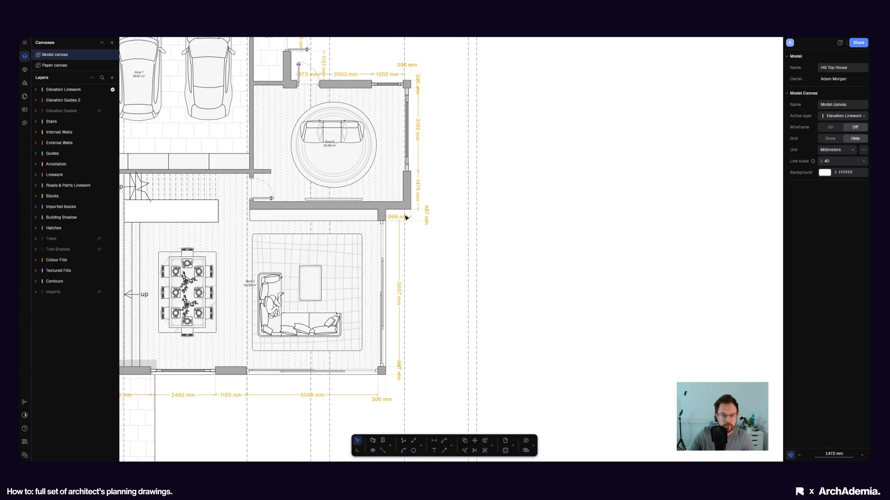
Show the Elevation Guides layer and draw a vertical line from the ground-floor plan's outermost projecting wall corner down to the elevation's ground line.
{"action": "left_click", "coordinate": [101, 112]}
{"action": "scroll", "coordinate": [419, 264], "scroll_direction": "down", "scroll_amount": 4}
{"action": "scroll", "coordinate": [417, 232], "scroll_direction": "up", "scroll_amount": 4}
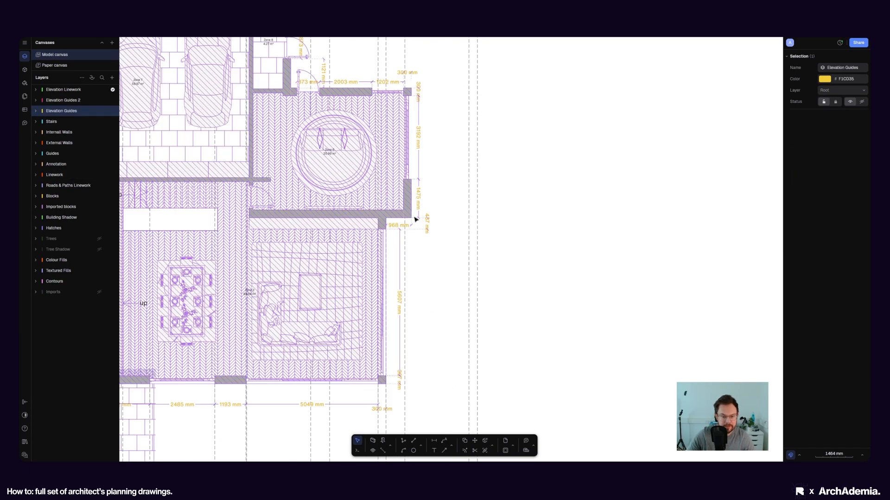
{"action": "scroll", "coordinate": [414, 219], "scroll_direction": "up", "scroll_amount": 5}
{"action": "key", "text": "l"}
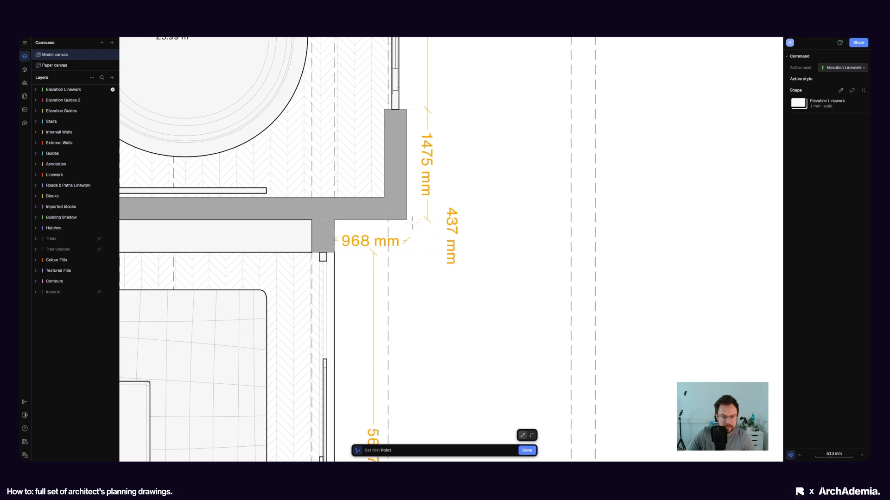
{"action": "left_click", "coordinate": [406, 219]}
{"action": "scroll", "coordinate": [407, 220], "scroll_direction": "down", "scroll_amount": 12}
{"action": "scroll", "coordinate": [408, 329], "scroll_direction": "up", "scroll_amount": 5}
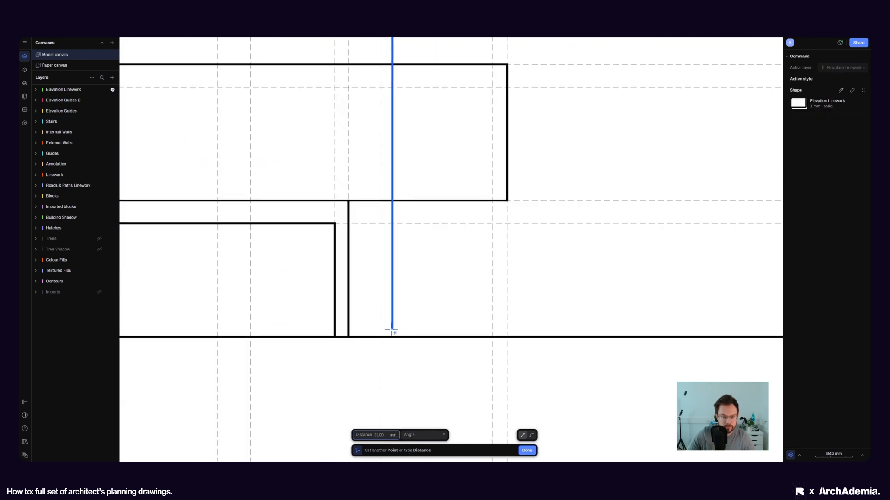
{"action": "left_click", "coordinate": [403, 362]}
{"action": "key", "text": "Escape"}
Shorten the new vertical line so its upper end meets the underside of the first-floor volume, and hide the Elevation Guides layer.
{"action": "left_click", "coordinate": [402, 355]}
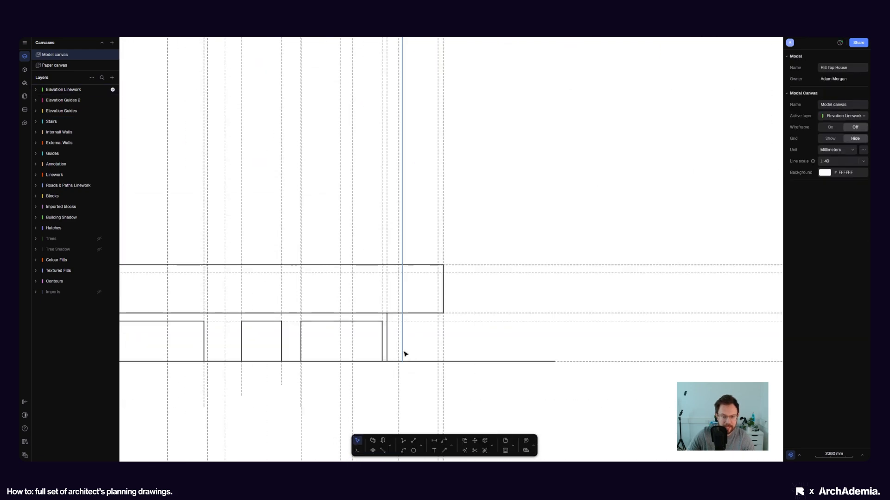
{"action": "scroll", "coordinate": [400, 325], "scroll_direction": "down", "scroll_amount": 5}
{"action": "left_click_drag", "start_coordinate": [403, 167], "coordinate": [403, 338]}
{"action": "scroll", "coordinate": [402, 341], "scroll_direction": "up", "scroll_amount": 10}
{"action": "left_click", "coordinate": [429, 326]}
{"action": "scroll", "coordinate": [430, 327], "scroll_direction": "down", "scroll_amount": 7}
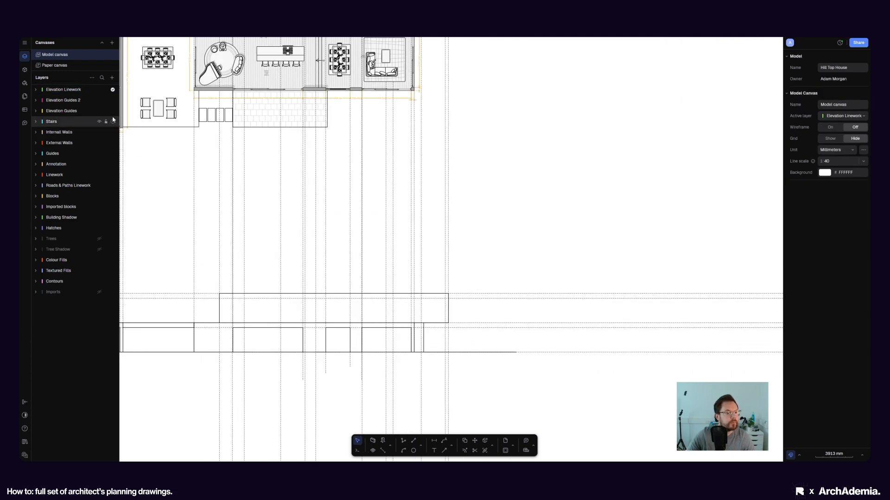
{"action": "left_click", "coordinate": [99, 111]}
Switch to the reference photo, examine the upper storey's windows close up, and return to the first-floor plan in the drawing.
{"action": "scroll", "coordinate": [425, 374], "scroll_direction": "down", "scroll_amount": 3}
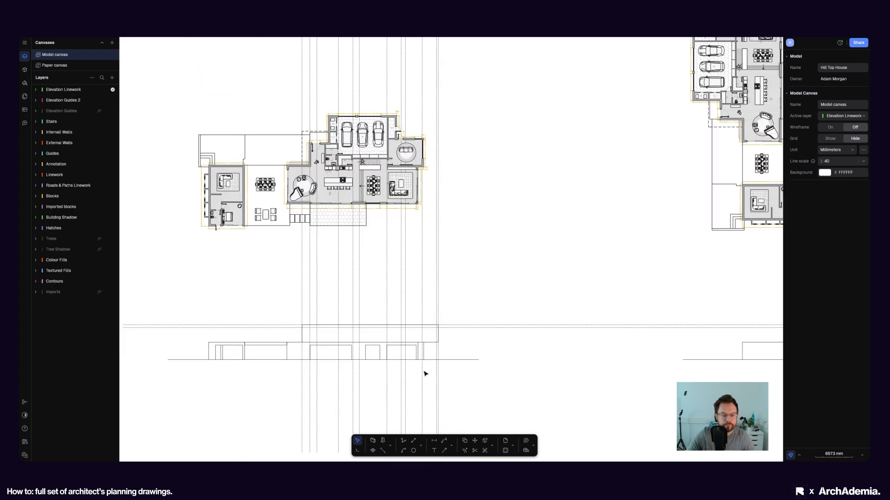
{"action": "mouse_move", "coordinate": [629, 469]}
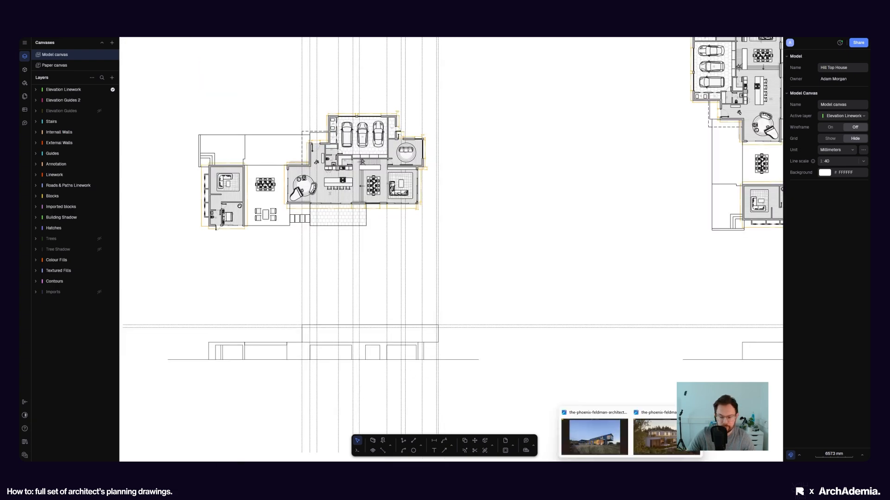
{"action": "mouse_move", "coordinate": [648, 444]}
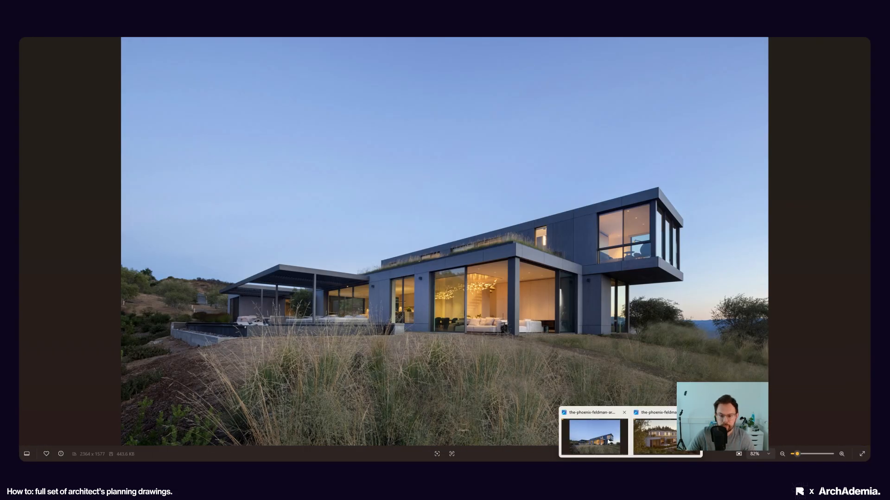
{"action": "left_click", "coordinate": [609, 441]}
{"action": "scroll", "coordinate": [622, 270], "scroll_direction": "up", "scroll_amount": 5}
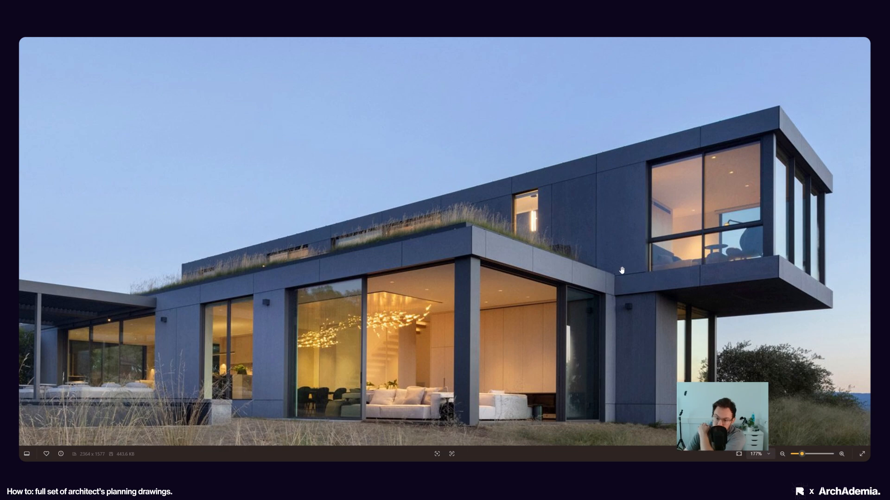
{"action": "key", "text": "alt+Tab"}
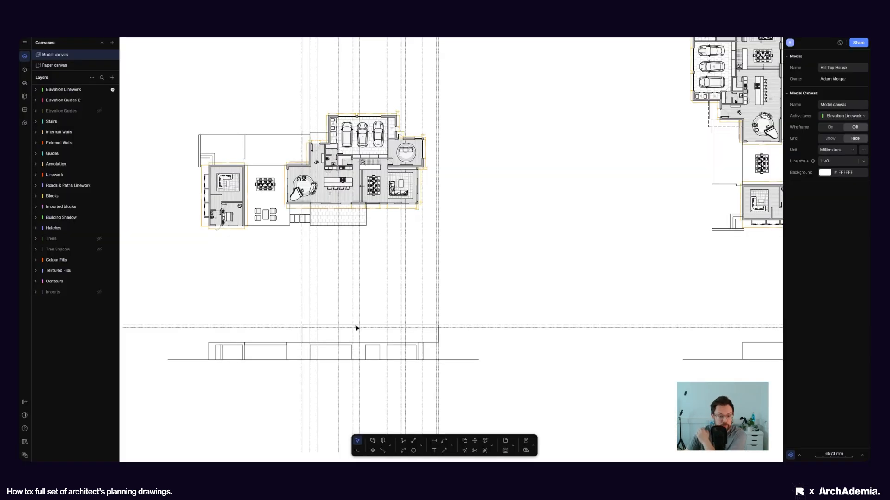
{"action": "scroll", "coordinate": [327, 301], "scroll_direction": "down", "scroll_amount": 3}
{"action": "scroll", "coordinate": [331, 65], "scroll_direction": "up", "scroll_amount": 3}
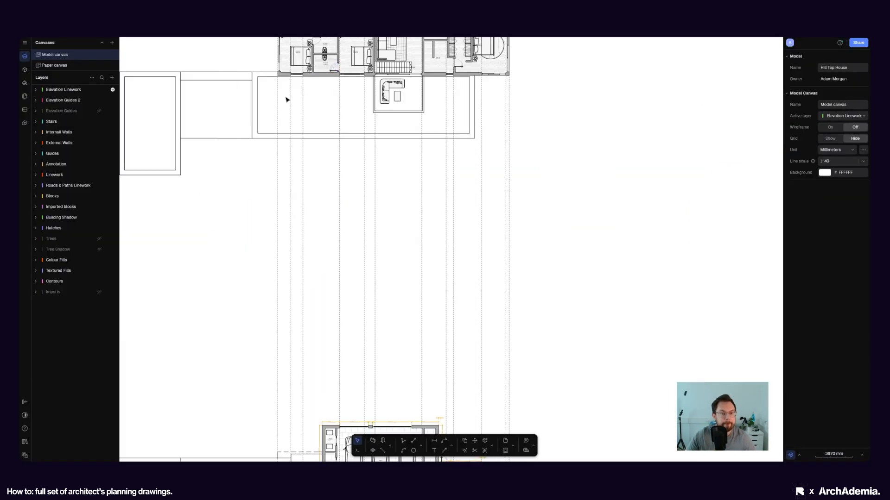
Draw a rectangle about 1222 by 2500 mm for the first upper-storey window, from the window-head guide down to the first-floor line.
{"action": "scroll", "coordinate": [286, 97], "scroll_direction": "down", "scroll_amount": 3}
{"action": "scroll", "coordinate": [286, 354], "scroll_direction": "up", "scroll_amount": 7}
{"action": "middle_click_drag", "start_coordinate": [289, 362], "coordinate": [312, 320]}
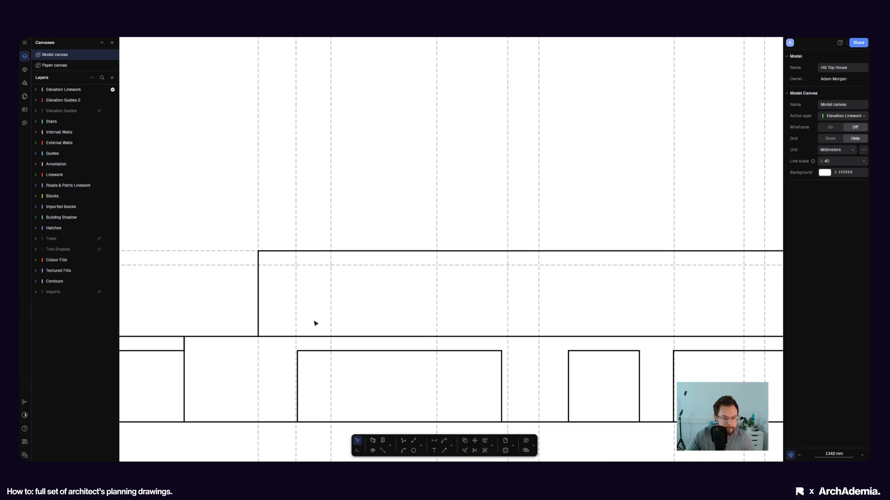
{"action": "scroll", "coordinate": [324, 367], "scroll_direction": "up", "scroll_amount": 3}
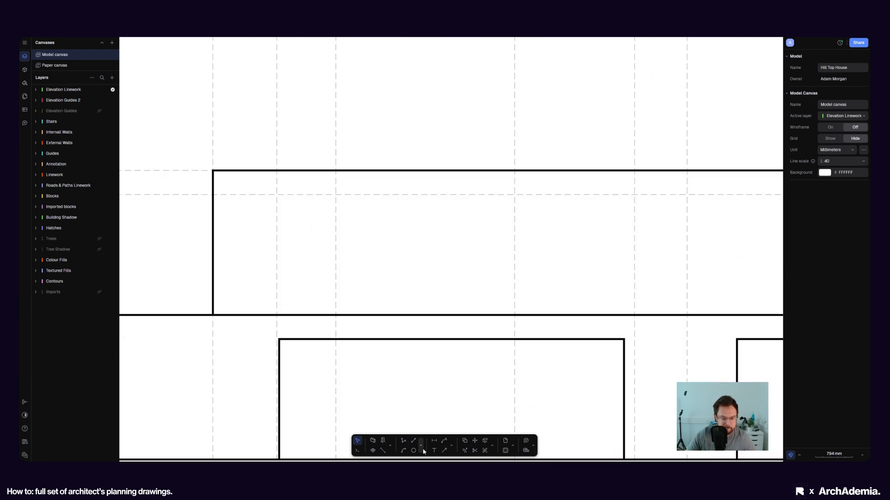
{"action": "left_click", "coordinate": [423, 452]}
{"action": "left_click", "coordinate": [438, 433]}
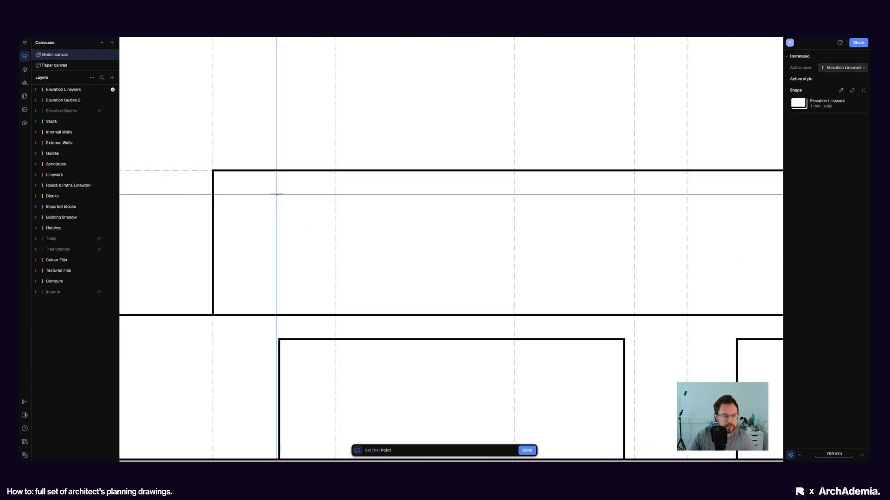
{"action": "left_click", "coordinate": [277, 194]}
{"action": "left_click", "coordinate": [336, 315]}
Draw the second upper-storey window as a rectangle between its pair of vertical guides, from the window-head guide to the first-floor line.
{"action": "middle_click_drag", "start_coordinate": [539, 255], "coordinate": [271, 261]}
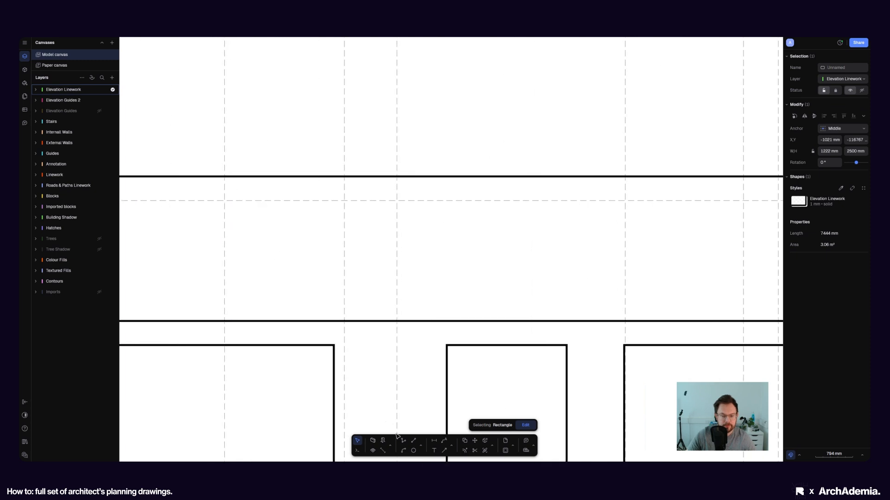
{"action": "scroll", "coordinate": [422, 420], "scroll_direction": "down", "scroll_amount": 2}
{"action": "left_click", "coordinate": [423, 446]}
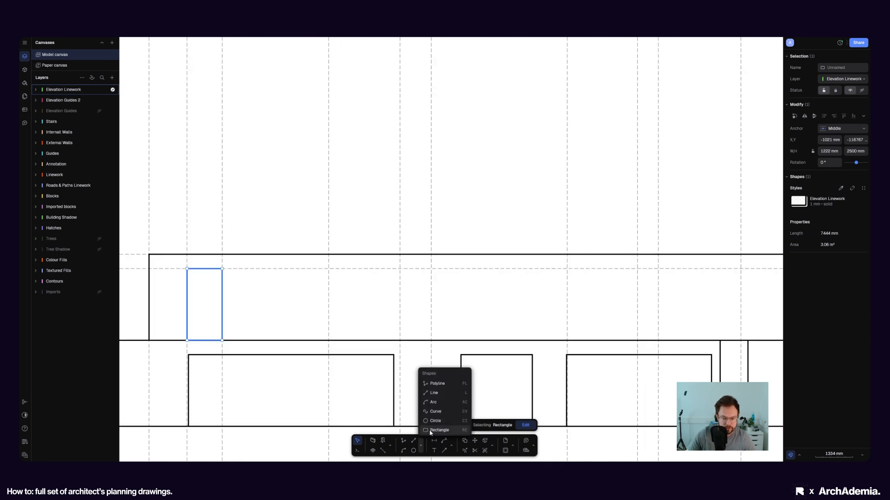
{"action": "left_click", "coordinate": [358, 307]}
{"action": "key", "text": "r"}
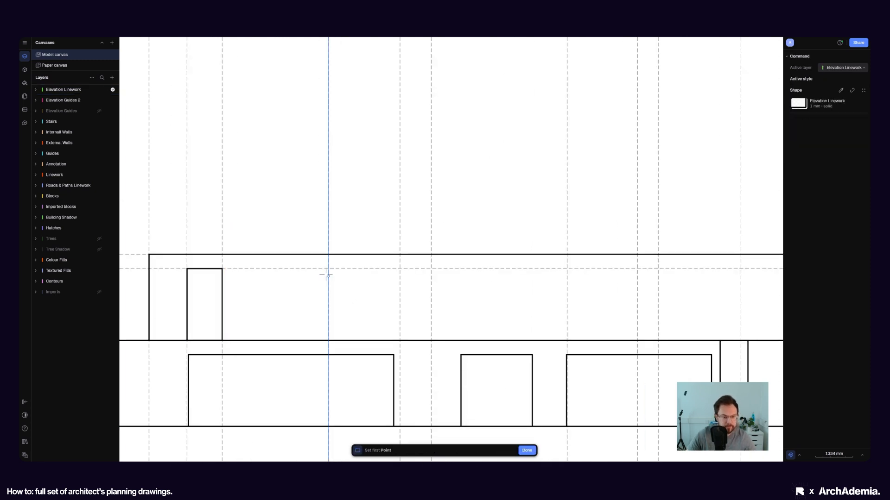
{"action": "left_click", "coordinate": [329, 269]}
{"action": "left_click", "coordinate": [401, 341]}
Draw the wide third upper-storey window as a rectangle between its vertical guides, from the window-head guide to the floor line.
{"action": "middle_click_drag", "start_coordinate": [460, 296], "coordinate": [377, 301]}
{"action": "left_click", "coordinate": [405, 300]}
{"action": "key", "text": "r"}
{"action": "left_click", "coordinate": [348, 274]}
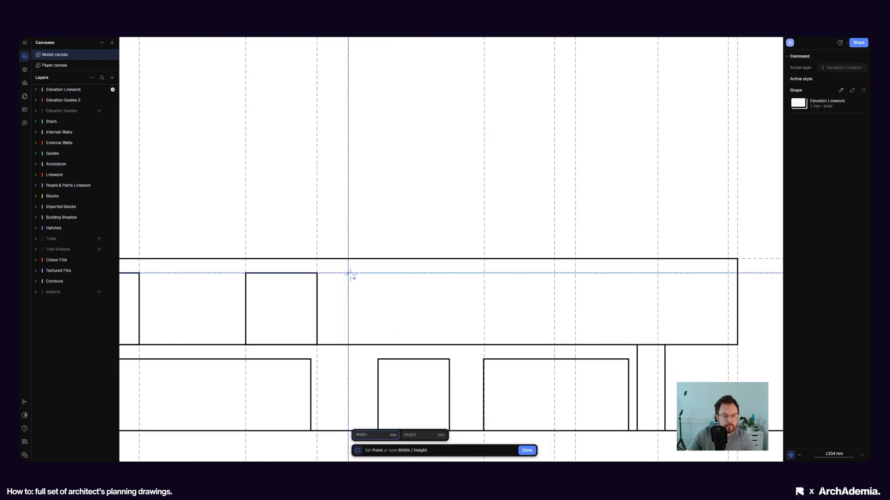
{"action": "left_click", "coordinate": [495, 344]}
{"action": "left_click", "coordinate": [612, 312]}
Draw the narrow fourth upper-storey window as a rectangle between its closely spaced guides, spanning from window head to floor line.
{"action": "middle_click_drag", "start_coordinate": [612, 312], "coordinate": [459, 313]}
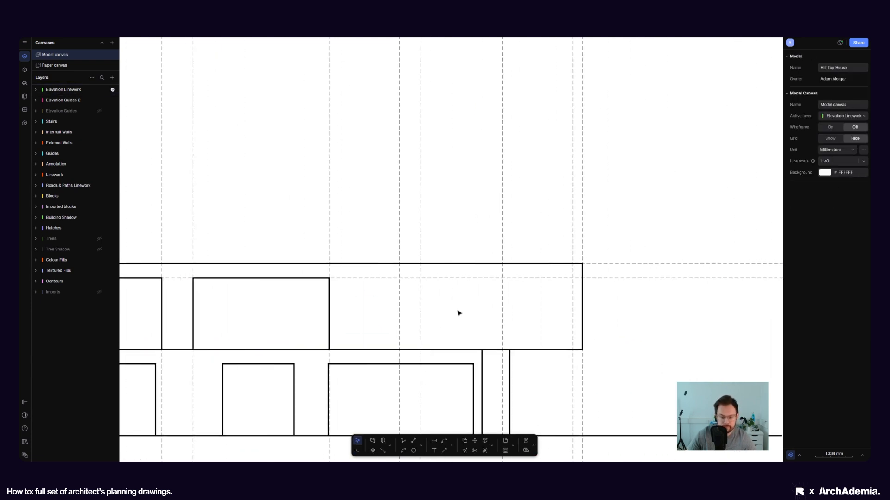
{"action": "key", "text": "r"}
{"action": "scroll", "coordinate": [462, 307], "scroll_direction": "down", "scroll_amount": 5}
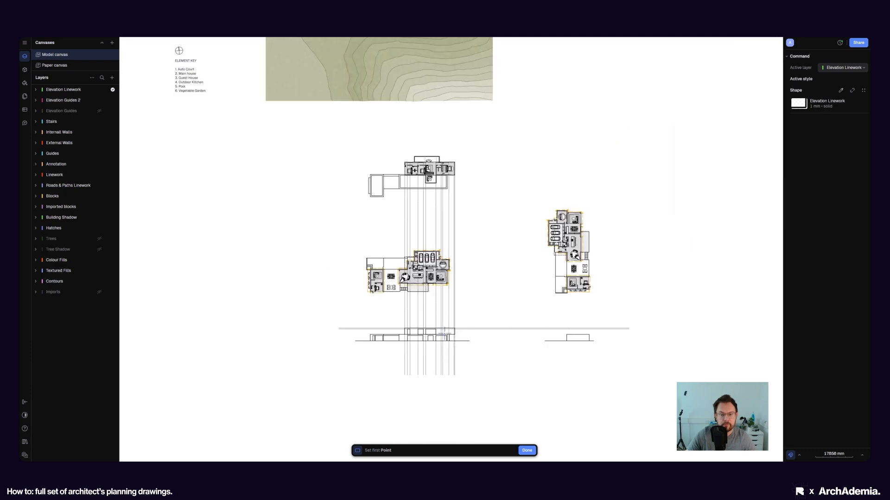
{"action": "scroll", "coordinate": [444, 333], "scroll_direction": "up", "scroll_amount": 5}
{"action": "left_click", "coordinate": [397, 279]}
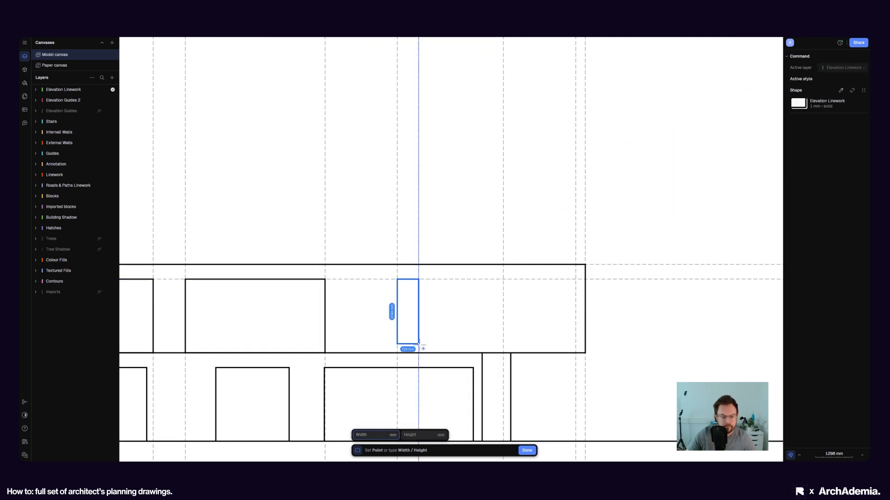
{"action": "left_click", "coordinate": [442, 340]}
Draw a rectangle about 2451 by 2500 mm for the last upper-storey window, between the guides near the volume's far end.
{"action": "middle_click_drag", "start_coordinate": [465, 319], "coordinate": [389, 323]}
{"action": "left_click", "coordinate": [389, 324]}
{"action": "key", "text": "r"}
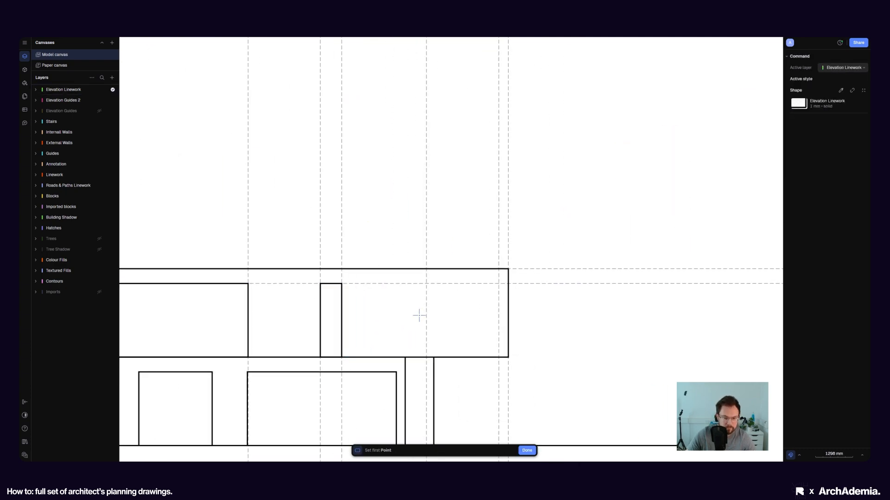
{"action": "left_click", "coordinate": [427, 284]}
{"action": "left_click", "coordinate": [499, 358]}
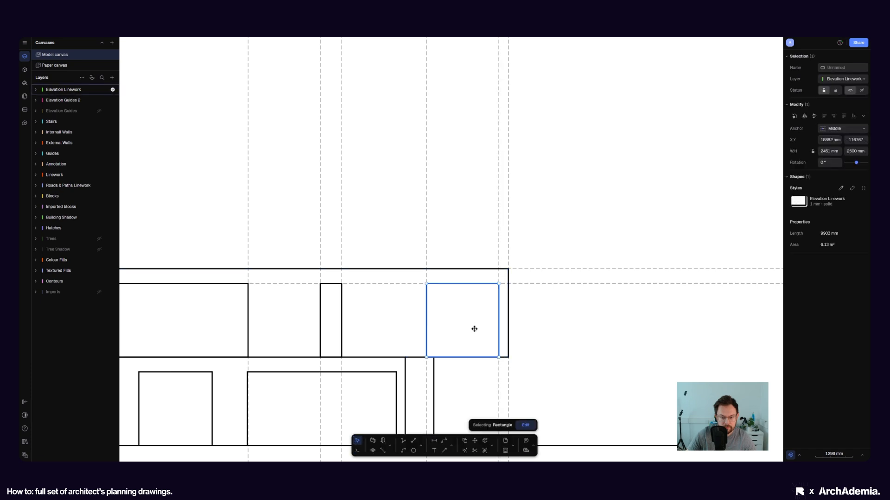
{"action": "key", "text": "Escape"}
Review the whole front elevation, compare its windows with the reference photo, and return to the drawing.
{"action": "scroll", "coordinate": [465, 333], "scroll_direction": "down", "scroll_amount": 5}
{"action": "scroll", "coordinate": [352, 350], "scroll_direction": "up", "scroll_amount": 5}
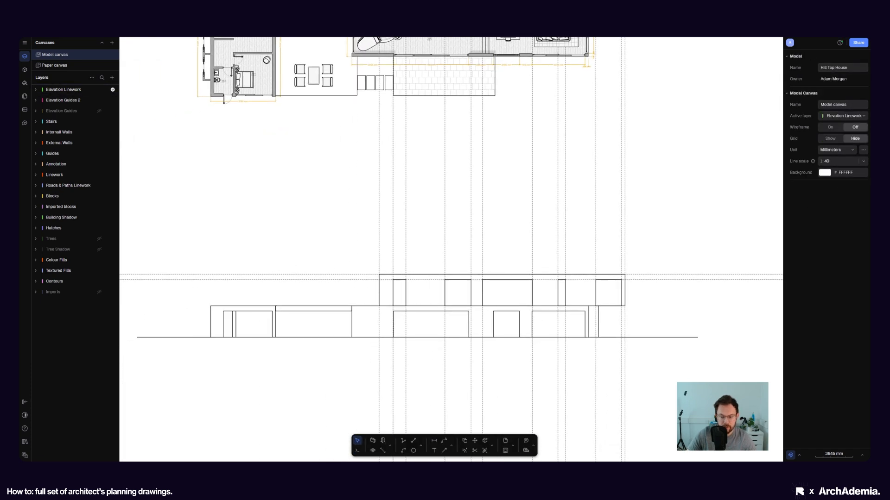
{"action": "left_click", "coordinate": [604, 441]}
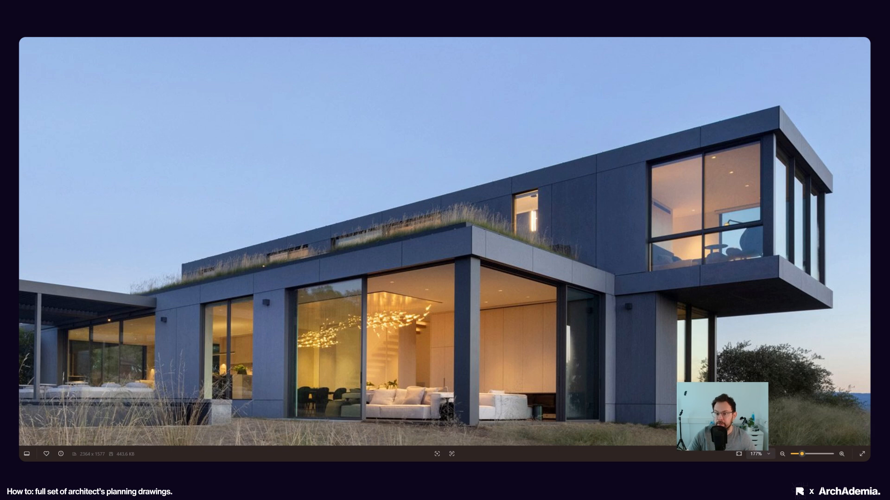
{"action": "key", "text": "alt+Tab"}
{"action": "middle_click_drag", "start_coordinate": [499, 253], "coordinate": [480, 248]}
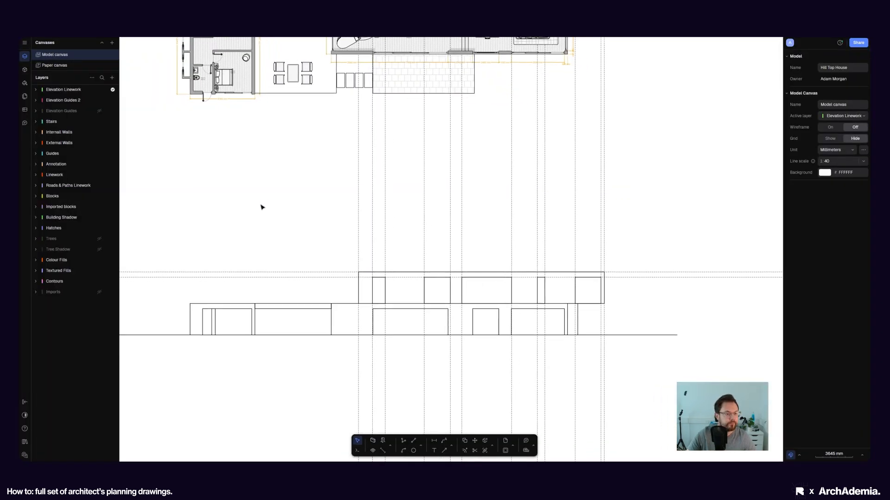
{"action": "middle_click_drag", "start_coordinate": [260, 205], "coordinate": [253, 223]}
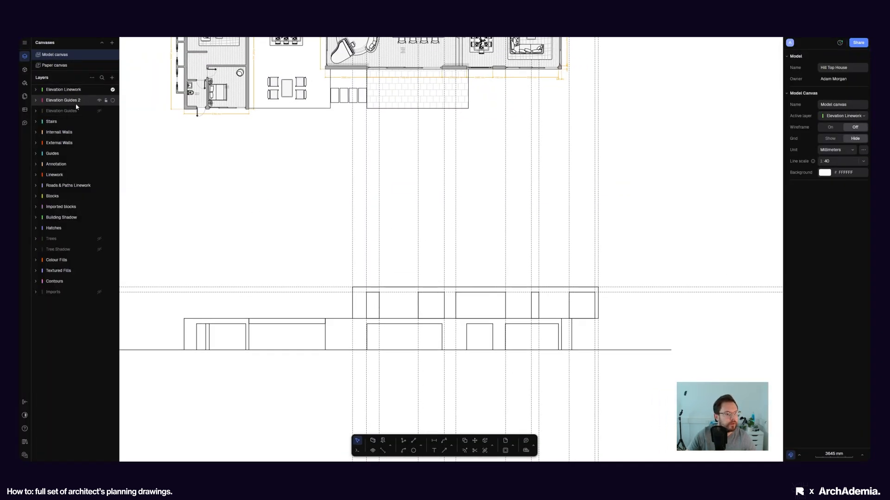
Hide the Elevation Guides 2 layer and create a new layer named Elevation Linework 2.
{"action": "left_click", "coordinate": [99, 100]}
{"action": "middle_click_drag", "start_coordinate": [311, 255], "coordinate": [348, 252]}
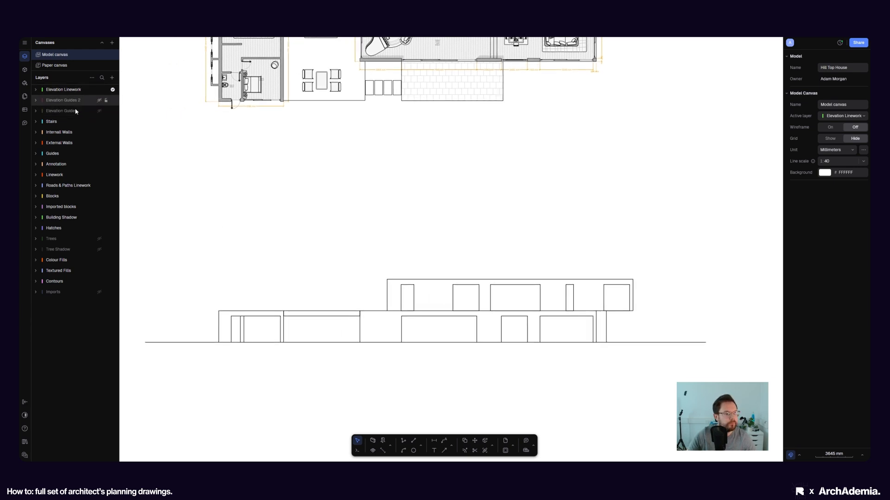
{"action": "left_click", "coordinate": [113, 79]}
{"action": "left_click", "coordinate": [116, 90]}
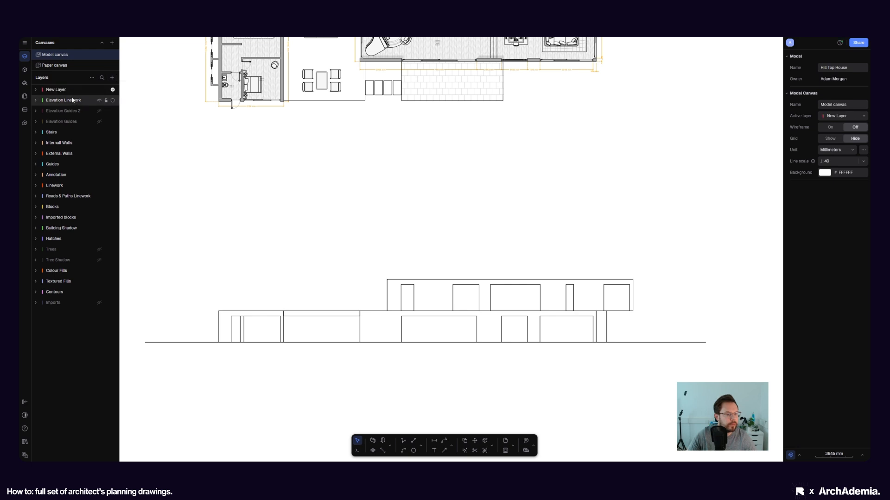
{"action": "double_click", "coordinate": [76, 89]}
{"action": "type", "text": "Elevation Linework 2"}
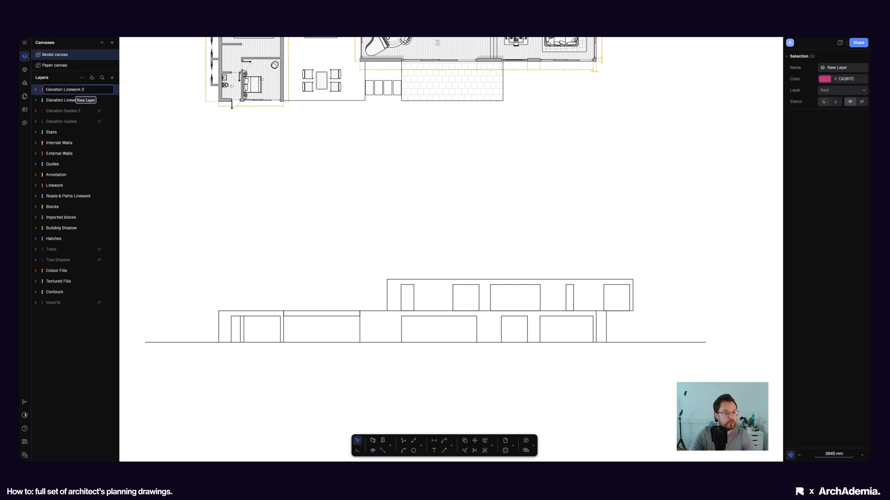
{"action": "key", "text": "Return"}
Start a polyline on the Elevation Linework 2 layer and set its style to Style Grey Lines.
{"action": "left_click", "coordinate": [252, 266]}
{"action": "middle_click_drag", "start_coordinate": [252, 266], "coordinate": [245, 267]}
{"action": "left_click", "coordinate": [64, 91]}
{"action": "scroll", "coordinate": [200, 282], "scroll_direction": "up", "scroll_amount": 4}
{"action": "left_click", "coordinate": [281, 352]}
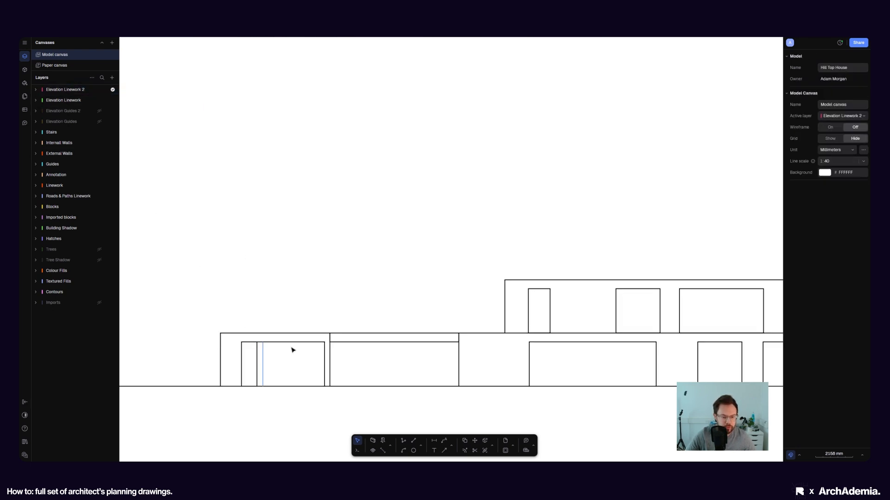
{"action": "middle_click_drag", "start_coordinate": [299, 381], "coordinate": [333, 350]}
{"action": "scroll", "coordinate": [325, 349], "scroll_direction": "up", "scroll_amount": 3}
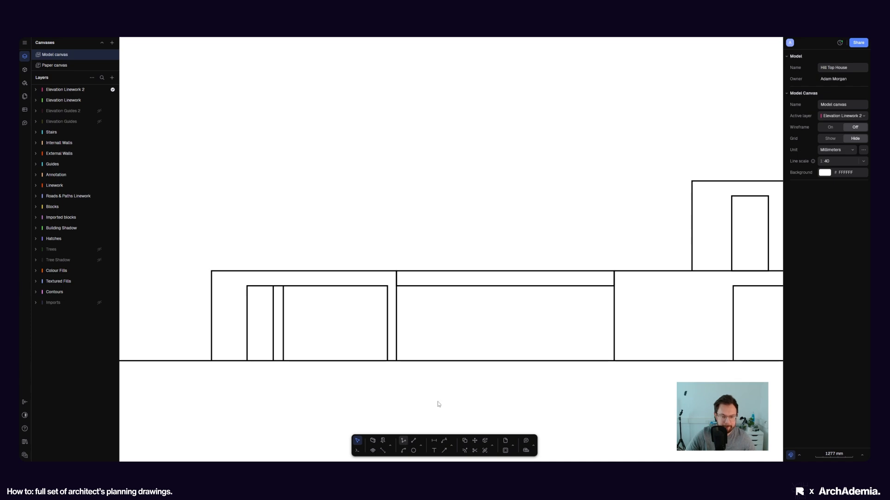
{"action": "mouse_move", "coordinate": [602, 457]}
{"action": "left_click", "coordinate": [598, 437]}
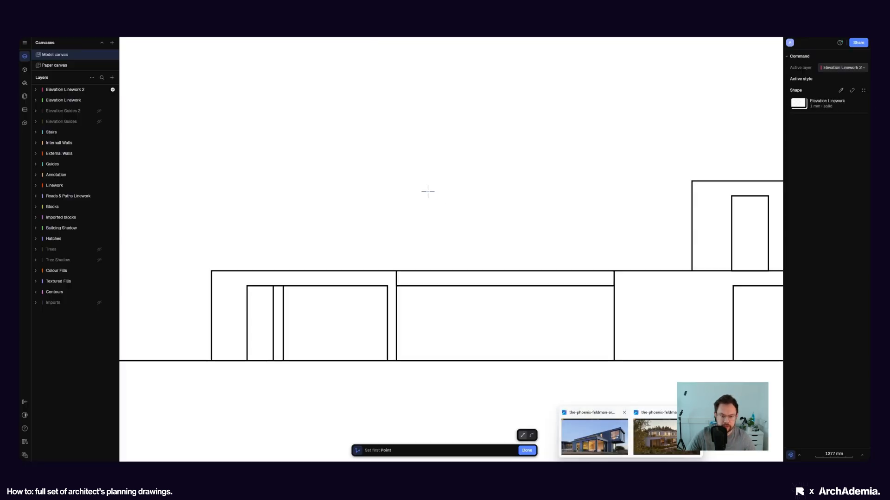
{"action": "left_click", "coordinate": [798, 107]}
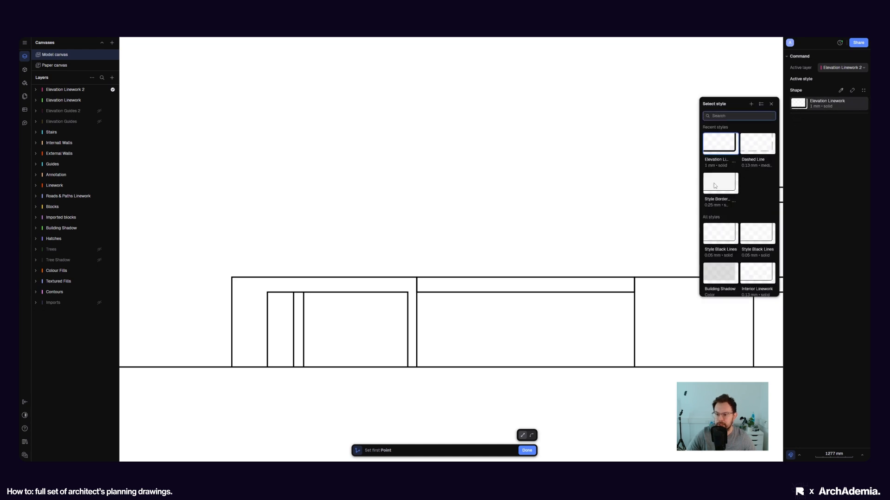
{"action": "scroll", "coordinate": [747, 243], "scroll_direction": "down", "scroll_amount": 3}
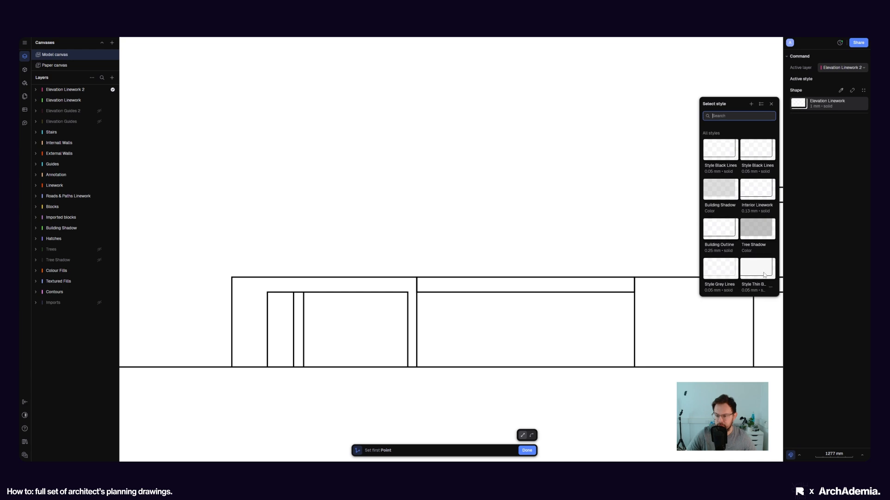
{"action": "left_click", "coordinate": [728, 274]}
Draw a horizontal line about 1.2 m long from the first ground-floor opening's upper corner to the building's outer edge.
{"action": "scroll", "coordinate": [262, 280], "scroll_direction": "up", "scroll_amount": 5}
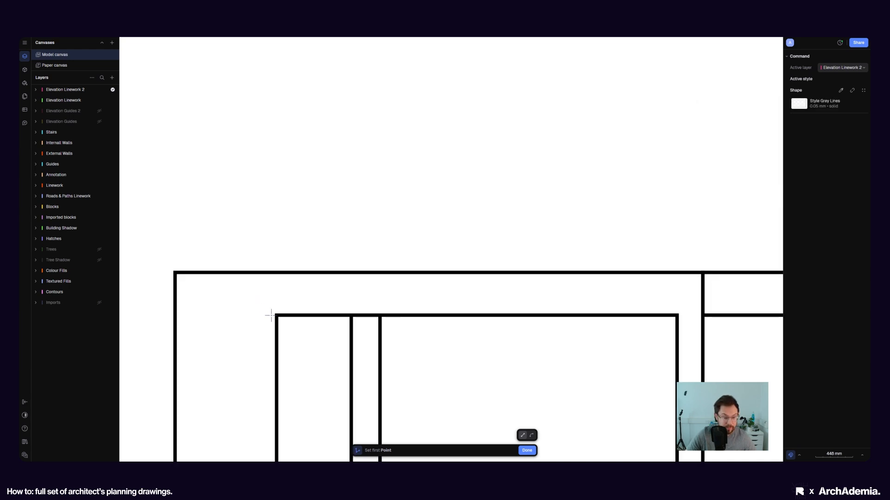
{"action": "left_click", "coordinate": [181, 310]}
{"action": "left_click", "coordinate": [175, 316]}
{"action": "key", "text": "Escape"}
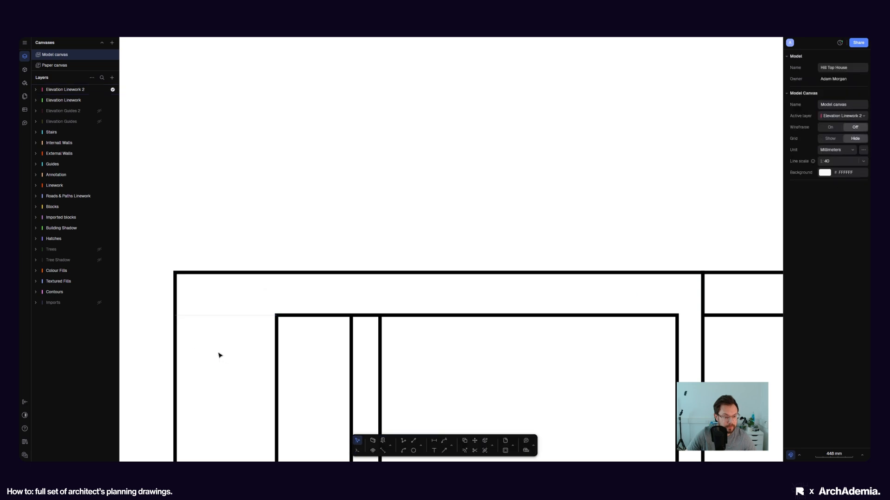
Change the new horizontal line's style to Style Black Lines.
{"action": "scroll", "coordinate": [205, 343], "scroll_direction": "up", "scroll_amount": 3}
{"action": "scroll", "coordinate": [220, 320], "scroll_direction": "down", "scroll_amount": 3}
{"action": "left_click", "coordinate": [221, 308]}
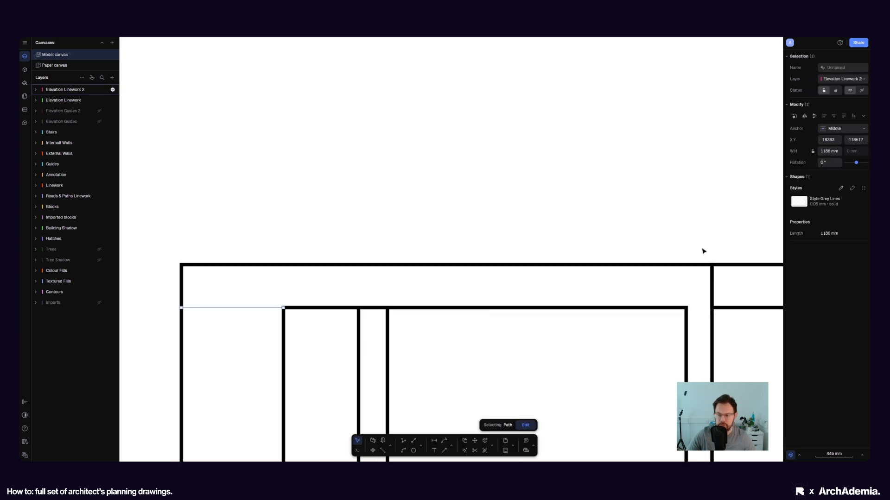
{"action": "left_click", "coordinate": [799, 202]}
{"action": "scroll", "coordinate": [724, 305], "scroll_direction": "down", "scroll_amount": 1}
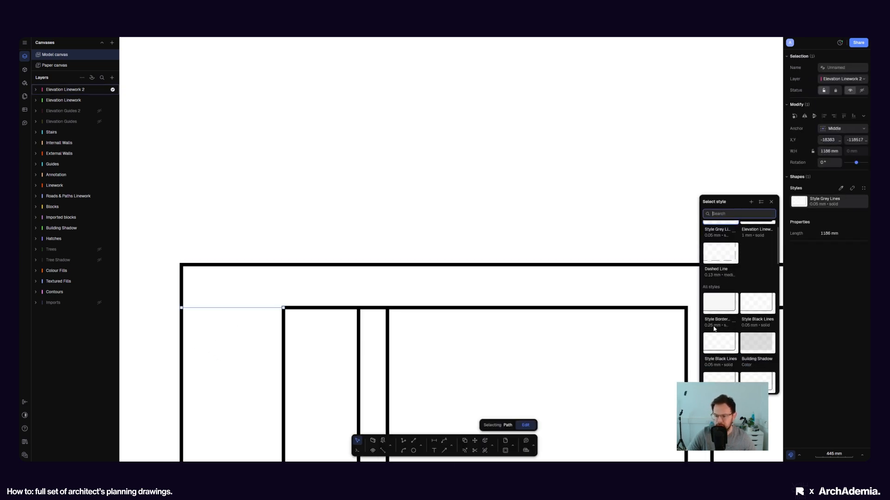
{"action": "left_click", "coordinate": [333, 199]}
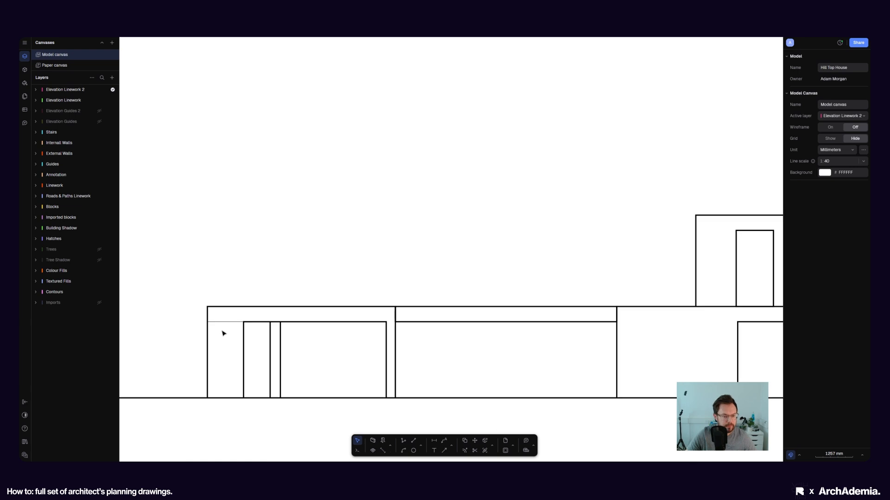
{"action": "scroll", "coordinate": [313, 330], "scroll_direction": "down", "scroll_amount": 3}
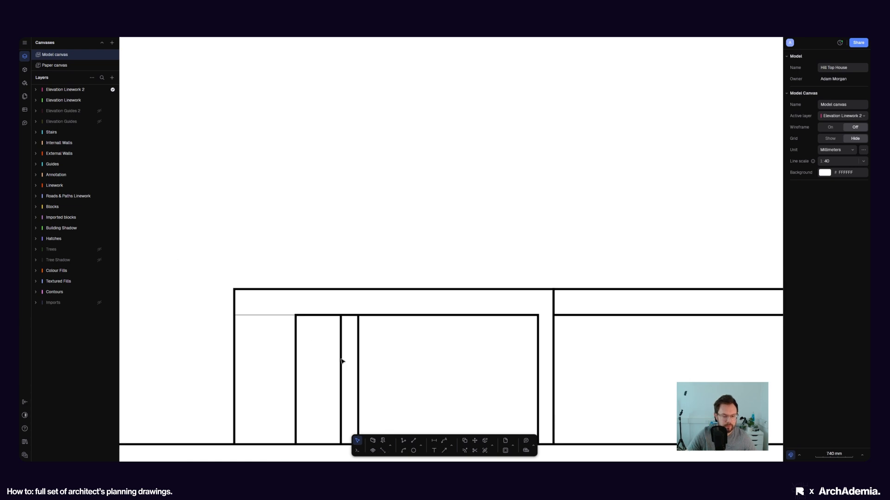
Draw a vertical polyline in Style Black Lines from the first ground-floor opening's upper corner up to the roof line.
{"action": "left_click", "coordinate": [404, 441]}
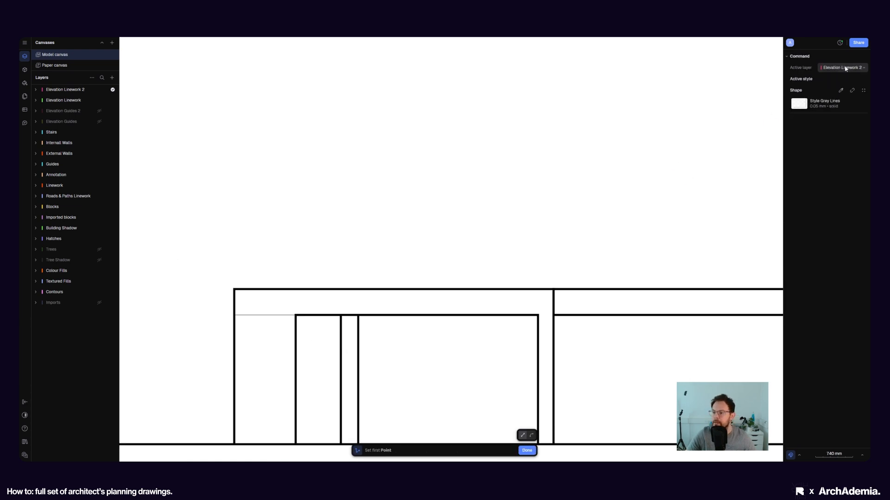
{"action": "left_click", "coordinate": [829, 104]}
{"action": "left_click", "coordinate": [718, 149]}
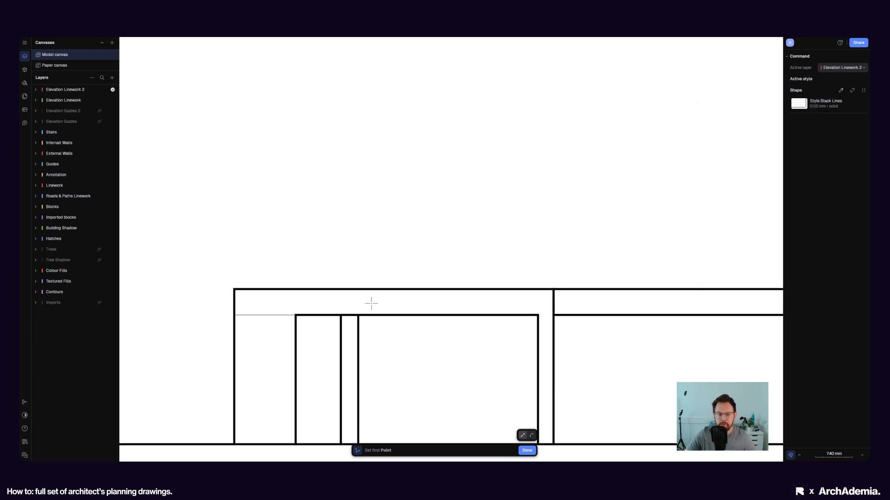
{"action": "scroll", "coordinate": [316, 314], "scroll_direction": "up", "scroll_amount": 3}
{"action": "left_click", "coordinate": [281, 317]}
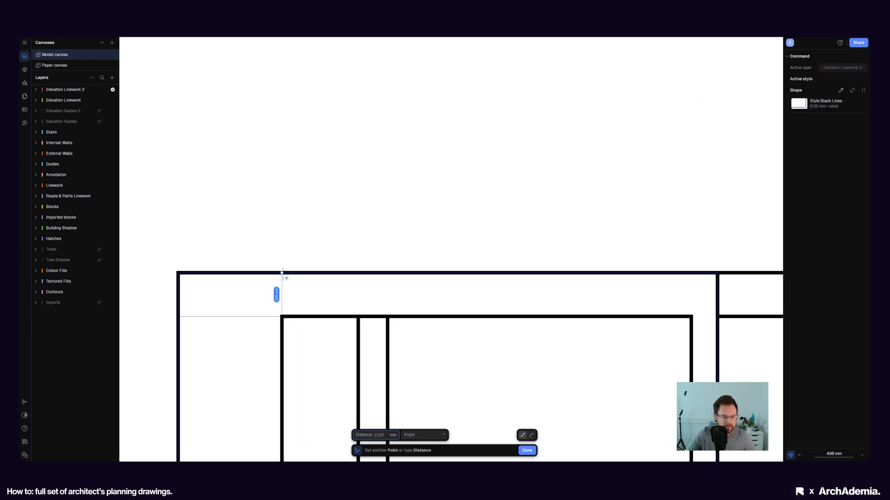
{"action": "left_click", "coordinate": [282, 275]}
{"action": "key", "text": "Escape"}
Check the cladding panel joints in the reference photo and return to the elevation.
{"action": "left_click", "coordinate": [604, 452]}
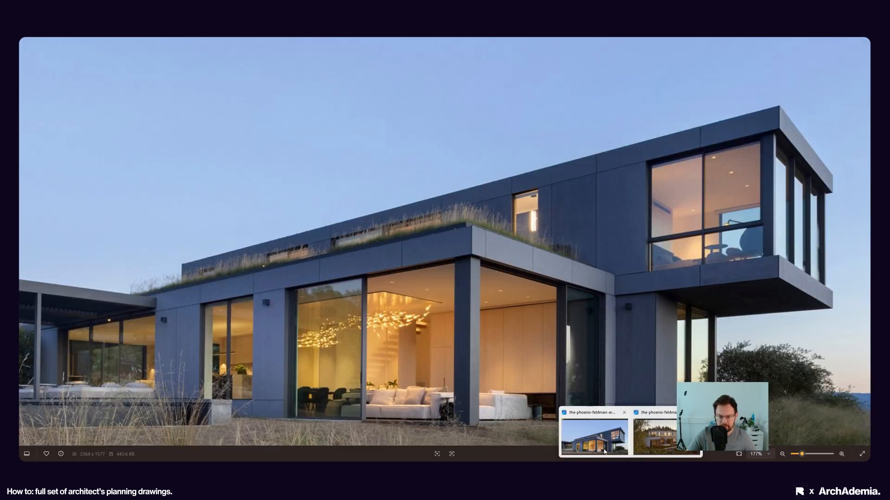
{"action": "left_click", "coordinate": [651, 443]}
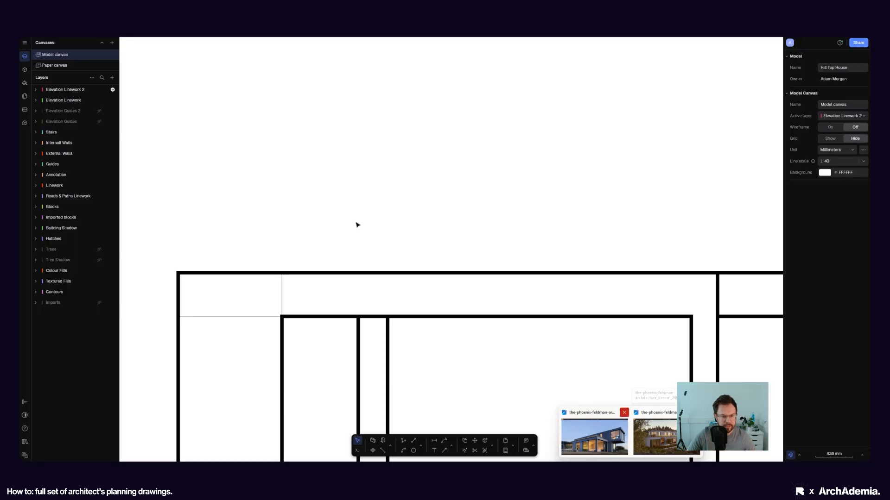
Draw a 500 mm vertical joint from the first ground-floor opening's right upper corner up to the roof line.
{"action": "scroll", "coordinate": [333, 205], "scroll_direction": "down", "scroll_amount": 3}
{"action": "middle_click_drag", "start_coordinate": [463, 209], "coordinate": [376, 203]}
{"action": "left_click", "coordinate": [402, 440]}
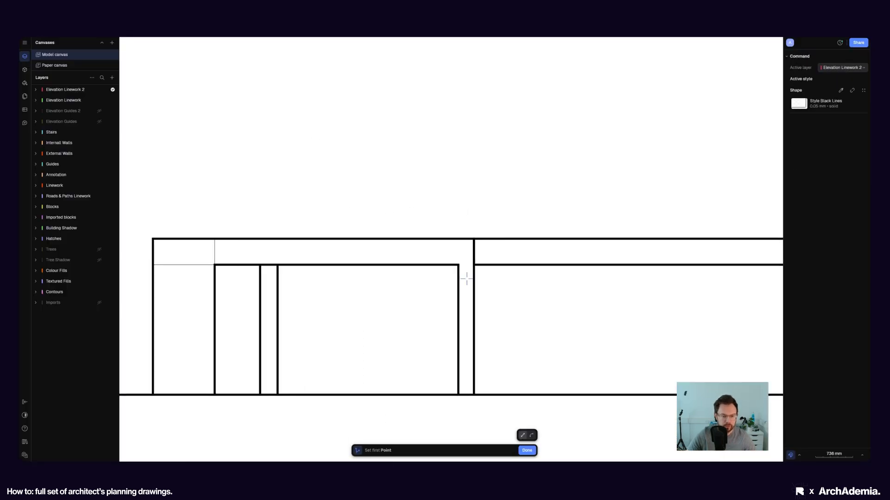
{"action": "scroll", "coordinate": [477, 256], "scroll_direction": "up", "scroll_amount": 3}
{"action": "left_click", "coordinate": [444, 270]}
{"action": "left_click", "coordinate": [445, 227]}
{"action": "key", "text": "Return"}
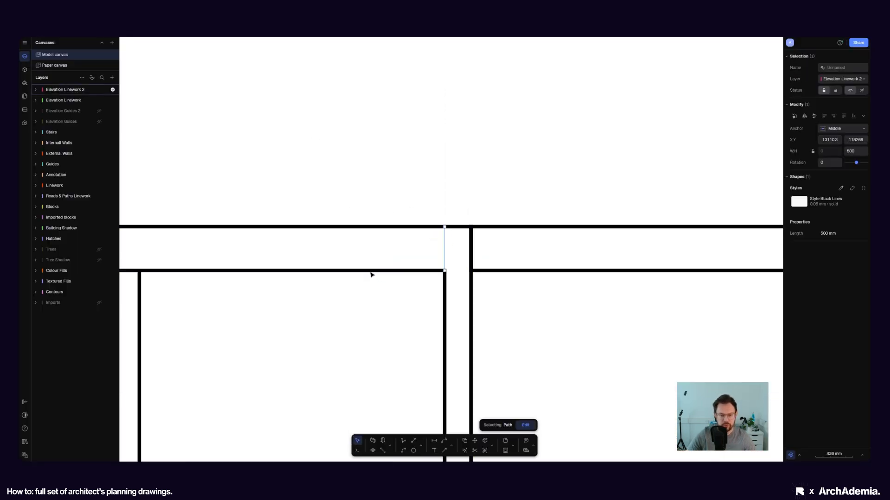
Copy the 500 mm vertical joint onto the tops of the two mullions in the first ground-floor opening.
{"action": "middle_click_drag", "start_coordinate": [297, 261], "coordinate": [518, 257]}
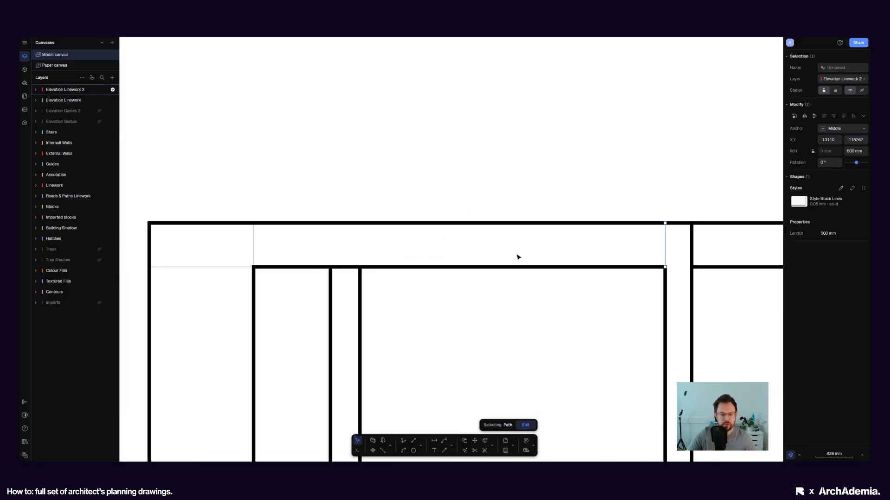
{"action": "left_click", "coordinate": [464, 442]}
{"action": "left_click", "coordinate": [665, 267]}
{"action": "left_click", "coordinate": [360, 268]}
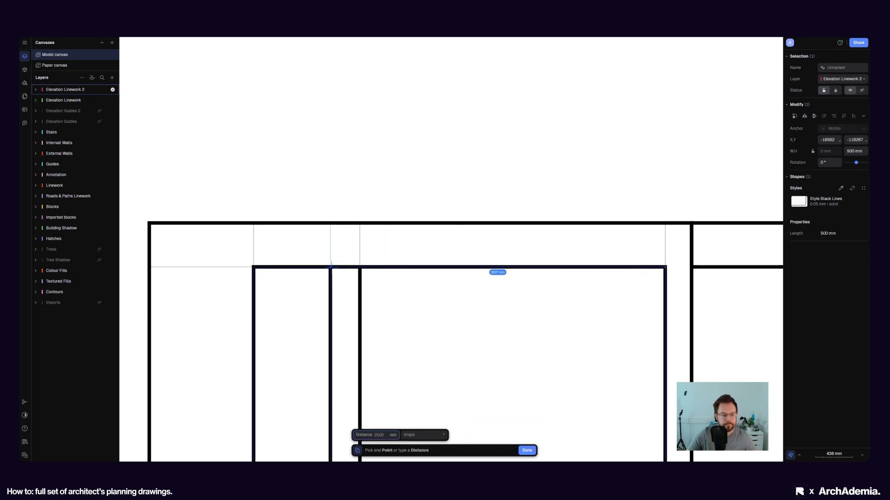
{"action": "left_click", "coordinate": [331, 268]}
{"action": "key", "text": "Escape"}
{"action": "scroll", "coordinate": [295, 219], "scroll_direction": "down", "scroll_amount": 5}
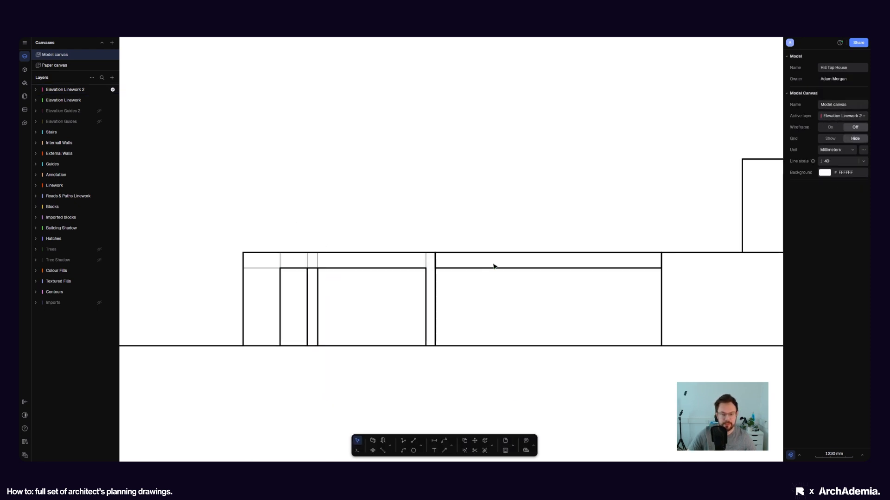
Draw a 500 mm vertical joint from the wide central ground-floor opening's left upper corner to the upper storey's base line.
{"action": "scroll", "coordinate": [327, 270], "scroll_direction": "down", "scroll_amount": 3}
{"action": "scroll", "coordinate": [221, 276], "scroll_direction": "down", "scroll_amount": 2}
{"action": "scroll", "coordinate": [404, 293], "scroll_direction": "up", "scroll_amount": 4}
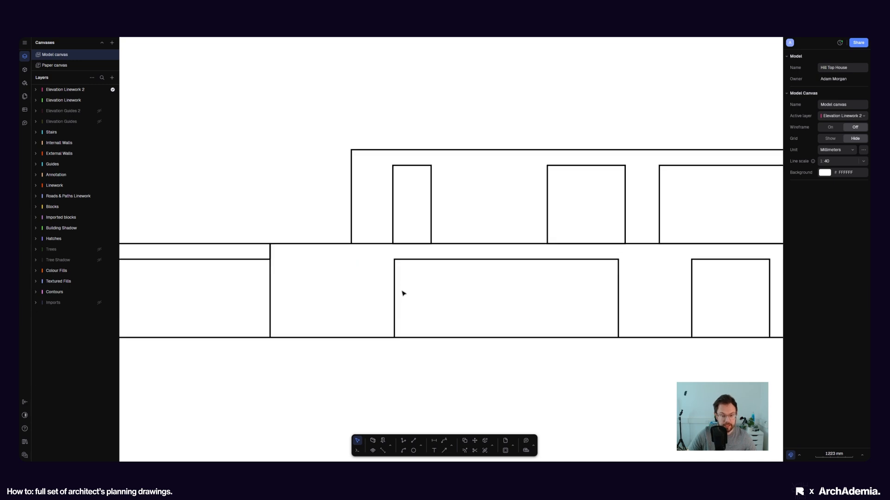
{"action": "left_click", "coordinate": [403, 441]}
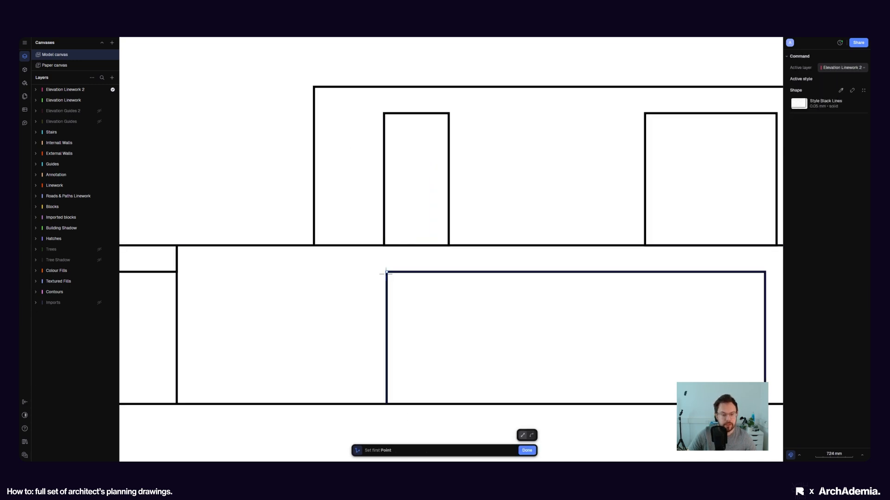
{"action": "scroll", "coordinate": [385, 273], "scroll_direction": "up", "scroll_amount": 3}
{"action": "left_click", "coordinate": [382, 306]}
{"action": "left_click", "coordinate": [385, 236]}
{"action": "scroll", "coordinate": [445, 236], "scroll_direction": "down", "scroll_amount": 5}
{"action": "key", "text": "Escape"}
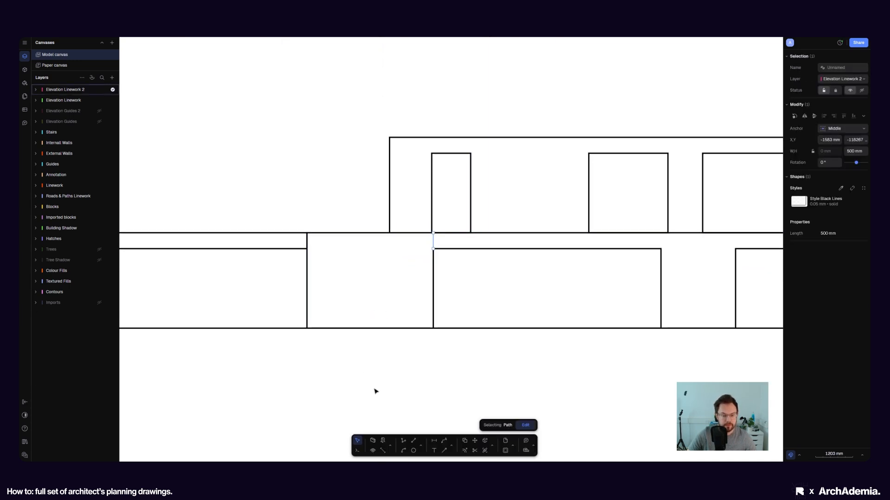
Draw a horizontal helper line across the wall panel beside the wide central opening and a vertical line from its midpoint up to the storey line.
{"action": "left_click", "coordinate": [402, 441]}
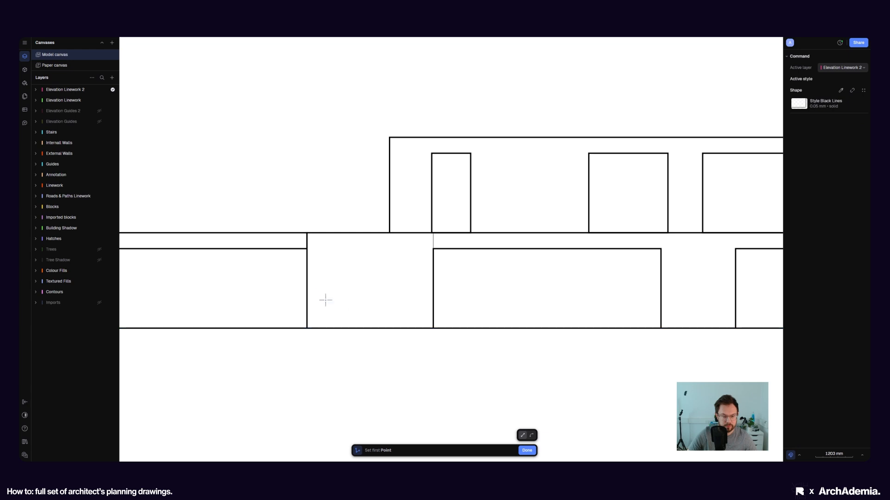
{"action": "left_click", "coordinate": [307, 297]}
{"action": "left_click", "coordinate": [432, 297]}
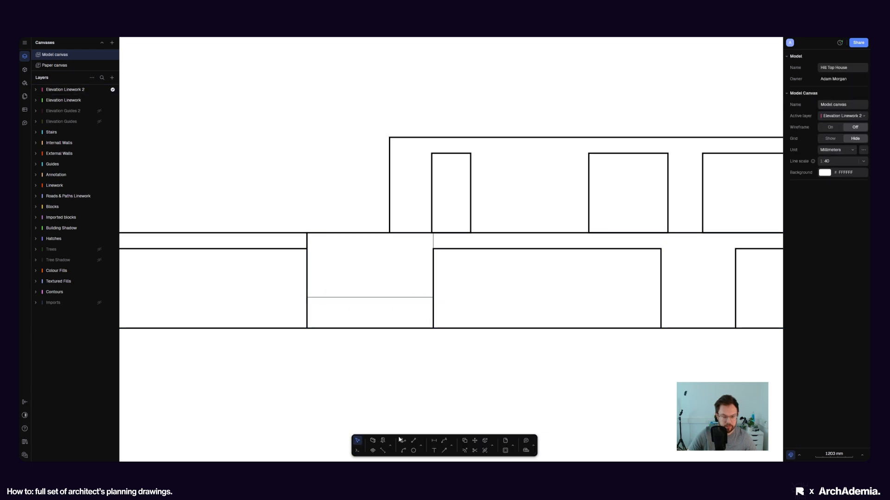
{"action": "key", "text": "l"}
{"action": "left_click", "coordinate": [370, 297]}
{"action": "left_click", "coordinate": [370, 233]}
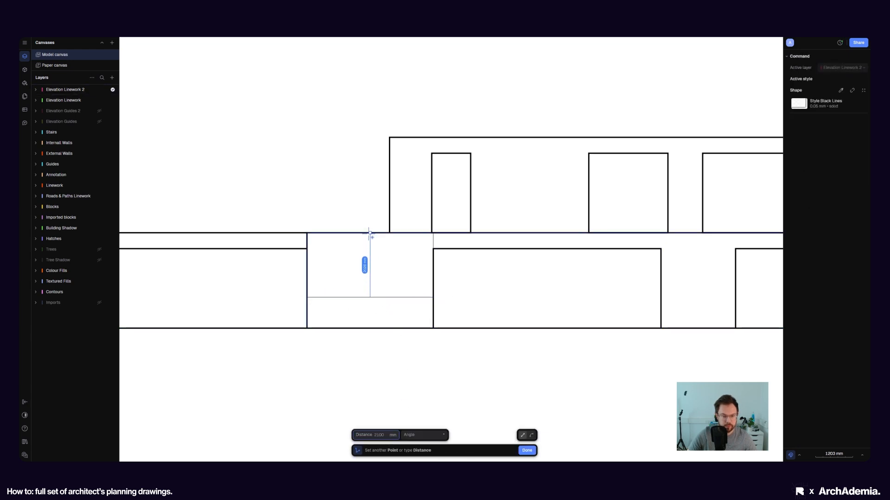
{"action": "key", "text": "Escape"}
Extend the wall panel's vertical centre joint down to the ground line and delete the horizontal helper line.
{"action": "scroll", "coordinate": [372, 299], "scroll_direction": "up", "scroll_amount": 3}
{"action": "left_click", "coordinate": [369, 297]}
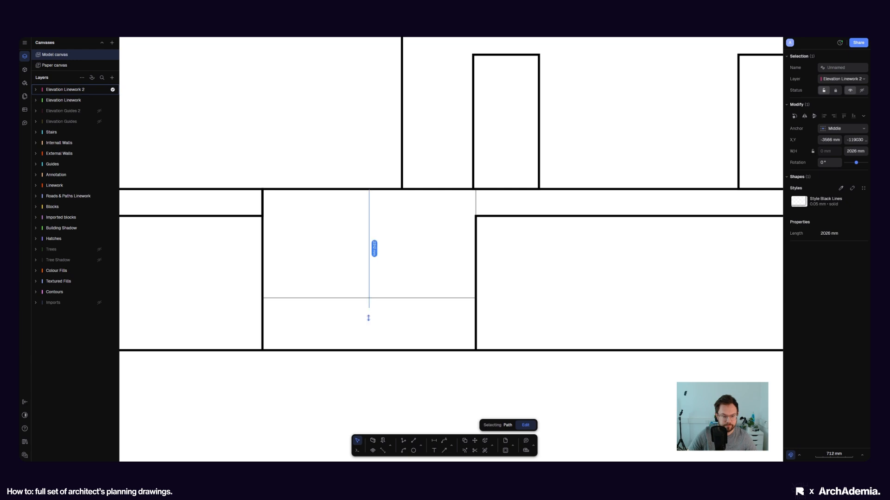
{"action": "left_click_drag", "start_coordinate": [368, 318], "coordinate": [369, 351]}
{"action": "key", "text": "Escape"}
{"action": "left_click", "coordinate": [402, 297]}
{"action": "key", "text": "Delete"}
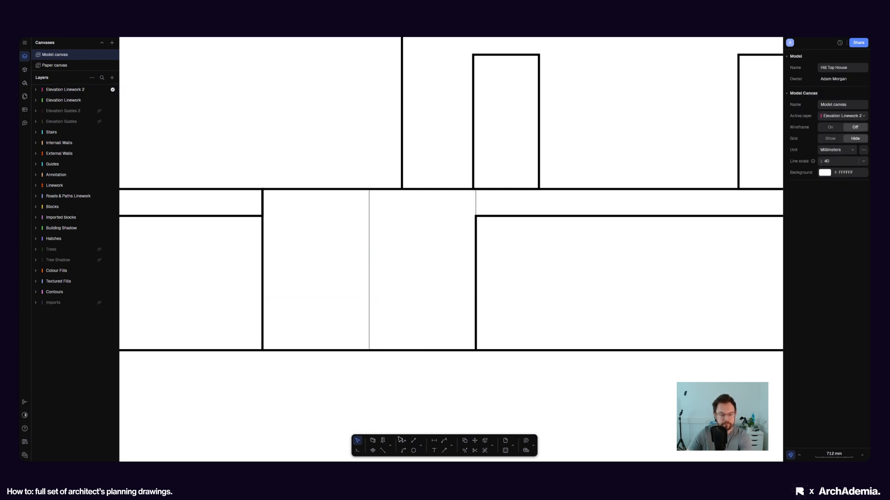
Draw a horizontal joint across the wall panel from the wide central opening's left upper corner to the neighbouring opening's edge.
{"action": "left_click", "coordinate": [401, 440]}
{"action": "left_click", "coordinate": [476, 216]}
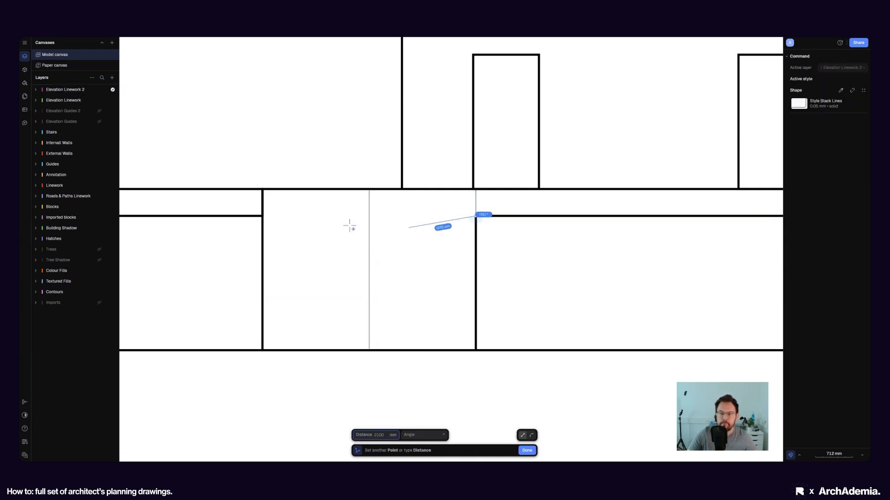
{"action": "left_click", "coordinate": [262, 216]}
{"action": "key", "text": "Escape"}
{"action": "key", "text": "Escape"}
Draw a 500 mm vertical joint from the wide central opening's right upper corner up to the storey line.
{"action": "scroll", "coordinate": [220, 295], "scroll_direction": "down", "scroll_amount": 5}
{"action": "scroll", "coordinate": [498, 315], "scroll_direction": "up", "scroll_amount": 3}
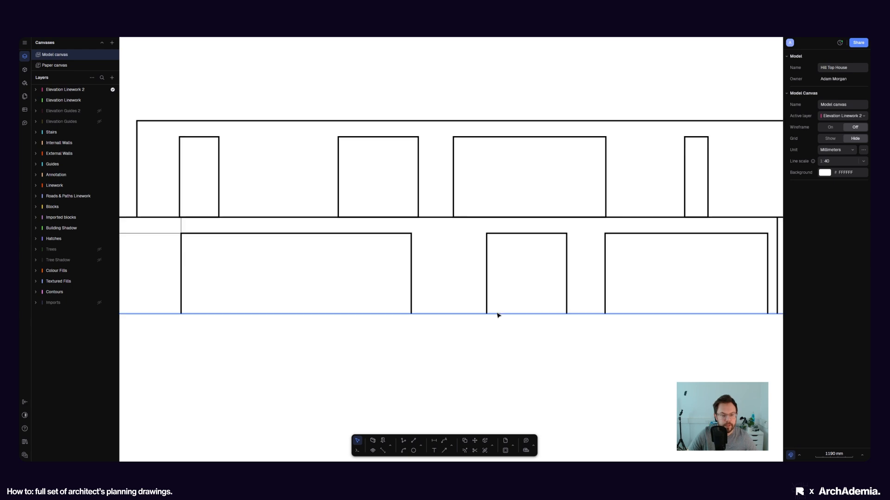
{"action": "left_click", "coordinate": [404, 440]}
{"action": "left_click", "coordinate": [411, 233]}
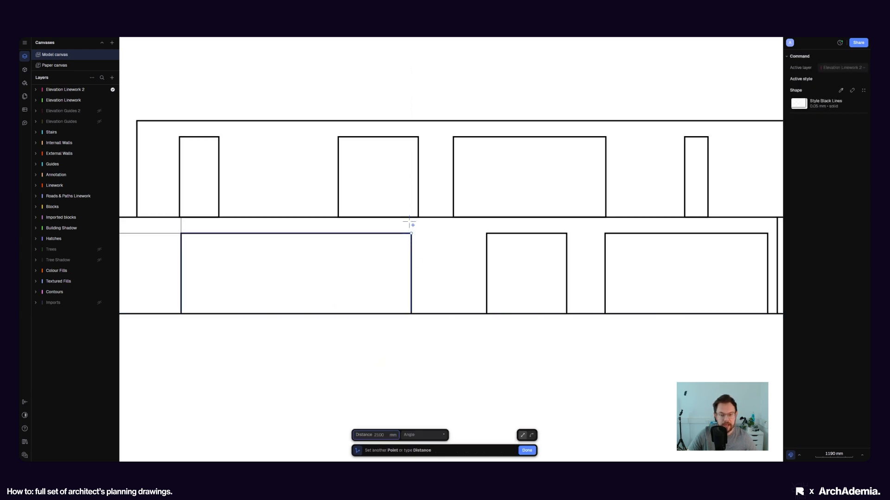
{"action": "scroll", "coordinate": [411, 230], "scroll_direction": "up", "scroll_amount": 4}
{"action": "key", "text": "Escape"}
Draw a 2342 mm horizontal joint at head height between the wide central opening and the narrower opening to its right.
{"action": "scroll", "coordinate": [397, 248], "scroll_direction": "down", "scroll_amount": 4}
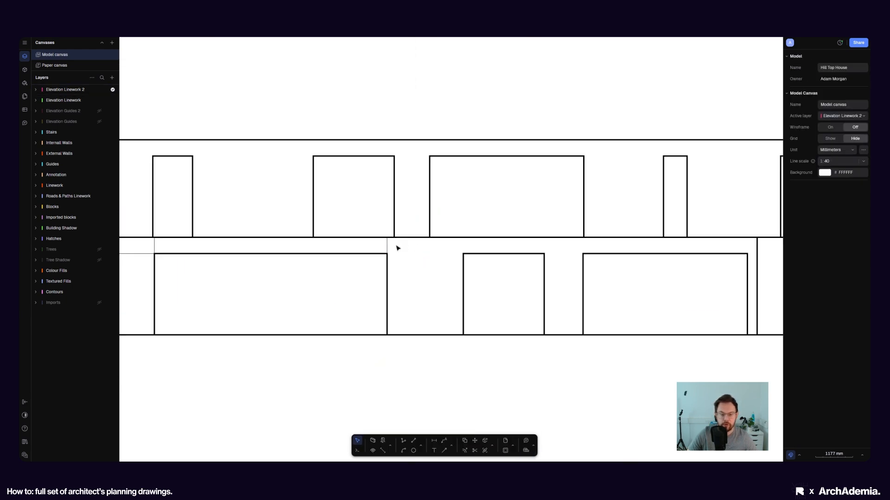
{"action": "left_click", "coordinate": [405, 442]}
{"action": "scroll", "coordinate": [483, 258], "scroll_direction": "up", "scroll_amount": 4}
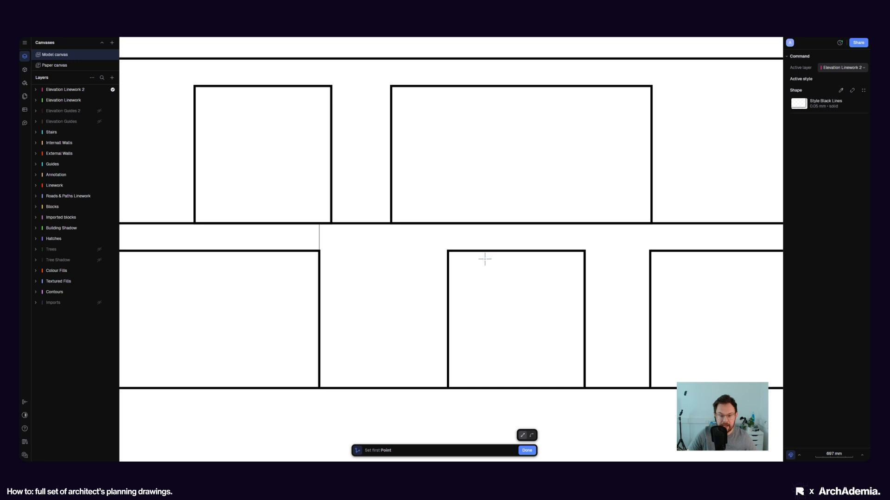
{"action": "left_click", "coordinate": [448, 250]}
{"action": "left_click", "coordinate": [320, 253]}
{"action": "scroll", "coordinate": [399, 303], "scroll_direction": "right", "scroll_amount": 3}
{"action": "key", "text": "Escape"}
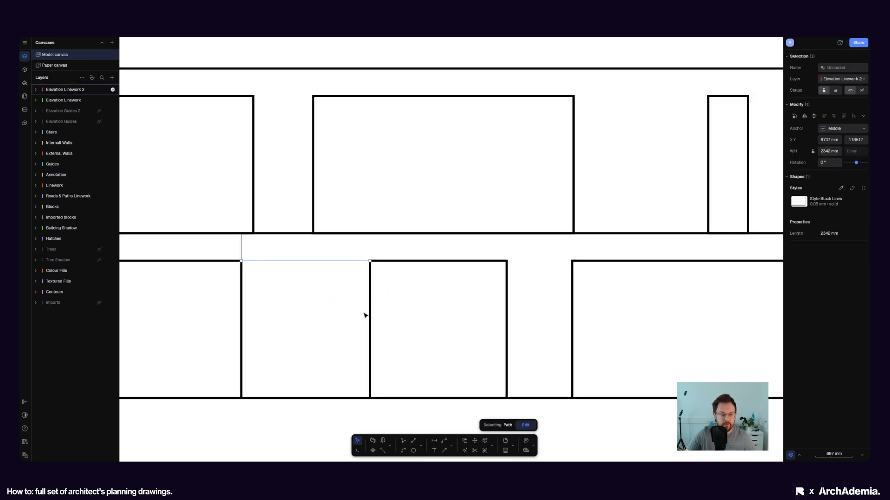
Draw a vertical joint from the new horizontal joint's midpoint down to the ground line and extend its upper end to the storey line.
{"action": "key", "text": "l"}
{"action": "left_click", "coordinate": [306, 261]}
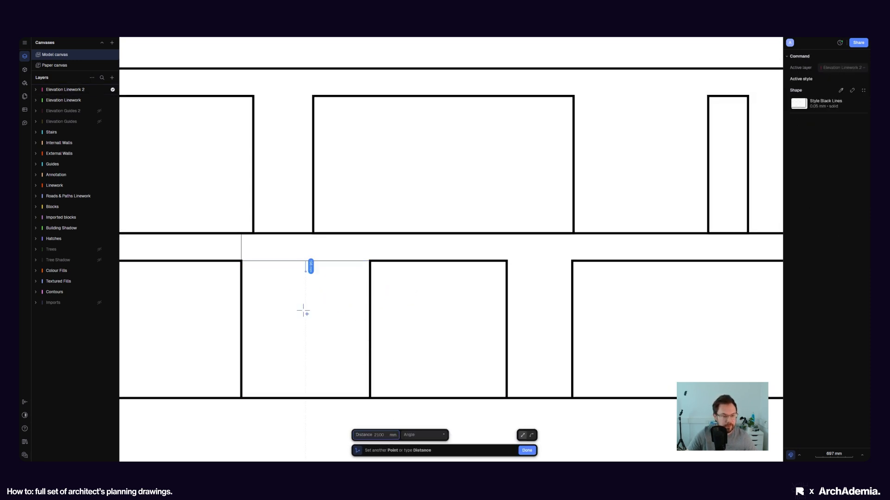
{"action": "left_click", "coordinate": [311, 342]}
{"action": "key", "text": "Escape"}
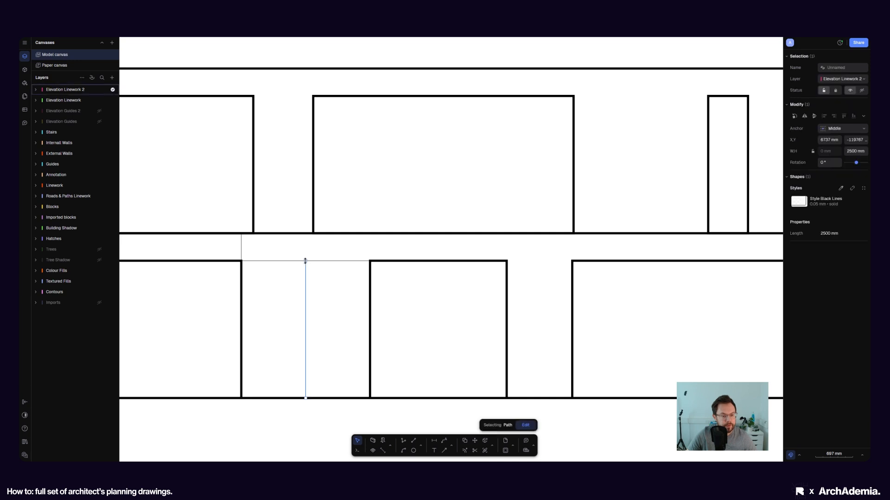
{"action": "left_click_drag", "start_coordinate": [305, 242], "coordinate": [305, 234]}
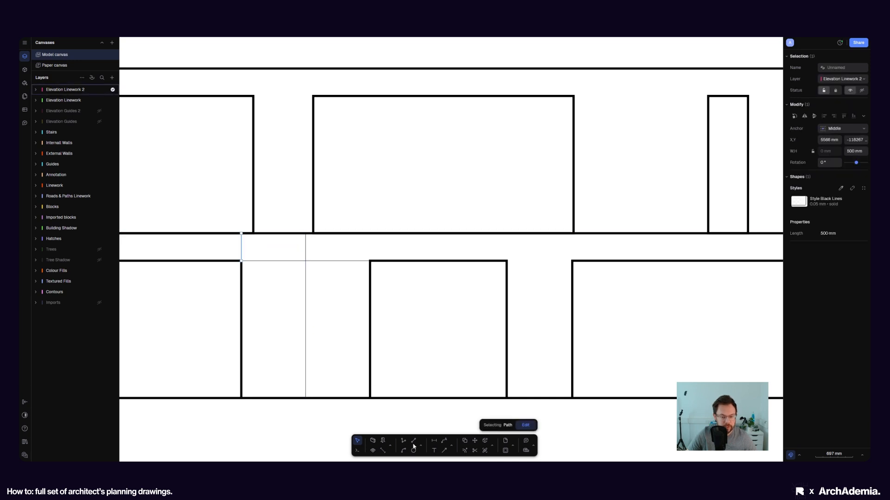
Copy the 500 mm vertical joint to both upper corners of each of the last two ground-floor openings.
{"action": "left_click", "coordinate": [464, 441]}
{"action": "left_click", "coordinate": [241, 261]}
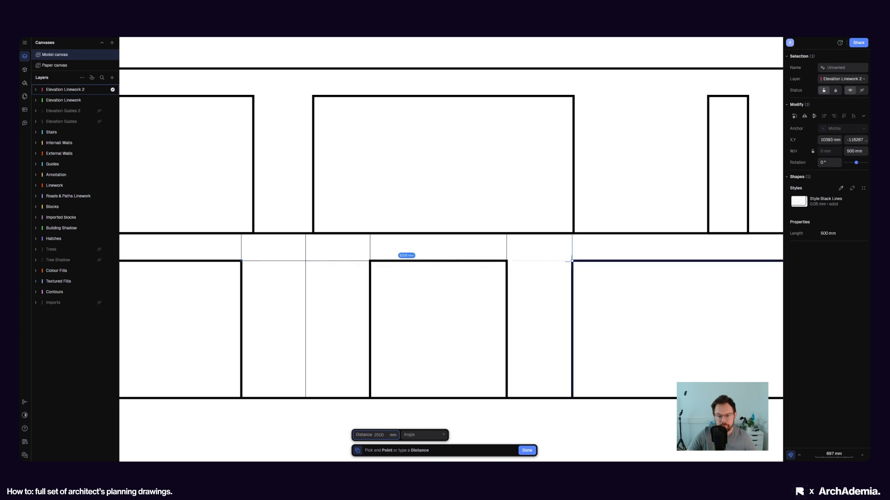
{"action": "scroll", "coordinate": [669, 292], "scroll_direction": "right", "scroll_amount": 8}
{"action": "left_click", "coordinate": [460, 266]}
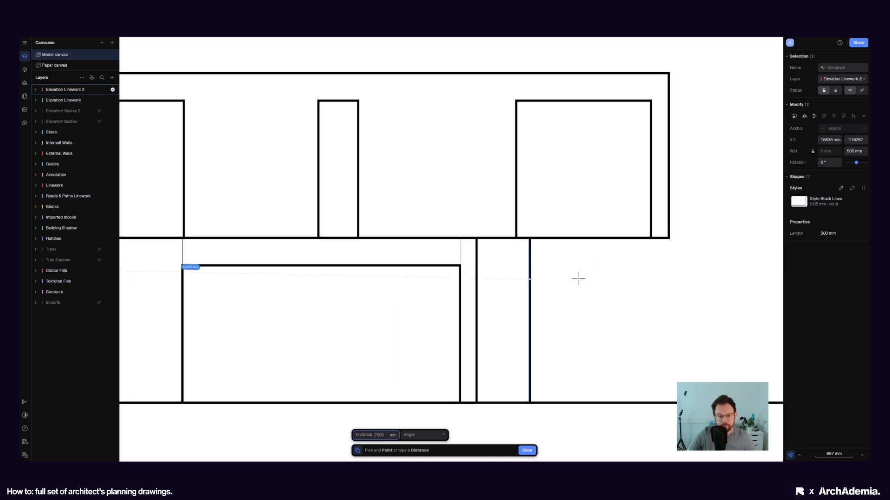
{"action": "scroll", "coordinate": [604, 276], "scroll_direction": "down", "scroll_amount": 5}
{"action": "key", "text": "Escape"}
{"action": "key", "text": "Escape"}
Draw a horizontal joint at head height between the last two ground-floor openings.
{"action": "middle_click_drag", "start_coordinate": [404, 307], "coordinate": [478, 300]}
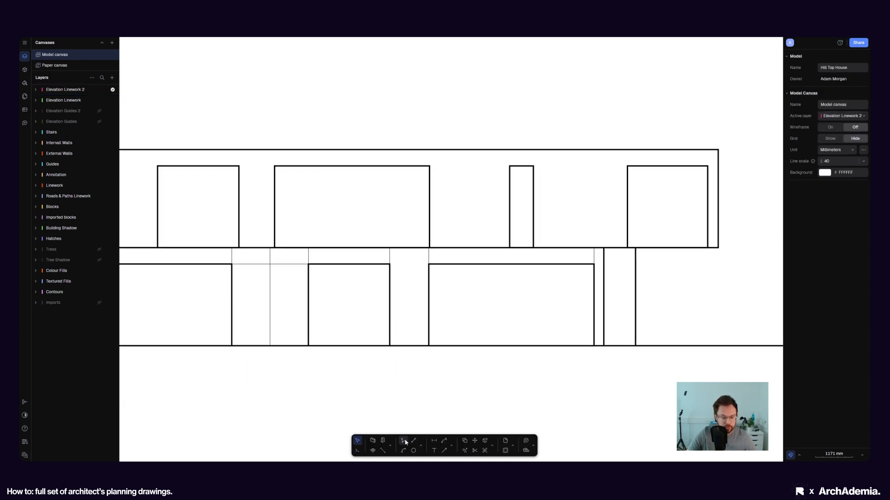
{"action": "left_click", "coordinate": [403, 441]}
{"action": "scroll", "coordinate": [397, 266], "scroll_direction": "up", "scroll_amount": 3}
{"action": "left_click", "coordinate": [384, 262]}
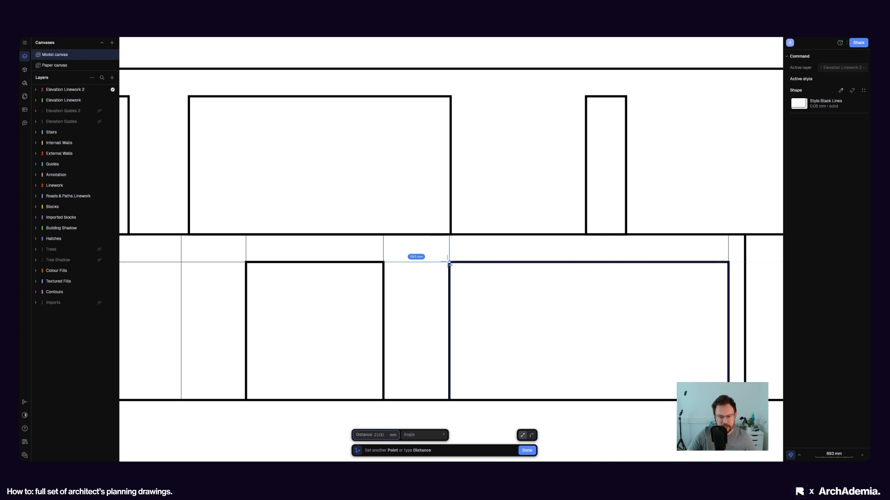
{"action": "left_click", "coordinate": [449, 263]}
{"action": "key", "text": "Escape"}
{"action": "middle_click_drag", "start_coordinate": [535, 312], "coordinate": [267, 314]}
Draw a short horizontal joint from the last ground-floor opening's right upper corner to the adjacent wall edge.
{"action": "left_click", "coordinate": [404, 441]}
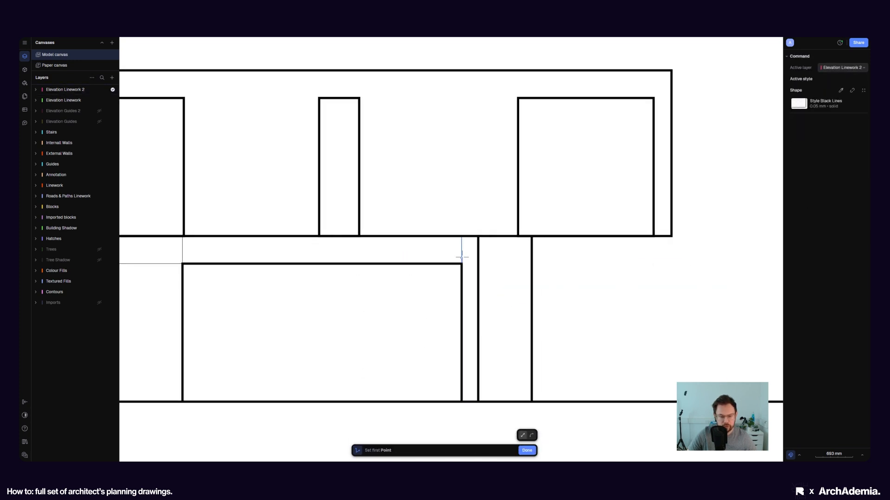
{"action": "scroll", "coordinate": [462, 257], "scroll_direction": "up", "scroll_amount": 2}
{"action": "left_click", "coordinate": [461, 268]}
{"action": "left_click", "coordinate": [489, 268]}
{"action": "key", "text": "Escape"}
{"action": "key", "text": "Escape"}
Draw a 23367 mm horizontal joint at window-head height across the upper storey from edge to edge.
{"action": "scroll", "coordinate": [527, 324], "scroll_direction": "down", "scroll_amount": 8}
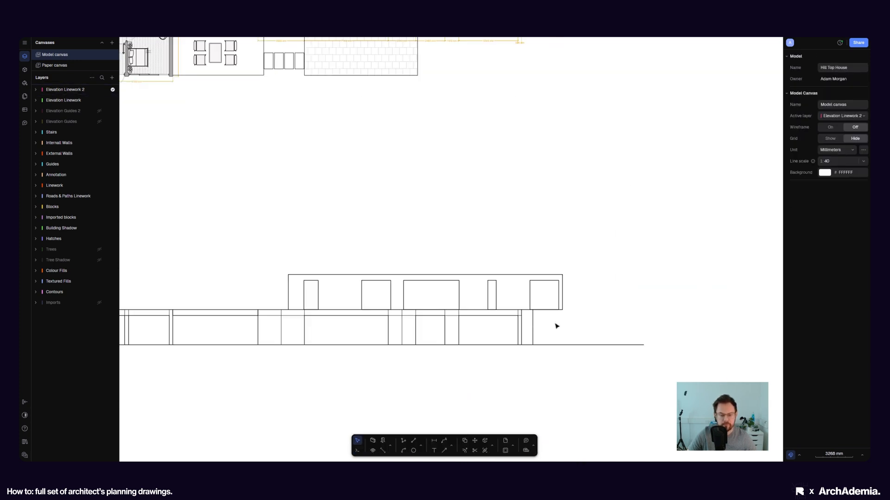
{"action": "scroll", "coordinate": [328, 272], "scroll_direction": "up", "scroll_amount": 5}
{"action": "left_click", "coordinate": [404, 441]}
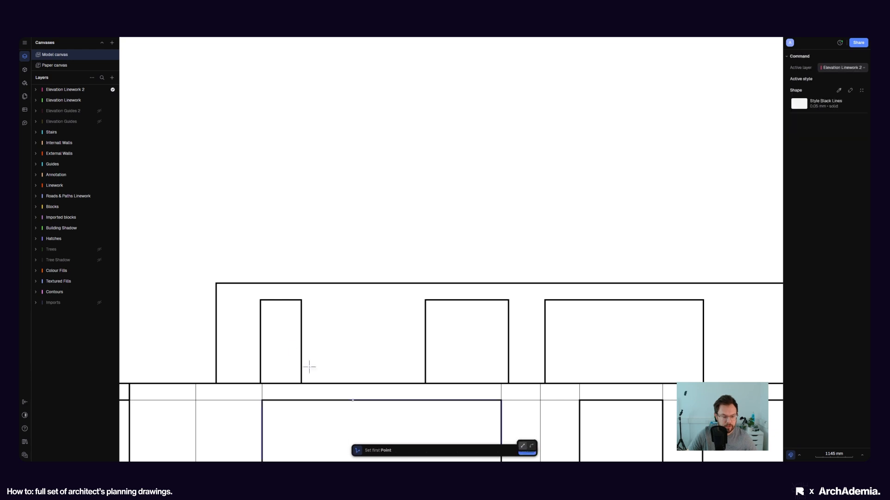
{"action": "left_click", "coordinate": [261, 301]}
{"action": "scroll", "coordinate": [261, 301], "scroll_direction": "down", "scroll_amount": 3}
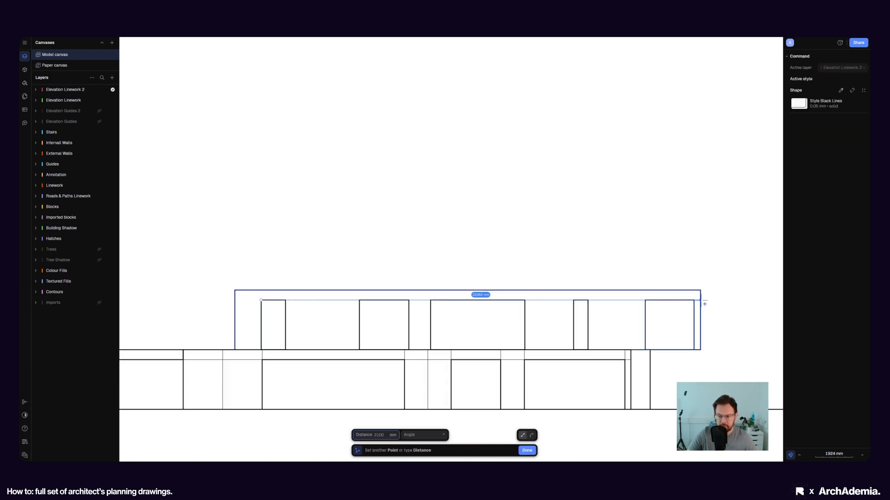
{"action": "key", "text": "Escape"}
{"action": "scroll", "coordinate": [254, 305], "scroll_direction": "up", "scroll_amount": 5}
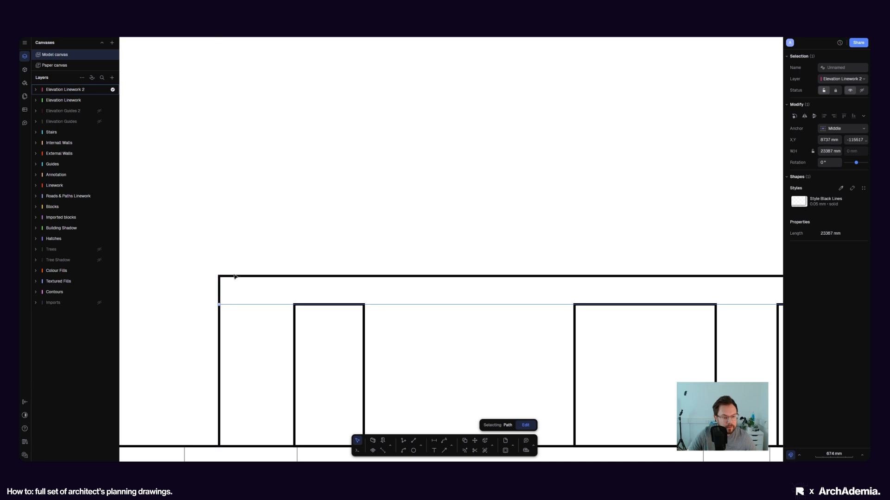
Draw a 500 mm vertical joint from the first upper-storey window's left upper corner up to the roof line.
{"action": "left_click", "coordinate": [371, 417]}
{"action": "left_click", "coordinate": [403, 441]}
{"action": "left_click", "coordinate": [295, 305]}
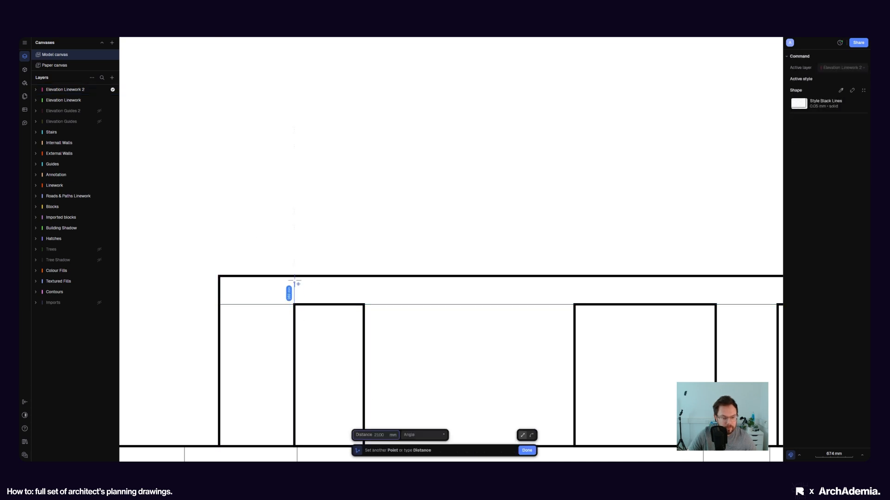
{"action": "left_click", "coordinate": [295, 277]}
{"action": "key", "text": "Escape"}
{"action": "key", "text": "Escape"}
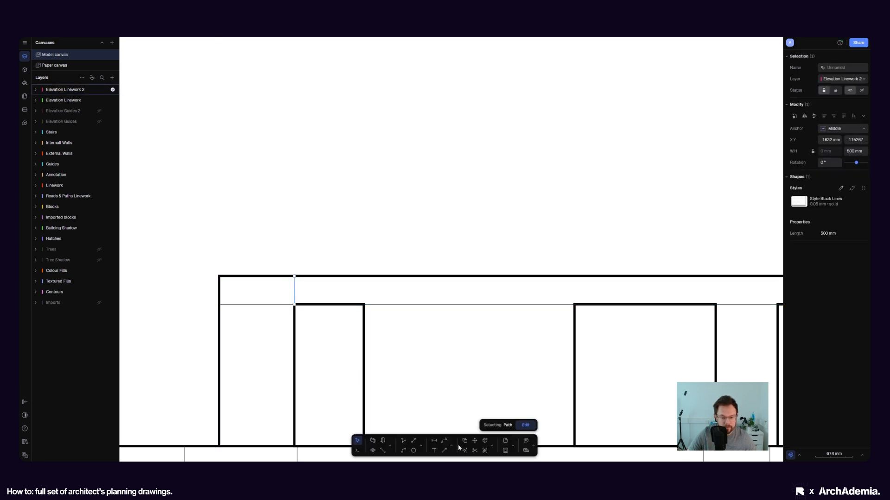
Copy the 500 mm vertical joint onto the upper corners of the remaining upper-storey windows, ending at the last window's right corner.
{"action": "left_click", "coordinate": [465, 442]}
{"action": "left_click", "coordinate": [294, 304]}
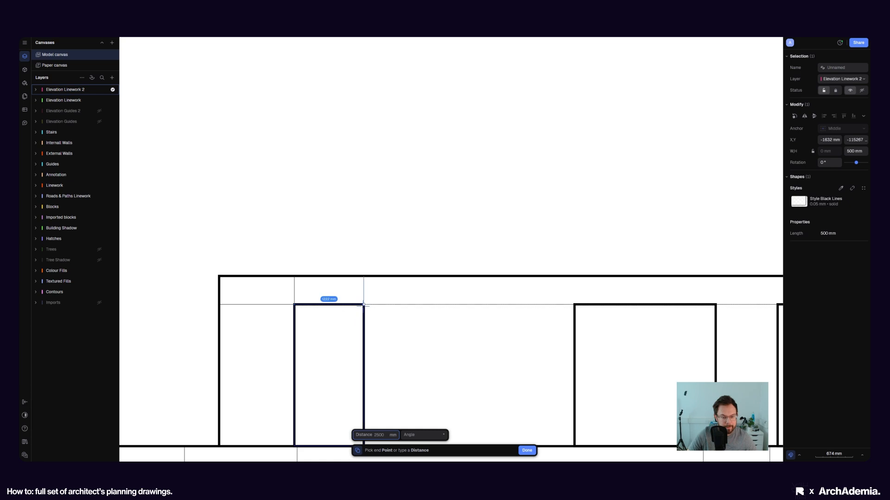
{"action": "scroll", "coordinate": [324, 299], "scroll_direction": "right", "scroll_amount": 10}
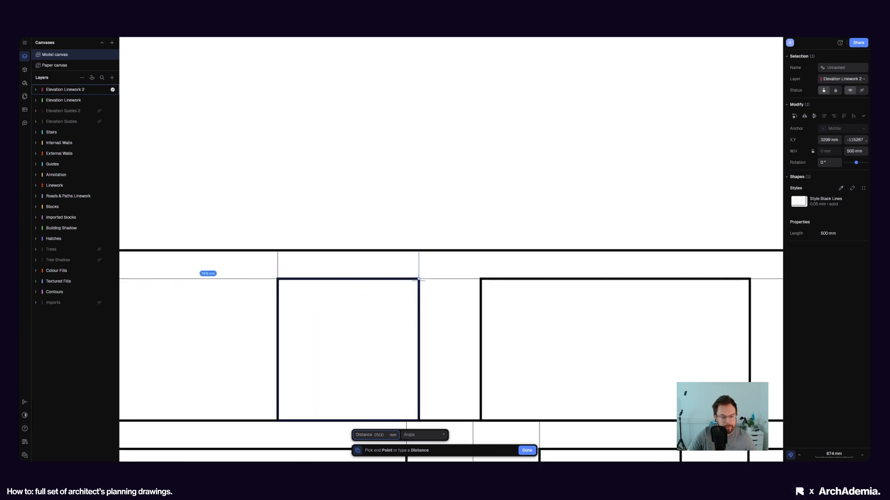
{"action": "scroll", "coordinate": [243, 310], "scroll_direction": "right", "scroll_amount": 10}
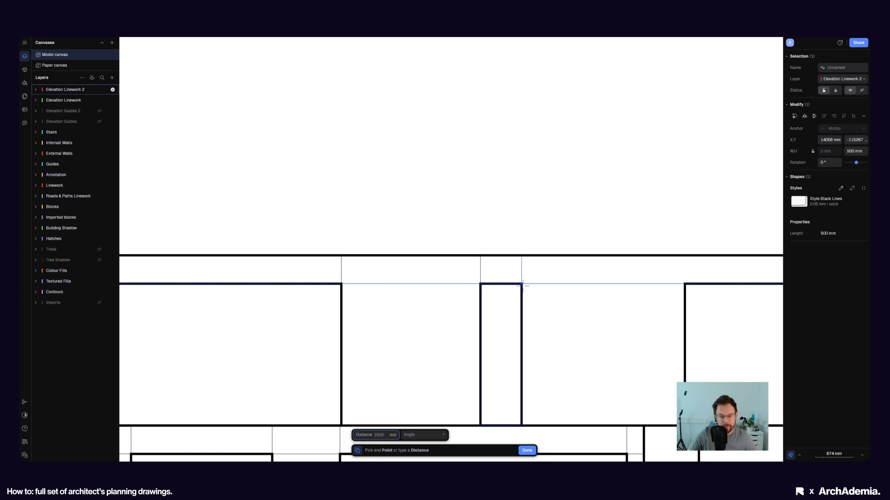
{"action": "scroll", "coordinate": [522, 286], "scroll_direction": "right", "scroll_amount": 15}
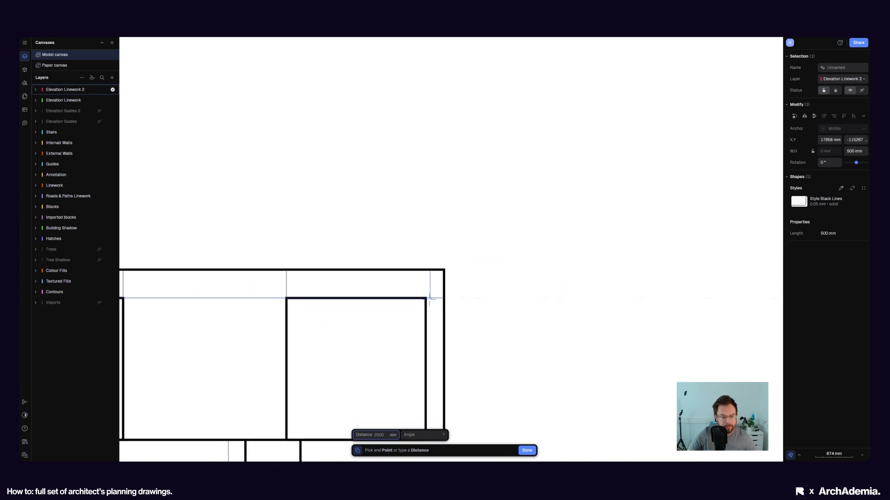
{"action": "left_click", "coordinate": [426, 299]}
{"action": "scroll", "coordinate": [533, 225], "scroll_direction": "down", "scroll_amount": 8}
{"action": "key", "text": "Escape"}
{"action": "key", "text": "Escape"}
Draw a horizontal helper line across the wall bay between the narrow upper-storey window and the last window.
{"action": "scroll", "coordinate": [456, 255], "scroll_direction": "up", "scroll_amount": 5}
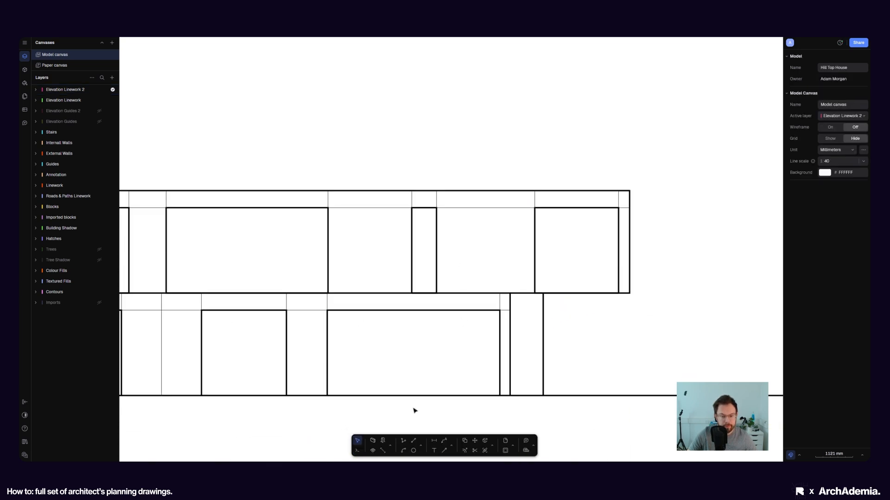
{"action": "left_click", "coordinate": [404, 441]}
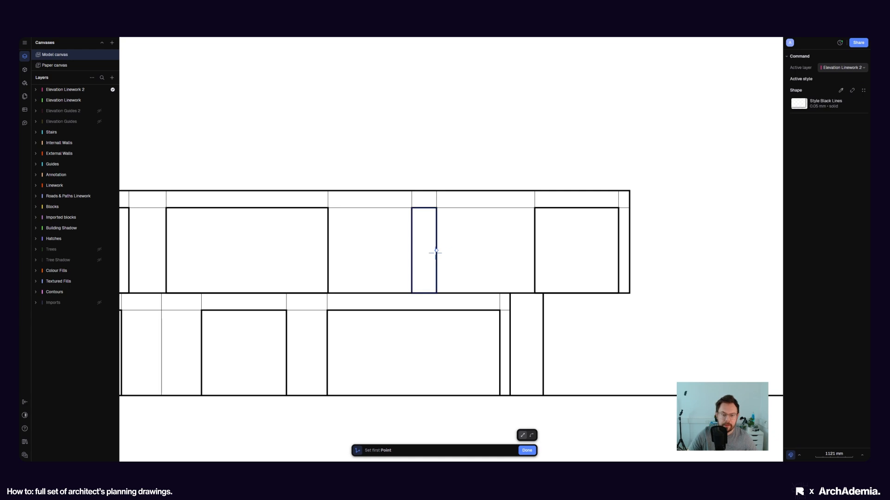
{"action": "left_click", "coordinate": [436, 250]}
{"action": "left_click", "coordinate": [534, 251]}
{"action": "key", "text": "Escape"}
{"action": "key", "text": "Escape"}
Draw a horizontal helper line across the wall bay between the widest upper-storey window and the narrow window.
{"action": "middle_click_drag", "start_coordinate": [475, 289], "coordinate": [465, 333]}
{"action": "left_click", "coordinate": [402, 443]}
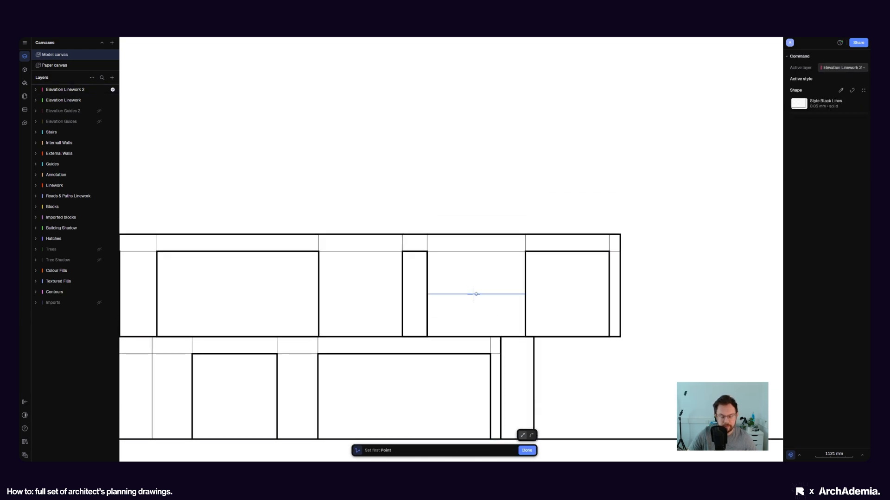
{"action": "left_click", "coordinate": [319, 277]}
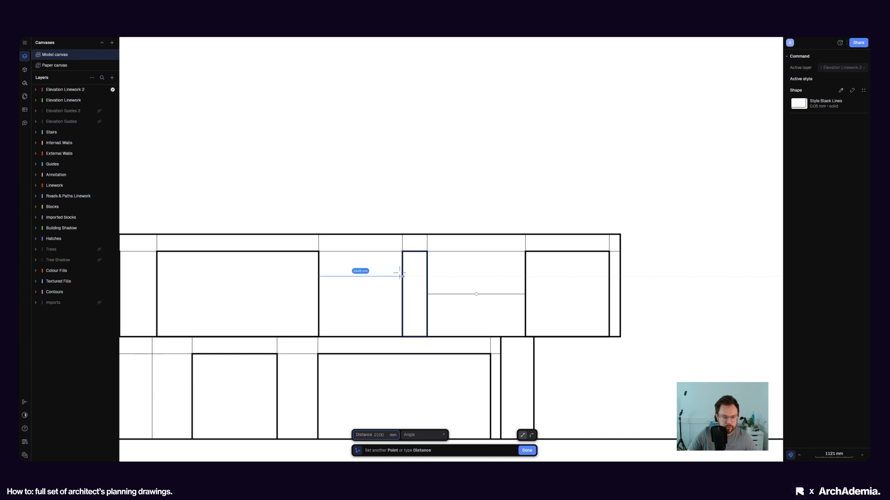
{"action": "left_click", "coordinate": [402, 277]}
{"action": "key", "text": "Escape"}
{"action": "key", "text": "Escape"}
Draw a horizontal helper line across the wall bay between the first and second upper-storey windows.
{"action": "middle_click_drag", "start_coordinate": [240, 297], "coordinate": [550, 292]}
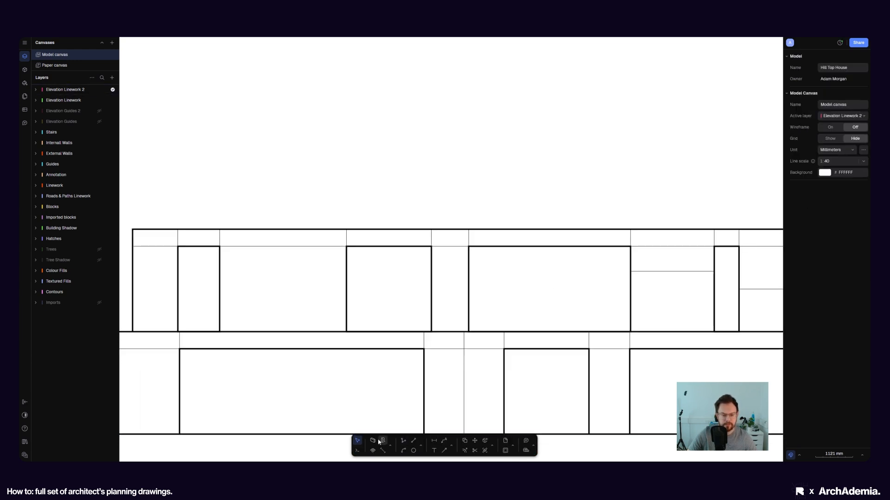
{"action": "left_click", "coordinate": [220, 282]}
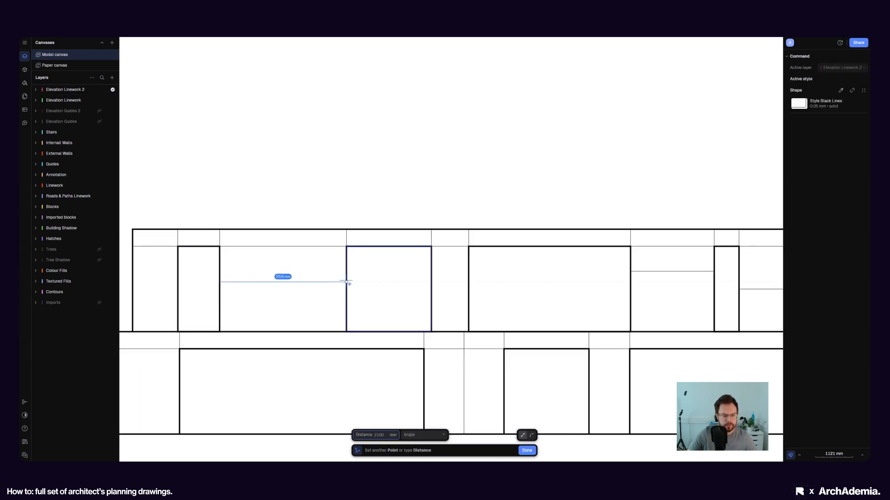
{"action": "left_click", "coordinate": [346, 282]}
{"action": "key", "text": "Escape"}
{"action": "key", "text": "Escape"}
Draw a 3000 mm vertical joint from roof to floor line through the last bay's helper-line midpoint, and remove that helper line.
{"action": "middle_click_drag", "start_coordinate": [622, 298], "coordinate": [283, 297]}
{"action": "left_click", "coordinate": [417, 443]}
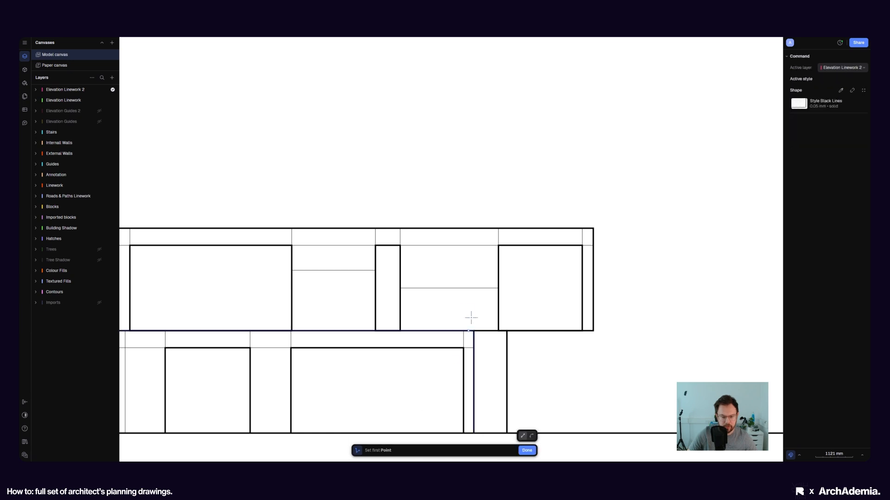
{"action": "left_click", "coordinate": [449, 284]}
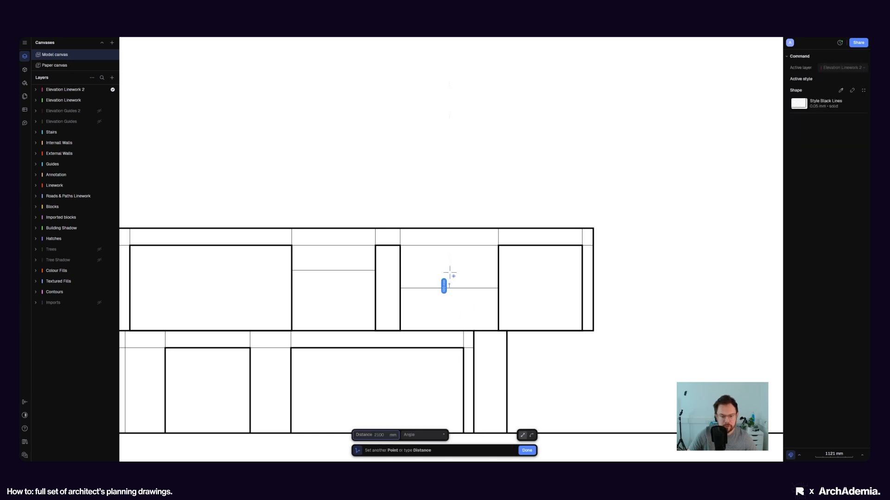
{"action": "left_click", "coordinate": [449, 228]}
{"action": "key", "text": "Escape"}
{"action": "left_click_drag", "start_coordinate": [449, 296], "coordinate": [449, 331]}
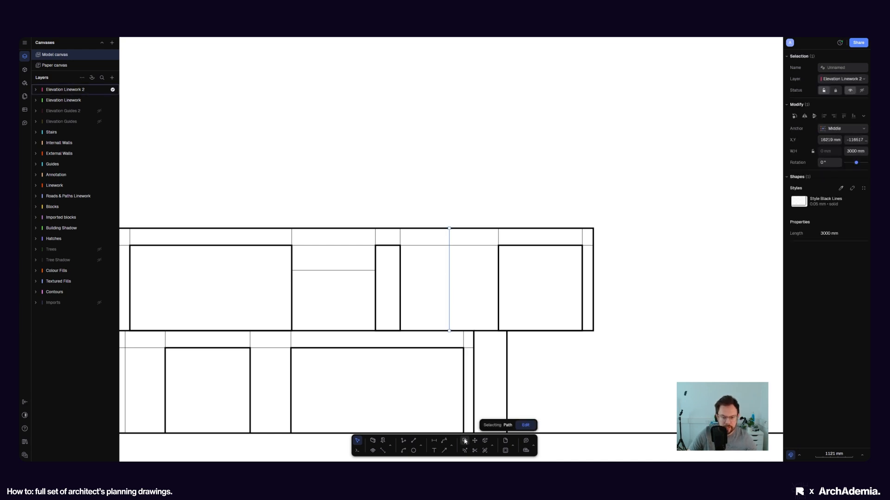
Copy the 3000 mm vertical joint to the midpoint of the helper line between the widest and narrow upper-storey windows.
{"action": "left_click", "coordinate": [465, 441]}
{"action": "left_click", "coordinate": [449, 279]}
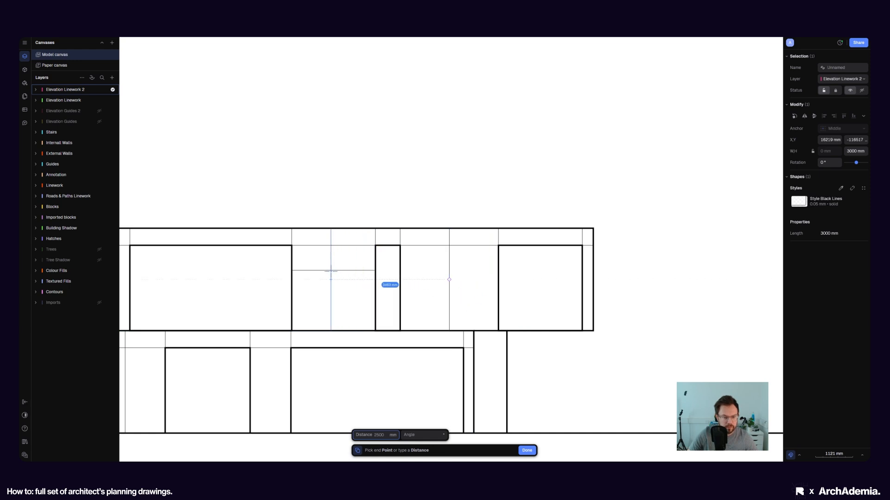
{"action": "scroll", "coordinate": [338, 271], "scroll_direction": "up", "scroll_amount": 5}
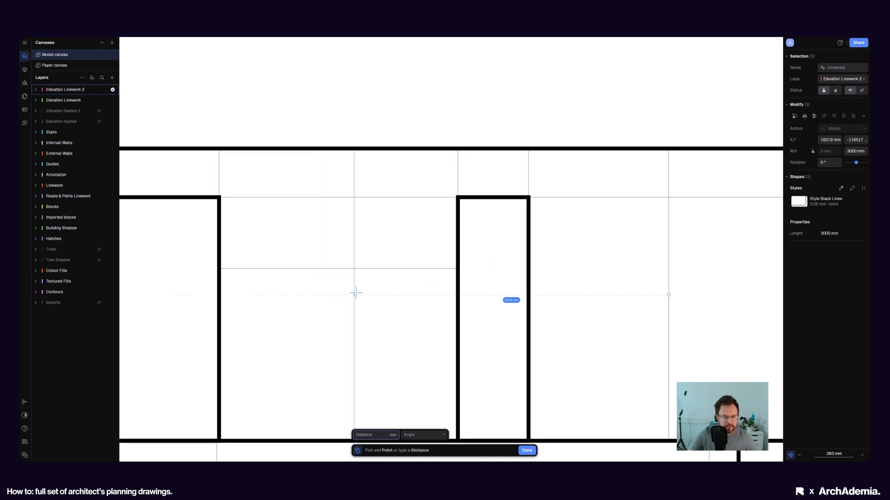
{"action": "scroll", "coordinate": [356, 293], "scroll_direction": "down", "scroll_amount": 3}
{"action": "left_click", "coordinate": [346, 278]}
{"action": "scroll", "coordinate": [477, 277], "scroll_direction": "down", "scroll_amount": 3}
Place another copy of the vertical joint at the midpoint of the helper line between the first two upper-storey windows.
{"action": "middle_click_drag", "start_coordinate": [359, 285], "coordinate": [512, 268]}
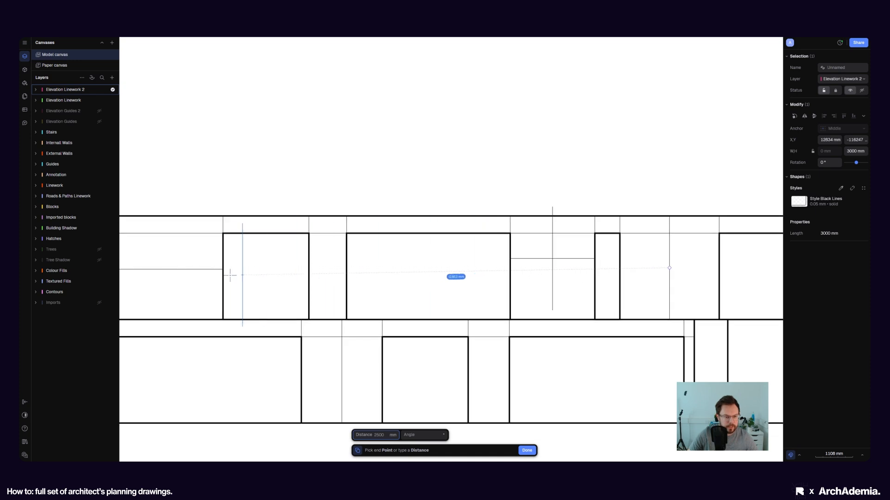
{"action": "middle_click_drag", "start_coordinate": [229, 277], "coordinate": [459, 266]}
{"action": "left_click", "coordinate": [388, 259]}
{"action": "right_click", "coordinate": [389, 260]}
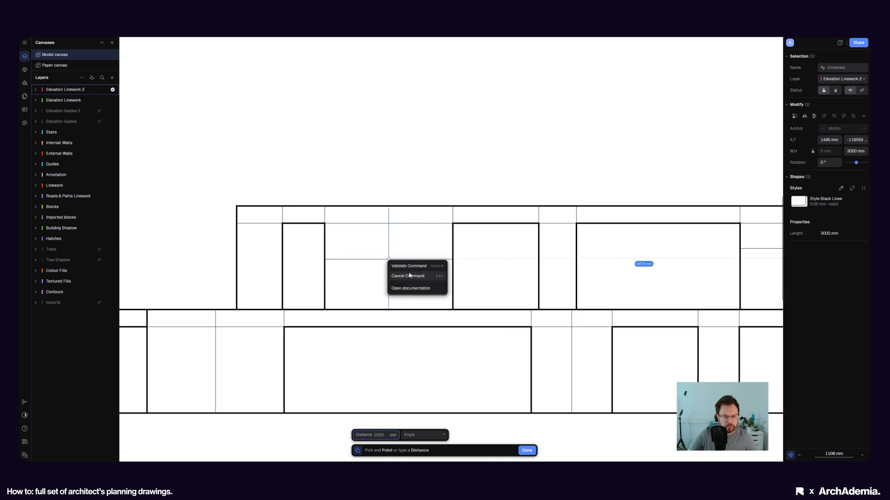
{"action": "left_click", "coordinate": [422, 249]}
{"action": "key", "text": "Escape"}
{"action": "key", "text": "Escape"}
{"action": "scroll", "coordinate": [411, 254], "scroll_direction": "up", "scroll_amount": 3}
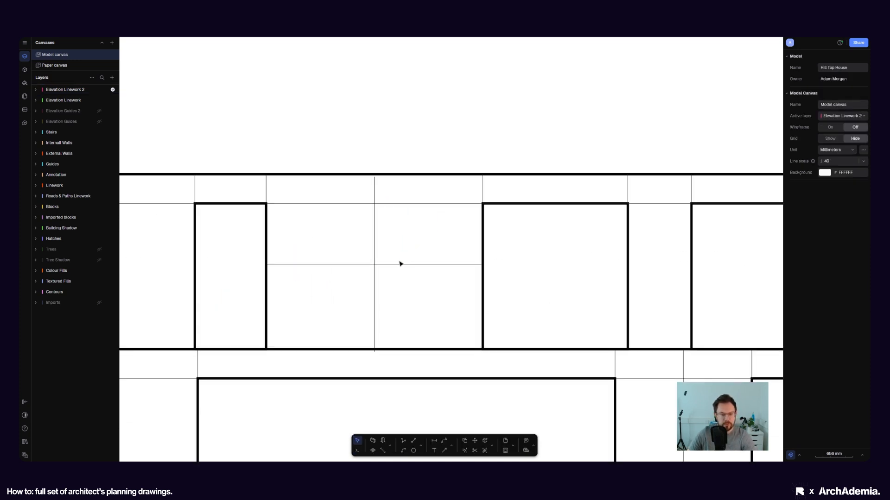
Delete the helper line between the first two upper-storey windows and fit its vertical joint's ends to the roof and floor lines.
{"action": "left_click", "coordinate": [399, 263]}
{"action": "key", "text": "Escape"}
{"action": "scroll", "coordinate": [375, 180], "scroll_direction": "up", "scroll_amount": 5}
{"action": "scroll", "coordinate": [378, 178], "scroll_direction": "up", "scroll_amount": 5}
{"action": "left_click", "coordinate": [375, 177]}
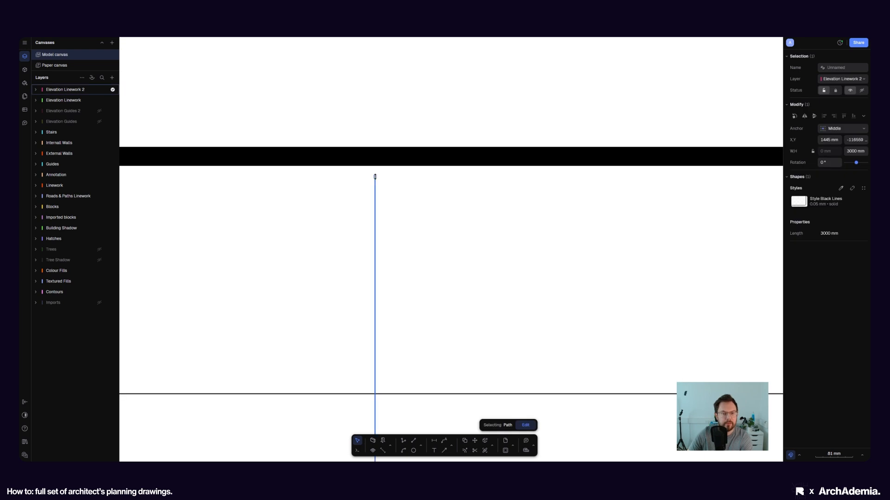
{"action": "left_click_drag", "start_coordinate": [375, 164], "coordinate": [375, 144]}
{"action": "scroll", "coordinate": [368, 95], "scroll_direction": "down", "scroll_amount": 8}
{"action": "scroll", "coordinate": [365, 272], "scroll_direction": "up", "scroll_amount": 8}
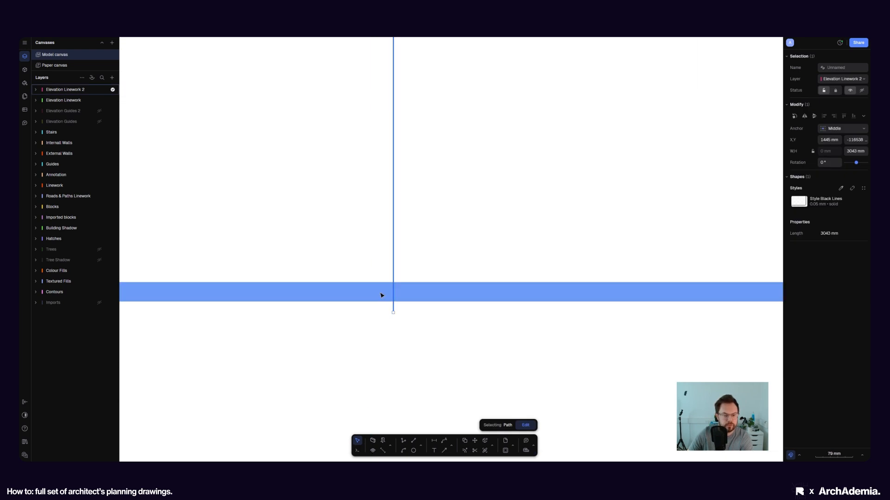
{"action": "left_click_drag", "start_coordinate": [394, 312], "coordinate": [393, 293]}
{"action": "scroll", "coordinate": [319, 277], "scroll_direction": "down", "scroll_amount": 5}
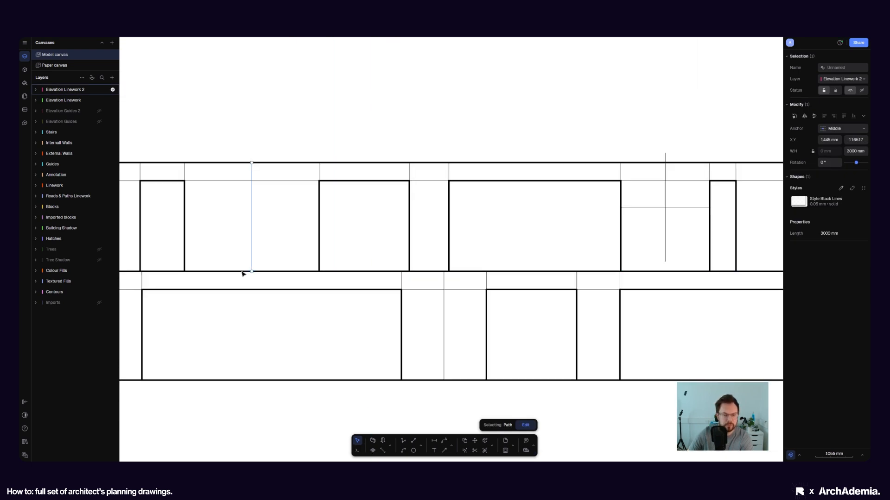
Delete the helper line beside the widest upper-storey window and fit its vertical joint's ends to the roof and floor lines.
{"action": "scroll", "coordinate": [442, 264], "scroll_direction": "down", "scroll_amount": 3}
{"action": "scroll", "coordinate": [482, 231], "scroll_direction": "up", "scroll_amount": 6}
{"action": "key", "text": "Escape"}
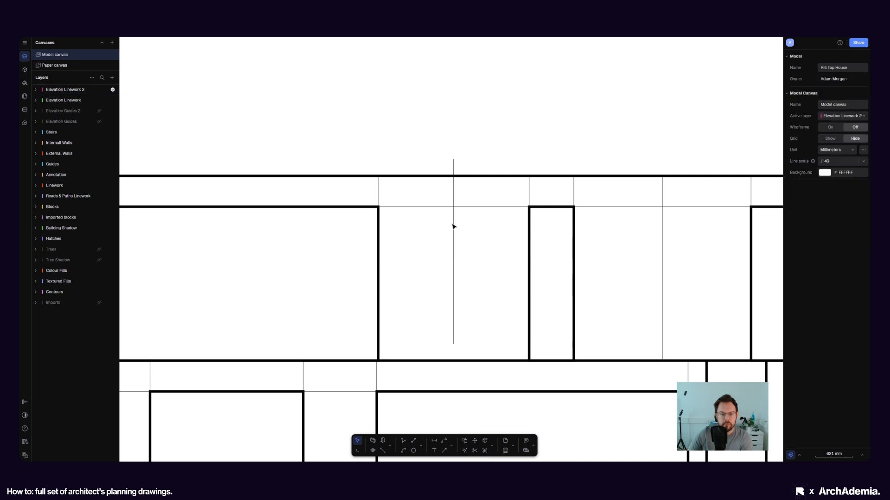
{"action": "double_click", "coordinate": [453, 199]}
{"action": "scroll", "coordinate": [457, 141], "scroll_direction": "up", "scroll_amount": 5}
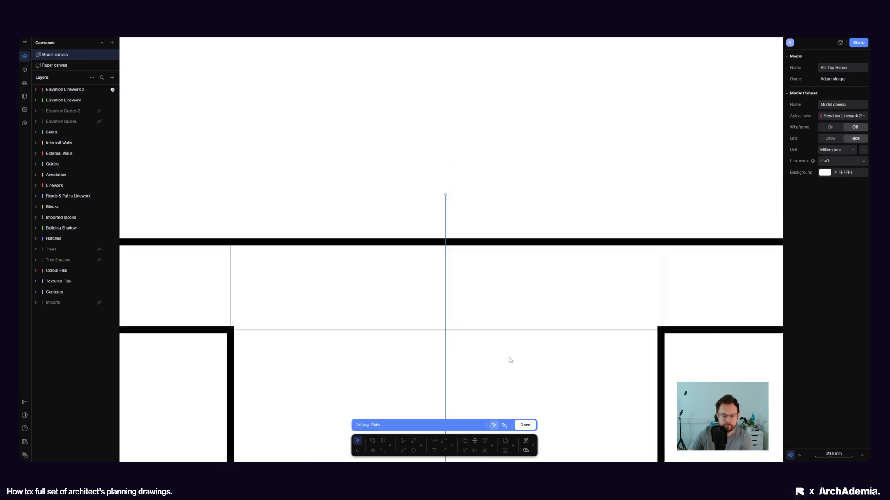
{"action": "key", "text": "Escape"}
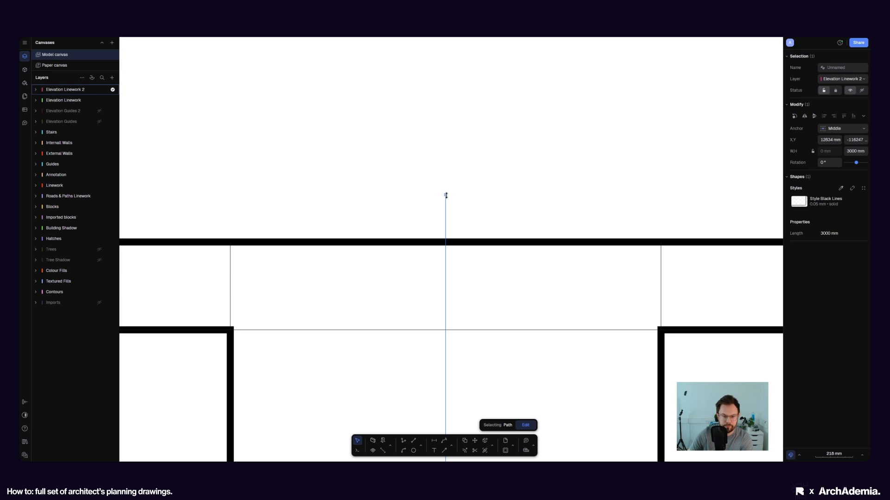
{"action": "left_click_drag", "start_coordinate": [446, 195], "coordinate": [445, 242]}
{"action": "scroll", "coordinate": [433, 194], "scroll_direction": "down", "scroll_amount": 5}
{"action": "scroll", "coordinate": [443, 340], "scroll_direction": "up", "scroll_amount": 5}
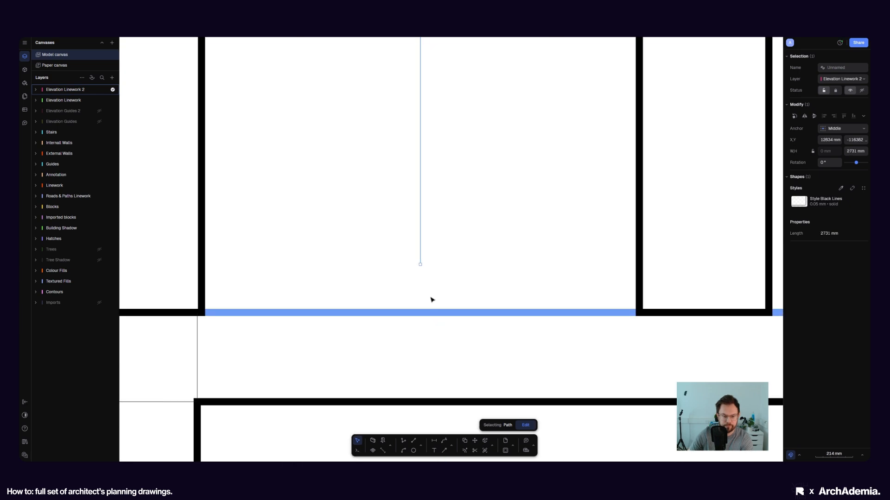
{"action": "left_click_drag", "start_coordinate": [420, 288], "coordinate": [420, 312]}
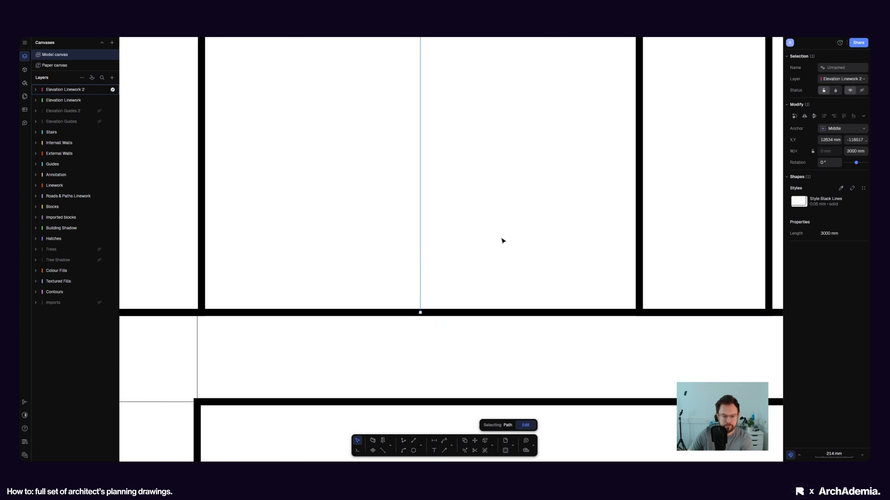
{"action": "key", "text": "Escape"}
{"action": "scroll", "coordinate": [493, 260], "scroll_direction": "down", "scroll_amount": 8}
{"action": "middle_click_drag", "start_coordinate": [532, 290], "coordinate": [555, 298]}
{"action": "scroll", "coordinate": [487, 334], "scroll_direction": "down", "scroll_amount": 3}
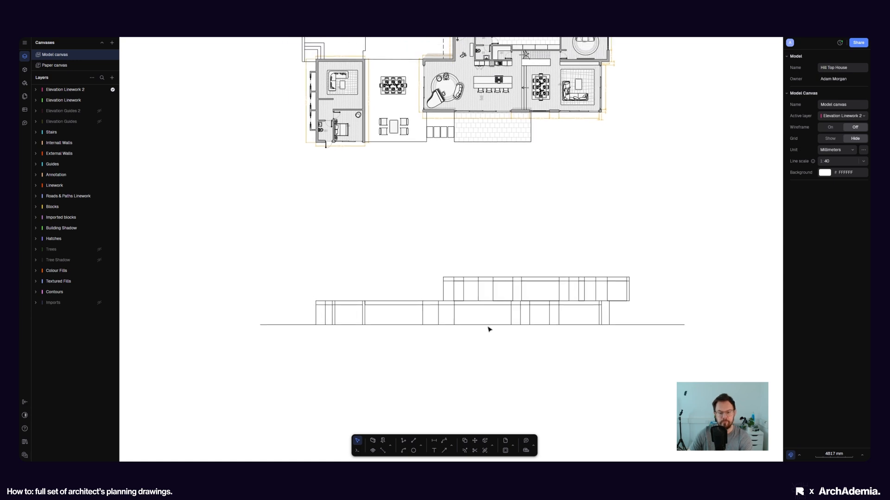
{"action": "scroll", "coordinate": [485, 341], "scroll_direction": "up", "scroll_amount": 4}
{"action": "scroll", "coordinate": [385, 372], "scroll_direction": "down", "scroll_amount": 3}
{"action": "scroll", "coordinate": [287, 355], "scroll_direction": "up", "scroll_amount": 3}
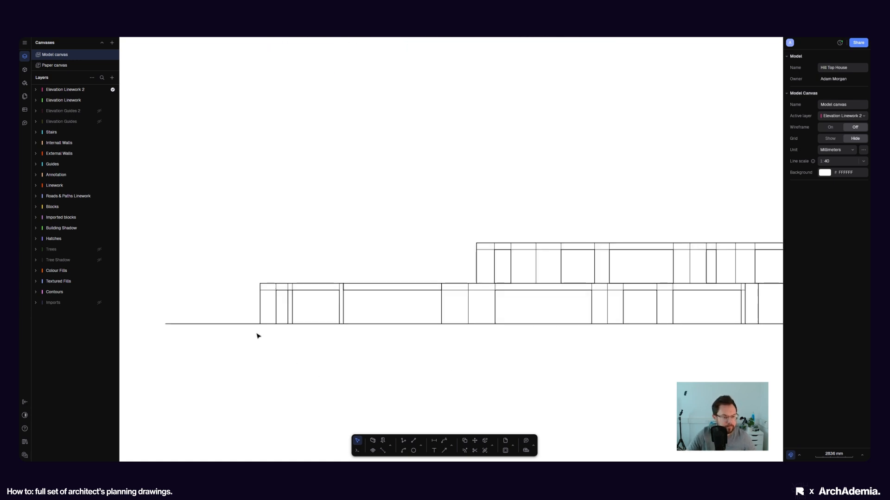
Create a new shape style named Elevation Base Line with a 4 mm stroke.
{"action": "left_click", "coordinate": [24, 70]}
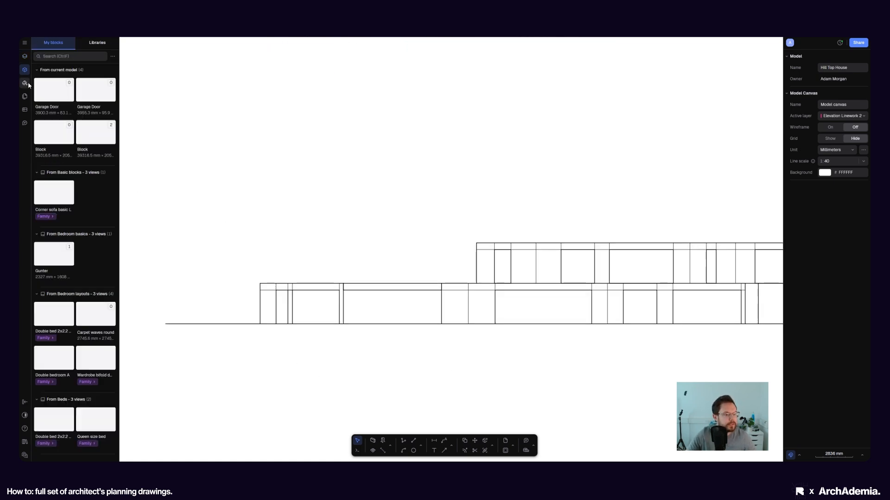
{"action": "left_click", "coordinate": [24, 84]}
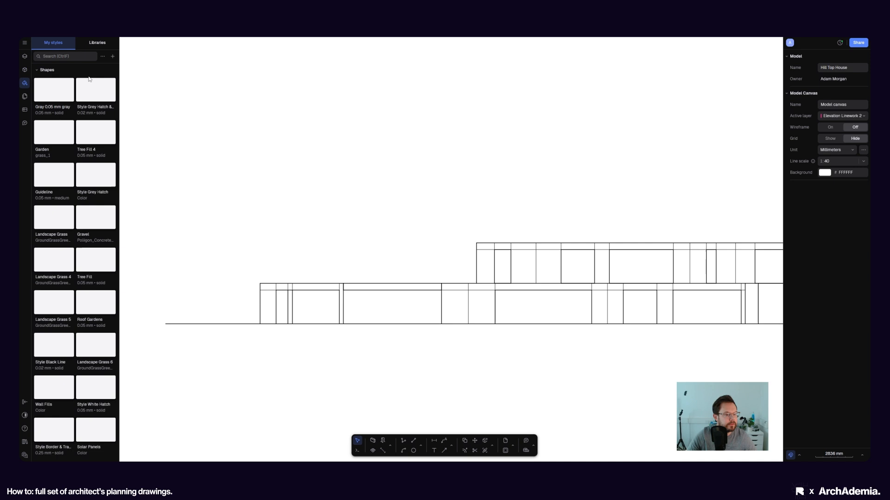
{"action": "left_click", "coordinate": [113, 58]}
{"action": "left_click", "coordinate": [119, 73]}
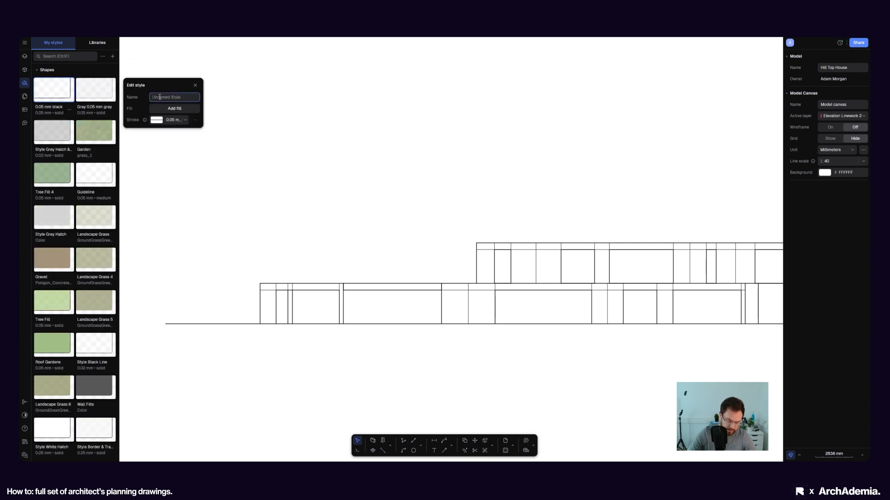
{"action": "type", "text": "Elevation Base Line"}
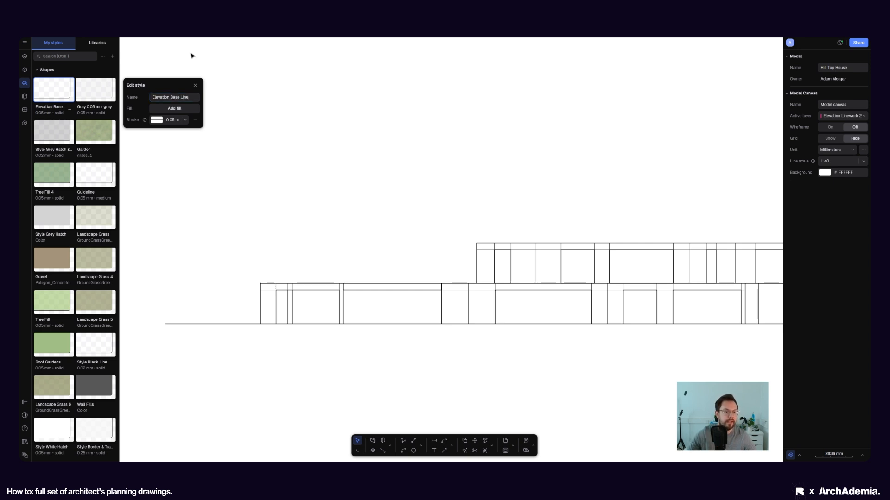
{"action": "left_click", "coordinate": [185, 120]}
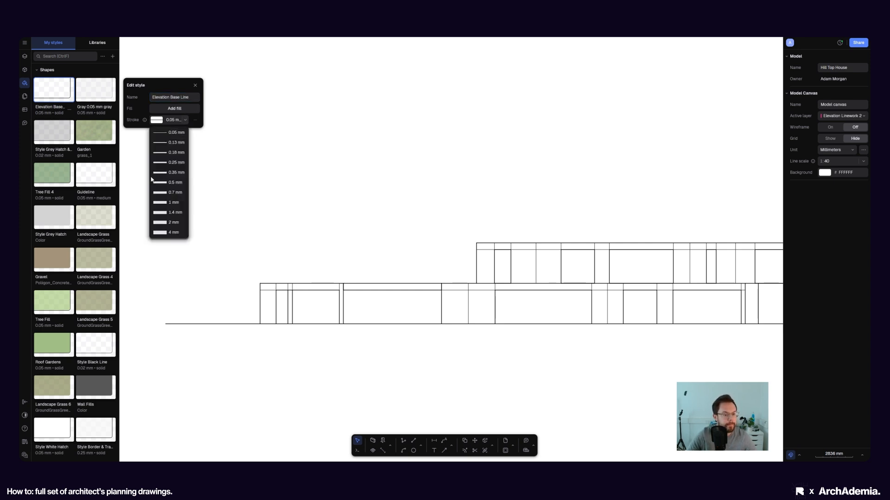
{"action": "left_click", "coordinate": [160, 232]}
{"action": "left_click", "coordinate": [208, 284]}
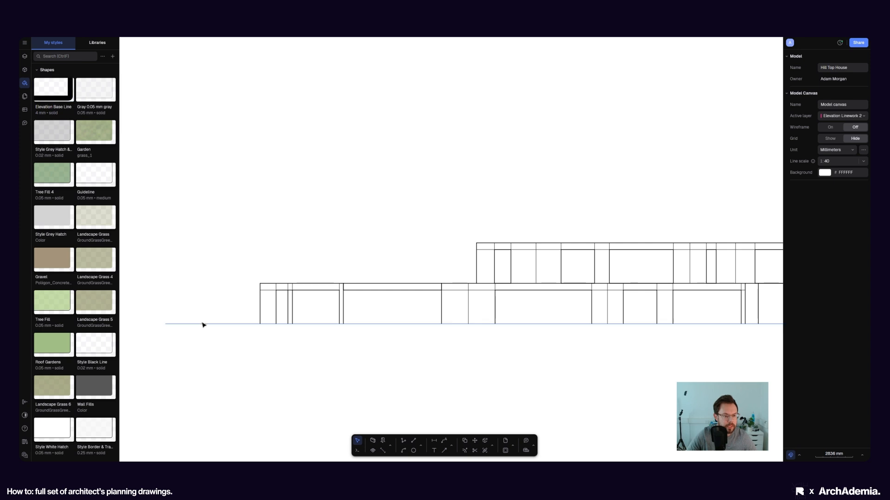
Apply the Elevation Base Line style to the ground line of the front elevation.
{"action": "left_click", "coordinate": [203, 325]}
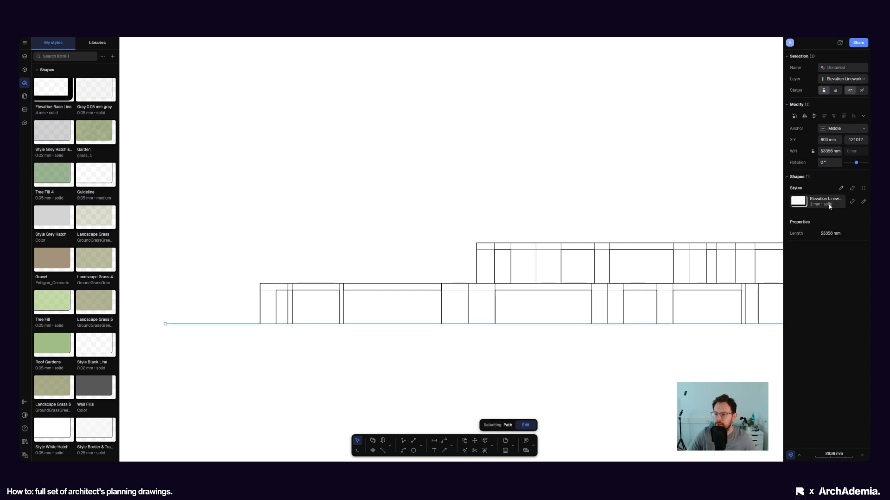
{"action": "left_click", "coordinate": [799, 201]}
{"action": "left_click", "coordinate": [718, 246]}
{"action": "left_click", "coordinate": [352, 211]}
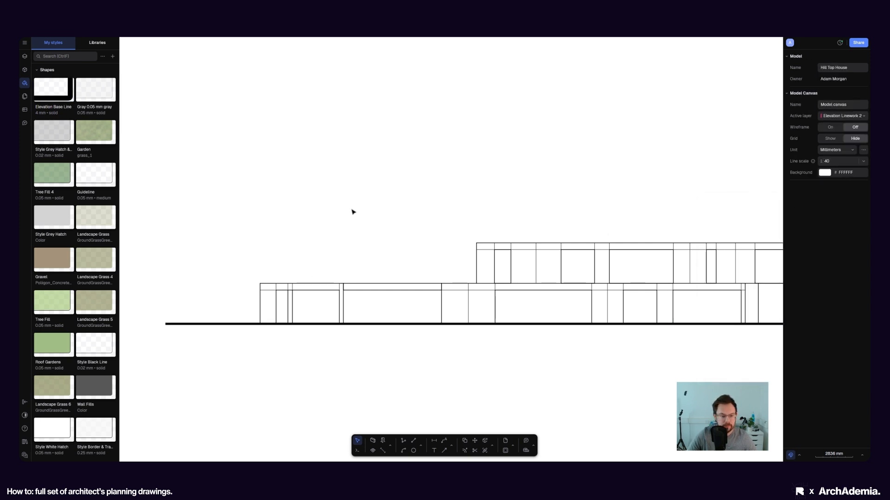
Draw a rectangle about 51374 mm wide and 2538 mm high beneath the front elevation, starting from the ground line's right end.
{"action": "scroll", "coordinate": [252, 266], "scroll_direction": "down", "scroll_amount": 3}
{"action": "scroll", "coordinate": [371, 248], "scroll_direction": "up", "scroll_amount": 1}
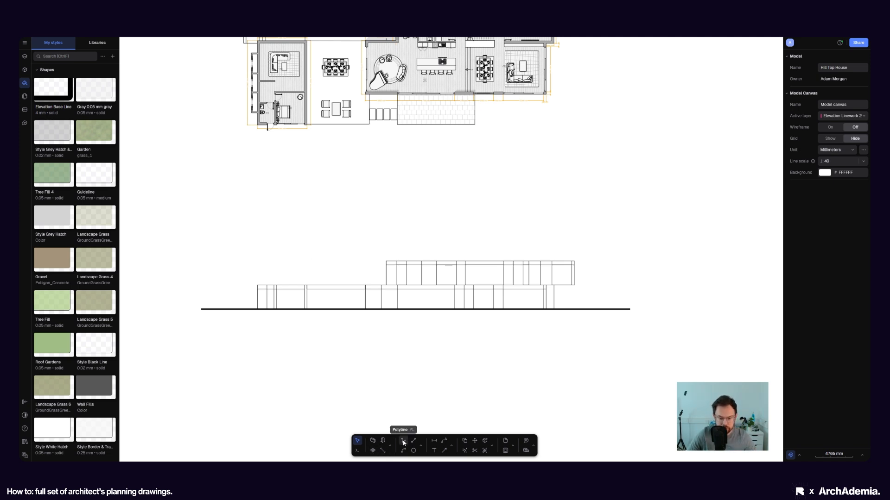
{"action": "left_click", "coordinate": [420, 446]}
{"action": "left_click", "coordinate": [429, 432]}
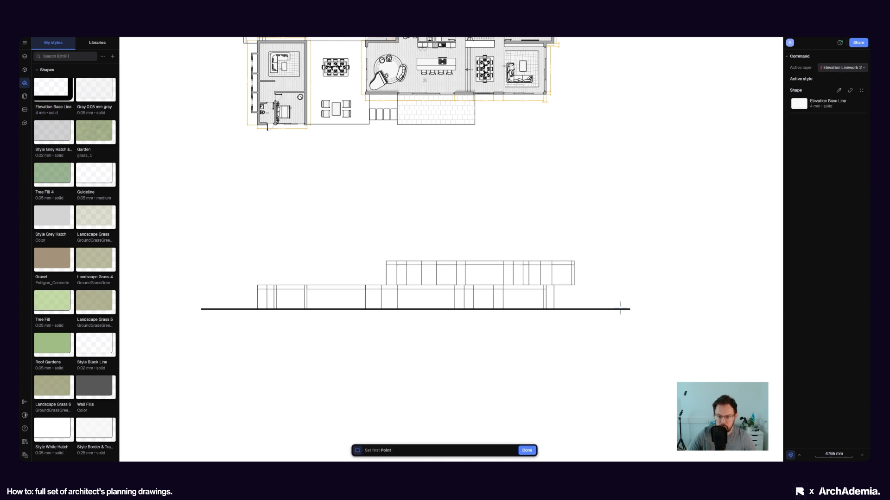
{"action": "left_click", "coordinate": [629, 309]}
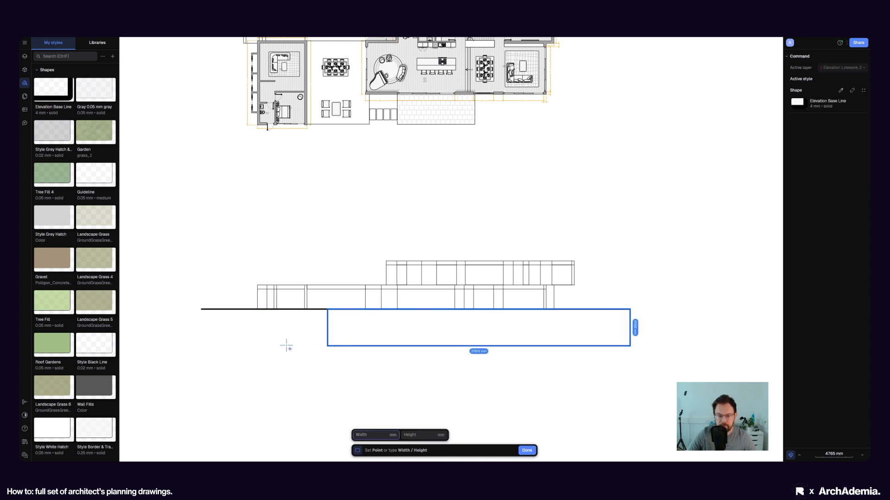
{"action": "left_click", "coordinate": [217, 331]}
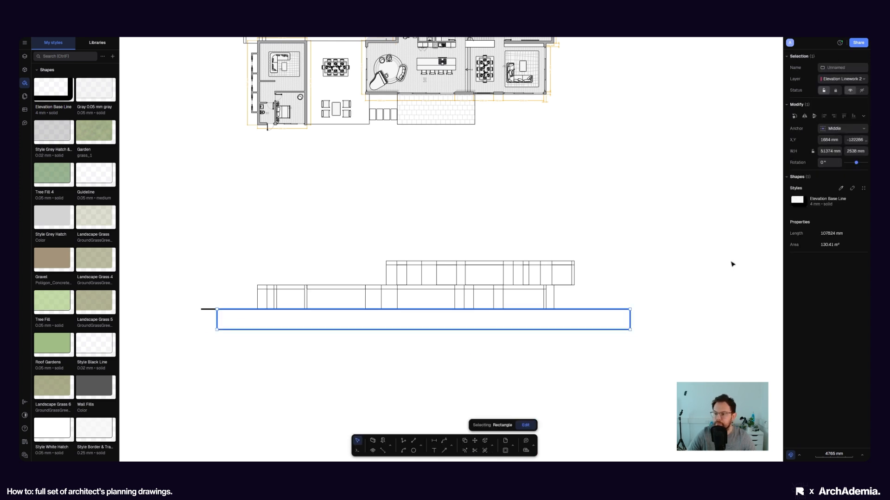
{"action": "left_click", "coordinate": [291, 214]}
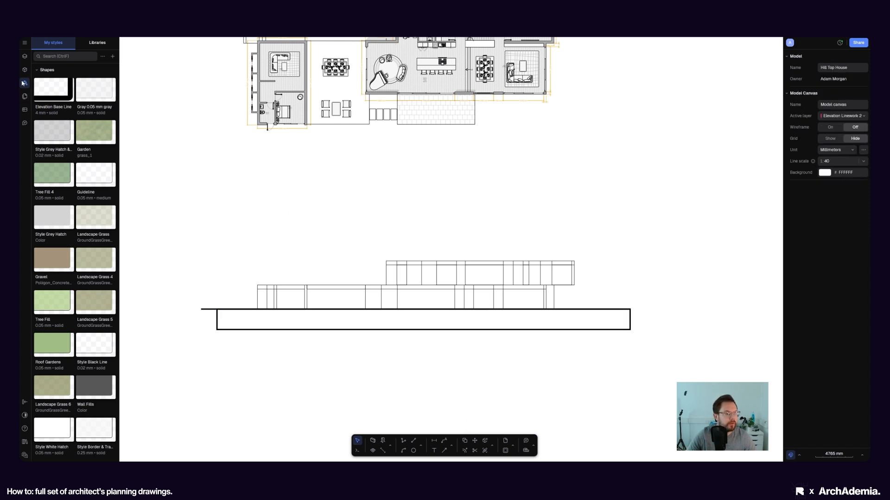
Create a new shape style named Ground Hatch with a hatch fill.
{"action": "left_click", "coordinate": [113, 56]}
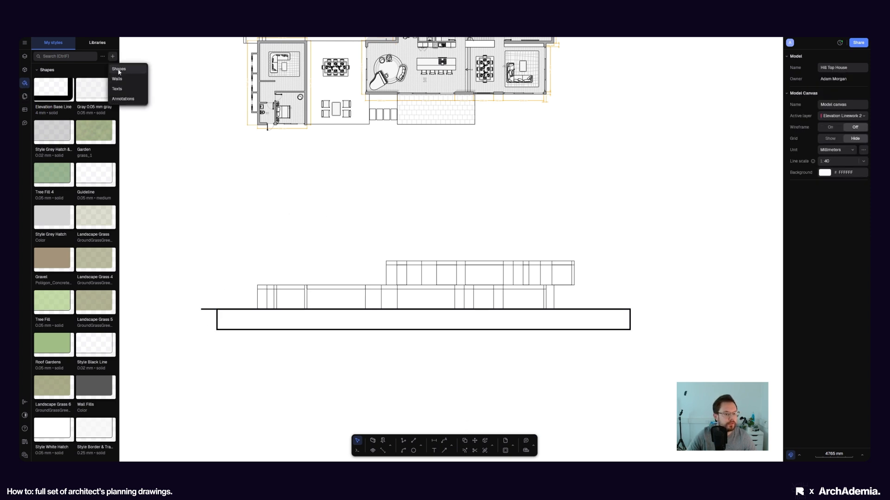
{"action": "left_click", "coordinate": [119, 69]}
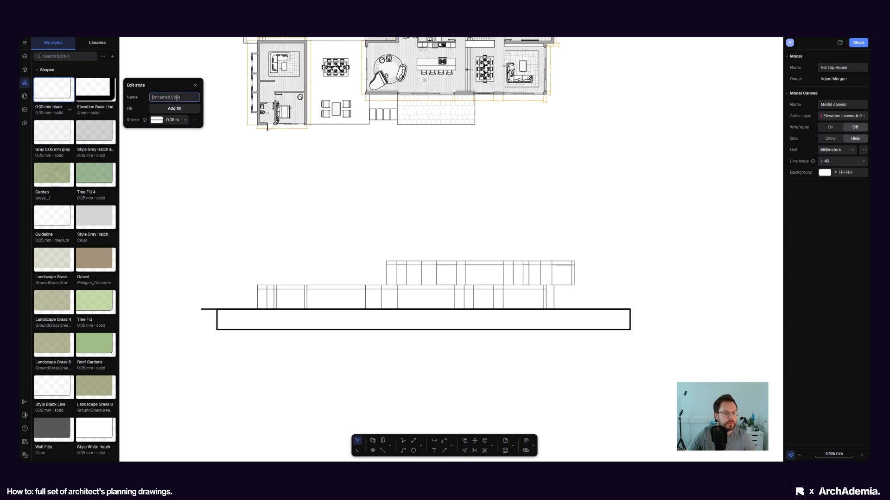
{"action": "type", "text": "Ground Hatch"}
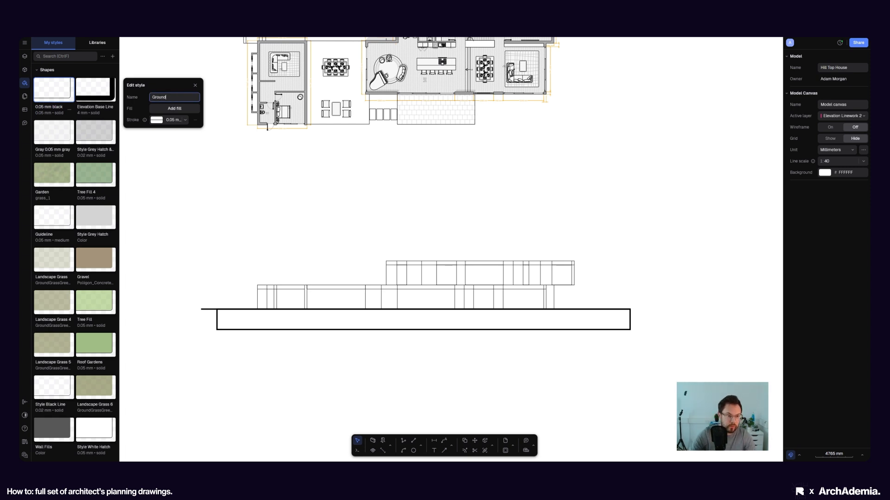
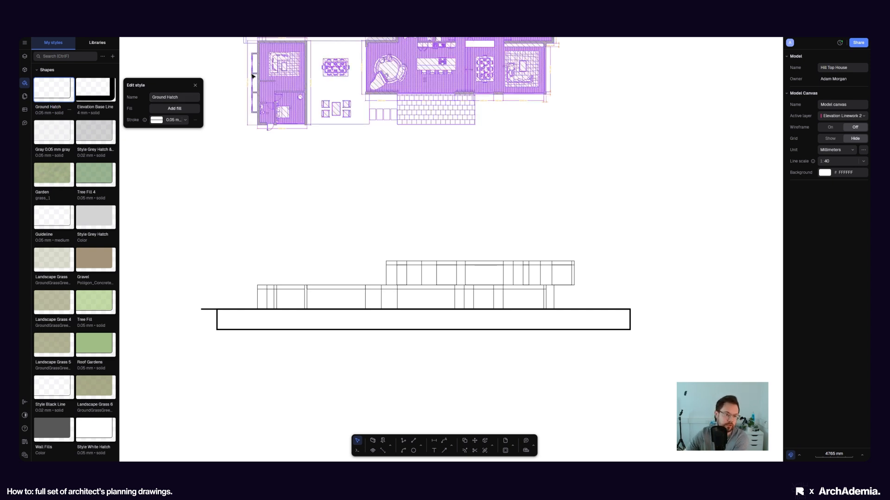
{"action": "left_click", "coordinate": [179, 109]}
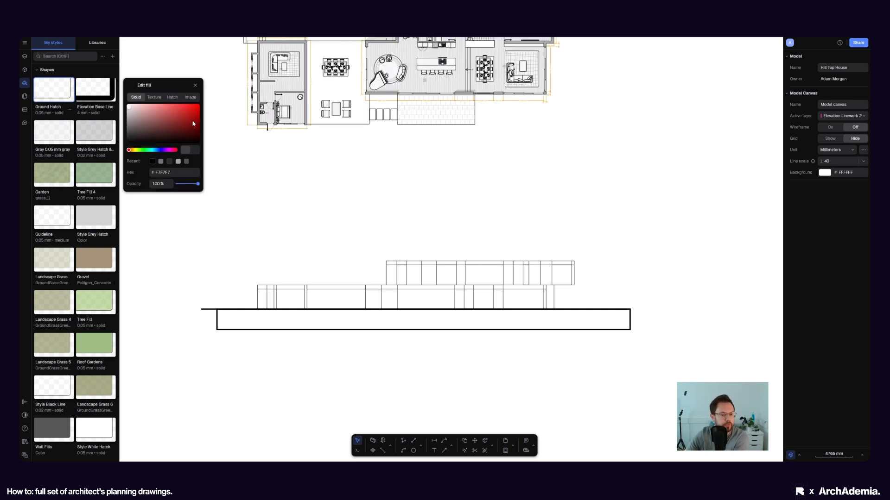
{"action": "left_click", "coordinate": [172, 98]}
Set the Ground Hatch fill pattern to Triple Oblique.
{"action": "left_click", "coordinate": [189, 152]}
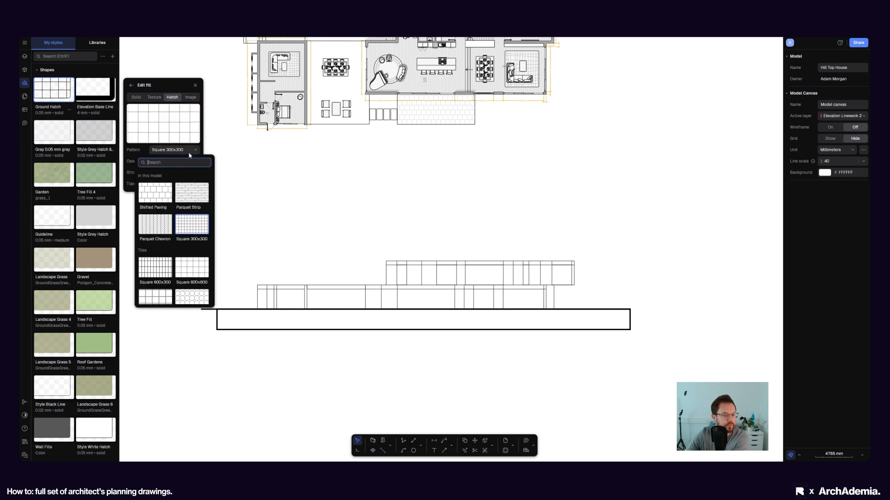
{"action": "scroll", "coordinate": [182, 218], "scroll_direction": "down", "scroll_amount": 5}
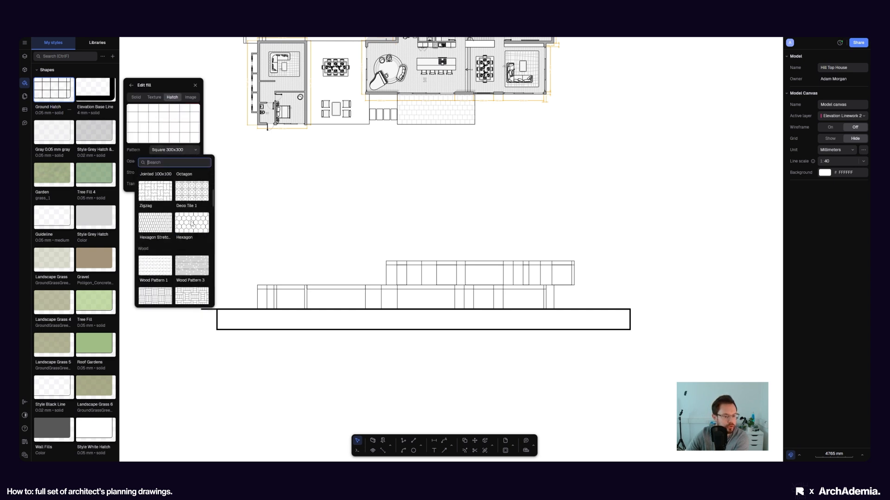
{"action": "scroll", "coordinate": [190, 225], "scroll_direction": "down", "scroll_amount": 5}
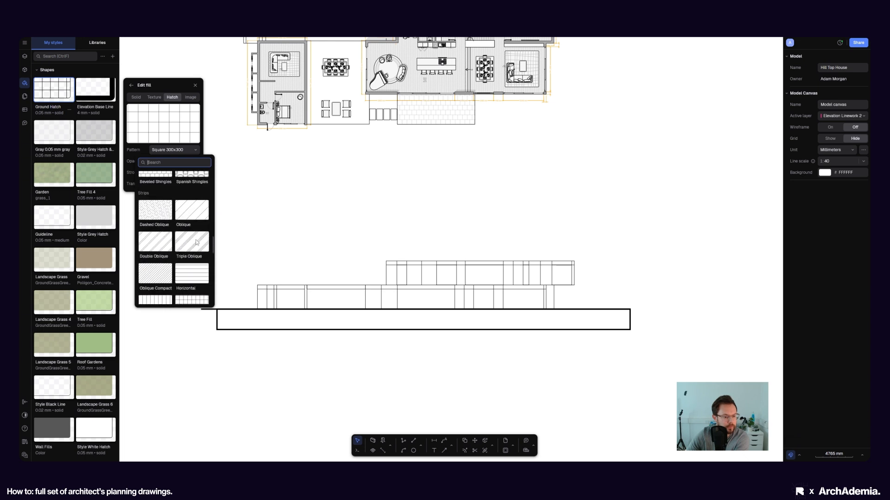
{"action": "left_click", "coordinate": [195, 242]}
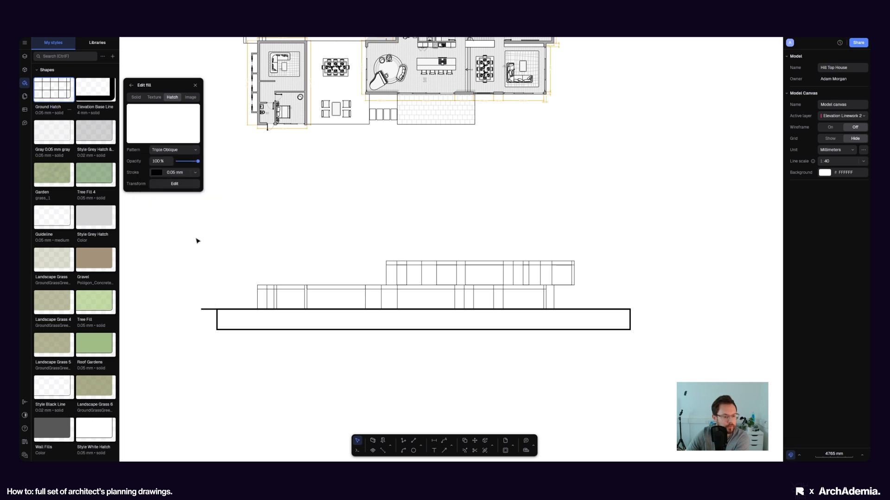
Replace the Ground Hatch fill pattern with Oblique Compact.
{"action": "left_click", "coordinate": [167, 154]}
{"action": "scroll", "coordinate": [192, 250], "scroll_direction": "down", "scroll_amount": 10}
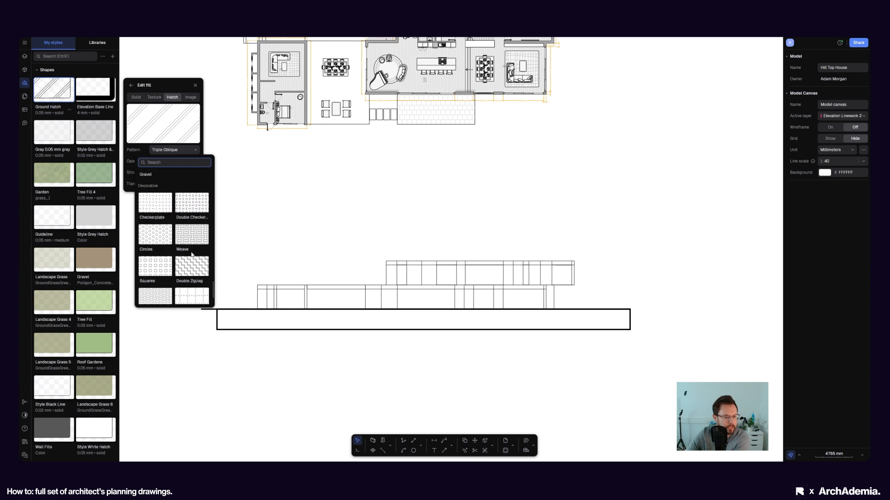
{"action": "scroll", "coordinate": [192, 254], "scroll_direction": "up", "scroll_amount": 5}
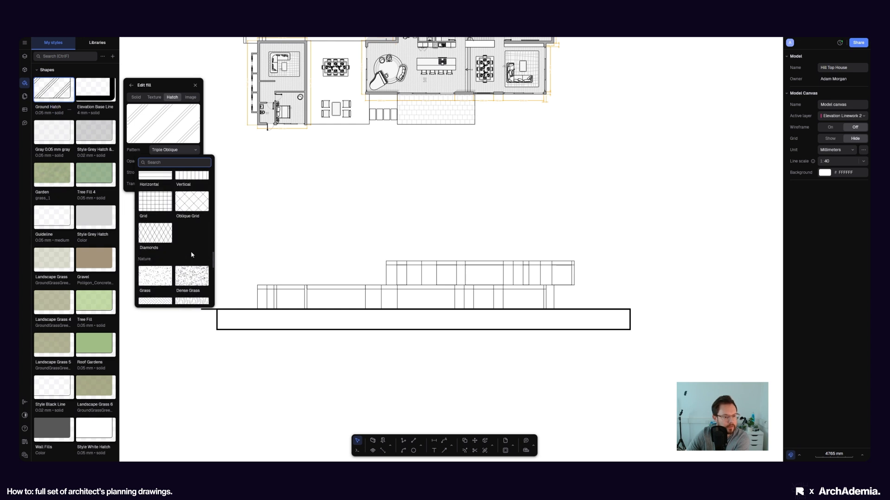
{"action": "scroll", "coordinate": [191, 254], "scroll_direction": "up", "scroll_amount": 3}
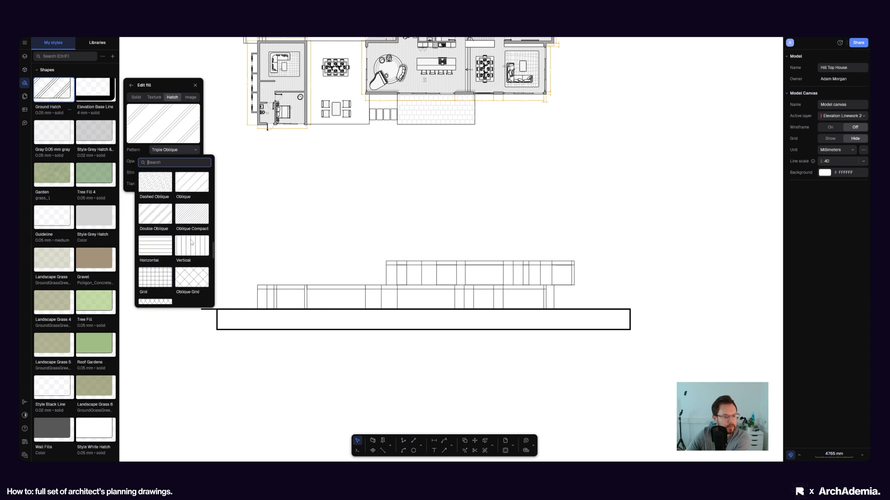
{"action": "left_click", "coordinate": [197, 214]}
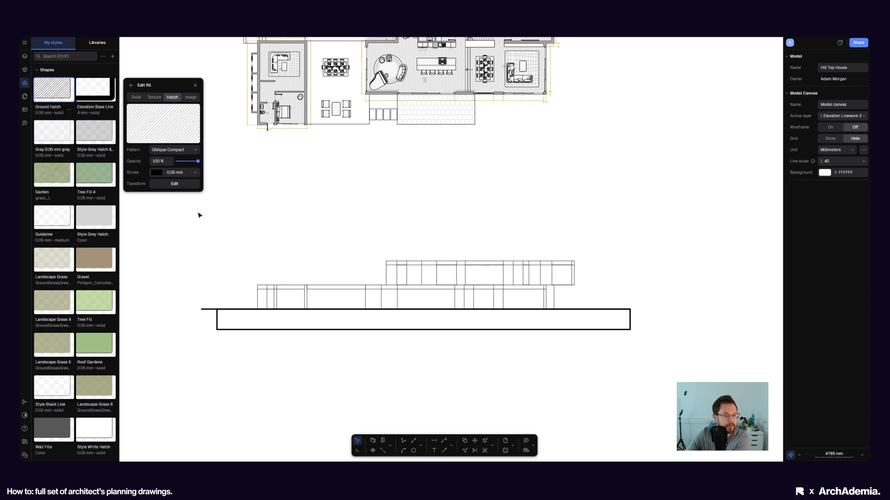
Remove the Ground Hatch style's outline stroke and set its hatch line colour to grey 71717A.
{"action": "left_click", "coordinate": [132, 86]}
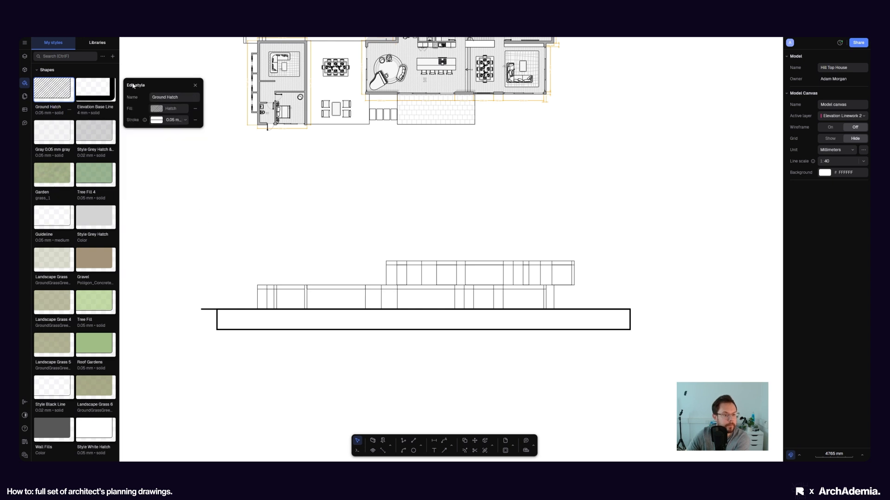
{"action": "left_click", "coordinate": [195, 121]}
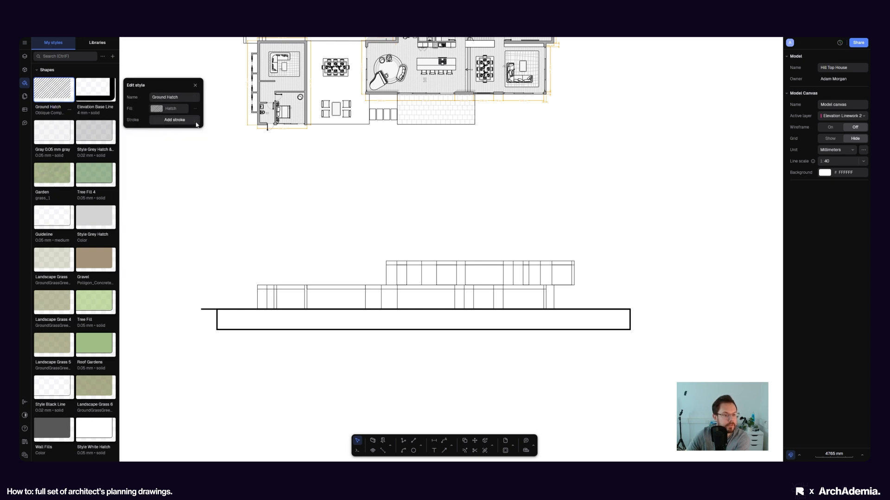
{"action": "left_click", "coordinate": [172, 110]}
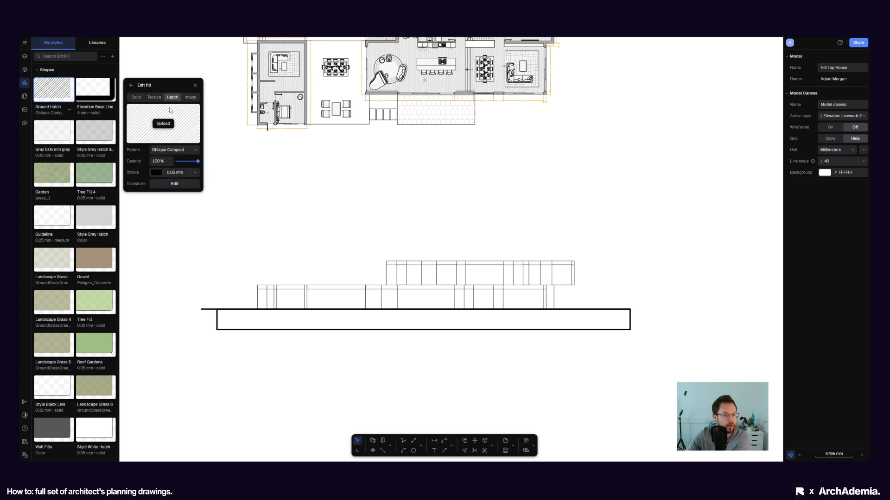
{"action": "left_click", "coordinate": [155, 172]}
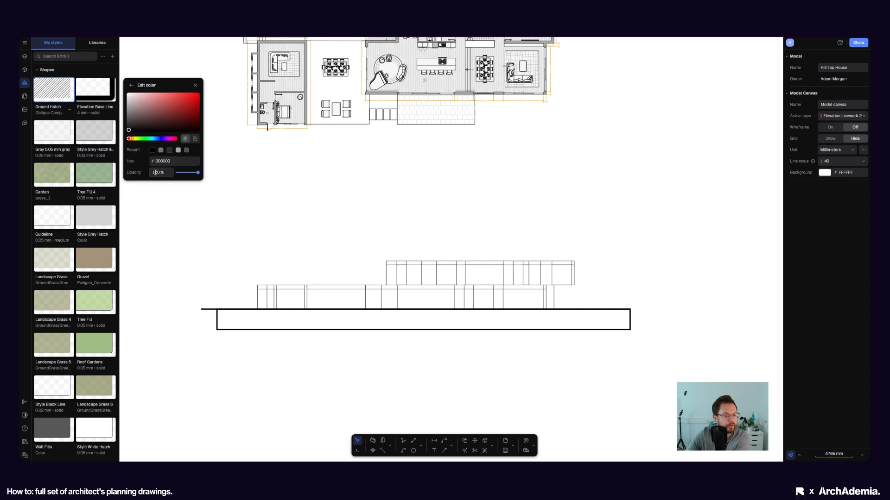
{"action": "left_click", "coordinate": [168, 150]}
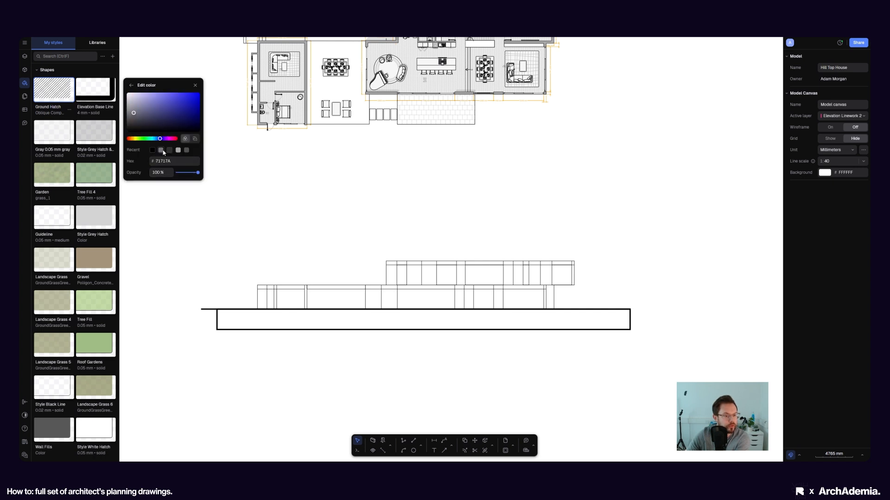
{"action": "left_click", "coordinate": [131, 85]}
Apply the Ground Hatch style to the rectangle beneath the front elevation.
{"action": "left_click", "coordinate": [217, 316]}
{"action": "left_click", "coordinate": [217, 316]}
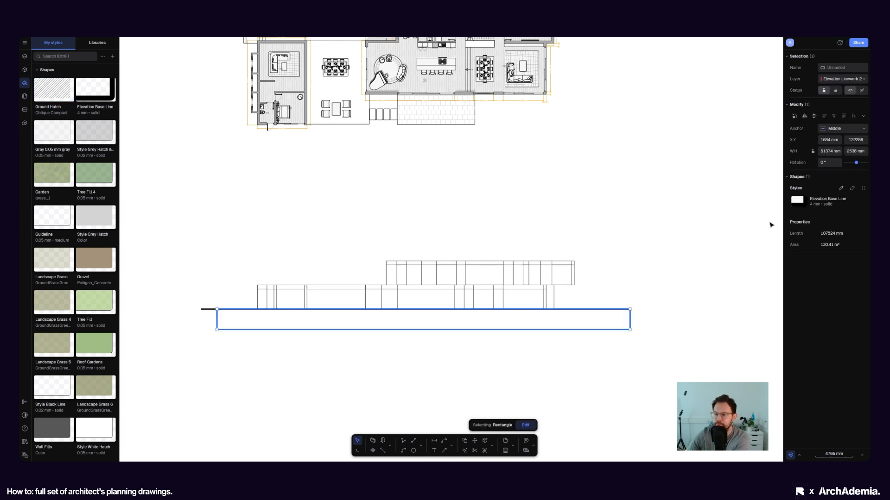
{"action": "left_click", "coordinate": [797, 203]}
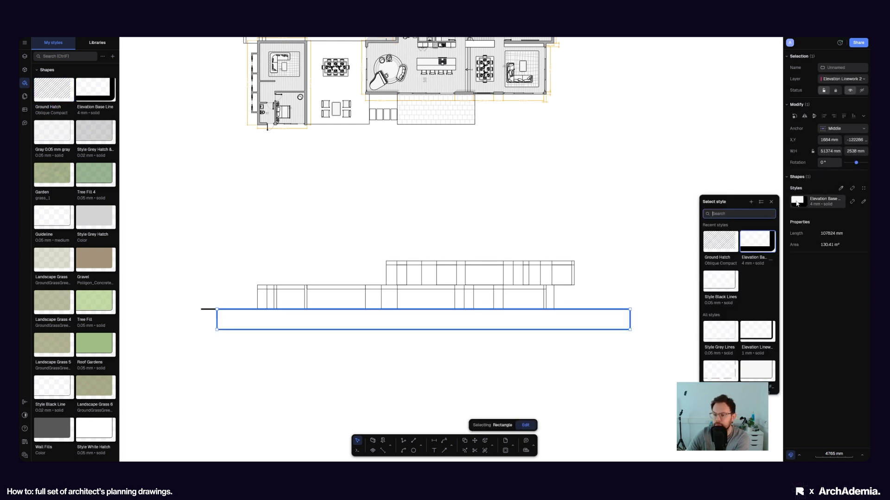
{"action": "left_click", "coordinate": [716, 248]}
{"action": "left_click", "coordinate": [615, 213]}
Change the Ground Hatch style's fill pattern to the wider-spaced Oblique hatch.
{"action": "scroll", "coordinate": [195, 326], "scroll_direction": "up", "scroll_amount": 5}
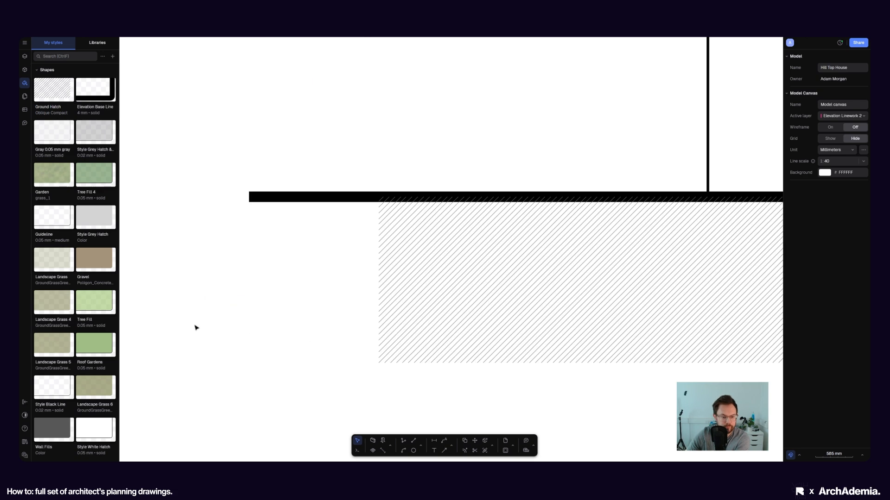
{"action": "scroll", "coordinate": [326, 316], "scroll_direction": "down", "scroll_amount": 3}
{"action": "left_click", "coordinate": [353, 305]}
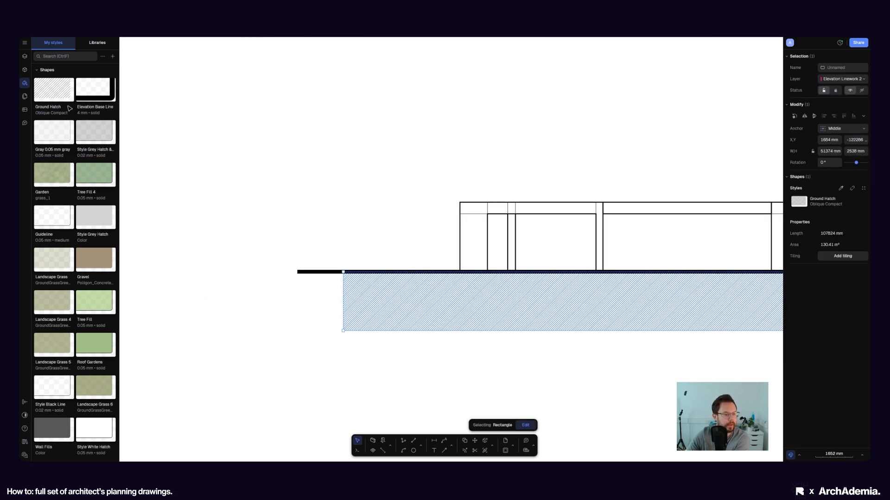
{"action": "left_click", "coordinate": [53, 96]}
{"action": "left_click", "coordinate": [183, 111]}
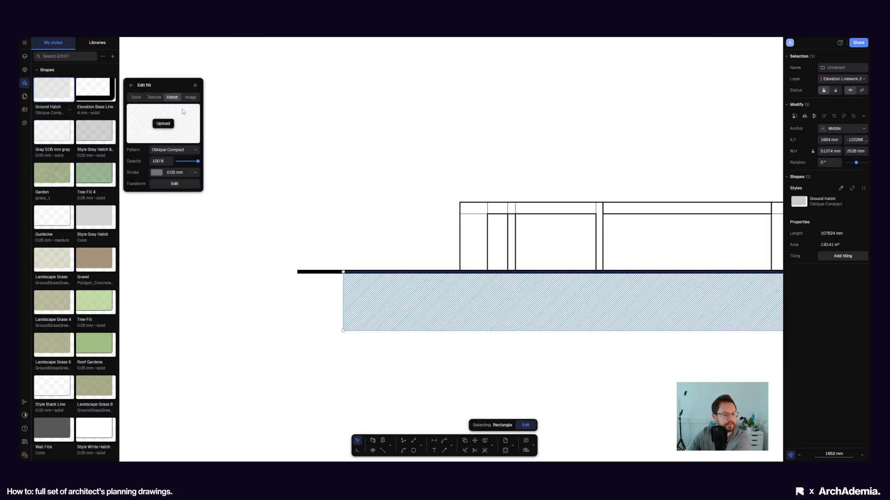
{"action": "left_click", "coordinate": [194, 152]}
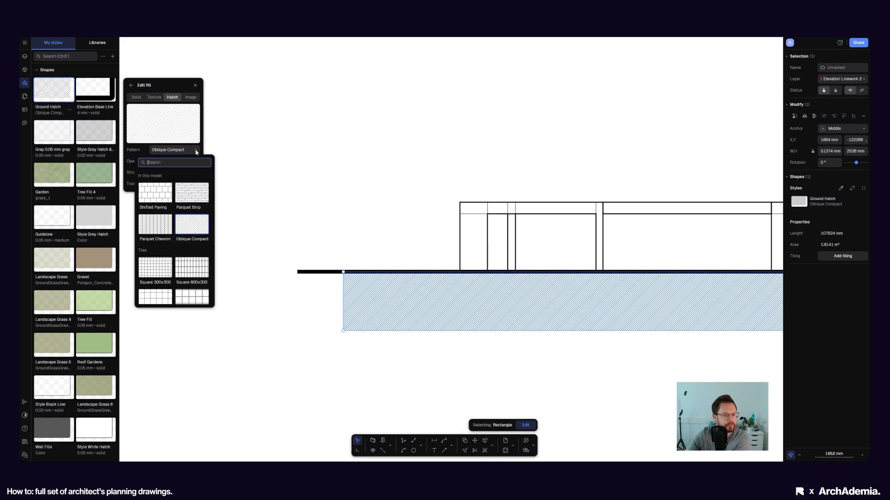
{"action": "scroll", "coordinate": [192, 239], "scroll_direction": "down", "scroll_amount": 3}
{"action": "scroll", "coordinate": [193, 240], "scroll_direction": "down", "scroll_amount": 5}
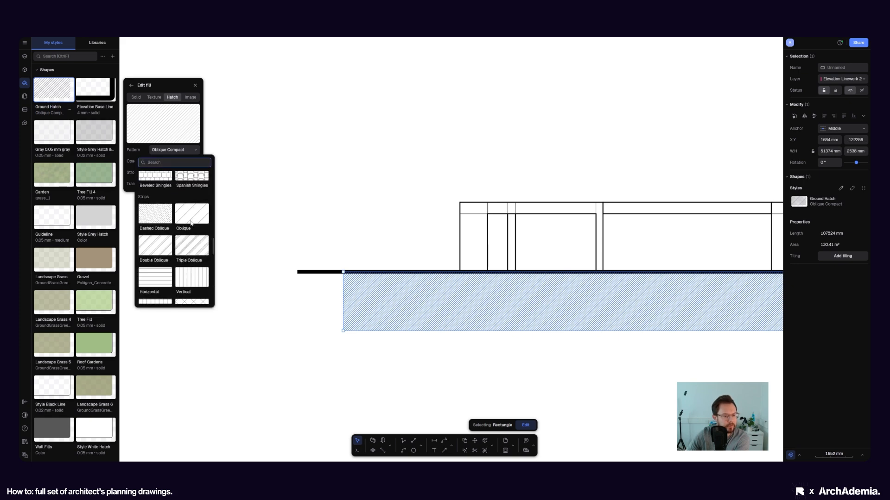
{"action": "left_click", "coordinate": [192, 186]}
{"action": "left_click", "coordinate": [351, 293]}
Stretch the hatched rectangle's left edge to the left end of the ground line, making it 53356 mm wide.
{"action": "left_click", "coordinate": [343, 299]}
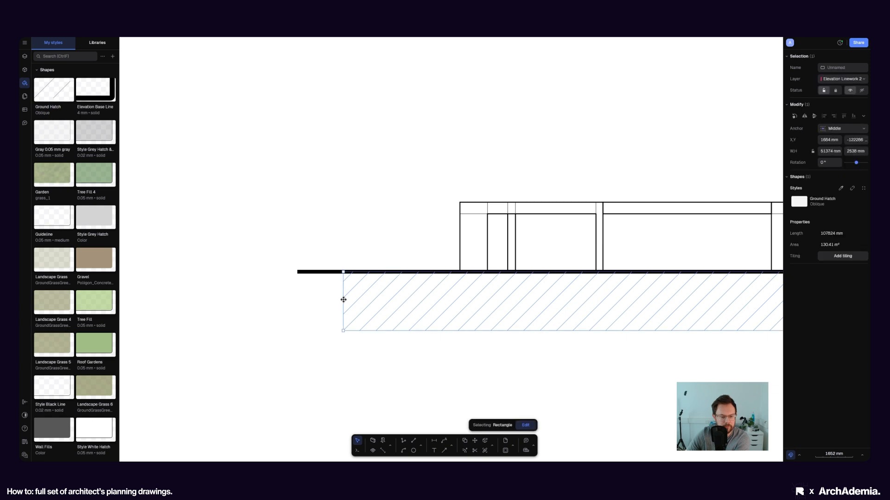
{"action": "scroll", "coordinate": [342, 301], "scroll_direction": "up", "scroll_amount": 3}
{"action": "left_click_drag", "start_coordinate": [341, 302], "coordinate": [266, 295]}
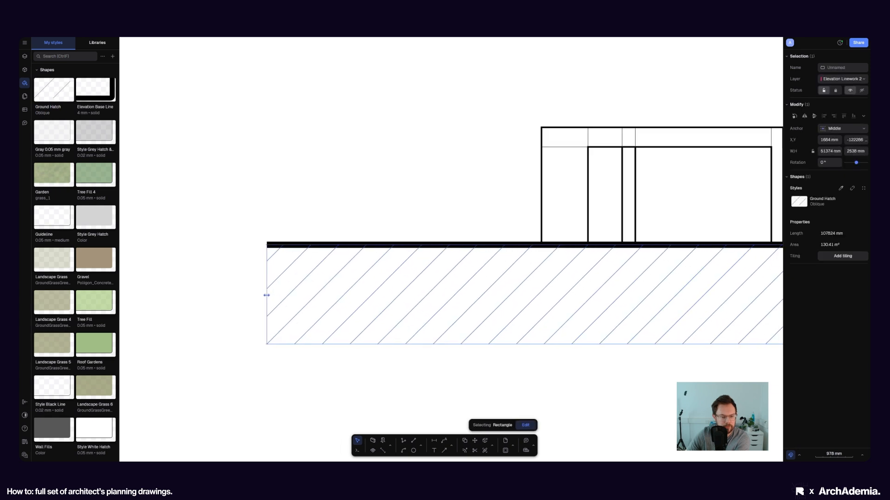
{"action": "left_click", "coordinate": [238, 300]}
{"action": "scroll", "coordinate": [193, 326], "scroll_direction": "down", "scroll_amount": 5}
{"action": "left_click", "coordinate": [441, 316]}
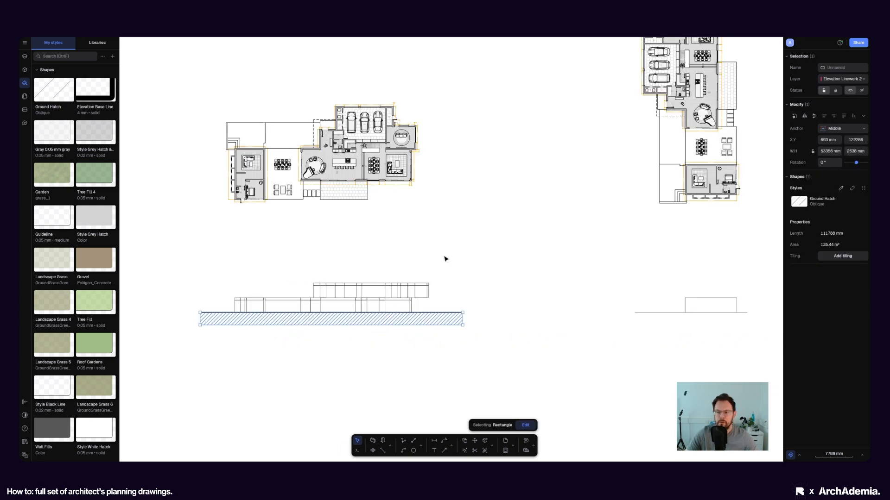
Set the Ground Hatch style's Oblique pattern scale to 0.5.
{"action": "scroll", "coordinate": [319, 213], "scroll_direction": "left", "scroll_amount": 2}
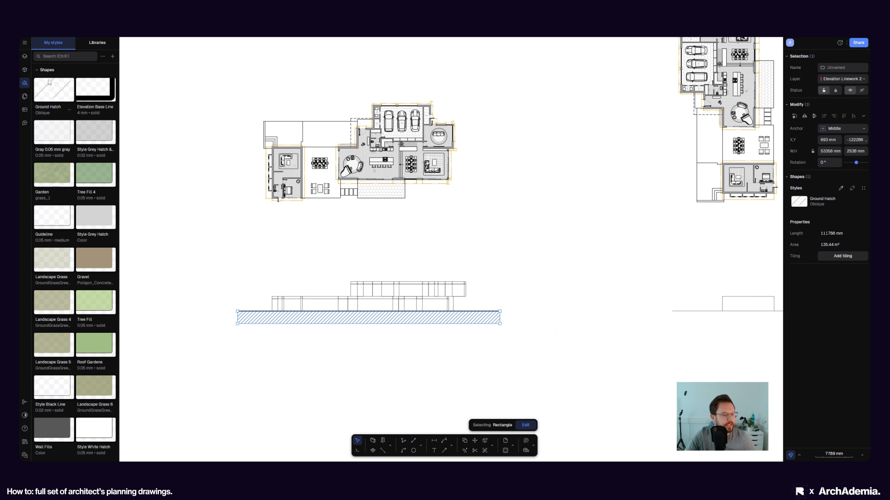
{"action": "left_click", "coordinate": [48, 96]}
{"action": "left_click", "coordinate": [180, 109]}
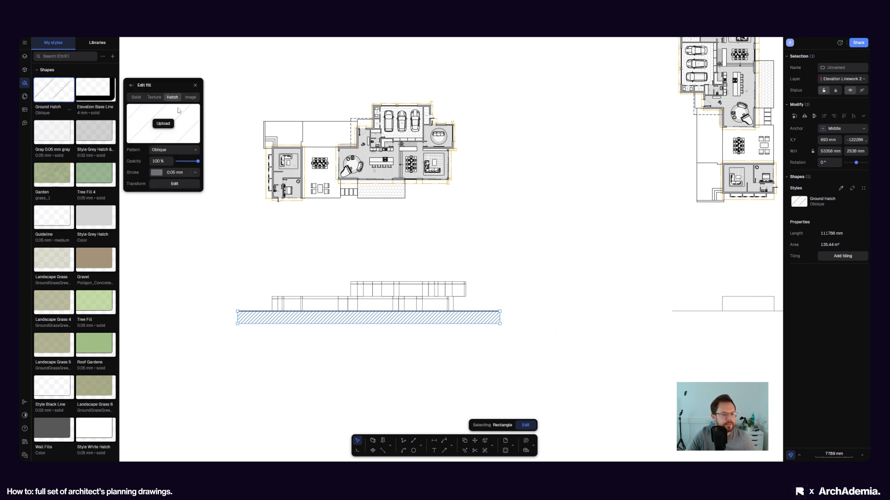
{"action": "mouse_move", "coordinate": [166, 137]}
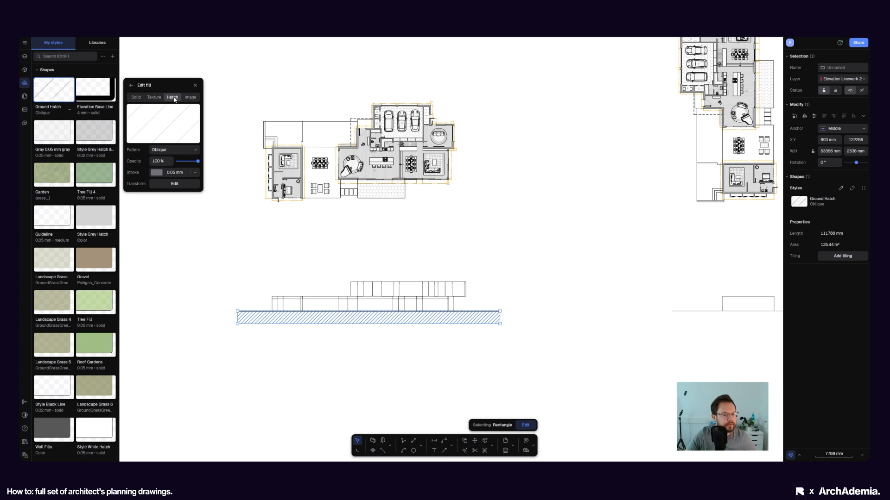
{"action": "left_click", "coordinate": [198, 151]}
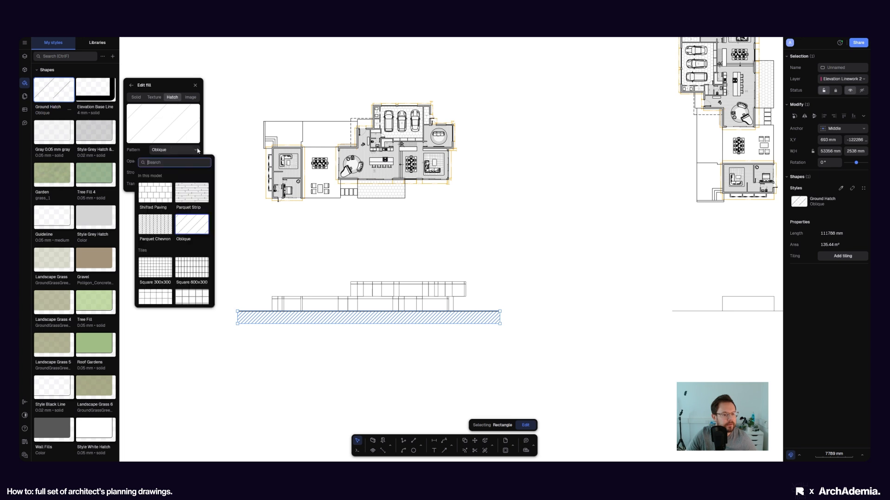
{"action": "left_click", "coordinate": [189, 226]}
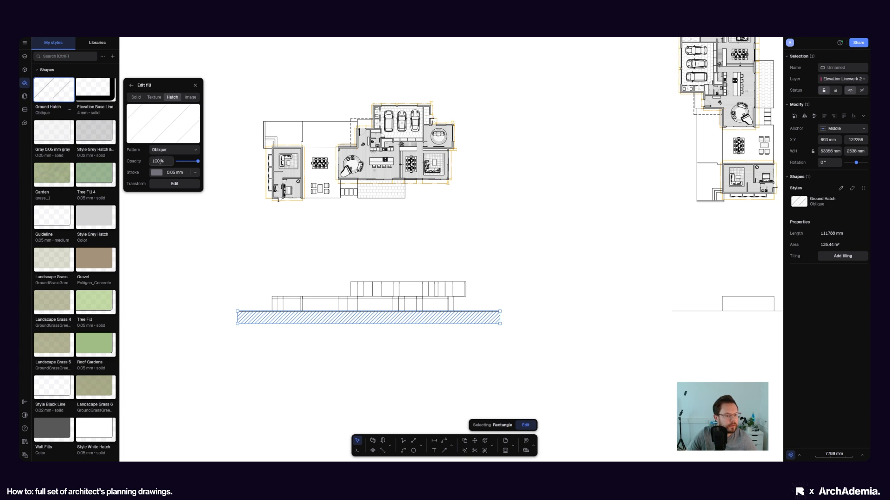
{"action": "left_click", "coordinate": [173, 185]}
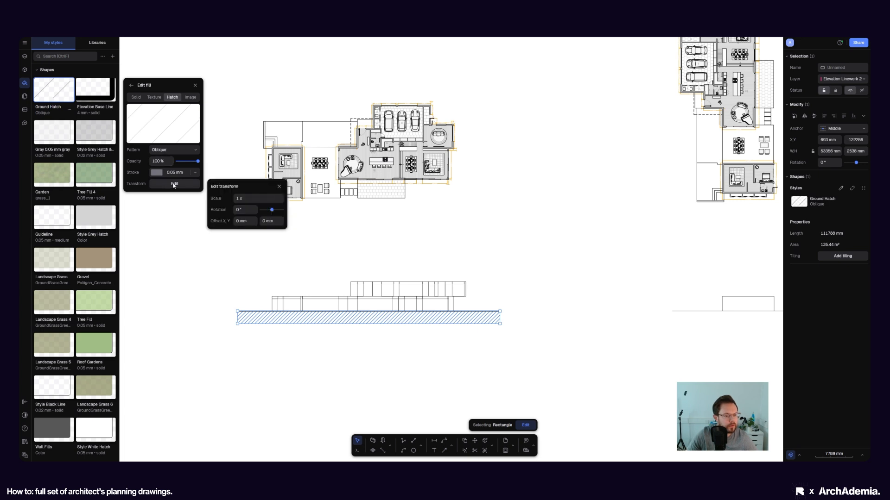
{"action": "left_click", "coordinate": [248, 199]}
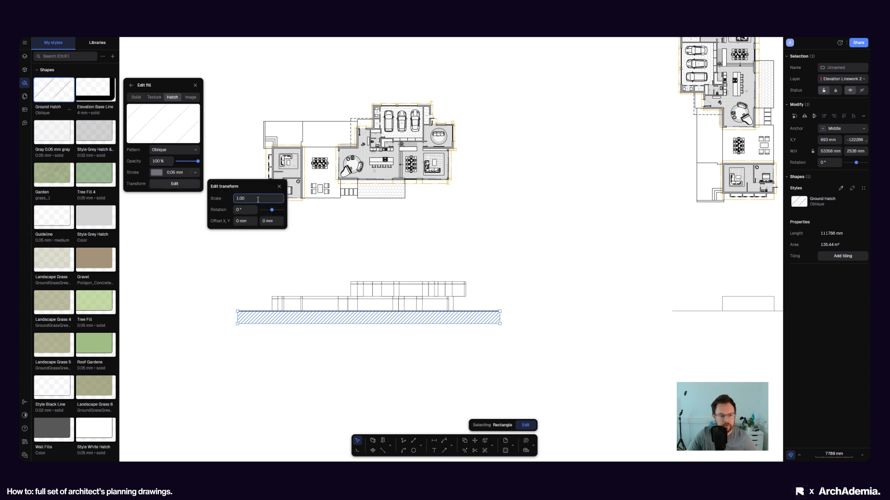
{"action": "type", "text": "0.5"}
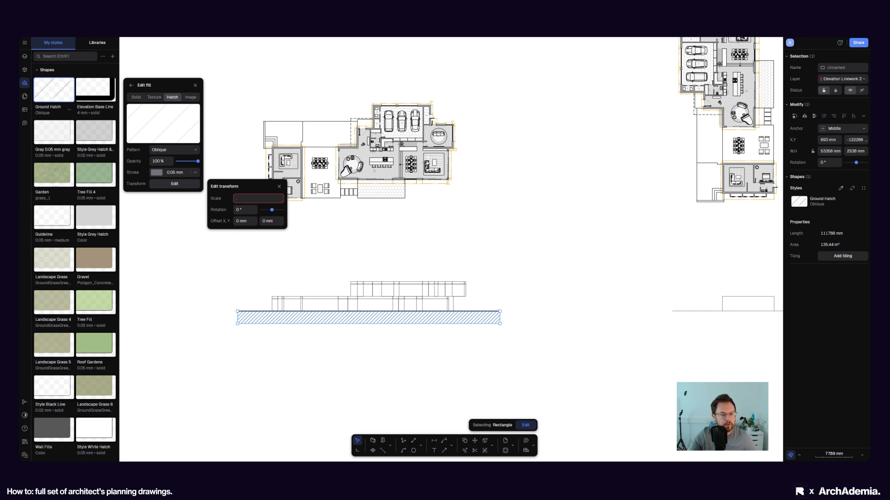
{"action": "key", "text": "Return"}
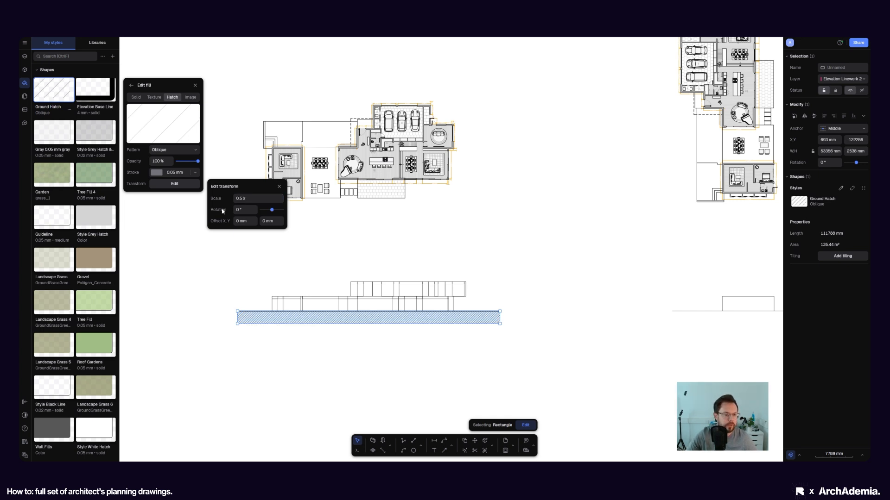
{"action": "left_click", "coordinate": [187, 261]}
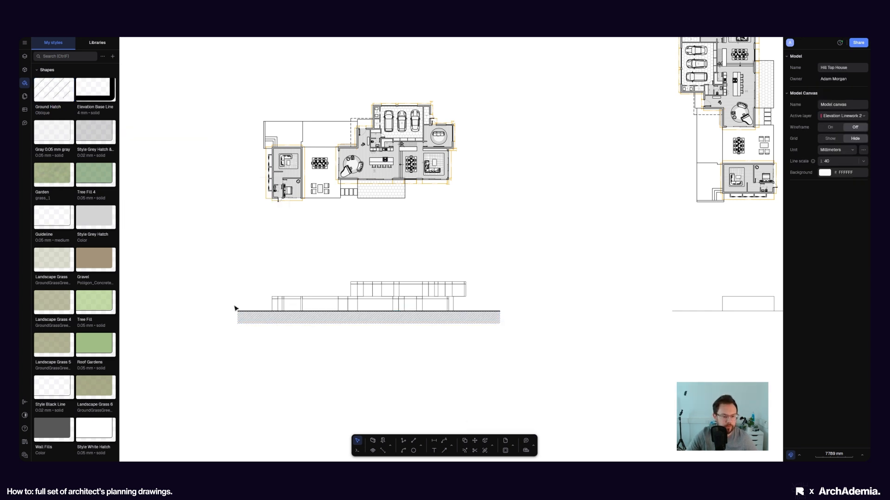
Change the Ground Hatch style's hatch line colour to lighter grey A8A8A8.
{"action": "scroll", "coordinate": [234, 330], "scroll_direction": "up", "scroll_amount": 5}
{"action": "scroll", "coordinate": [233, 330], "scroll_direction": "down", "scroll_amount": 5}
{"action": "left_click", "coordinate": [243, 322]}
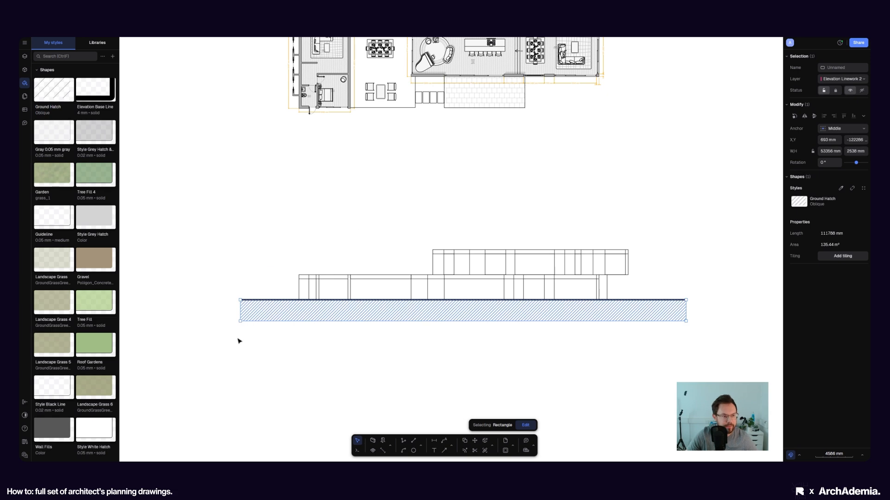
{"action": "scroll", "coordinate": [239, 339], "scroll_direction": "up", "scroll_amount": 5}
{"action": "double_click", "coordinate": [51, 89]}
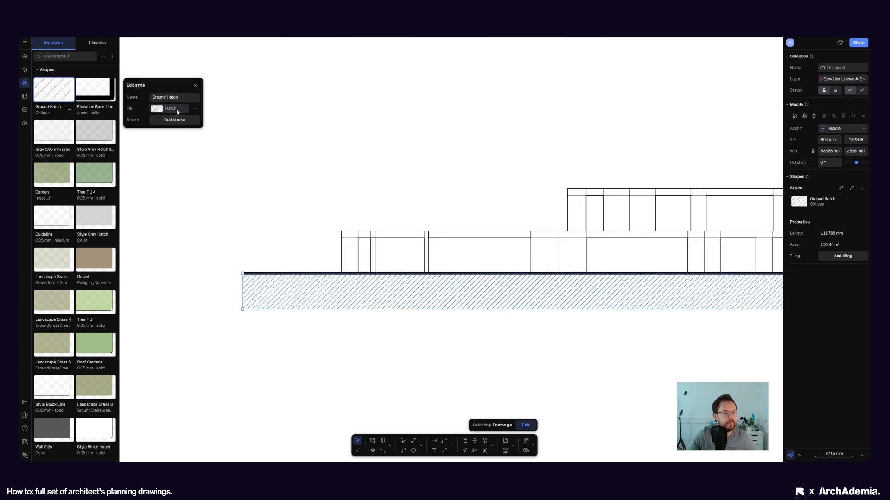
{"action": "left_click", "coordinate": [177, 111]}
{"action": "left_click", "coordinate": [159, 172]}
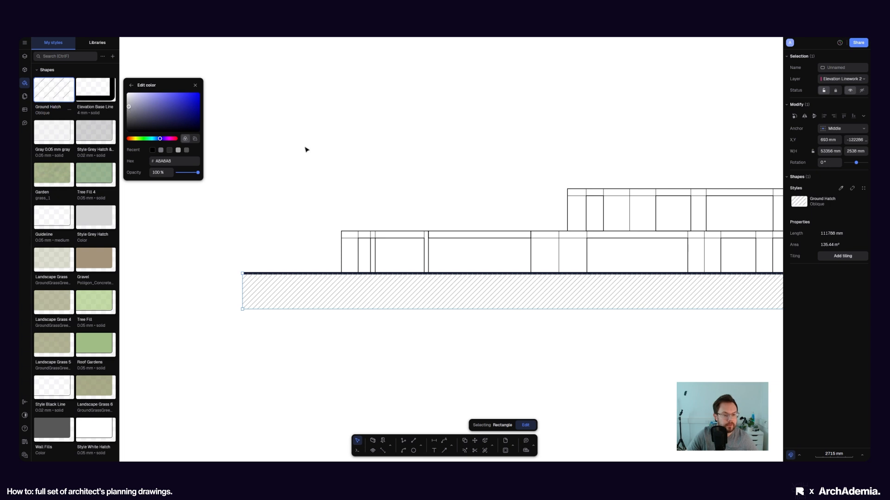
{"action": "left_click", "coordinate": [281, 168]}
Move the hatched ground rectangle beneath the front elevation to the Elevation Linework layer.
{"action": "scroll", "coordinate": [224, 312], "scroll_direction": "up", "scroll_amount": 3}
{"action": "left_click", "coordinate": [271, 284]}
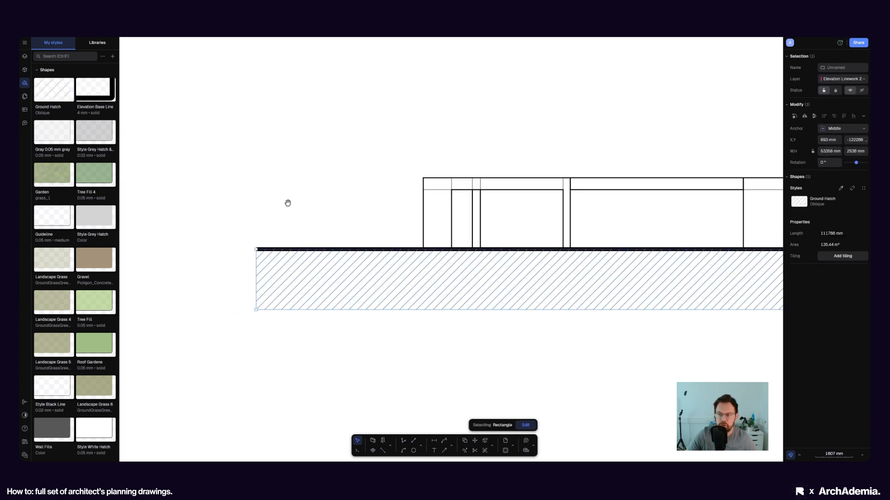
{"action": "middle_click_drag", "start_coordinate": [289, 201], "coordinate": [250, 237]}
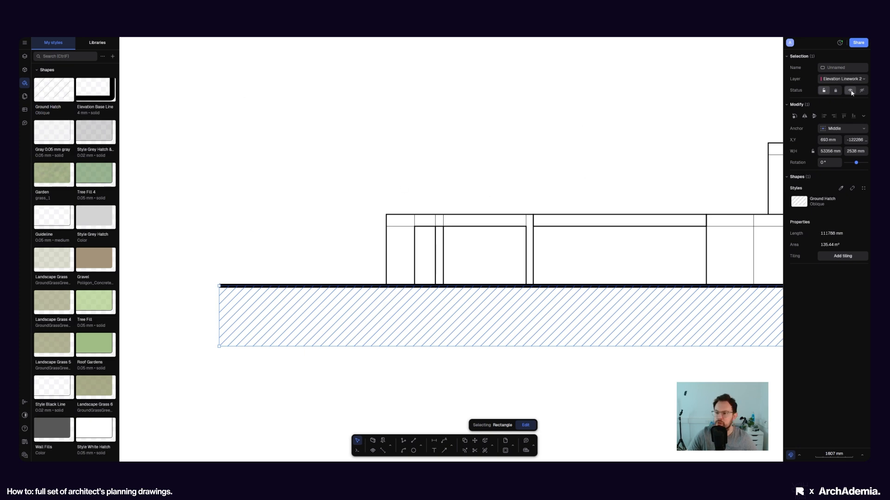
{"action": "left_click", "coordinate": [864, 80]}
{"action": "left_click", "coordinate": [443, 165]}
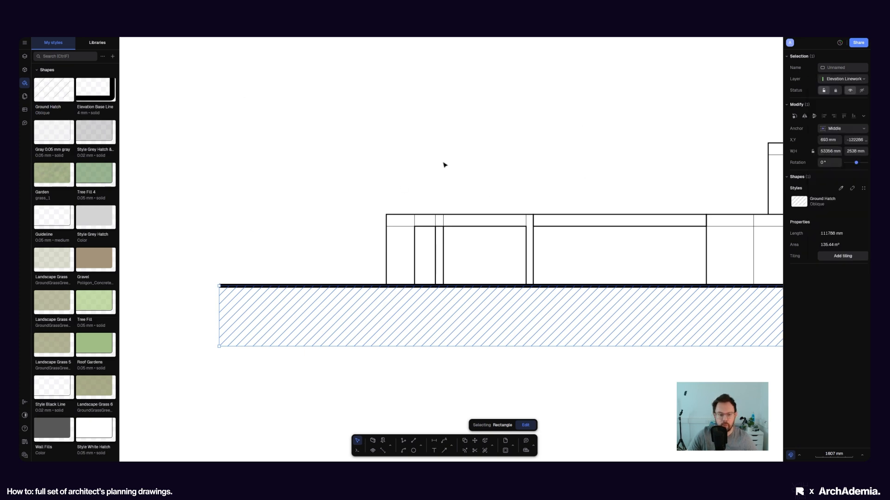
Assign the heavy base line of the front elevation to the Elevation Linework 2 layer.
{"action": "left_click", "coordinate": [261, 266]}
{"action": "scroll", "coordinate": [214, 302], "scroll_direction": "up", "scroll_amount": 3}
{"action": "left_click", "coordinate": [247, 277]}
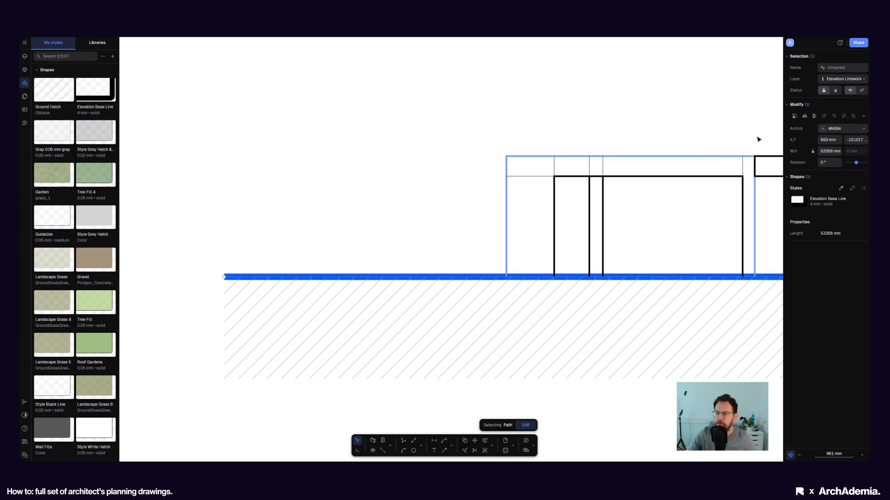
{"action": "left_click", "coordinate": [865, 81]}
{"action": "left_click", "coordinate": [840, 78]}
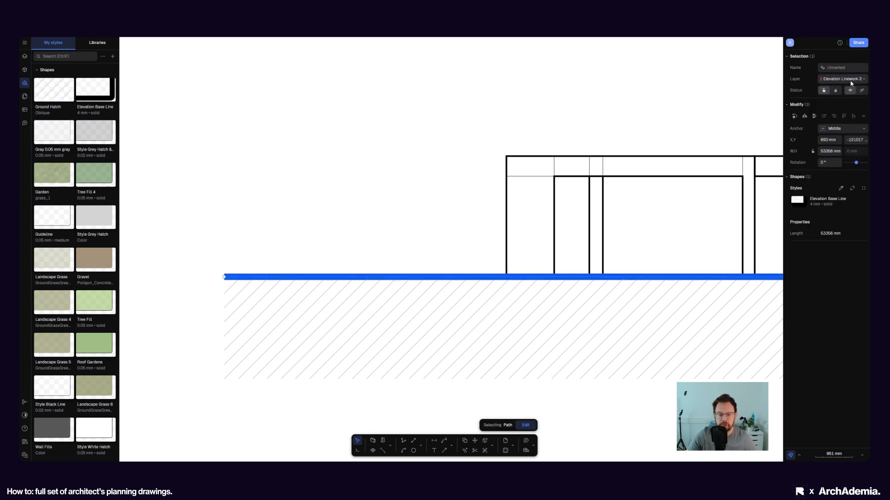
{"action": "left_click", "coordinate": [366, 166]}
Select the upright floor plan block above the side elevation.
{"action": "scroll", "coordinate": [173, 288], "scroll_direction": "down", "scroll_amount": 5}
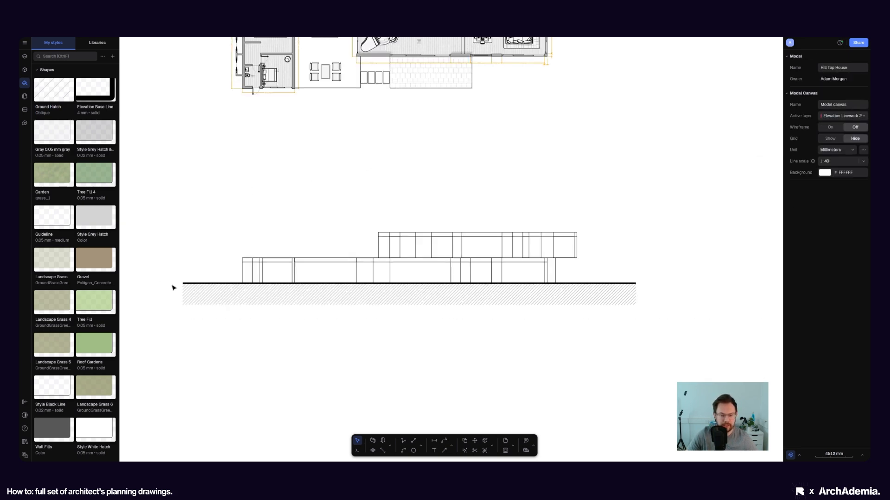
{"action": "scroll", "coordinate": [321, 221], "scroll_direction": "down", "scroll_amount": 5}
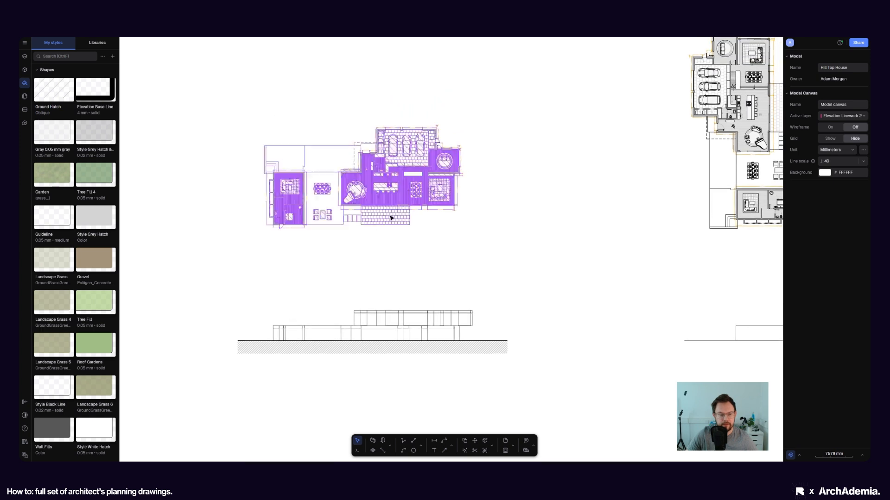
{"action": "scroll", "coordinate": [254, 310], "scroll_direction": "down", "scroll_amount": 3}
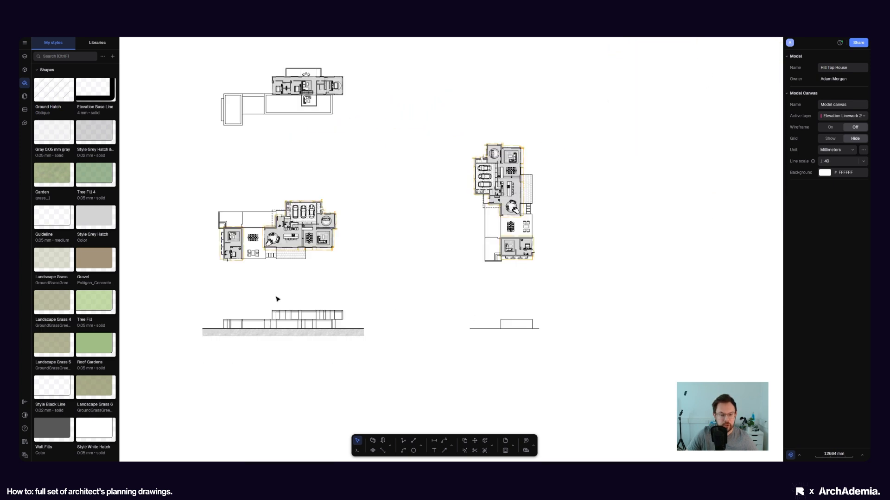
{"action": "left_click", "coordinate": [498, 241]}
{"action": "middle_click_drag", "start_coordinate": [573, 257], "coordinate": [415, 257]}
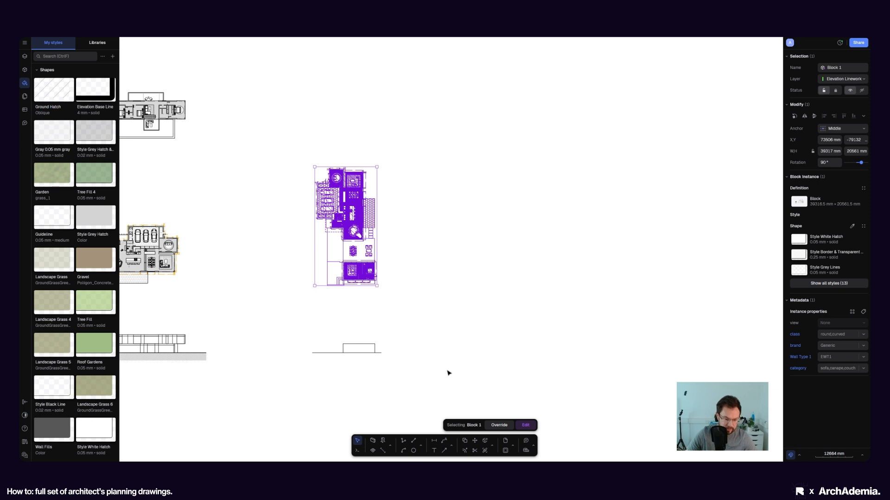
{"action": "key", "text": "r"}
{"action": "left_click", "coordinate": [437, 261]}
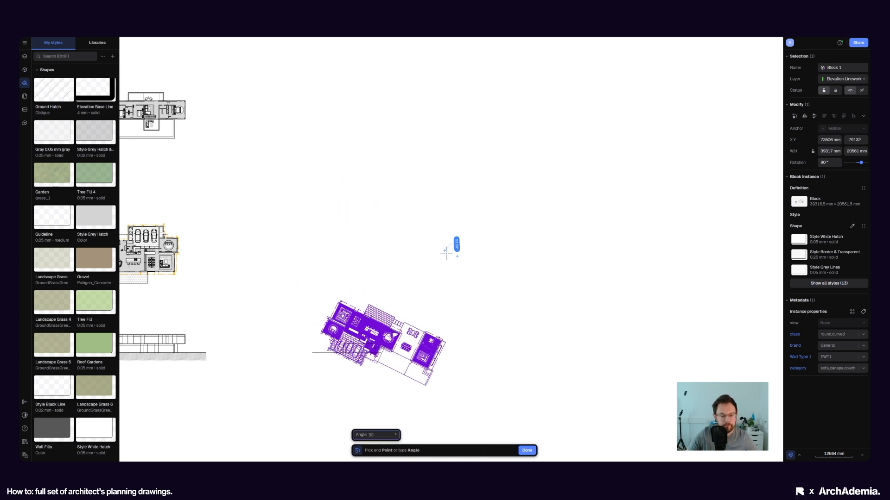
{"action": "key", "text": "Escape"}
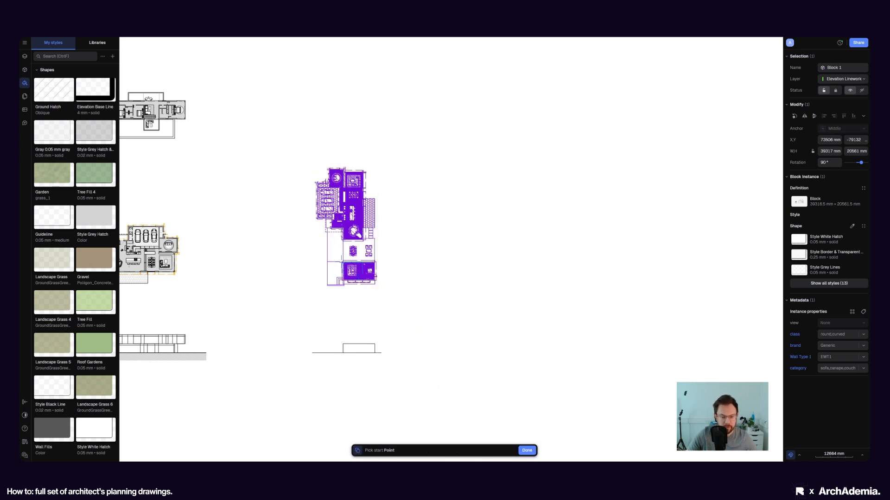
Copy the upright plan block about 63500 mm horizontally into the empty space beyond the side elevation.
{"action": "left_click", "coordinate": [465, 440]}
{"action": "left_click", "coordinate": [343, 255]}
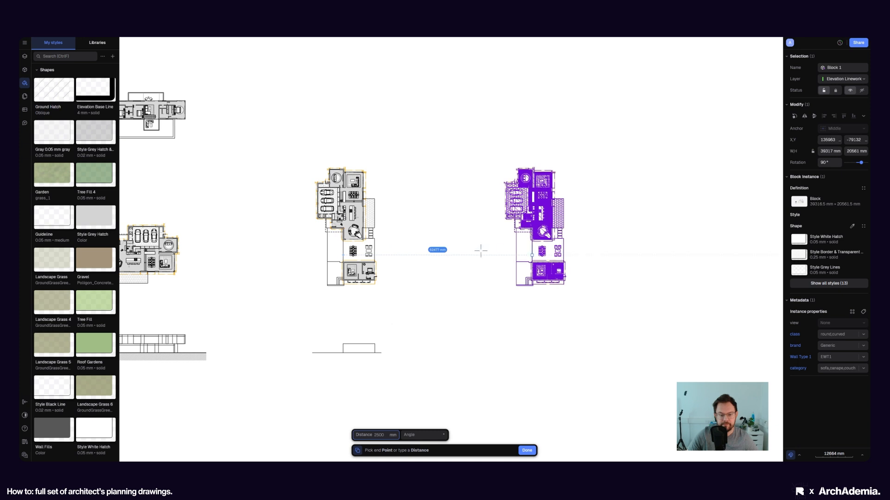
{"action": "left_click", "coordinate": [531, 255]}
{"action": "key", "text": "Escape"}
Rotate the copied floor plan block by 90° about a point beside it.
{"action": "key", "text": "r"}
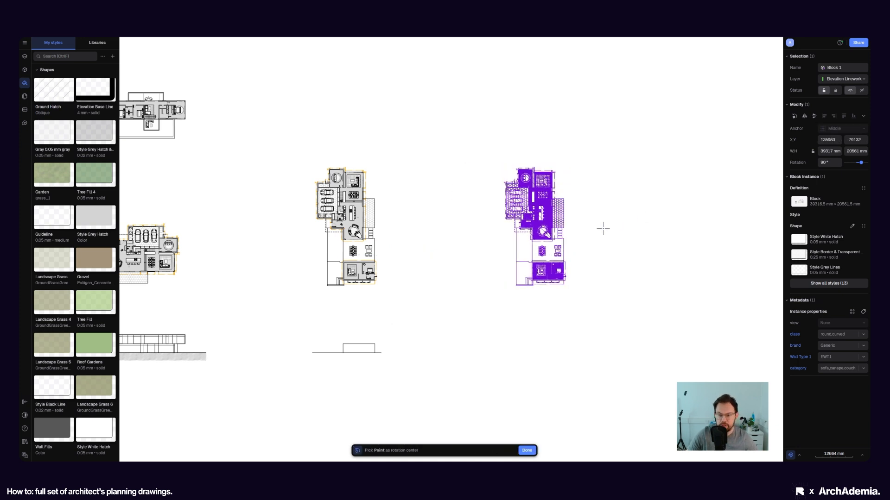
{"action": "left_click", "coordinate": [602, 229]}
{"action": "left_click", "coordinate": [587, 229]}
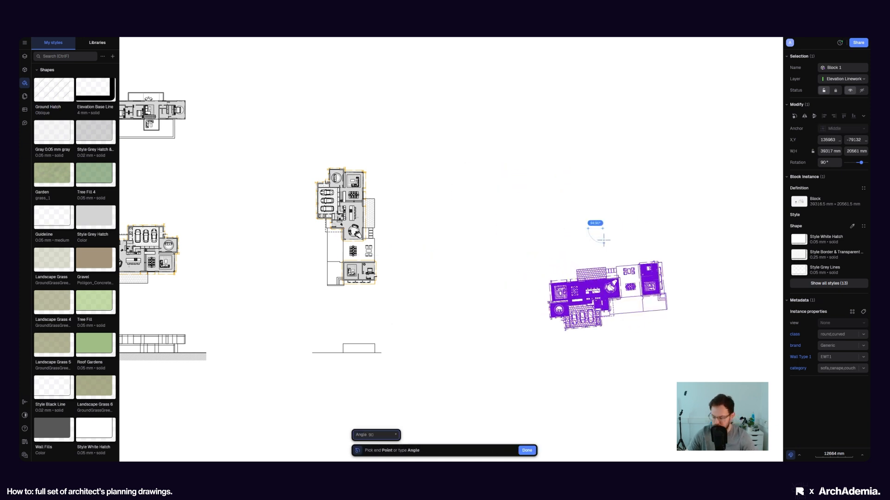
{"action": "type", "text": "90"}
{"action": "key", "text": "Return"}
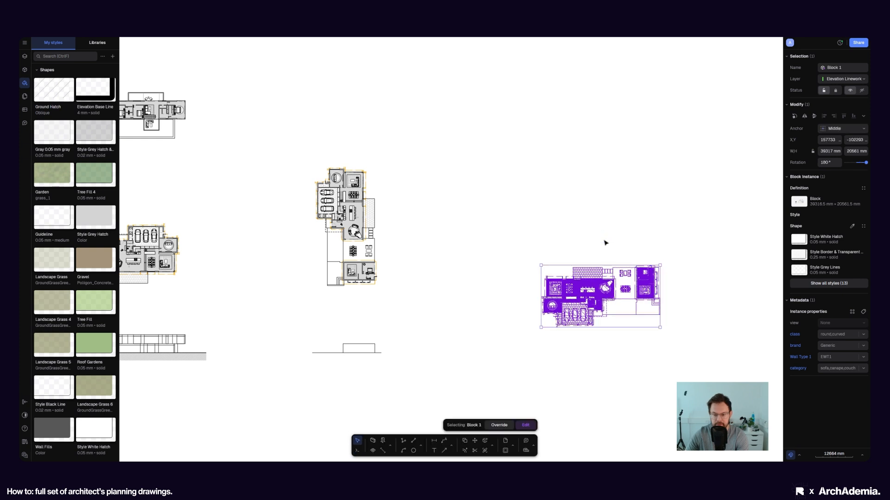
Move the rotated plan copy up and closer to the upright plan, roughly in line with the other floor plans.
{"action": "left_click_drag", "start_coordinate": [579, 286], "coordinate": [559, 210]}
{"action": "left_click", "coordinate": [514, 193]}
{"action": "scroll", "coordinate": [514, 194], "scroll_direction": "down", "scroll_amount": 3}
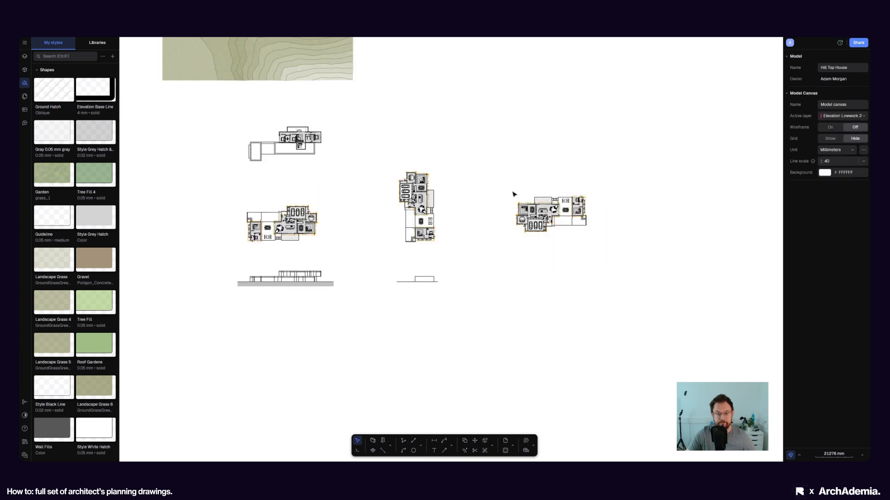
{"action": "scroll", "coordinate": [415, 277], "scroll_direction": "up", "scroll_amount": 3}
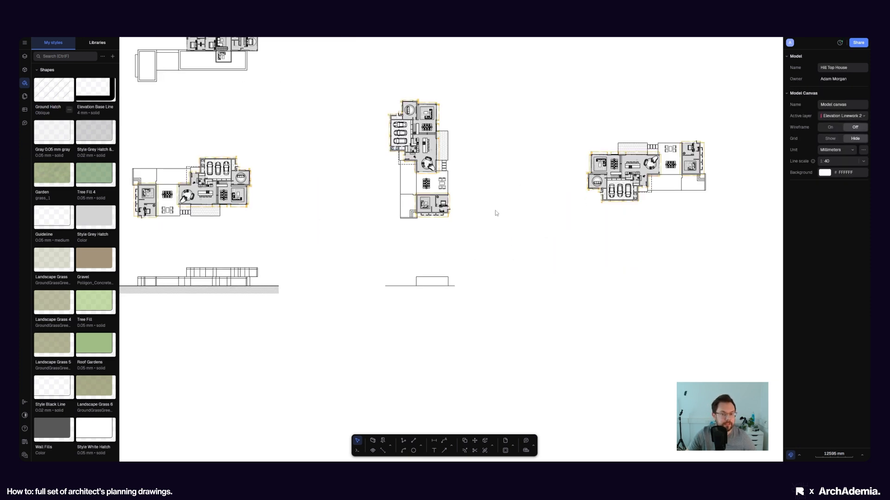
{"action": "scroll", "coordinate": [478, 218], "scroll_direction": "down", "scroll_amount": 3}
{"action": "left_click", "coordinate": [387, 265]}
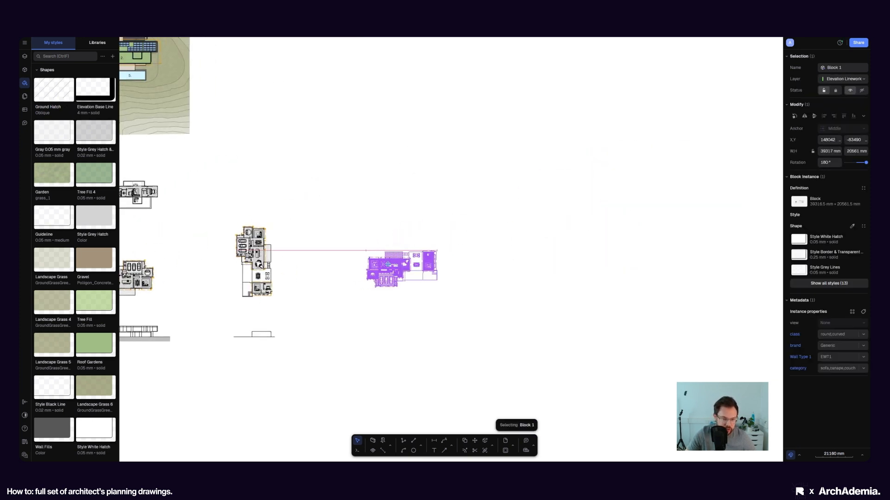
{"action": "left_click_drag", "start_coordinate": [387, 265], "coordinate": [364, 260]}
{"action": "left_click", "coordinate": [321, 327]}
Make the hidden Elevation Guides layer visible.
{"action": "middle_click_drag", "start_coordinate": [310, 337], "coordinate": [417, 290]}
{"action": "scroll", "coordinate": [420, 290], "scroll_direction": "down", "scroll_amount": 3}
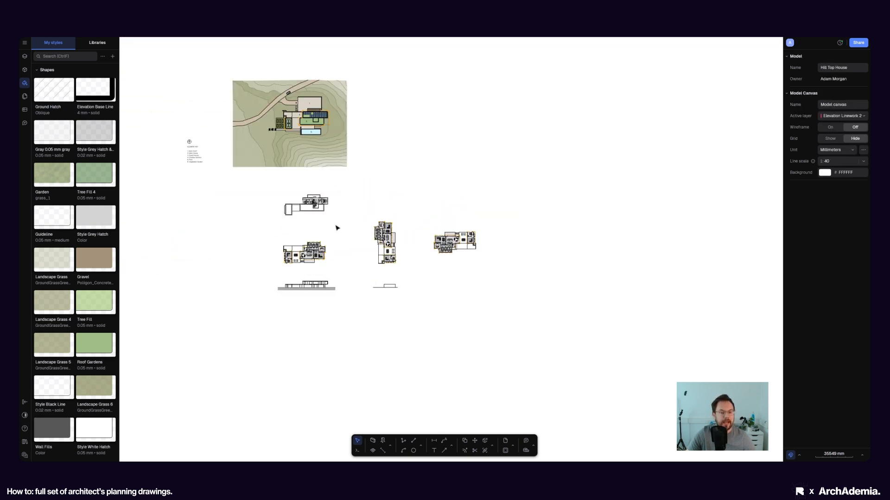
{"action": "scroll", "coordinate": [338, 228], "scroll_direction": "up", "scroll_amount": 3}
{"action": "middle_click_drag", "start_coordinate": [338, 232], "coordinate": [343, 254]}
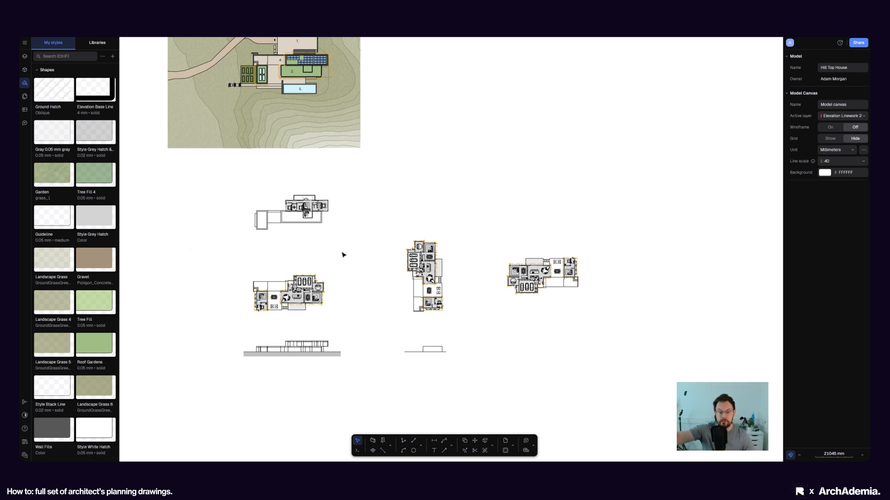
{"action": "left_click", "coordinate": [25, 57]}
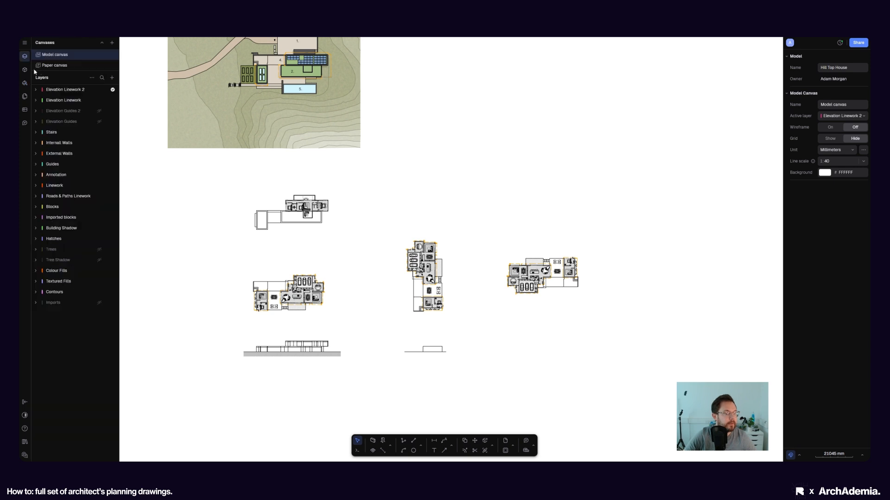
{"action": "left_click", "coordinate": [100, 122]}
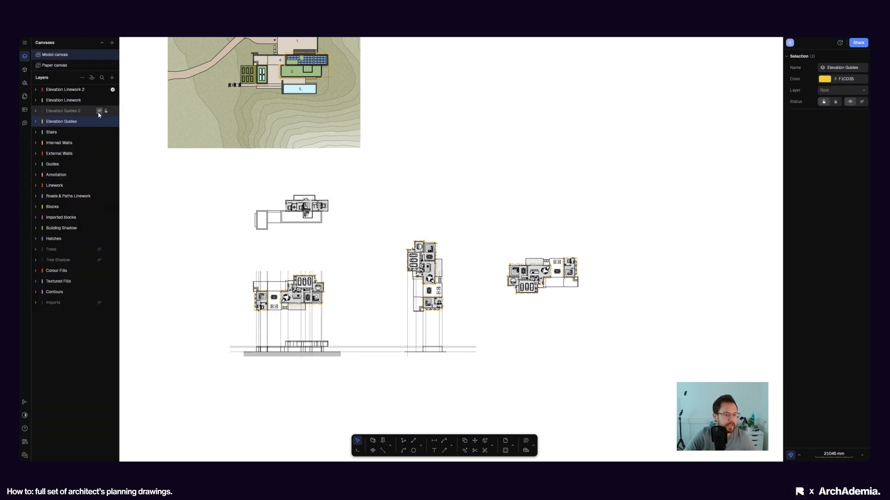
Show the hidden Elevation Guides 2 layer and extend the dashed ground-level guide line to beyond the far end of the last rotated floor plan.
{"action": "left_click", "coordinate": [99, 112]}
{"action": "scroll", "coordinate": [473, 379], "scroll_direction": "up", "scroll_amount": 4}
{"action": "left_click", "coordinate": [453, 337]}
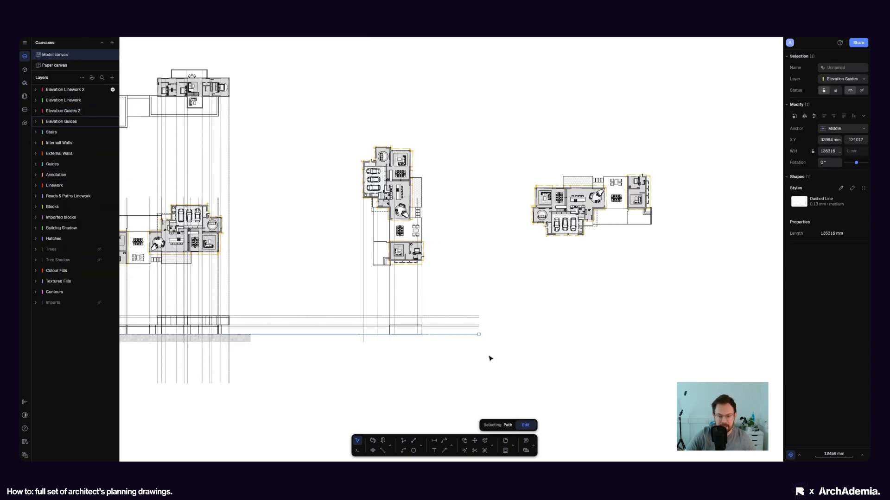
{"action": "scroll", "coordinate": [417, 343], "scroll_direction": "right", "scroll_amount": 3}
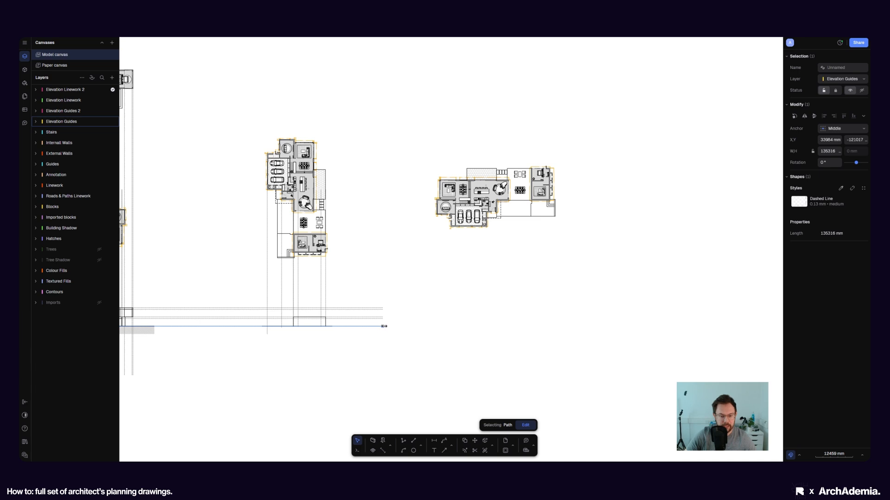
{"action": "left_click_drag", "start_coordinate": [384, 326], "coordinate": [618, 342]}
{"action": "left_click", "coordinate": [598, 350]}
{"action": "scroll", "coordinate": [595, 350], "scroll_direction": "down", "scroll_amount": 4}
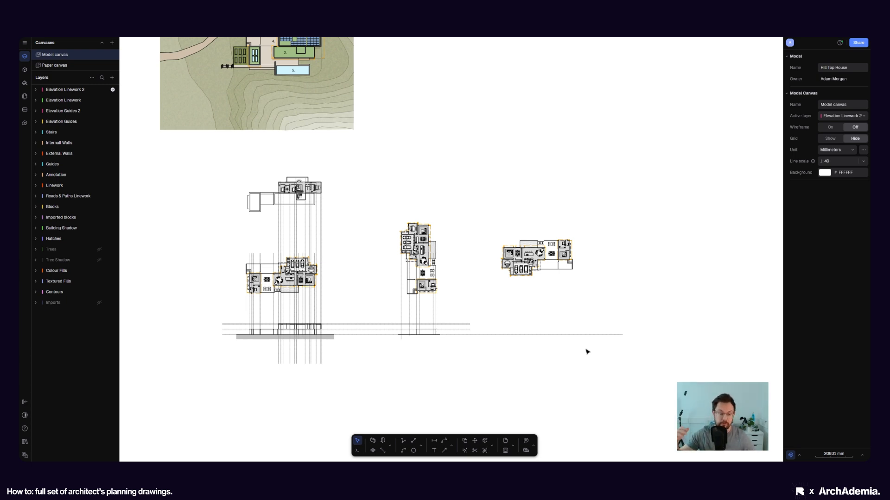
Copy the Ground Hatch rectangle from beneath the first elevation about 86600 mm horizontally to beneath the side elevation.
{"action": "scroll", "coordinate": [325, 338], "scroll_direction": "up", "scroll_amount": 5}
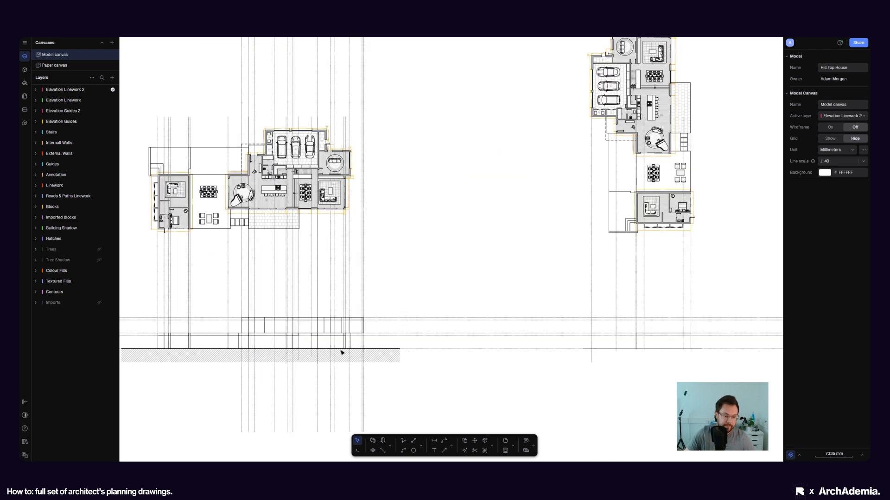
{"action": "scroll", "coordinate": [427, 272], "scroll_direction": "down", "scroll_amount": 3}
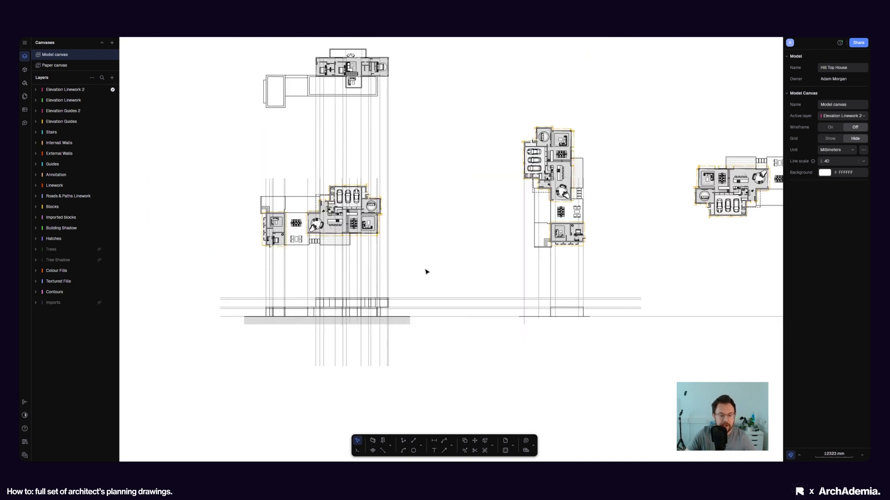
{"action": "left_click", "coordinate": [397, 324]}
{"action": "left_click", "coordinate": [465, 441]}
{"action": "left_click", "coordinate": [282, 360]}
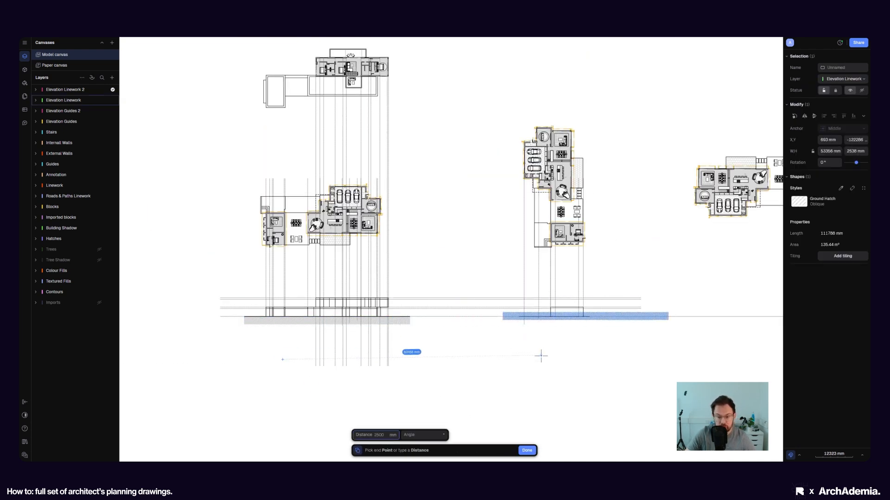
{"action": "left_click", "coordinate": [558, 361]}
Shorten the copied Ground Hatch rectangle from both ends so it extends only slightly past the side elevation.
{"action": "scroll", "coordinate": [679, 324], "scroll_direction": "up", "scroll_amount": 6}
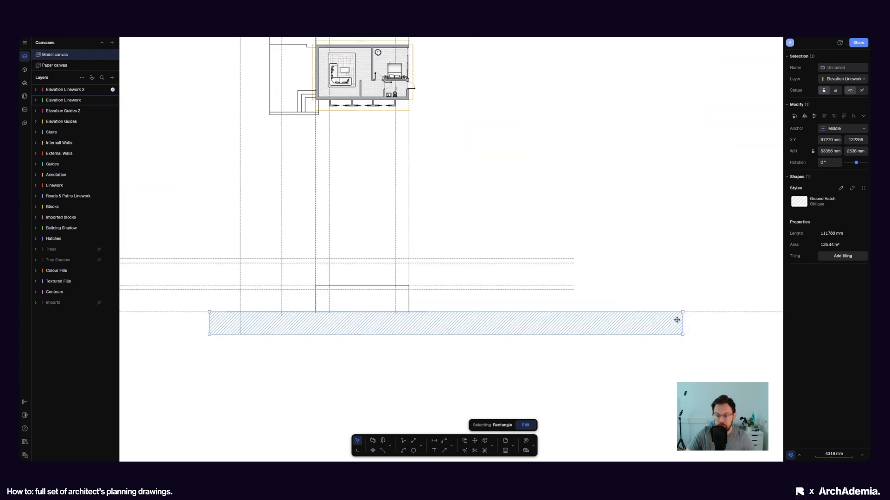
{"action": "left_click_drag", "start_coordinate": [681, 319], "coordinate": [444, 323]}
{"action": "mouse_move", "coordinate": [209, 325]}
{"action": "left_mouse_down"}
{"action": "mouse_move", "coordinate": [252, 324]}
{"action": "mouse_move", "coordinate": [225, 324]}
{"action": "left_mouse_up"}
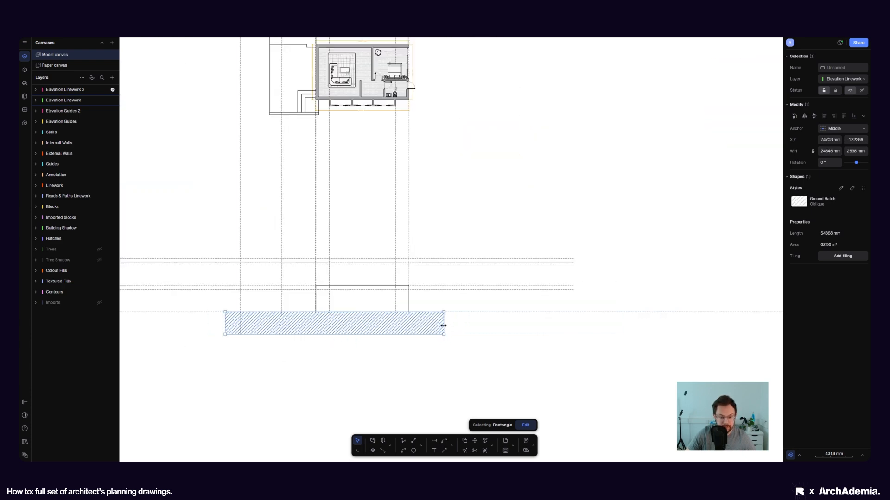
{"action": "left_click_drag", "start_coordinate": [444, 325], "coordinate": [428, 325]}
{"action": "left_click", "coordinate": [487, 336]}
{"action": "scroll", "coordinate": [489, 345], "scroll_direction": "down", "scroll_amount": 8}
{"action": "mouse_move", "coordinate": [428, 362]}
{"action": "middle_mouse_down"}
{"action": "mouse_move", "coordinate": [445, 366]}
{"action": "mouse_move", "coordinate": [395, 371]}
{"action": "middle_mouse_up"}
{"action": "scroll", "coordinate": [440, 366], "scroll_direction": "up", "scroll_amount": 3}
{"action": "scroll", "coordinate": [437, 366], "scroll_direction": "down", "scroll_amount": 3}
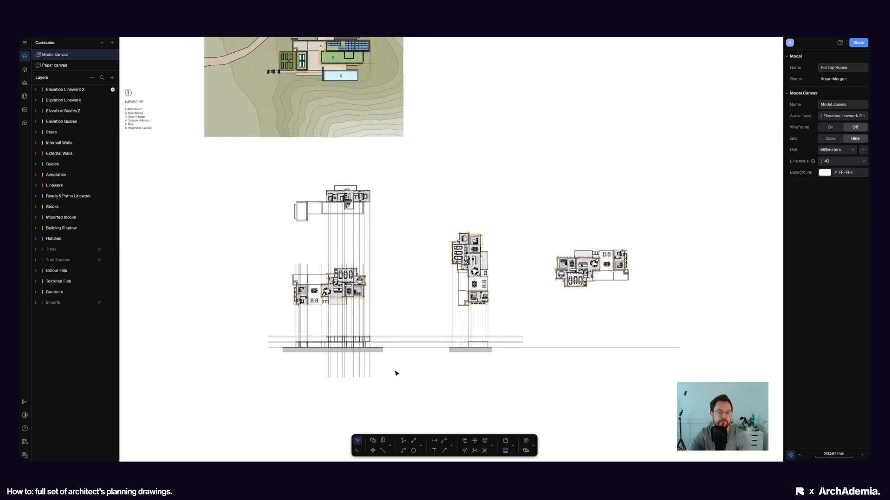